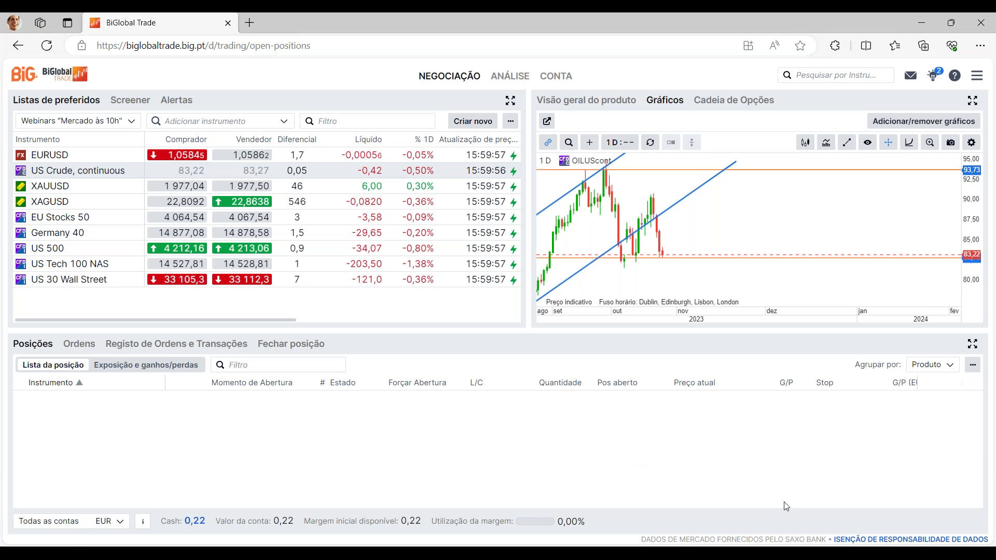
pyautogui.click(722, 451)
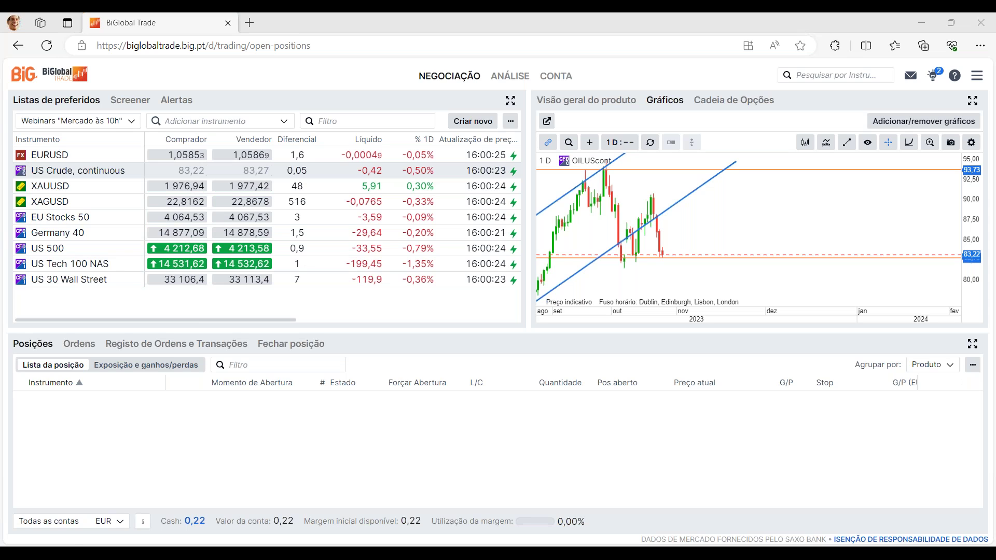
pyautogui.click(320, 458)
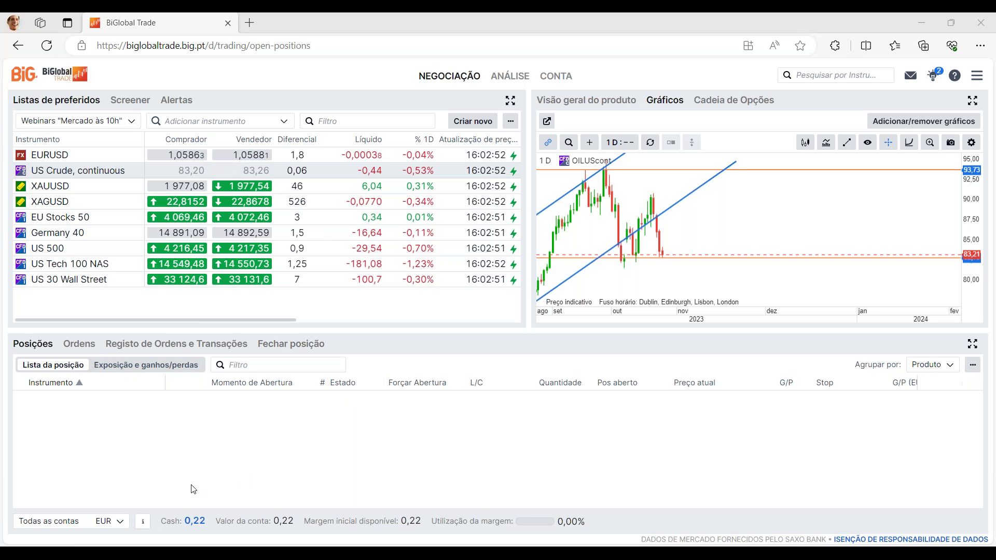
# Examine the accounts and currencies available in the account selector, leaving all accounts selected
pyautogui.click(121, 523)
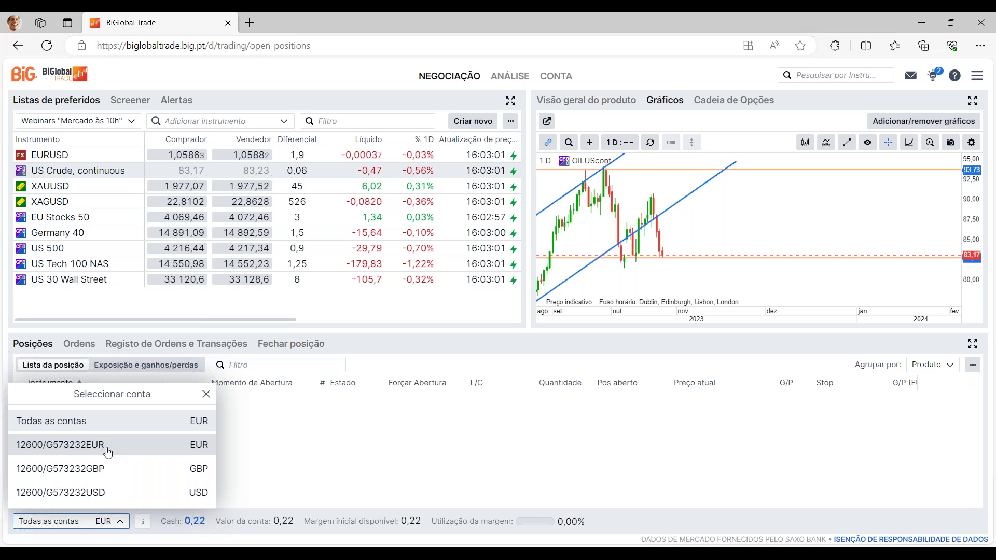
pyautogui.click(296, 486)
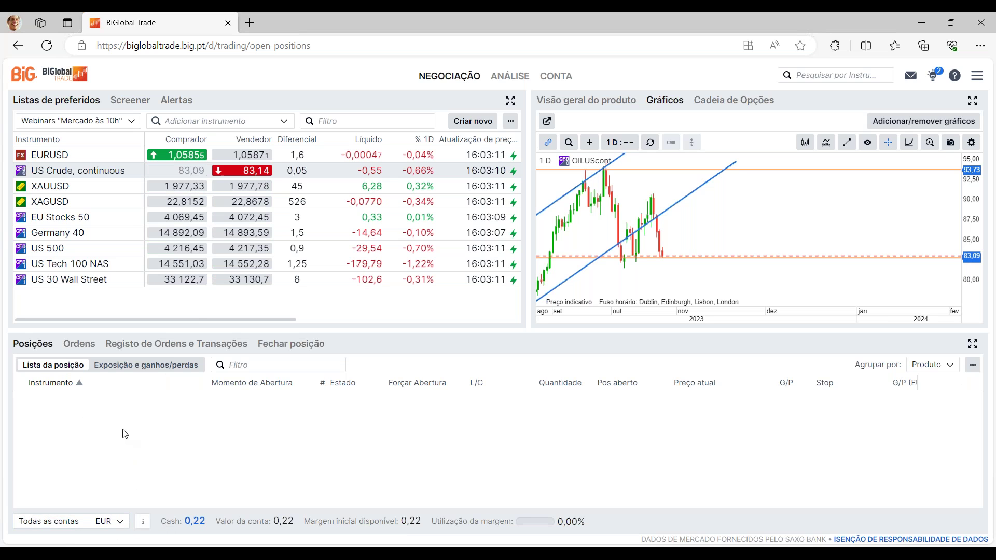
pyautogui.click(118, 521)
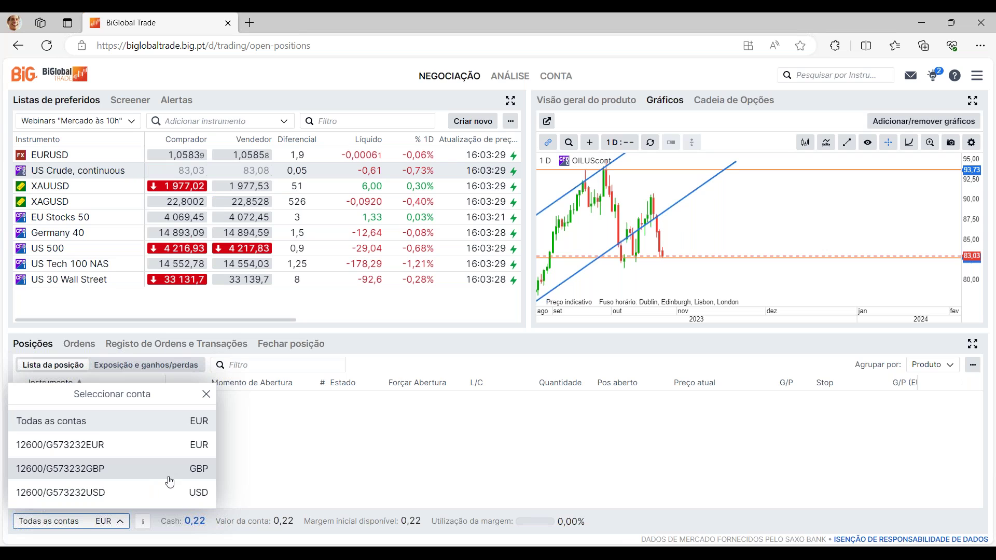
pyautogui.click(309, 454)
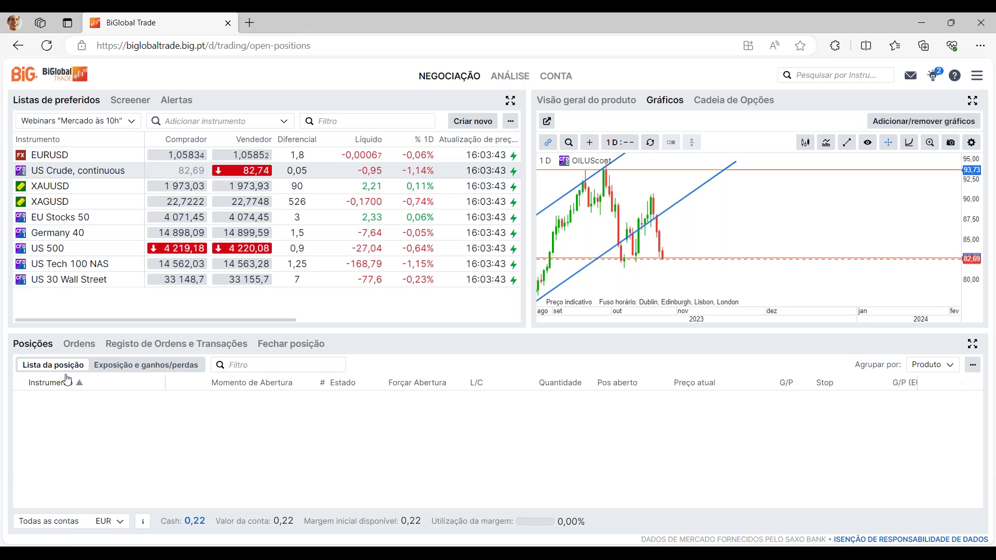
# View the exposure and profit/loss display, return to the position list, and examine its grouping options
pyautogui.click(121, 369)
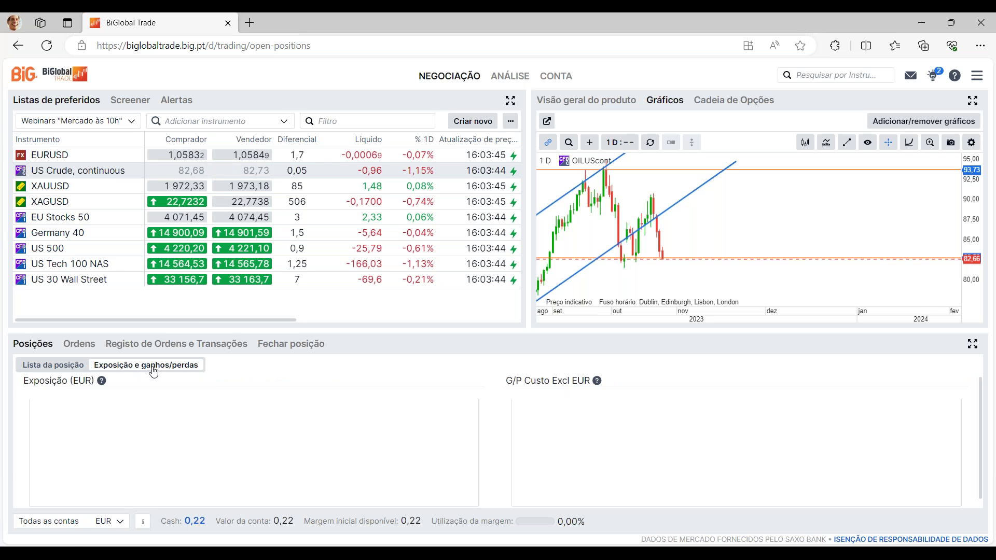
pyautogui.click(70, 369)
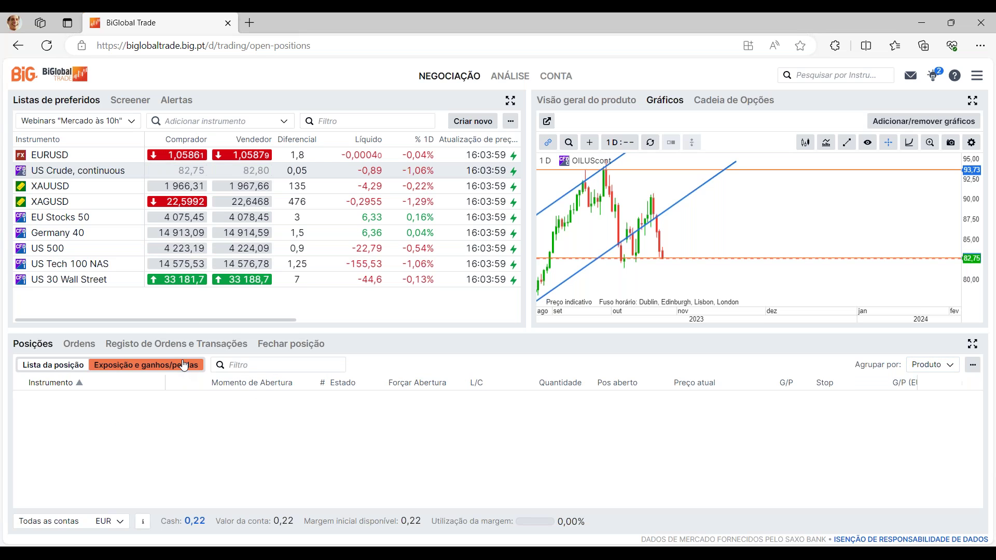
pyautogui.click(955, 369)
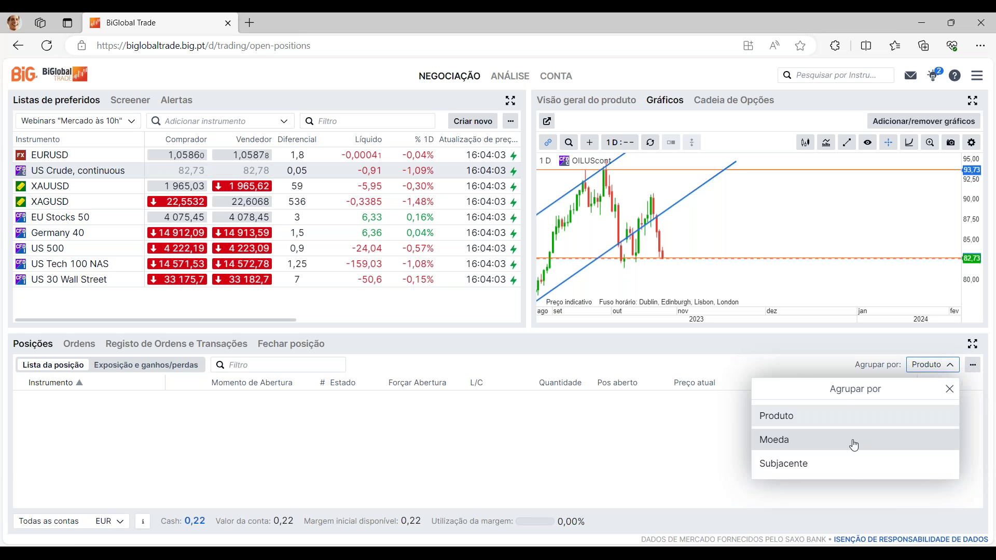
pyautogui.click(929, 365)
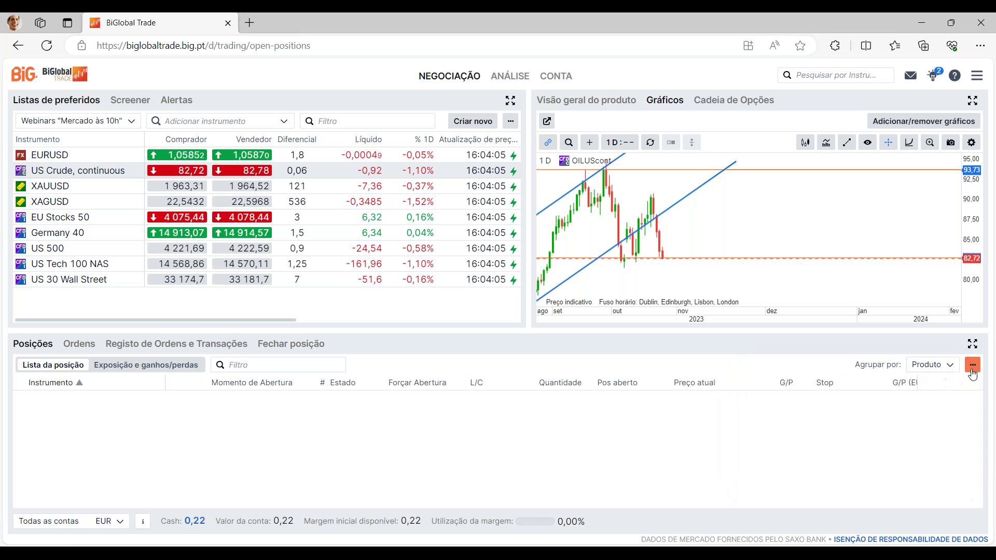
# Open column management for the position list and examine the available and selected columns
pyautogui.click(973, 365)
pyautogui.click(856, 395)
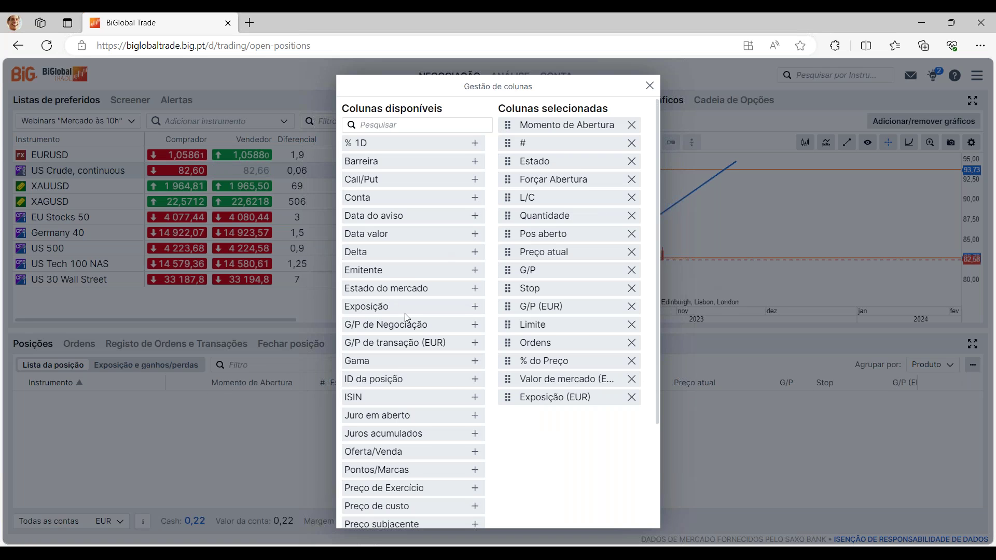
pyautogui.scroll(-2, 405, 313)
pyautogui.scroll(2, 544, 353)
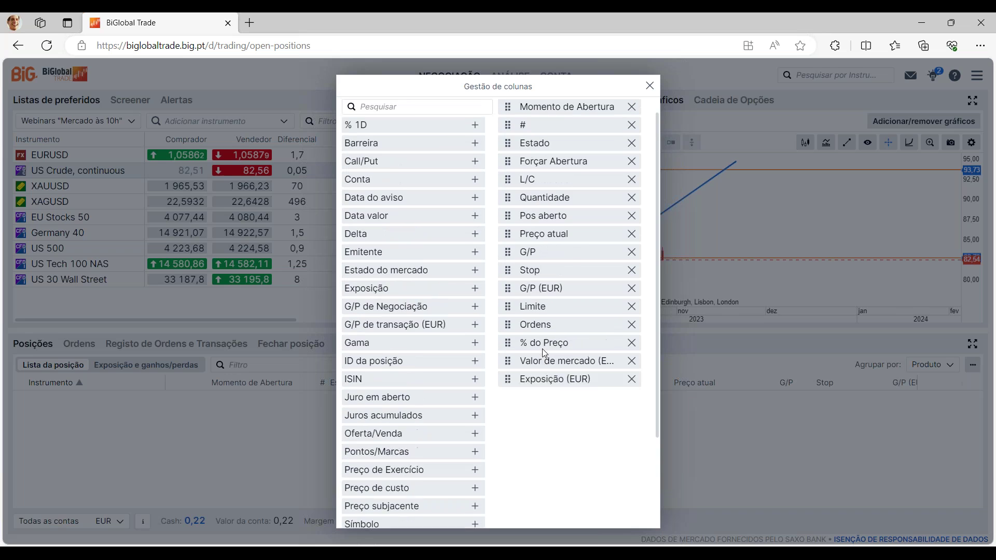
pyautogui.scroll(-2, 535, 342)
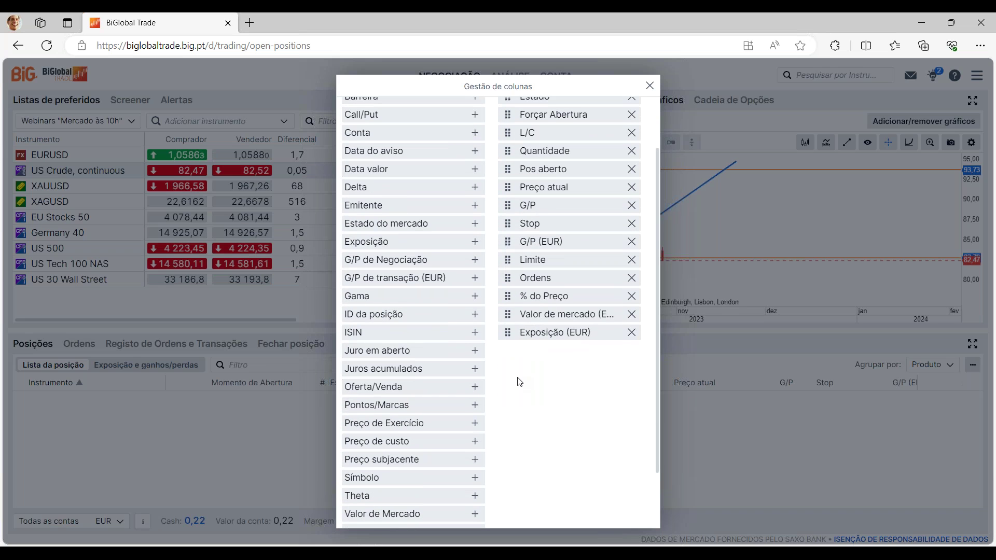
pyautogui.scroll(-2, 518, 382)
pyautogui.scroll(4, 514, 397)
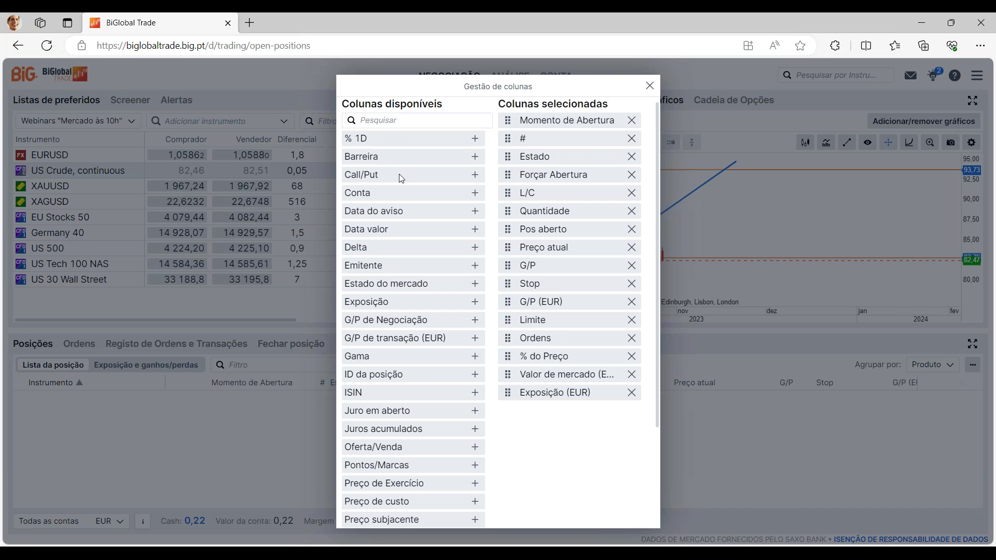
# Try adding the % 1D column to the position list, remove it again, and close column management
pyautogui.click(475, 139)
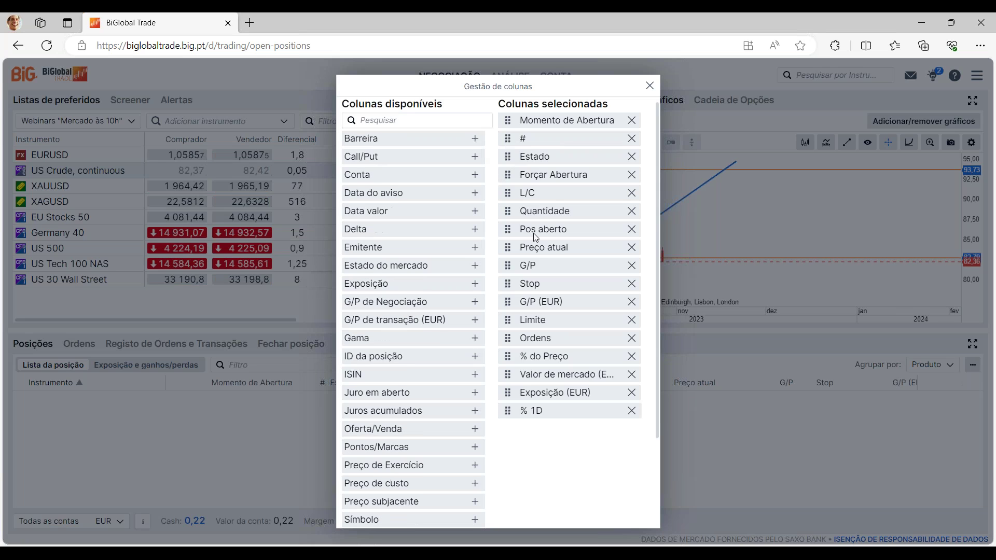
pyautogui.click(631, 411)
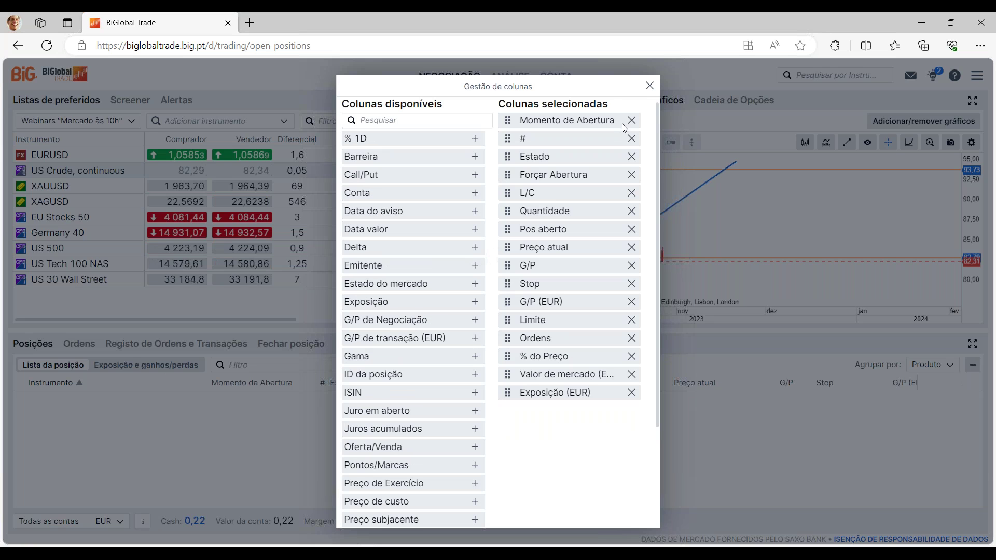
pyautogui.click(650, 86)
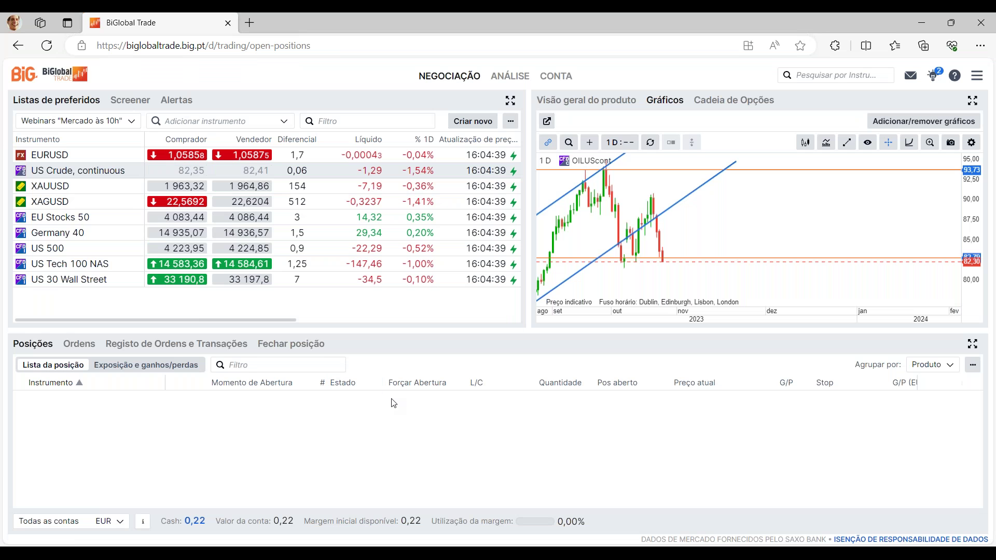
# Show the open orders list and examine its available and selected columns in column management
pyautogui.click(75, 348)
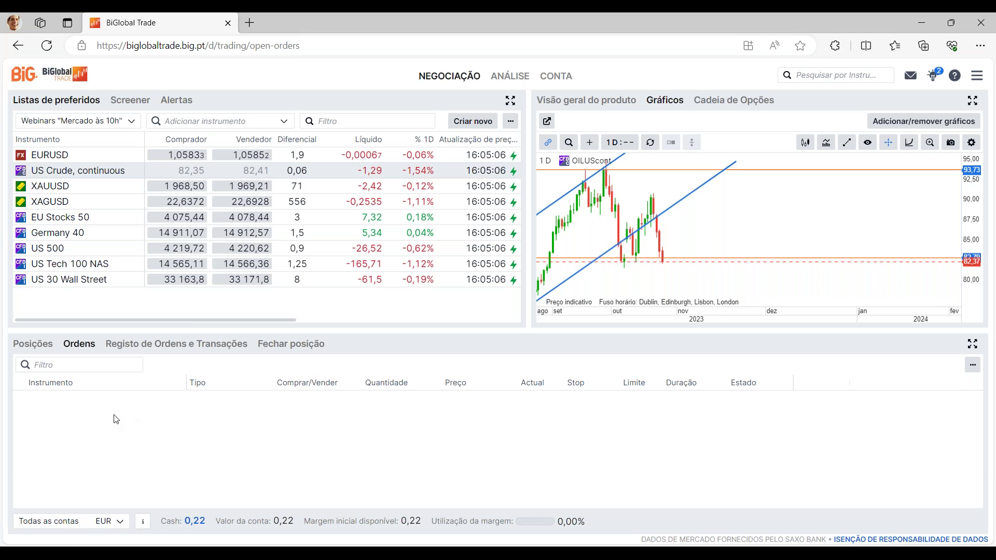
pyautogui.click(972, 370)
pyautogui.click(852, 396)
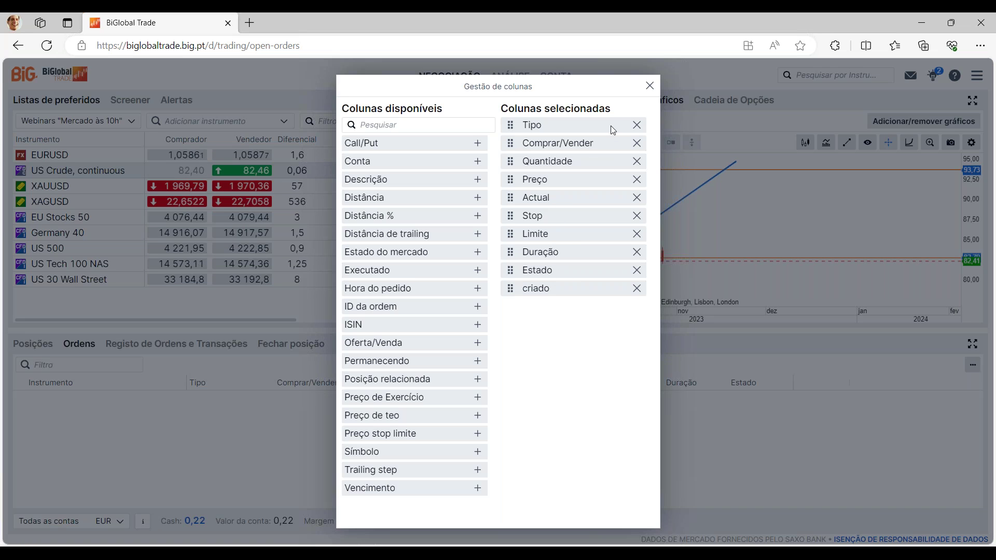
pyautogui.click(650, 86)
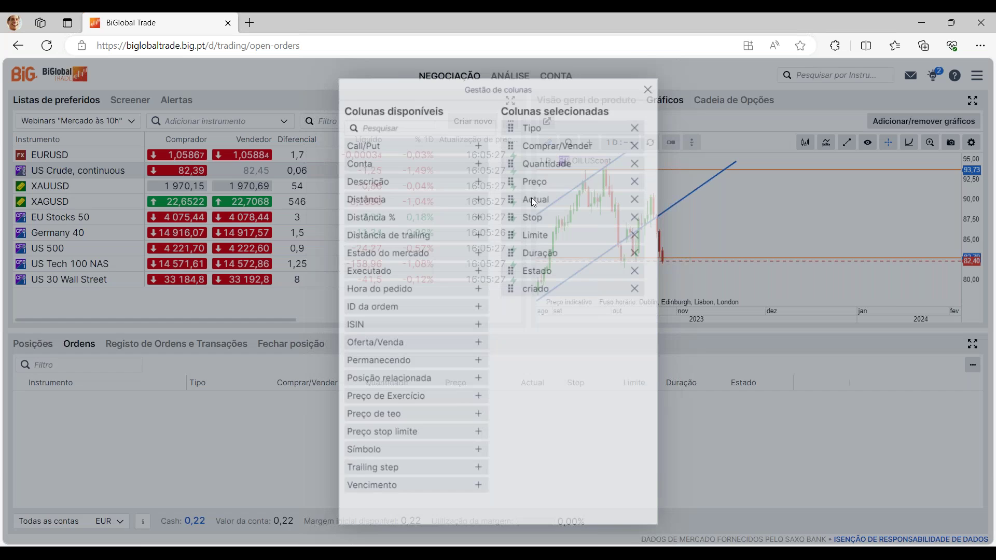
# Open the filter of the order and transaction record and examine its date interval and order status options
pyautogui.click(171, 352)
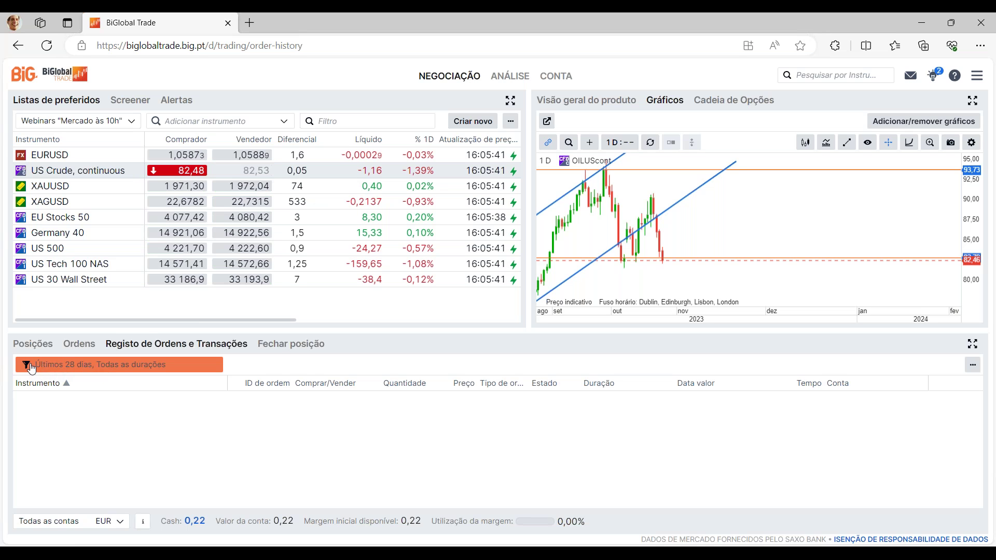
pyautogui.click(66, 367)
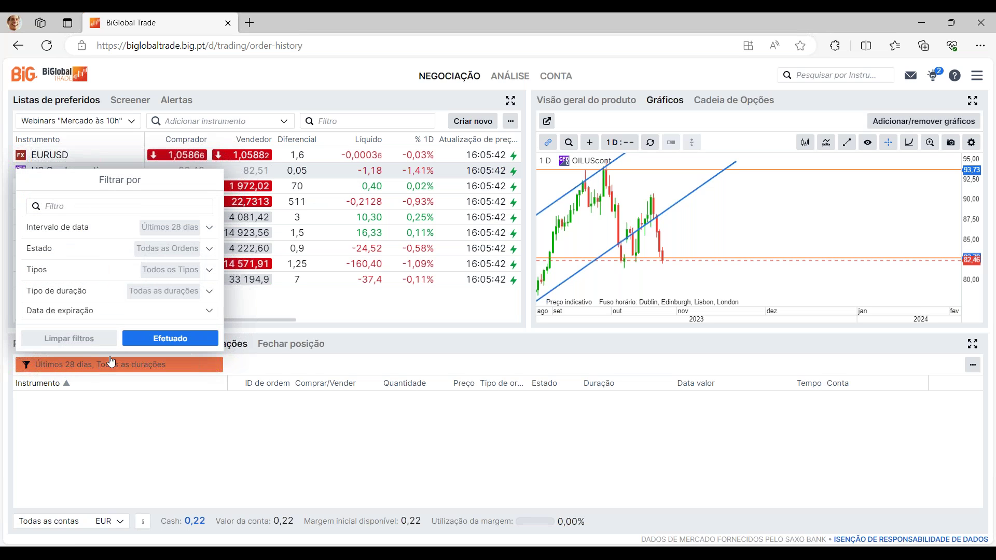
pyautogui.click(134, 234)
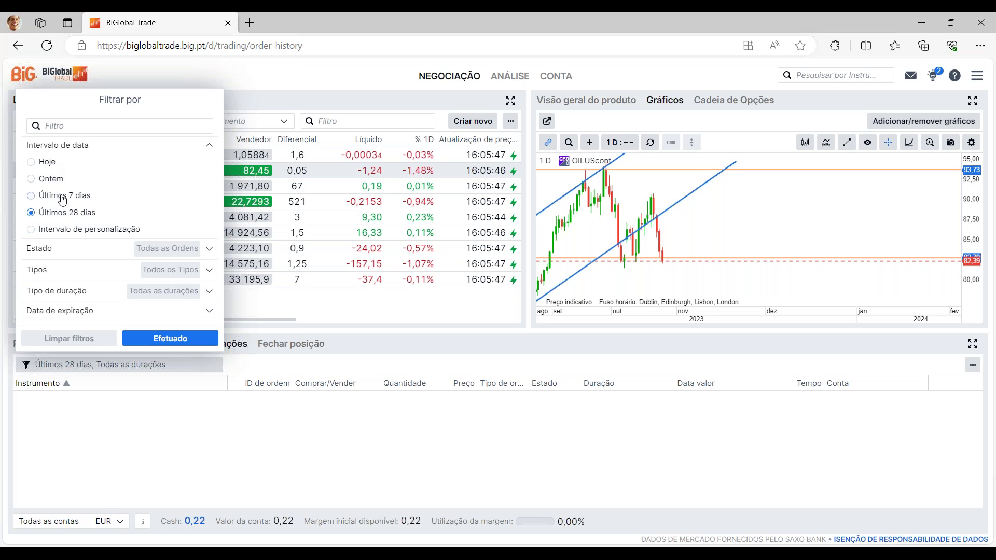
pyautogui.click(89, 253)
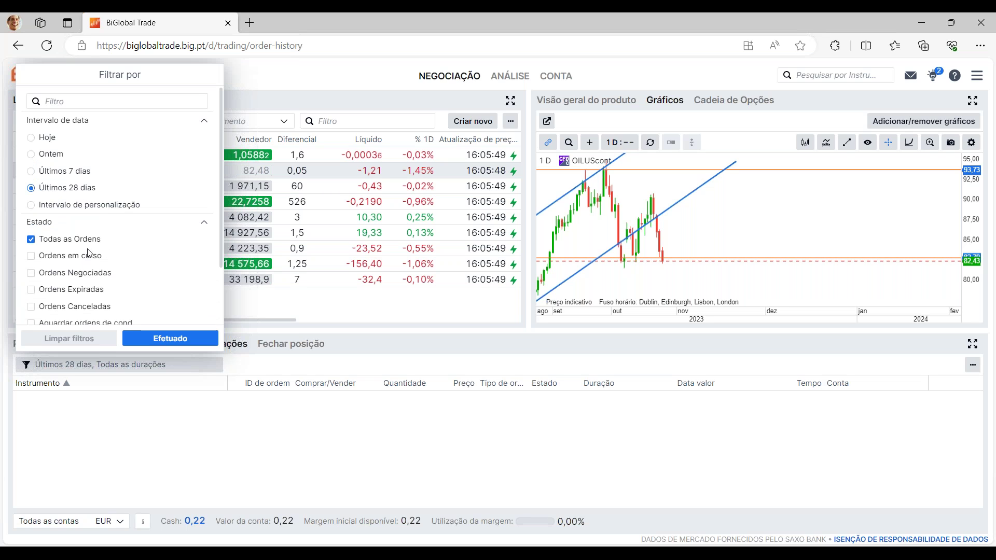
pyautogui.scroll(-1, 145, 215)
pyautogui.scroll(1, 199, 128)
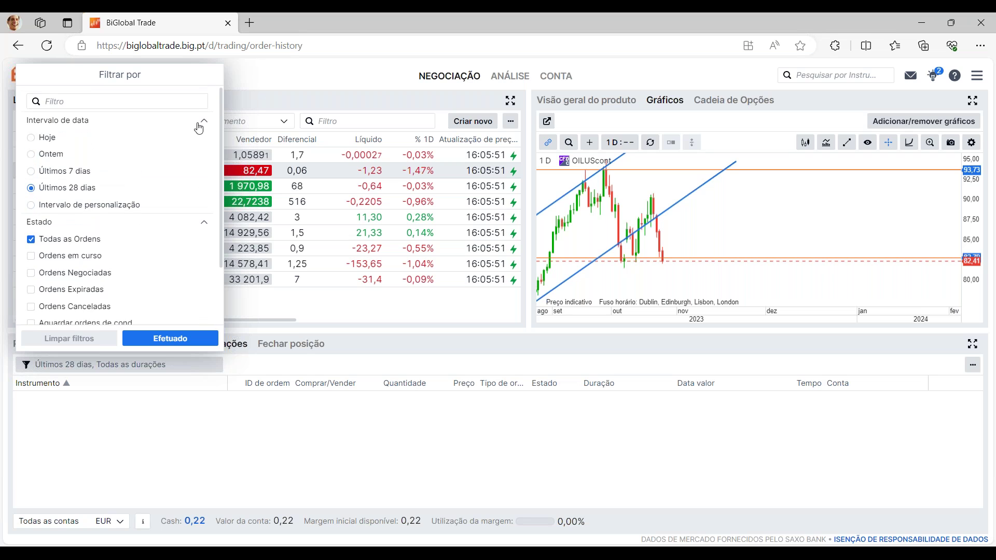
pyautogui.click(199, 127)
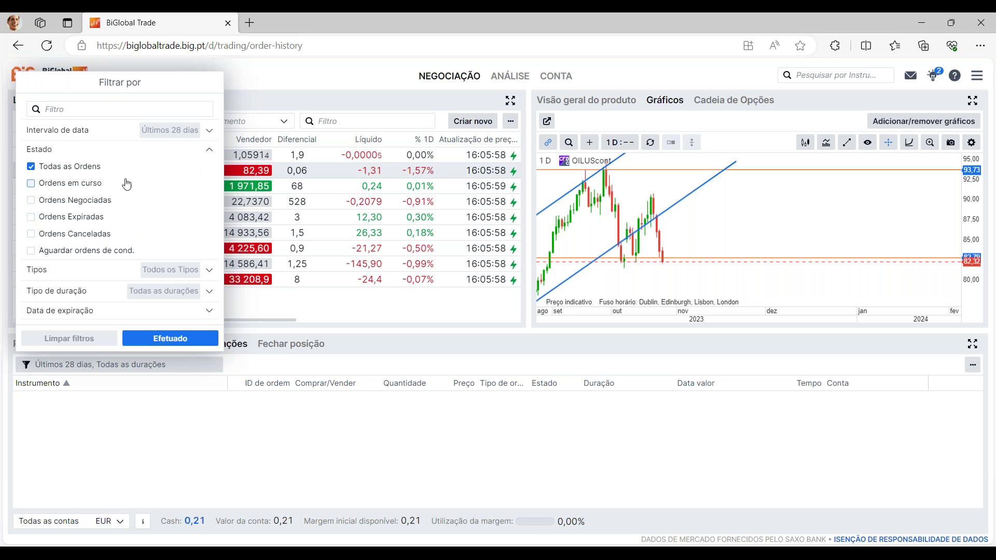
pyautogui.click(208, 150)
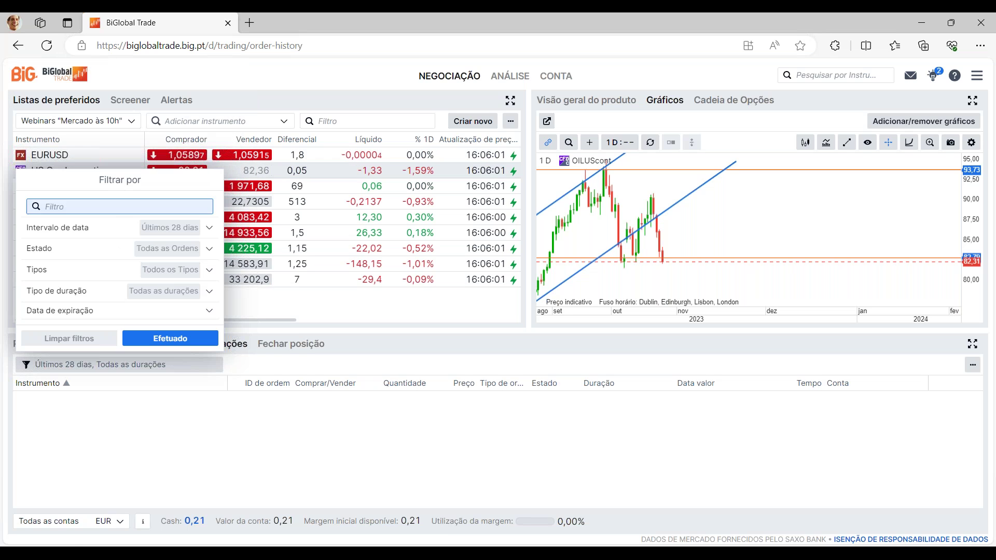
# Examine the order type, duration type and expiry date filter options, and close the filter without changing it
pyautogui.click(208, 270)
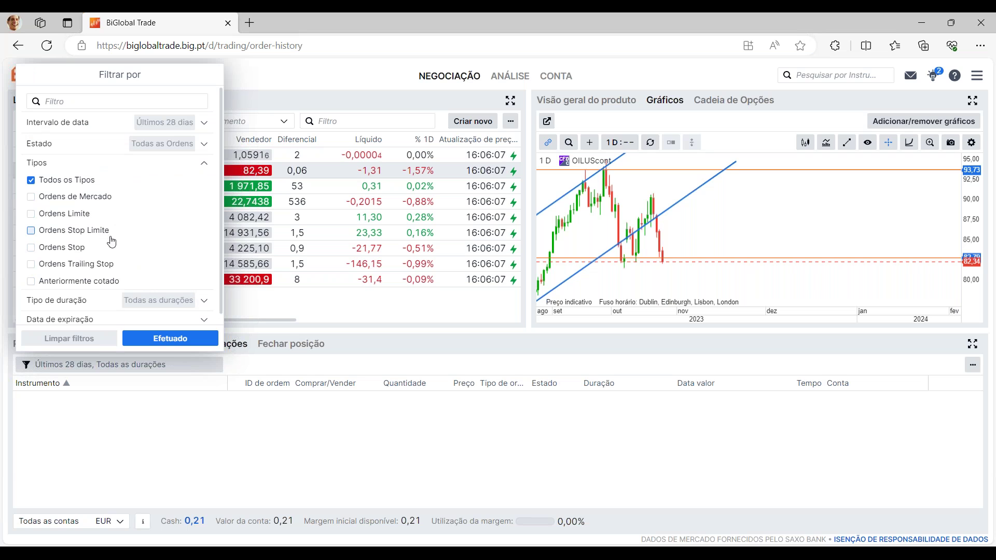
pyautogui.click(204, 167)
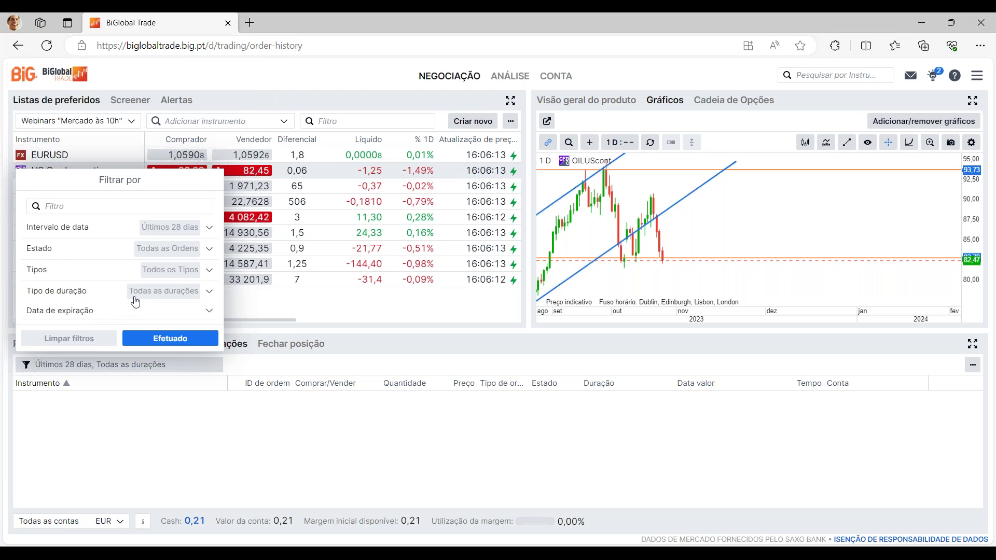
pyautogui.click(208, 291)
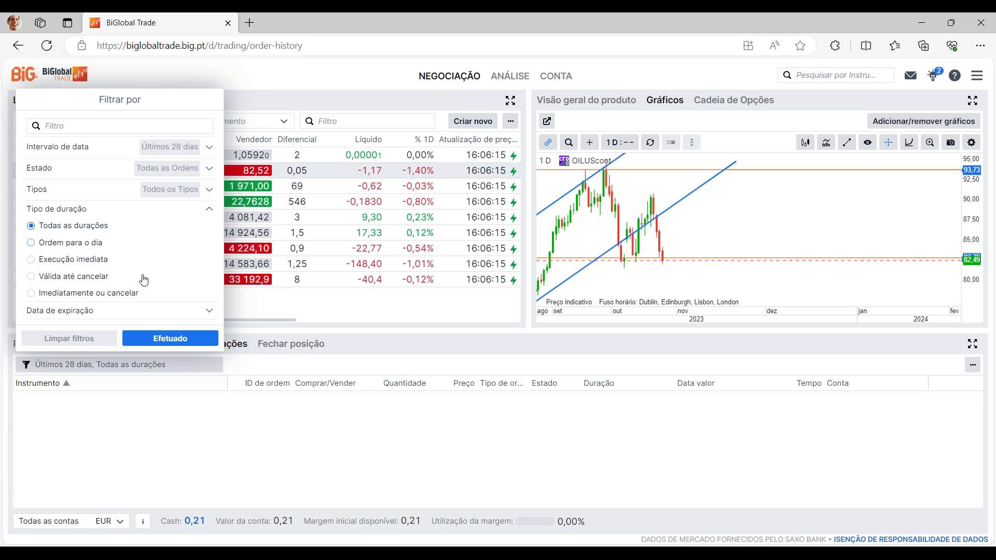
pyautogui.click(207, 211)
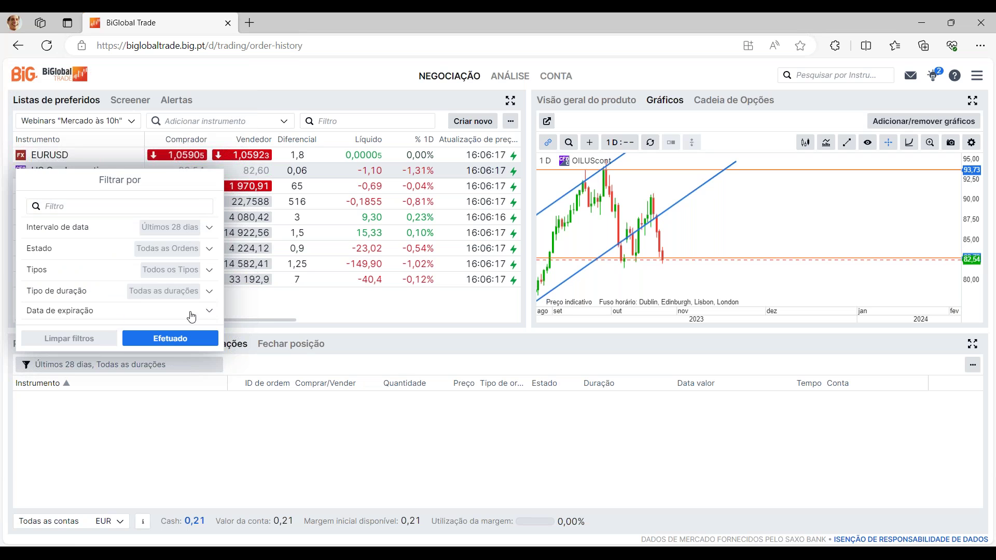
pyautogui.click(208, 311)
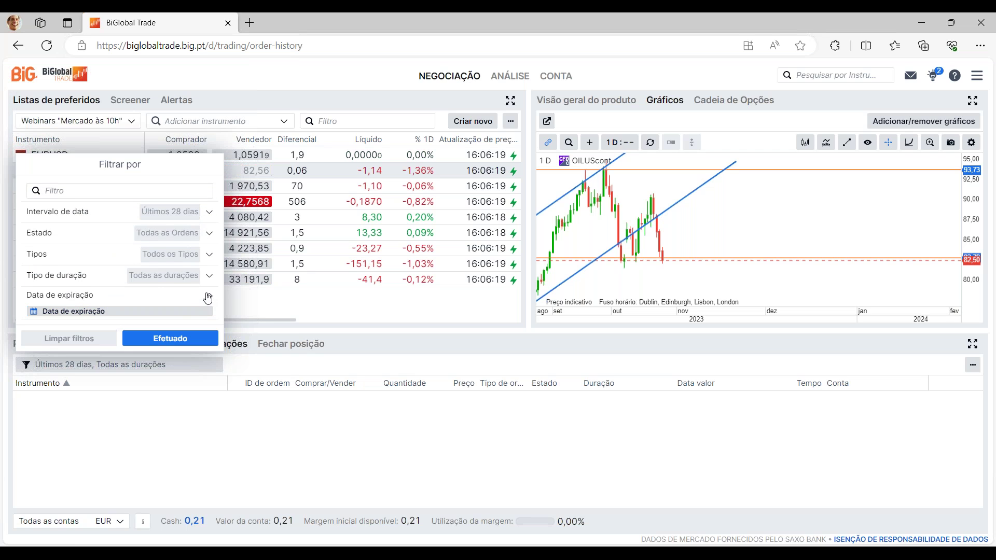
pyautogui.click(208, 298)
pyautogui.click(92, 213)
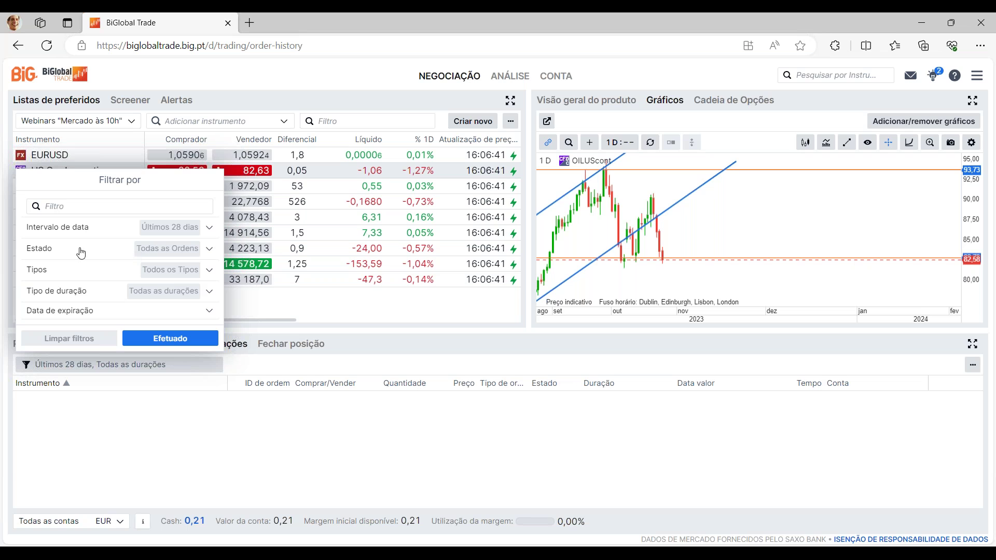
pyautogui.click(167, 338)
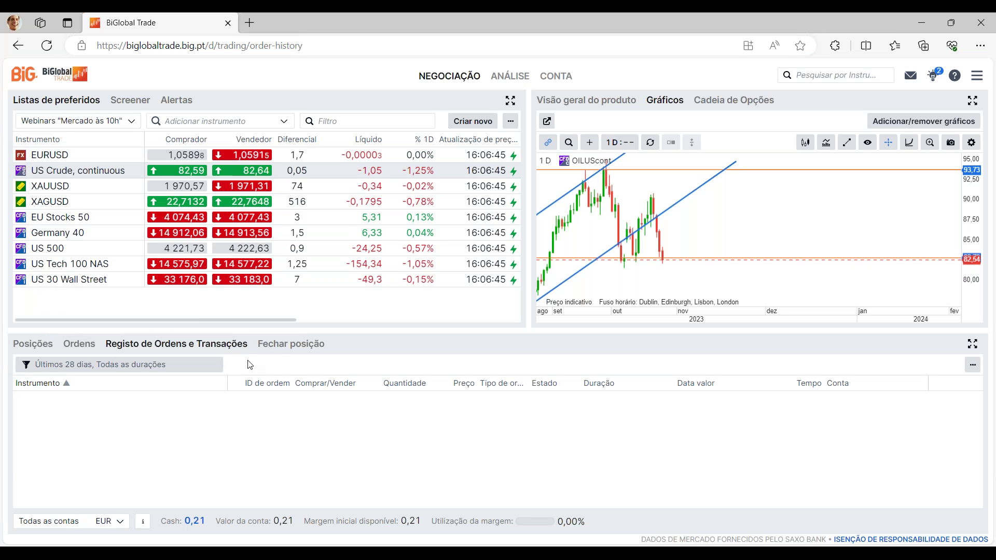
# View the closed positions list and go back to the order and transaction record
pyautogui.click(283, 346)
pyautogui.click(204, 346)
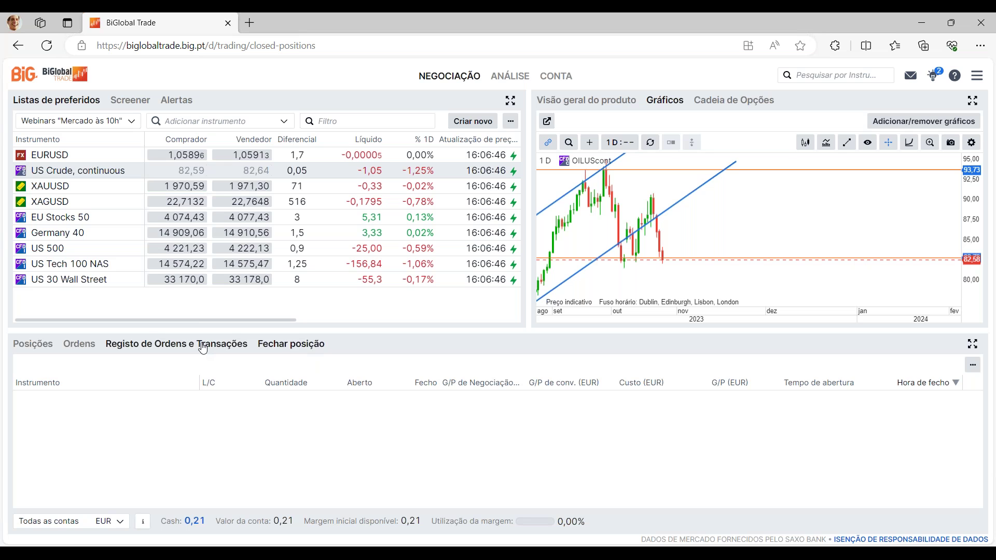
# Examine the available and selected columns of the order and transaction record in column management, and close it unchanged
pyautogui.click(969, 367)
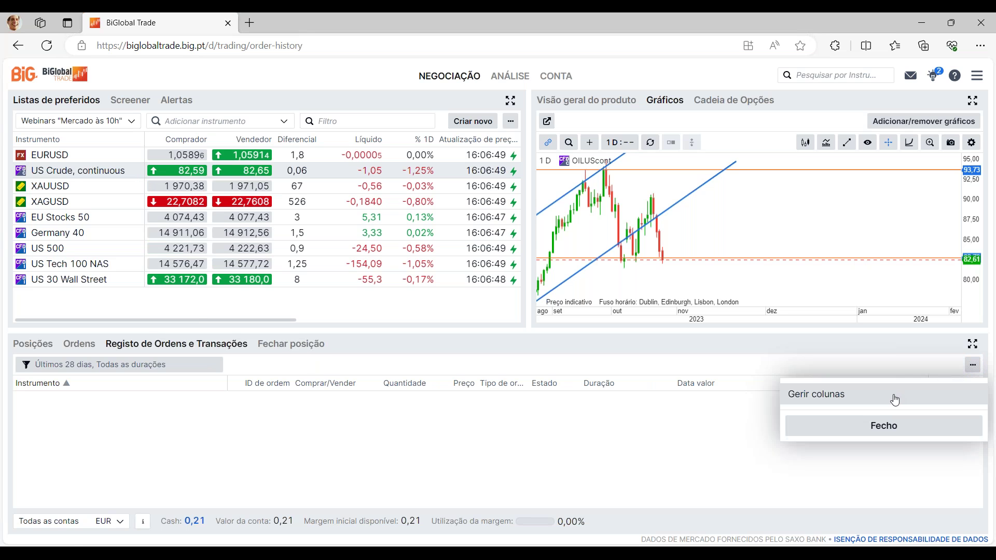
pyautogui.click(894, 400)
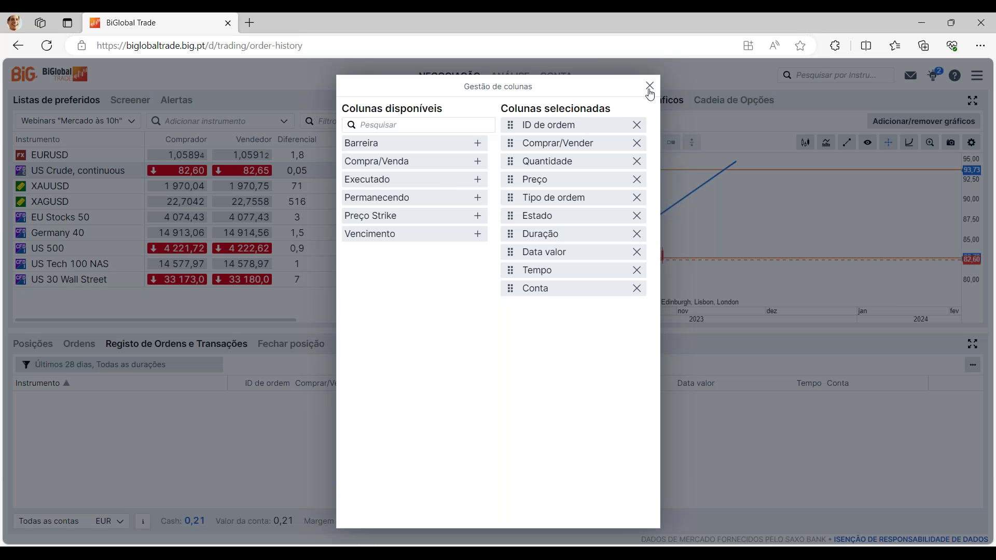
pyautogui.click(650, 86)
# Compare the closed positions view with the open positions list, and examine the closed positions' available and selected columns
pyautogui.click(291, 344)
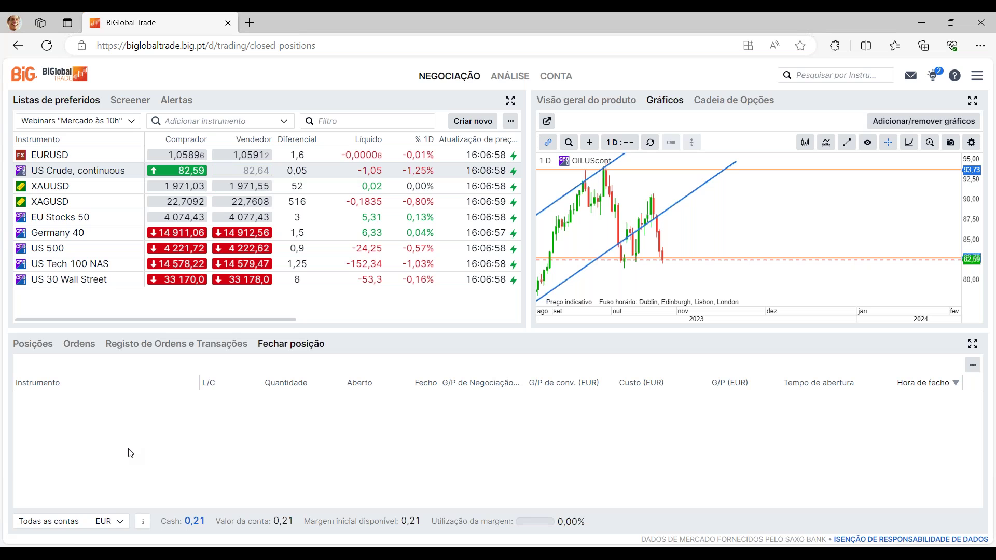
pyautogui.click(39, 344)
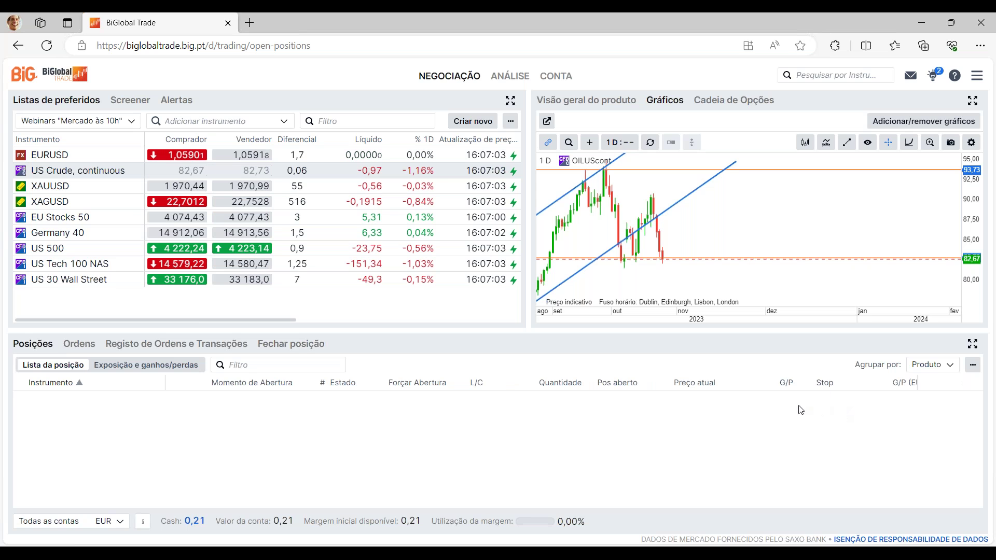
pyautogui.click(291, 345)
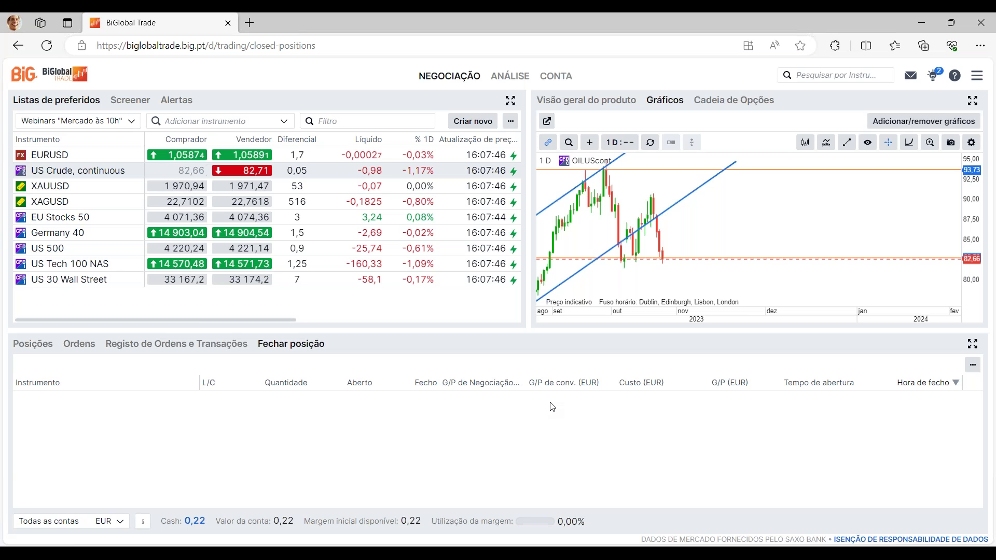
pyautogui.click(973, 365)
pyautogui.click(855, 396)
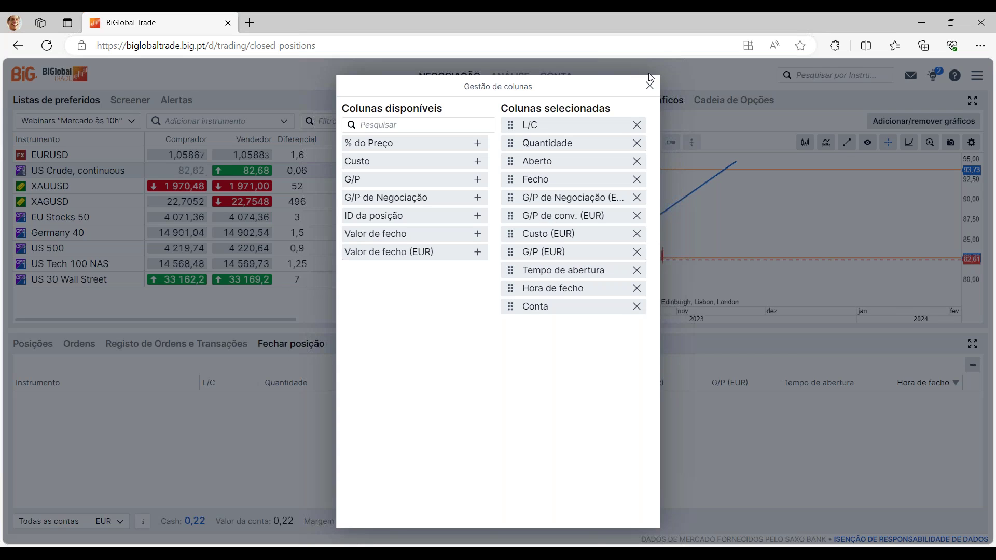
pyautogui.click(650, 86)
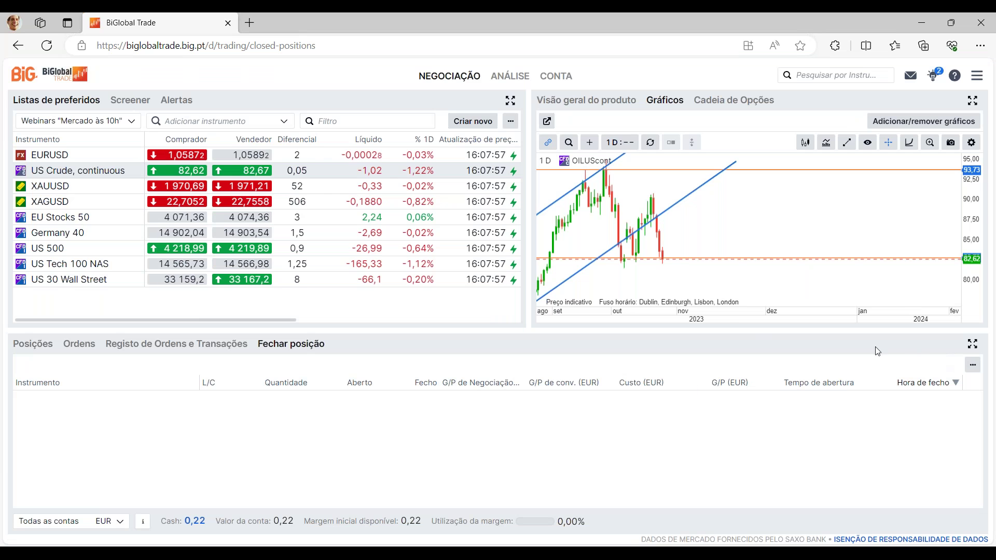
# Maximise and restore the closed positions area, and lower its upper border to give the watchlist and chart more height
pyautogui.click(973, 344)
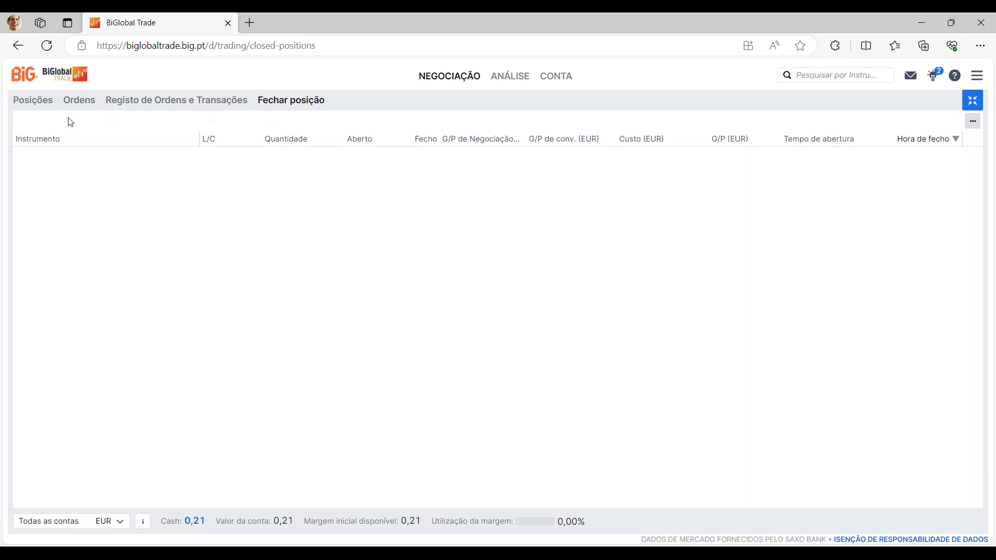
pyautogui.click(966, 100)
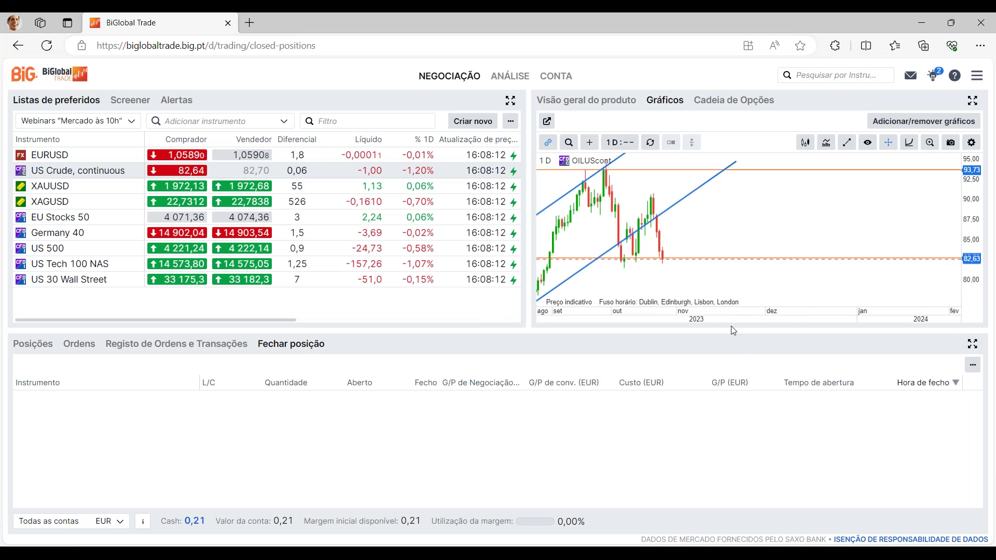
pyautogui.moveTo(443, 329); pyautogui.dragTo(403, 362)
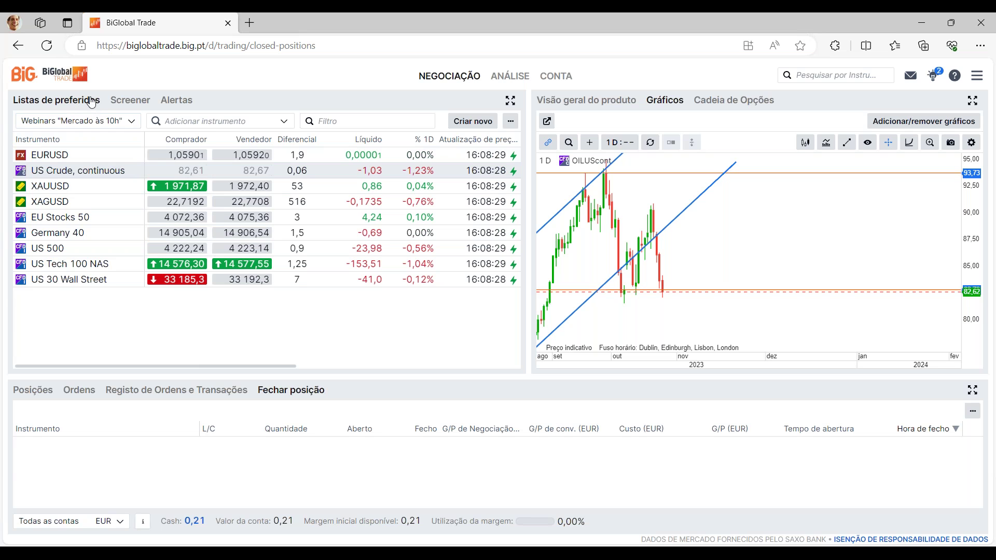
# Look through the saved watchlists and keep Webinars "Mercado às 10h" as the displayed one
pyautogui.click(128, 121)
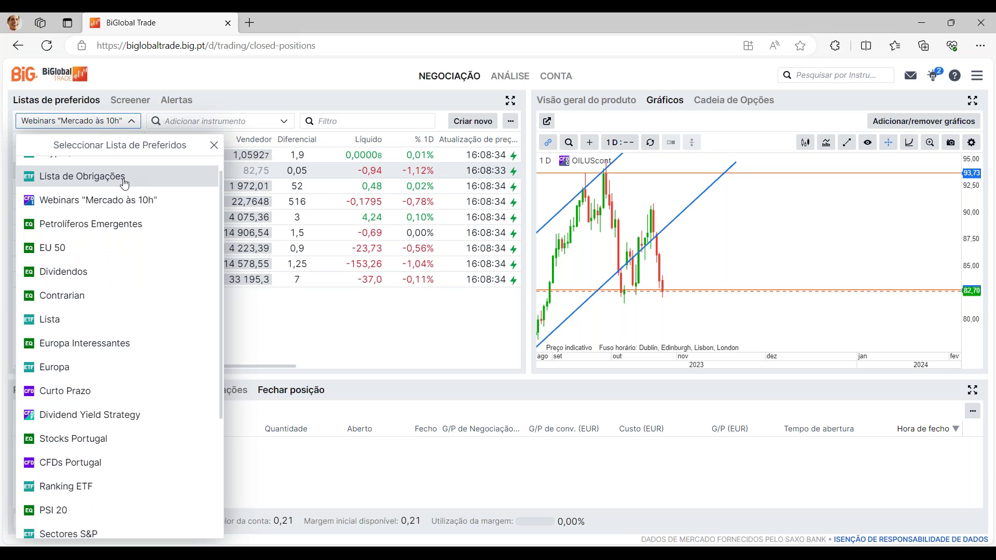
pyautogui.scroll(-2, 125, 187)
pyautogui.scroll(-2, 125, 190)
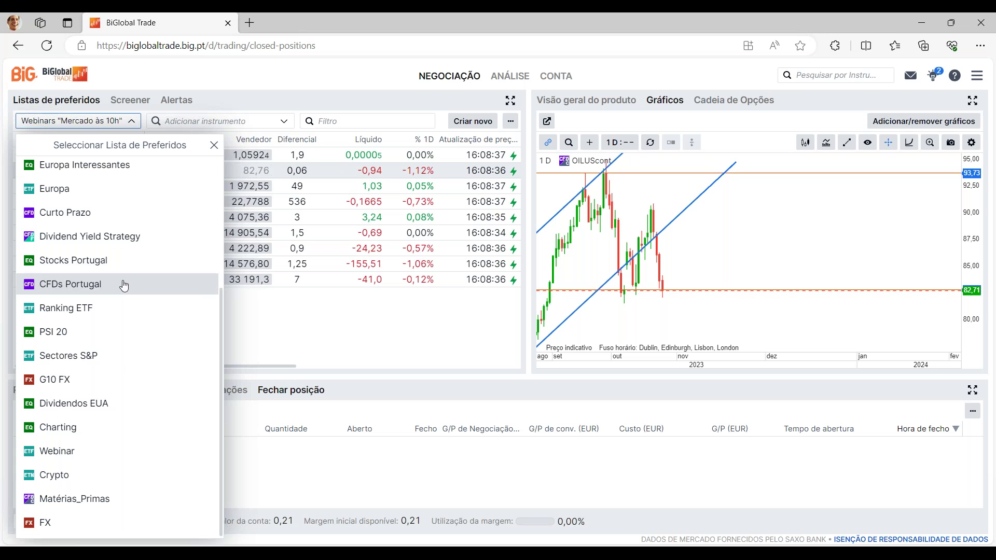
pyautogui.scroll(4, 135, 394)
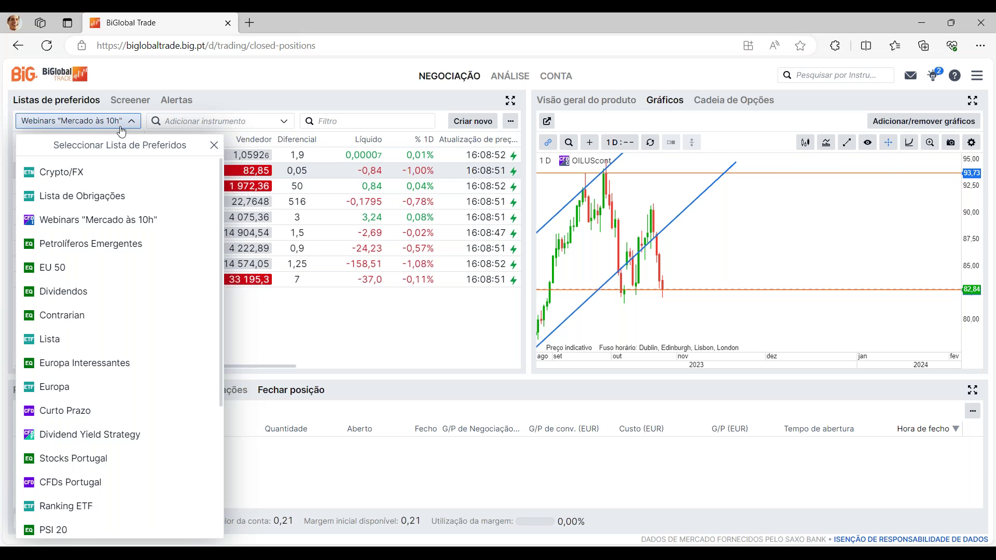
pyautogui.click(140, 232)
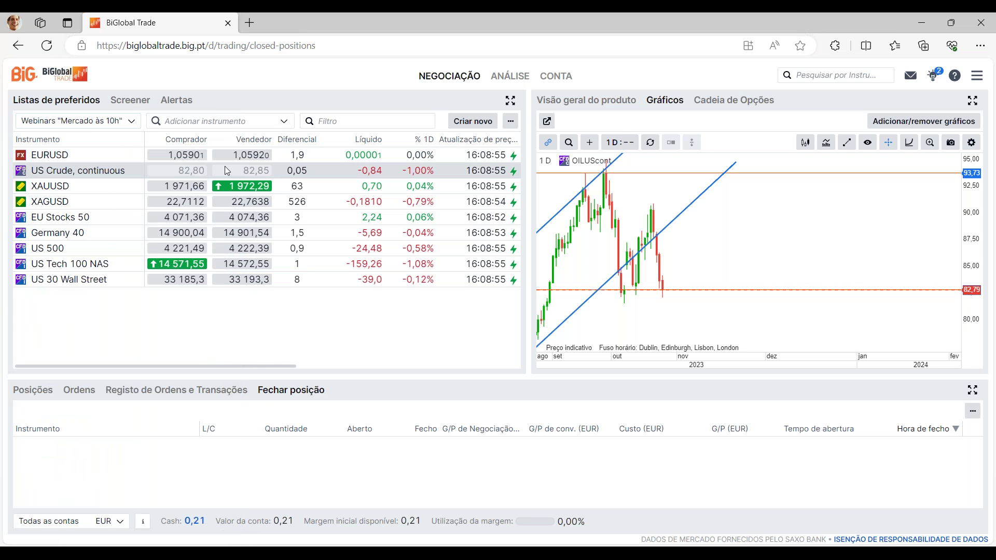
pyautogui.click(363, 121)
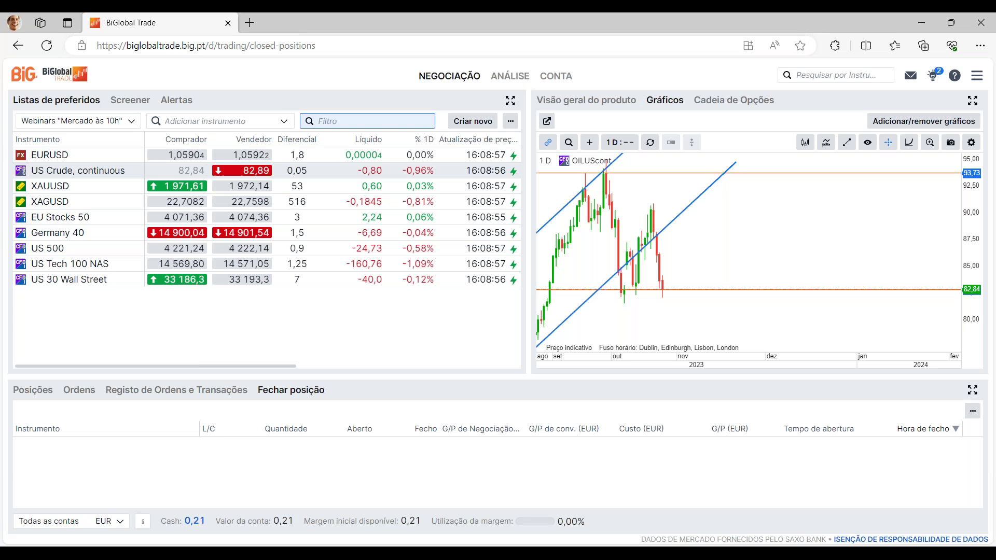
pyautogui.click(481, 129)
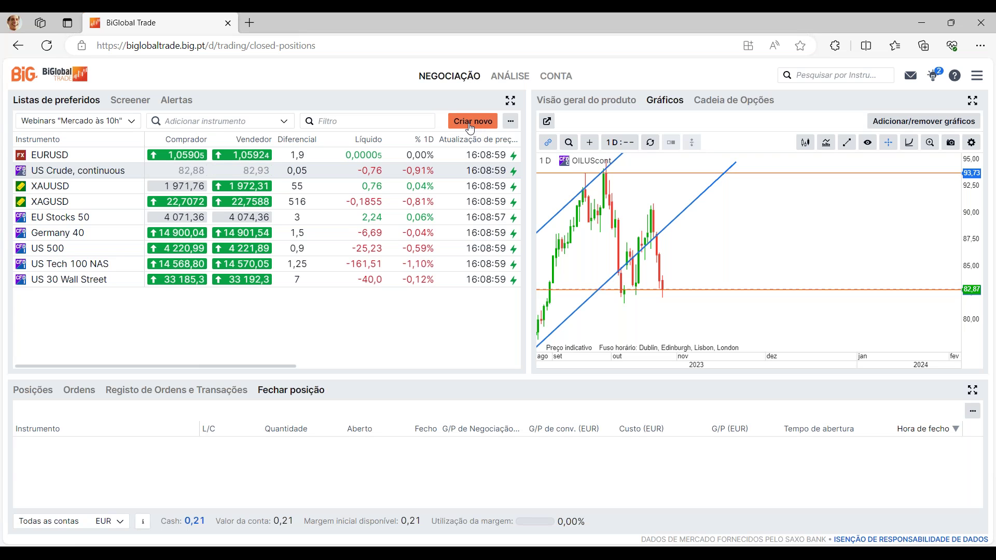
pyautogui.click(469, 128)
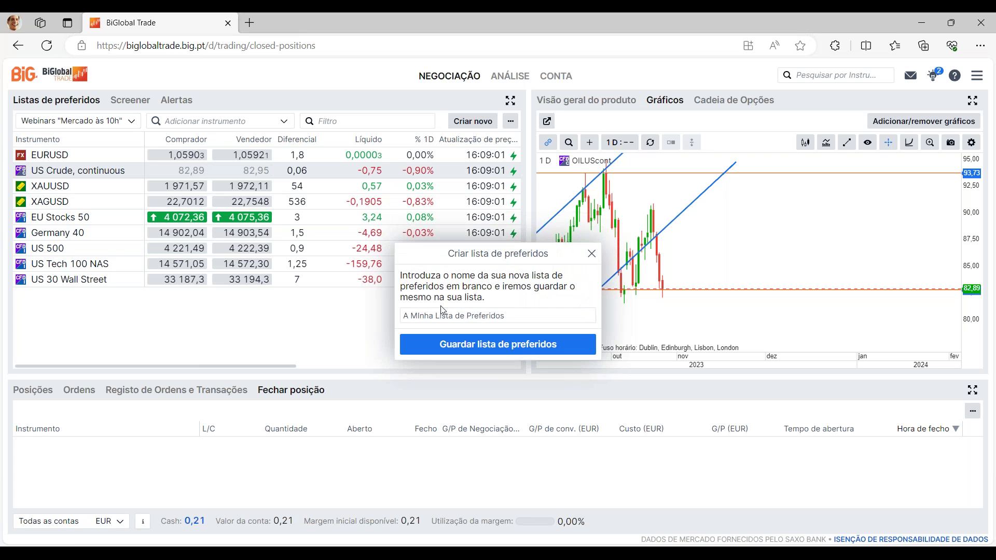
pyautogui.click(489, 317)
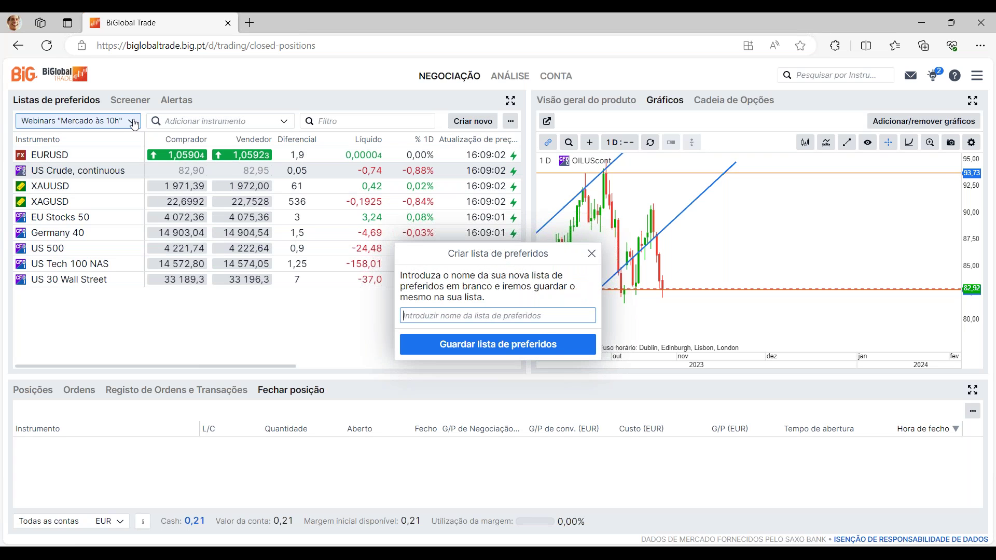
# Review the whole range of saved watchlists, from Crypto/FX to FX, and close the selection without switching lists
pyautogui.click(134, 123)
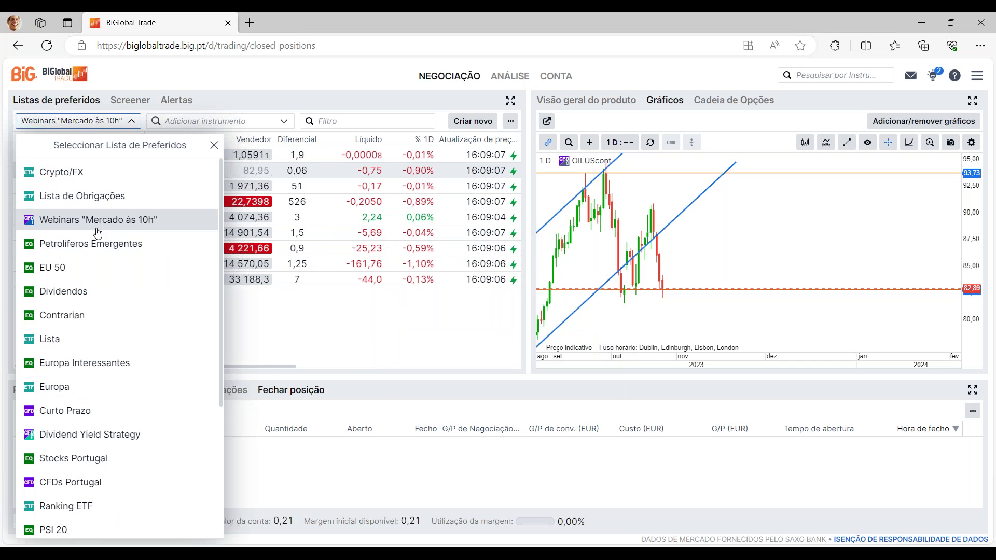
pyautogui.scroll(-4, 107, 259)
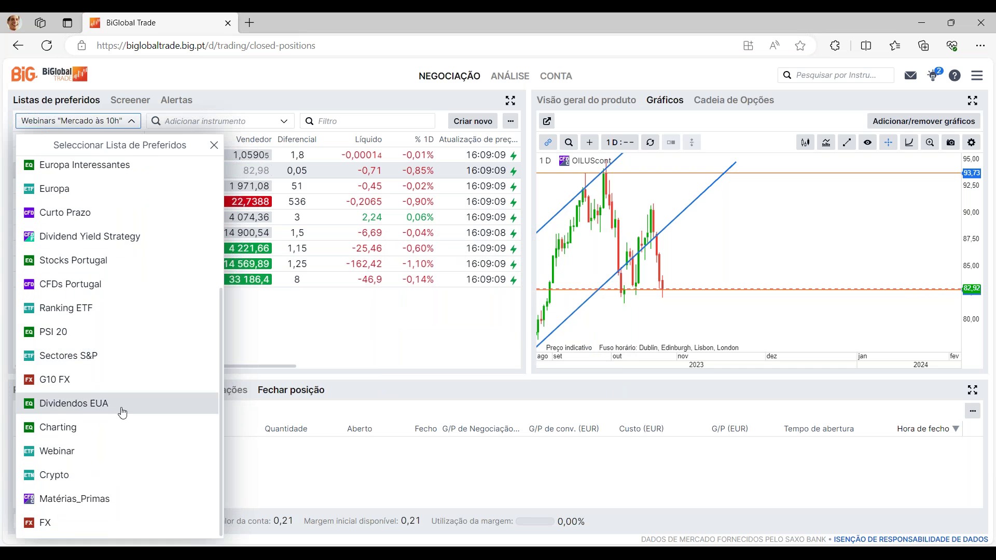
pyautogui.scroll(4, 106, 405)
pyautogui.scroll(-2, 115, 311)
pyautogui.scroll(2, 125, 265)
pyautogui.click(78, 120)
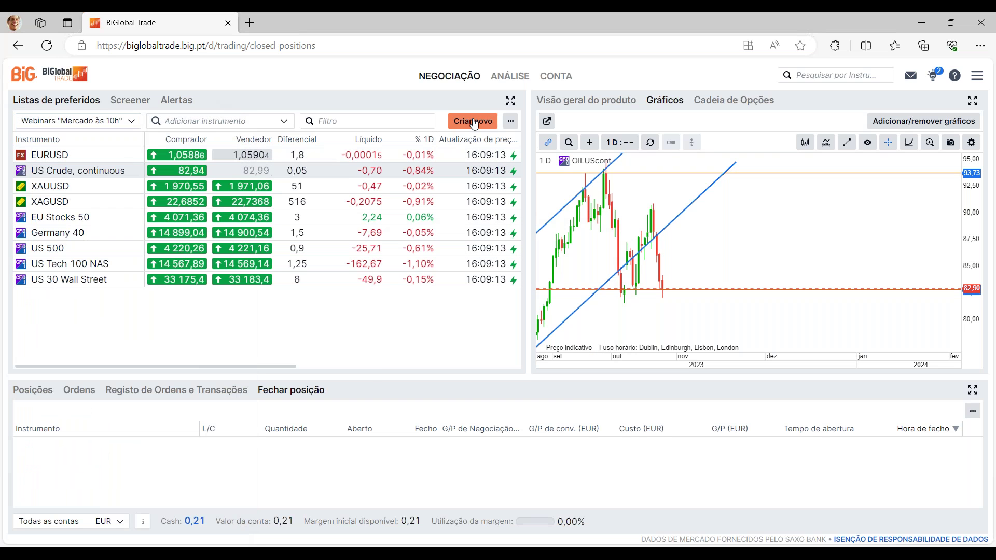
# Create a new blank watchlist named "Webinar BGT" and save it
pyautogui.click(473, 121)
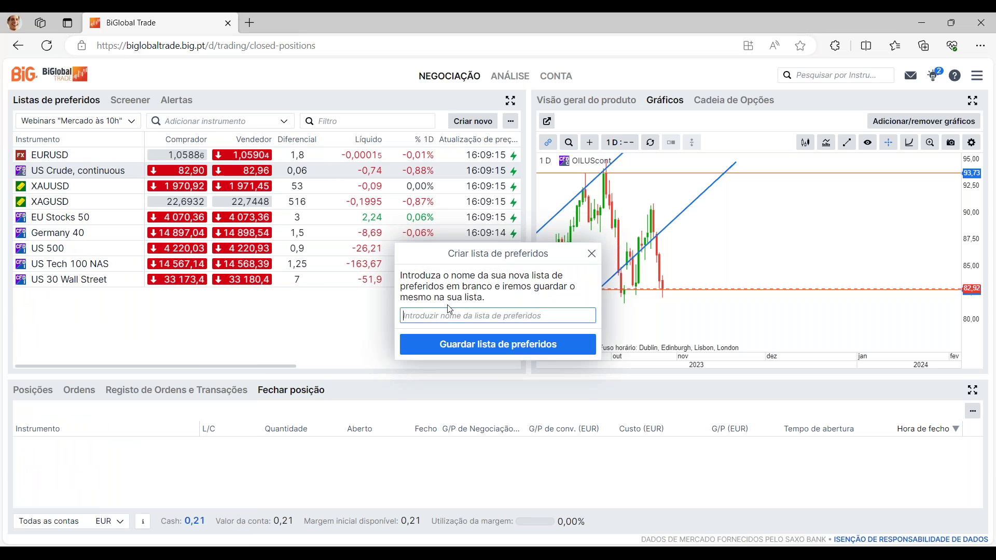
pyautogui.click(448, 316)
pyautogui.write('Webinar ')
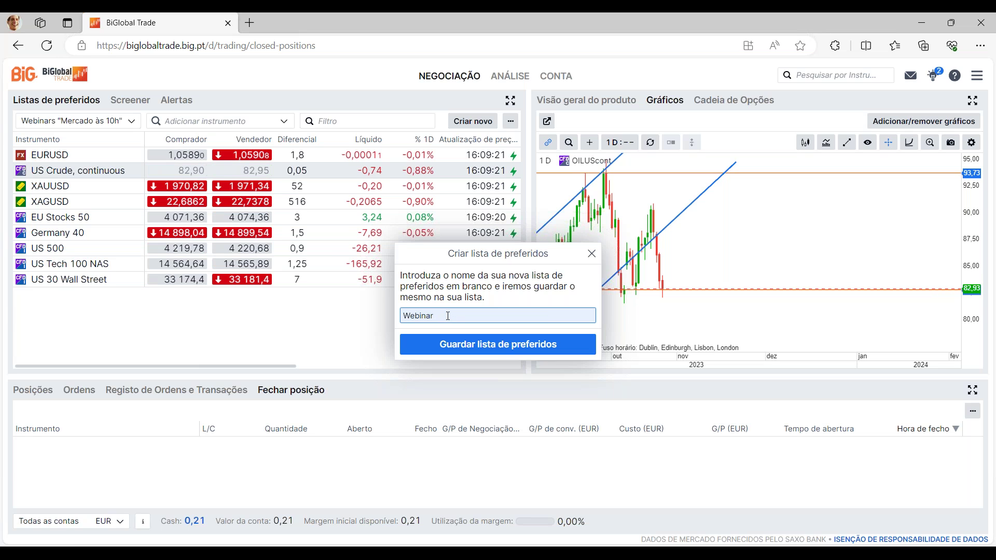
pyautogui.write('BGT')
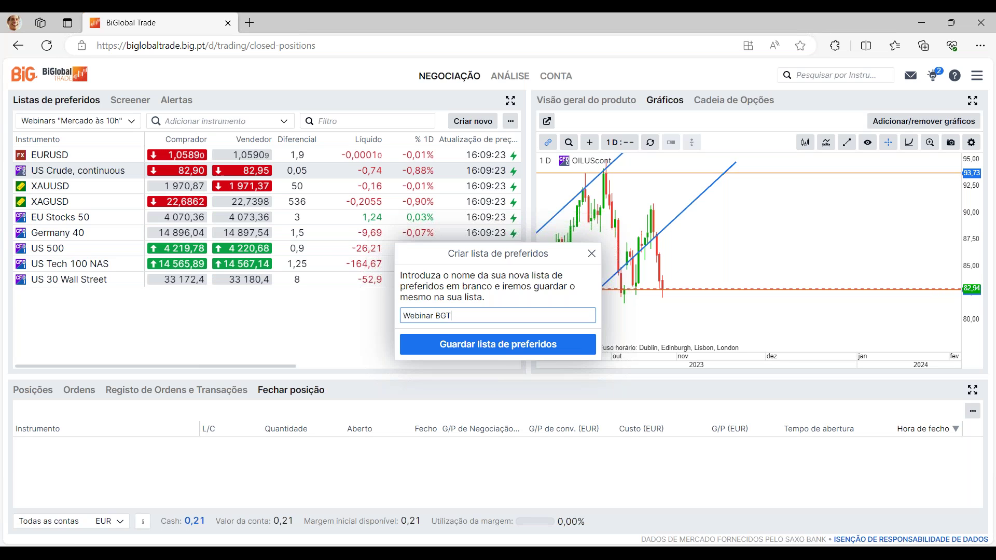
pyautogui.click(478, 345)
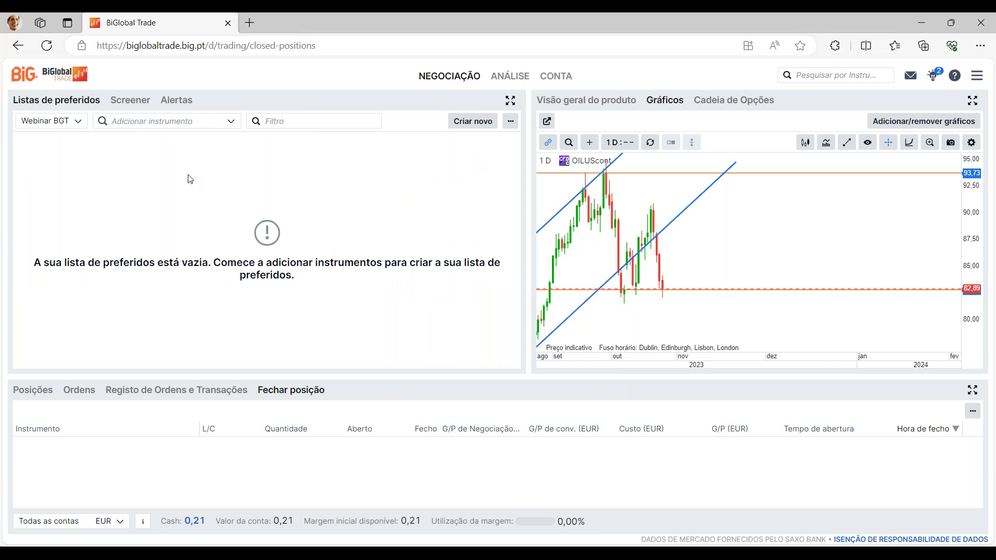
# Check Webinar BGT in the watchlist selection and add the Apple Inc. stock (AAPL:xnas, Ação) to it
pyautogui.click(149, 123)
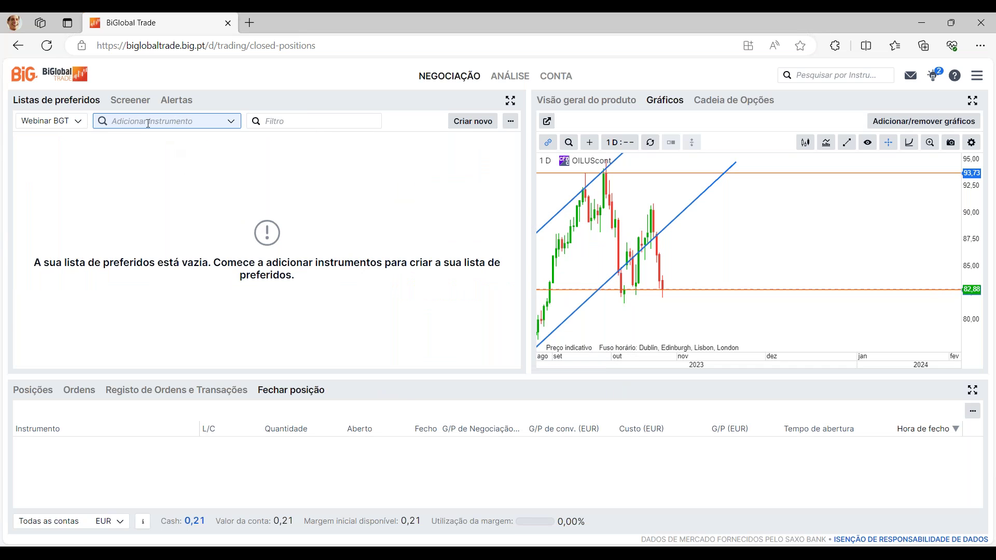
pyautogui.click(46, 143)
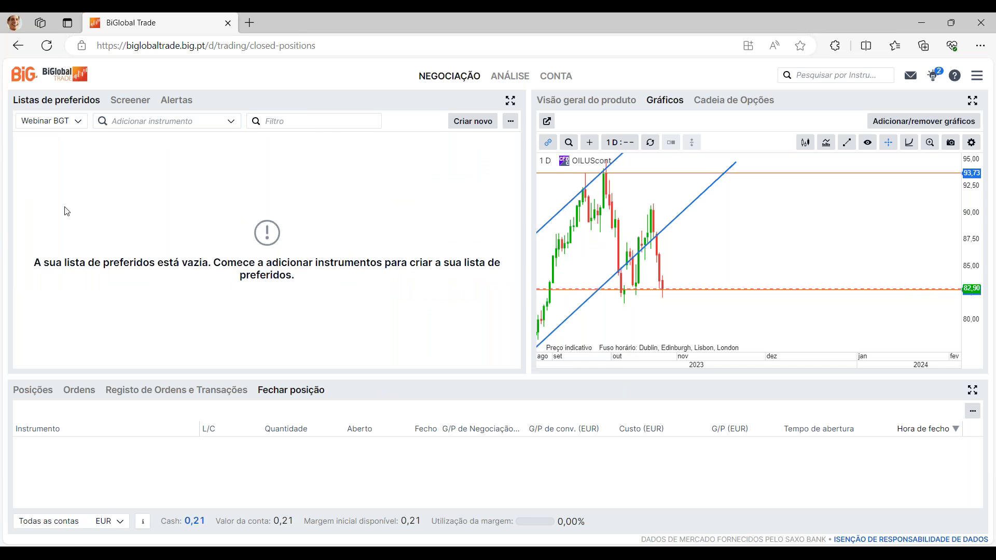
pyautogui.click(83, 124)
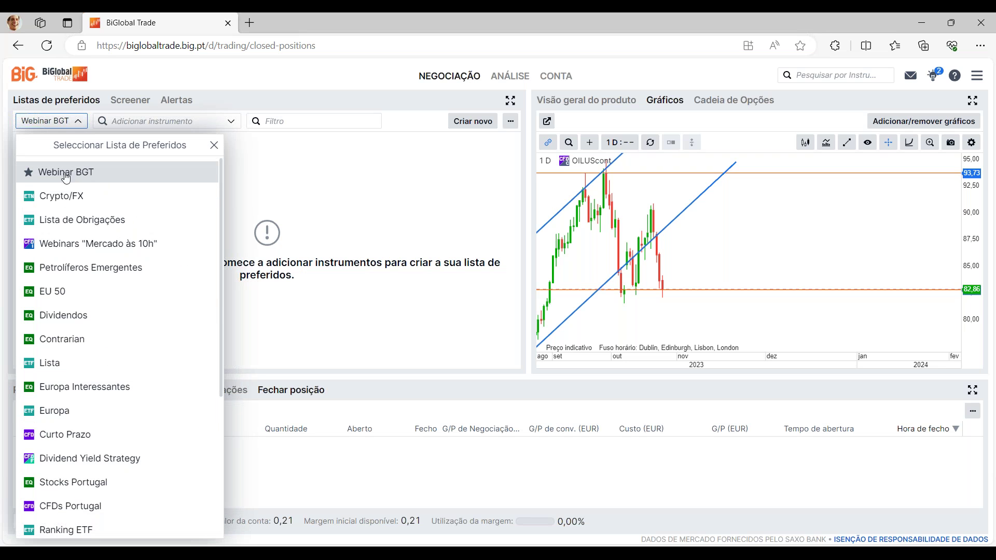
pyautogui.click(186, 180)
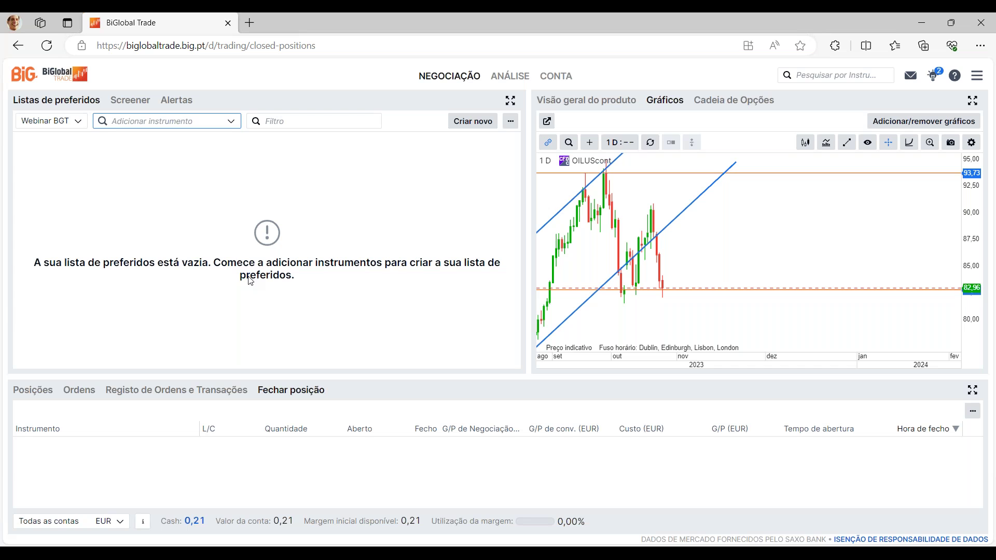
pyautogui.write('APPLE')
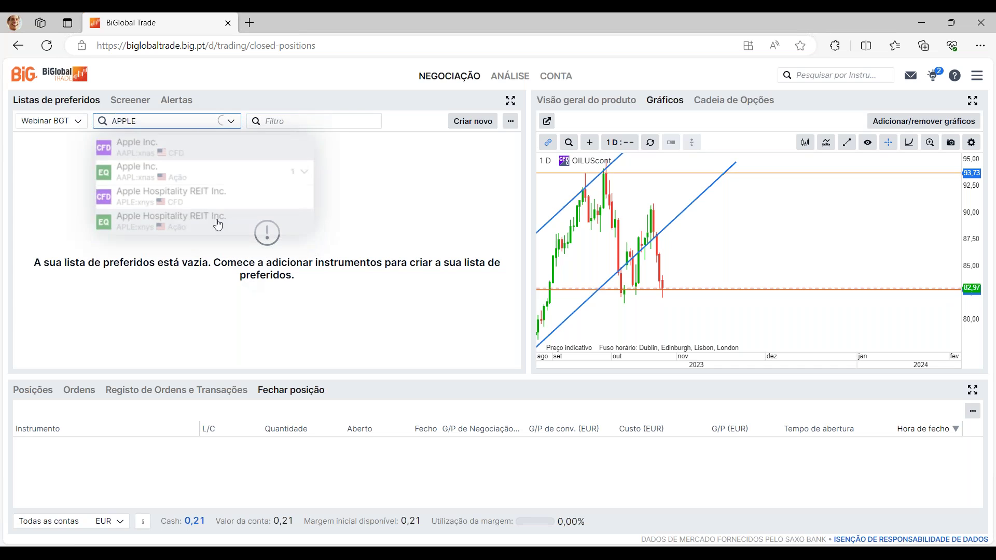
pyautogui.click(136, 167)
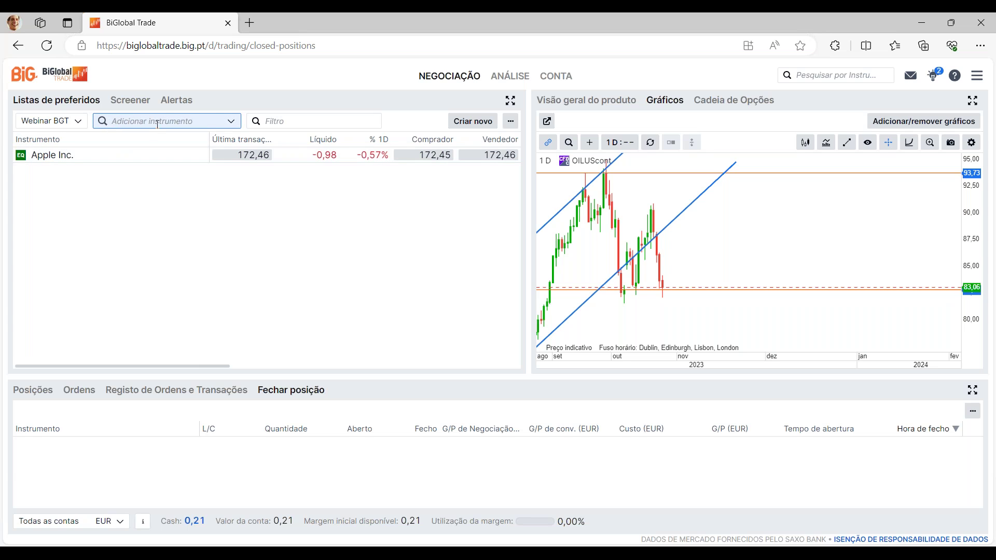
# Add Deutsche Telekom AG, Vonovia SE, BMW AG and Deutsche Bank AG from the Ações Alemanha group of Ações por região to Webinar BGT
pyautogui.click(231, 122)
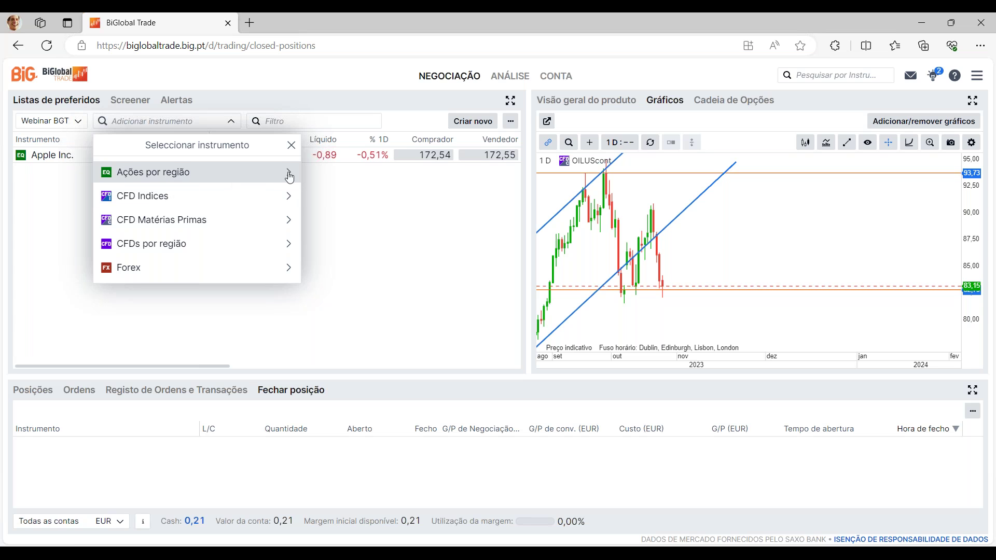
pyautogui.click(291, 178)
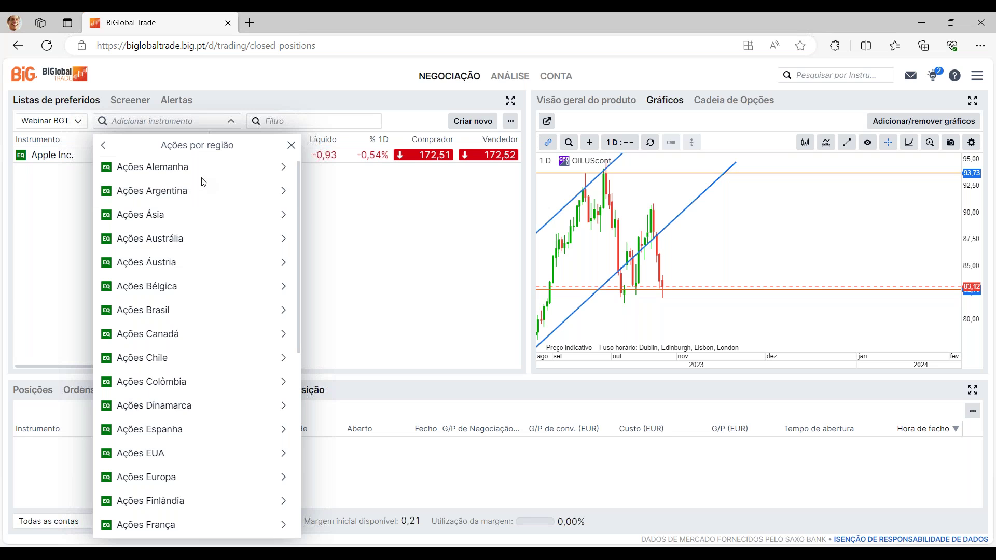
pyautogui.scroll(-1, 202, 199)
pyautogui.scroll(1, 200, 202)
pyautogui.scroll(-1, 200, 212)
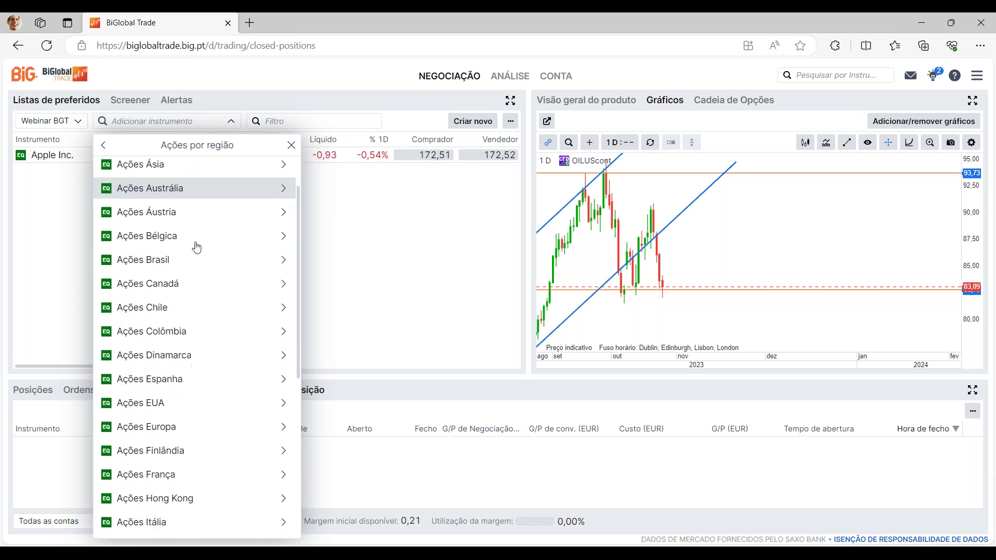
pyautogui.scroll(1, 201, 249)
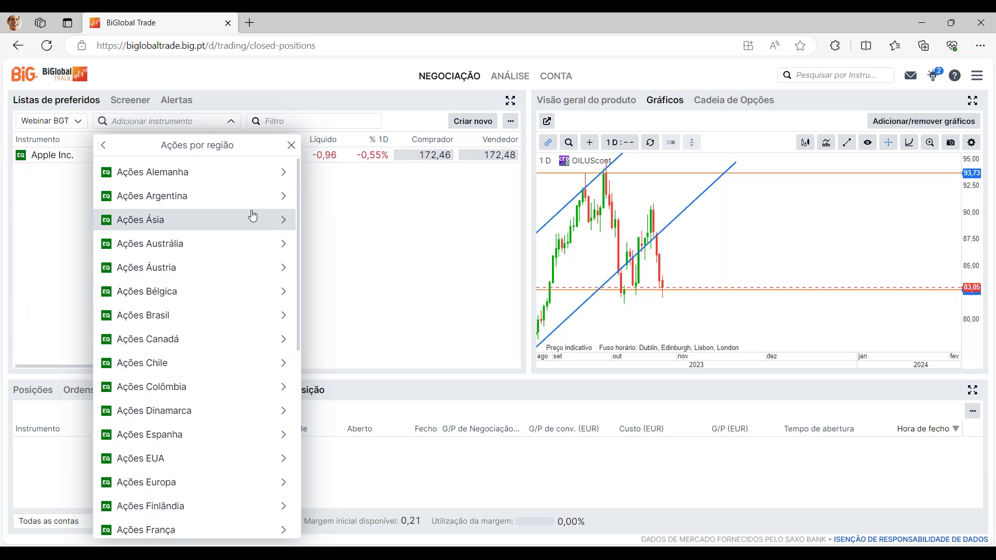
pyautogui.click(278, 178)
pyautogui.scroll(-3, 223, 228)
pyautogui.scroll(-3, 225, 252)
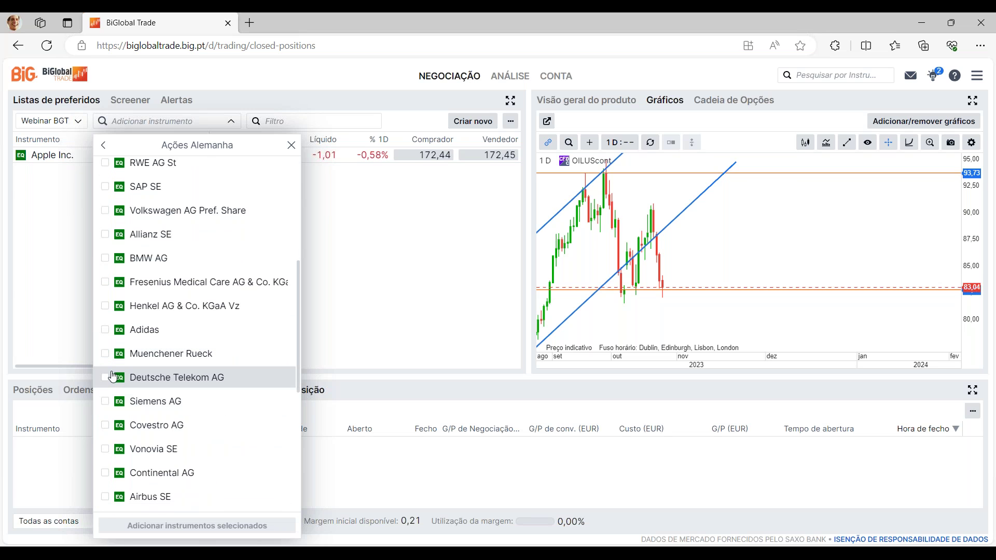
pyautogui.click(108, 378)
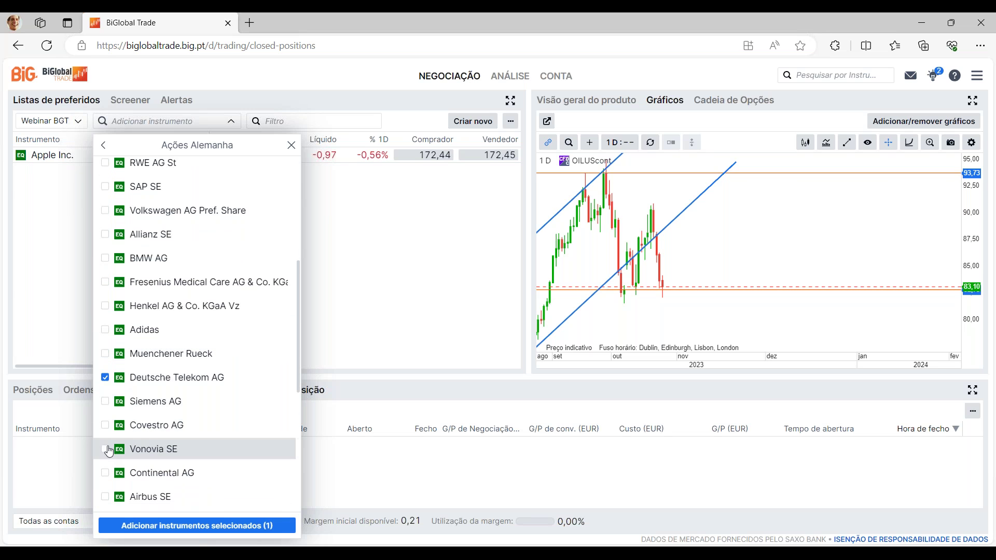
pyautogui.click(106, 449)
pyautogui.scroll(5, 197, 348)
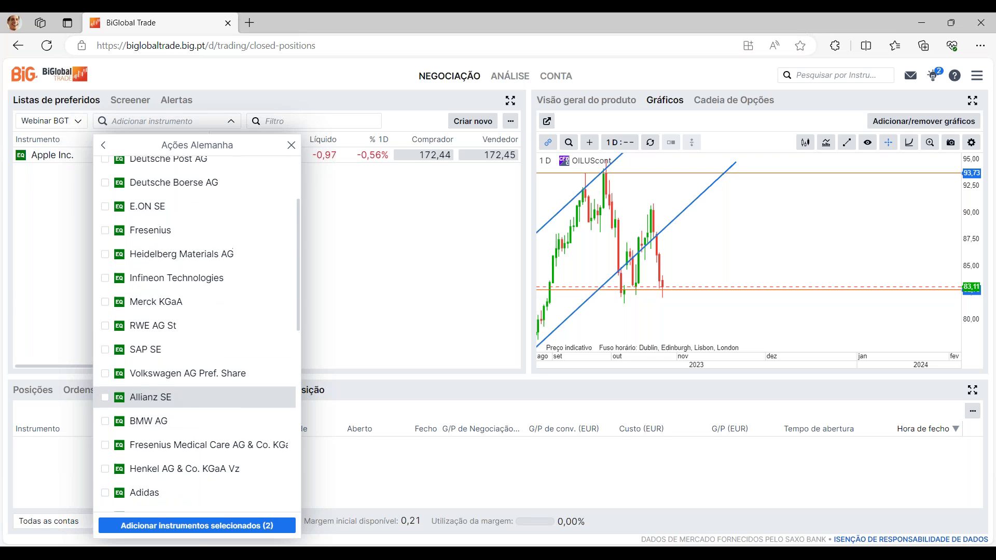
pyautogui.click(106, 473)
pyautogui.scroll(2, 171, 353)
pyautogui.click(105, 196)
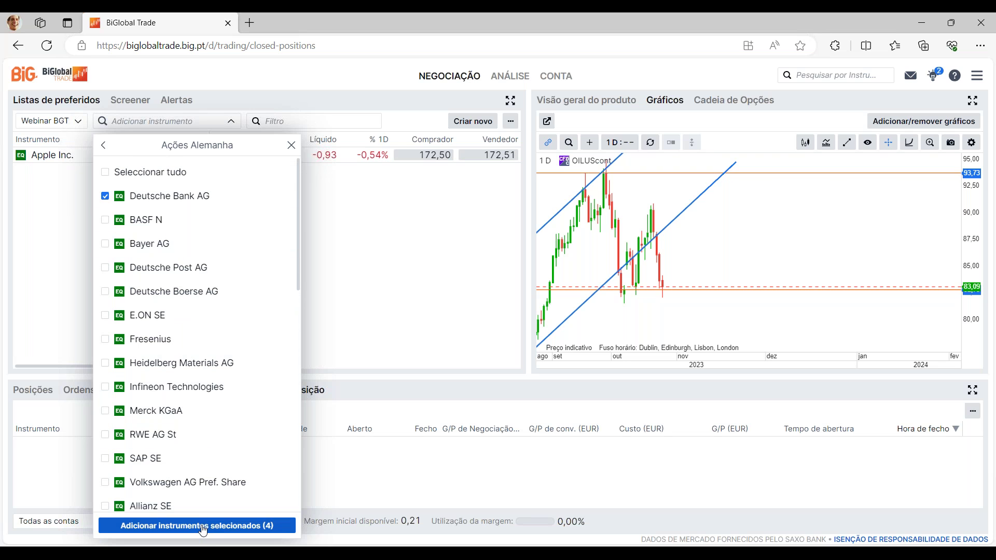
pyautogui.click(200, 526)
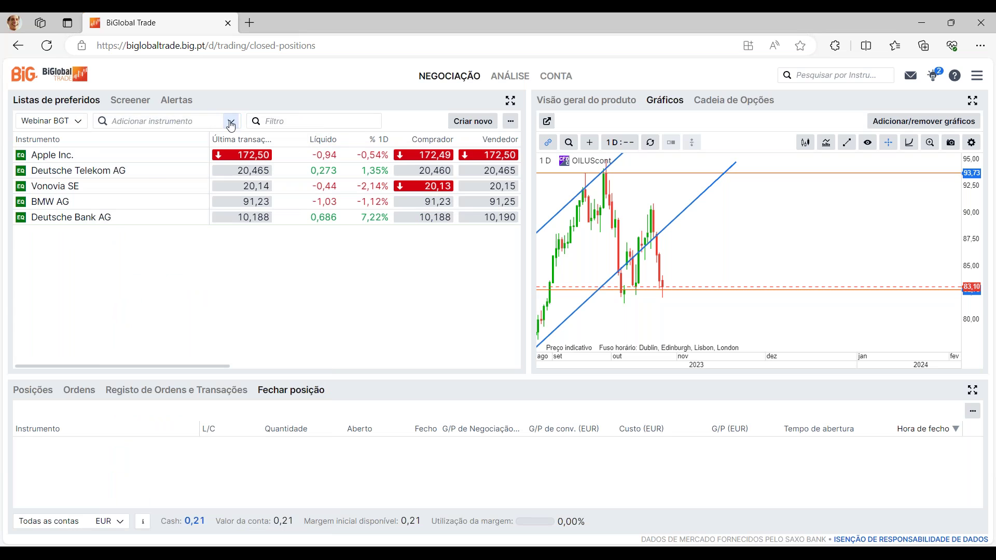
# Look through the regions under Ações por região, from Alemanha to Sul da Europa, and return to the instrument categories
pyautogui.click(232, 122)
pyautogui.click(88, 277)
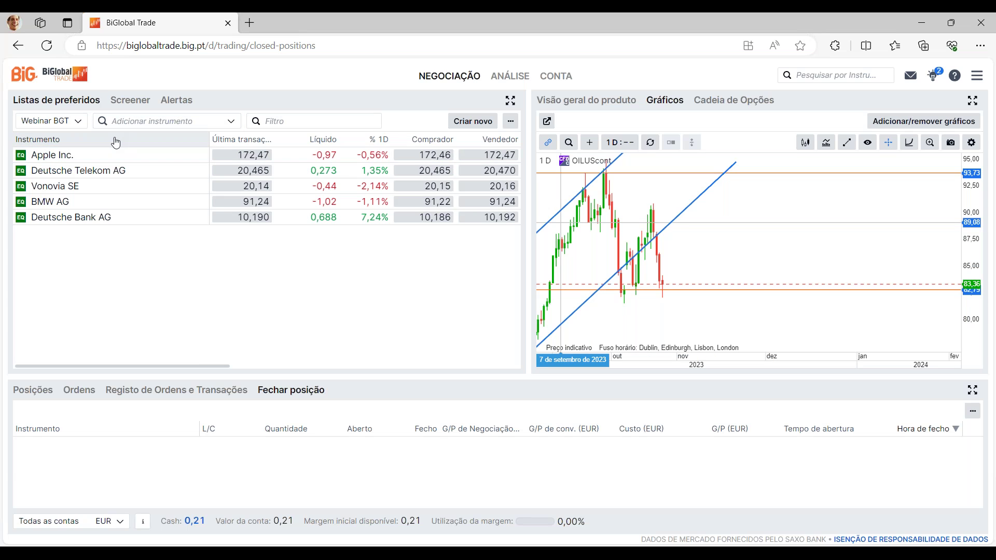
pyautogui.click(156, 122)
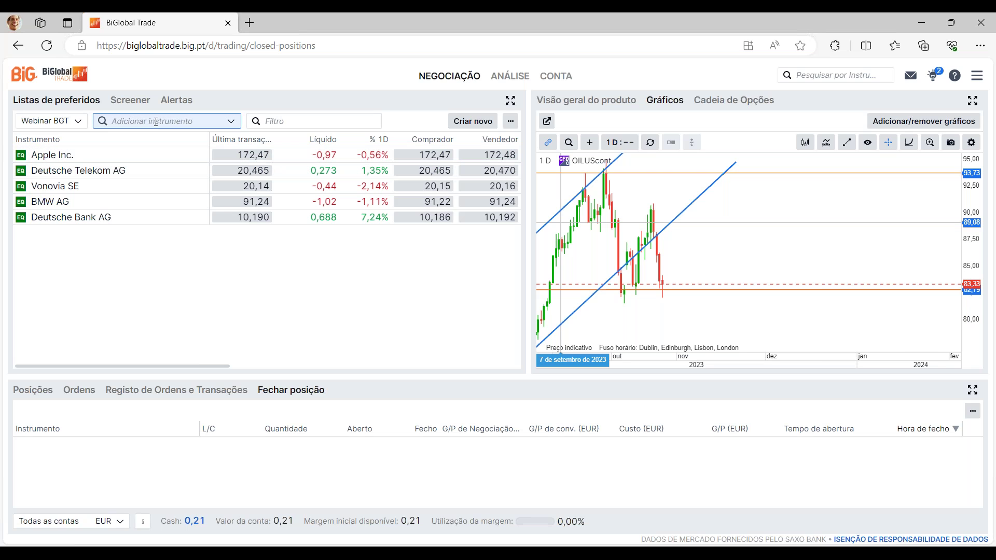
pyautogui.click(231, 121)
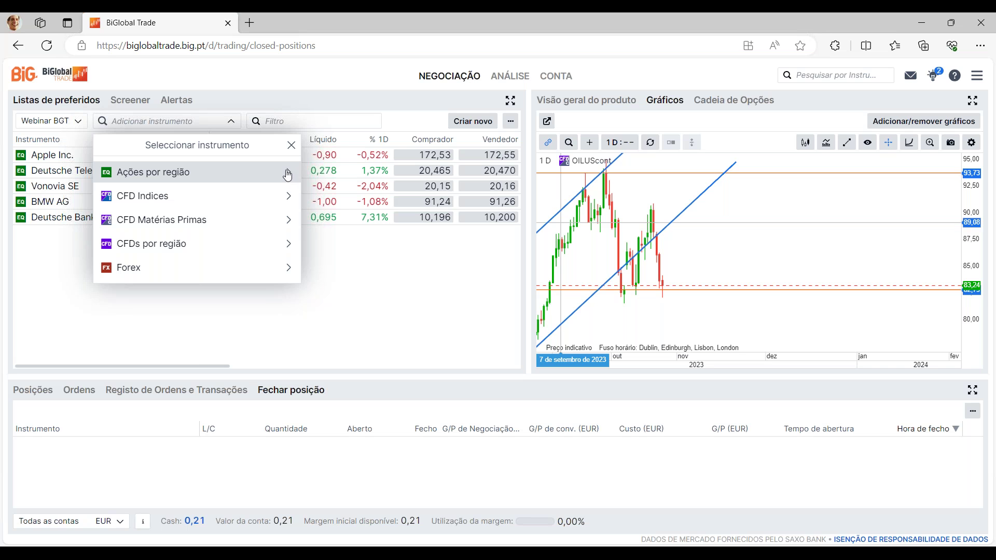
pyautogui.click(286, 174)
pyautogui.scroll(-5, 216, 291)
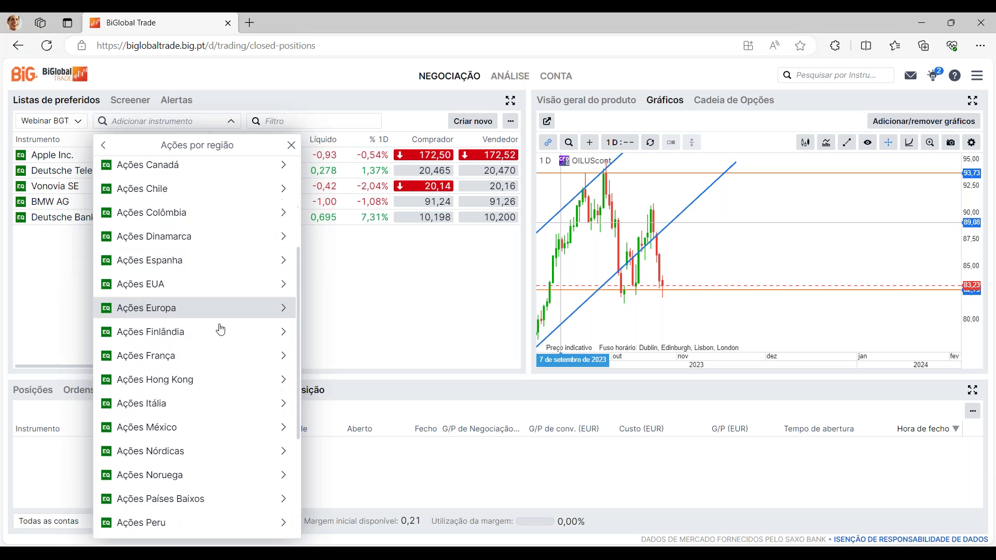
pyautogui.scroll(-3, 221, 352)
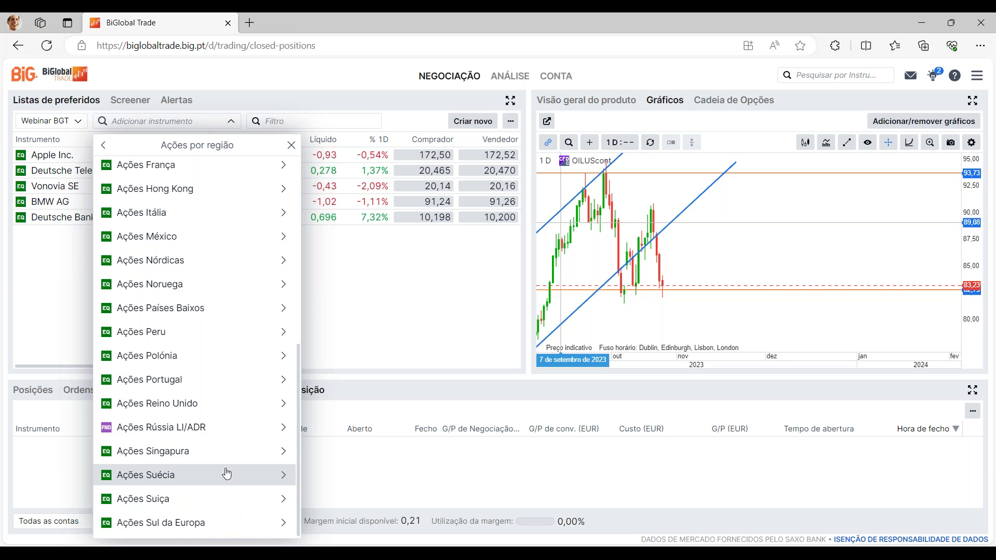
pyautogui.scroll(7, 222, 366)
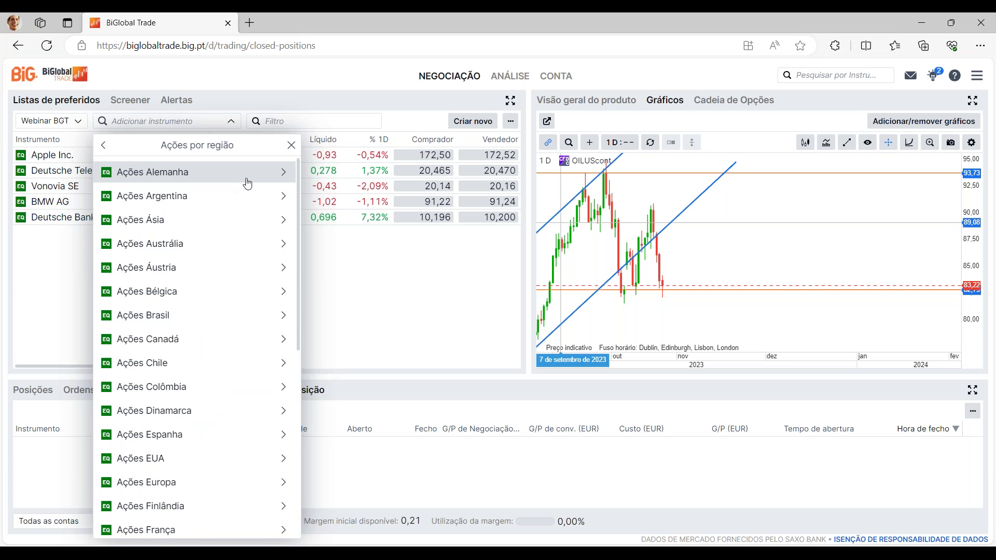
pyautogui.click(103, 145)
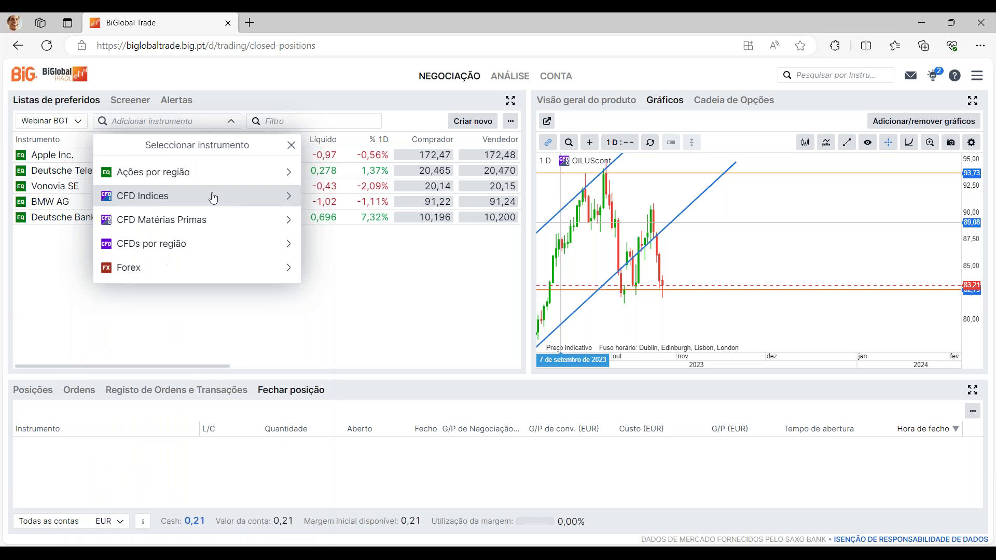
# Examine the CFD Indices available for the watchlist, from US 30 Wall Street to US 2000, and return to the instrument categories
pyautogui.click(125, 198)
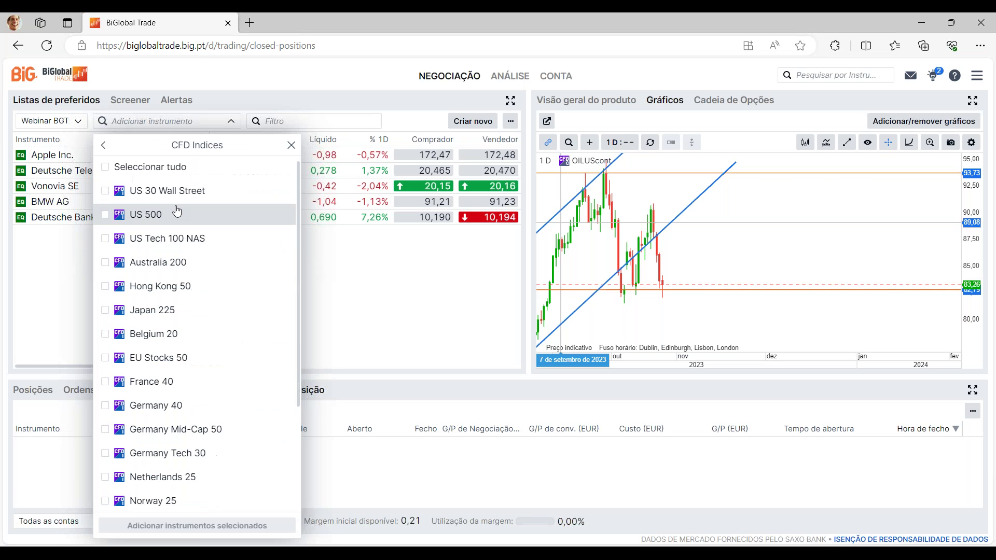
pyautogui.scroll(-3, 238, 218)
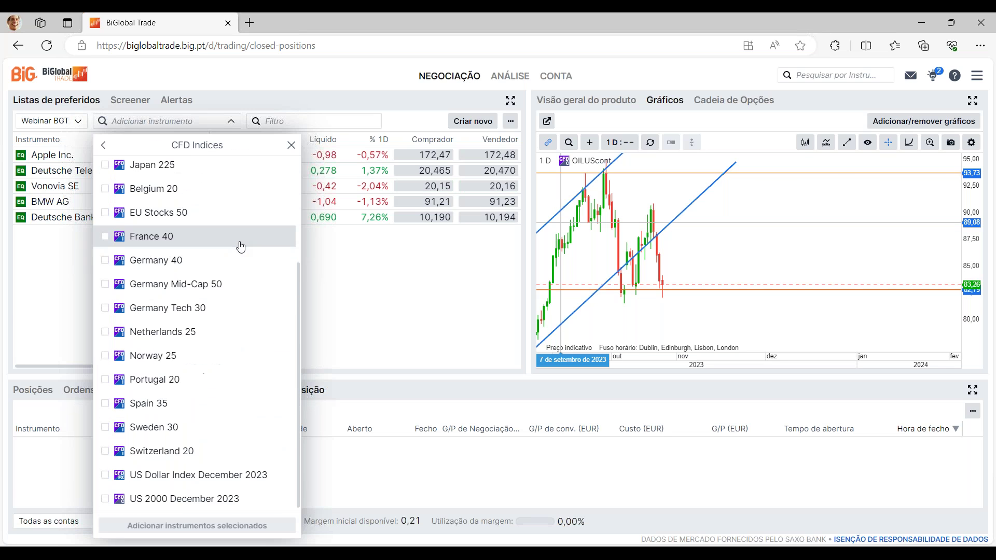
pyautogui.scroll(3, 238, 265)
pyautogui.scroll(1, 238, 259)
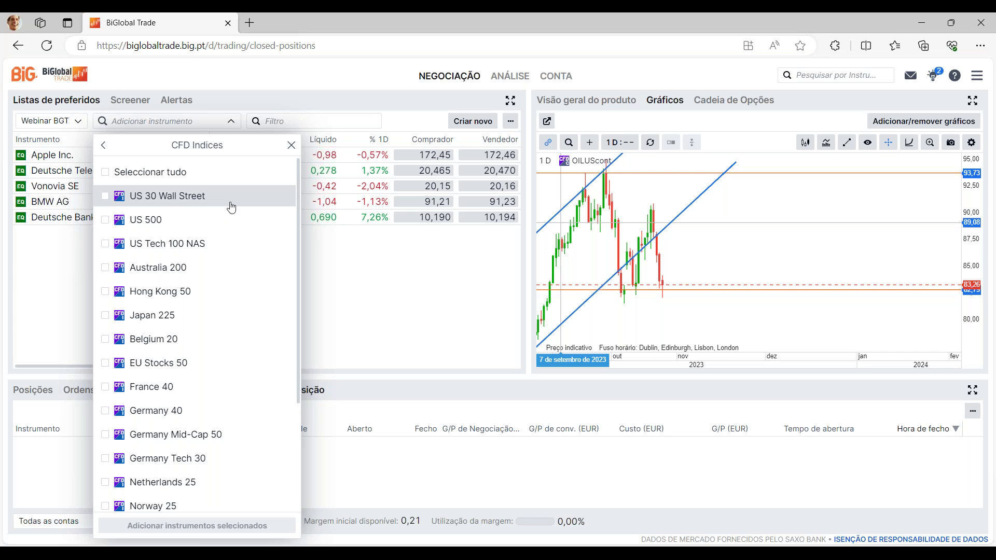
pyautogui.scroll(-1, 222, 209)
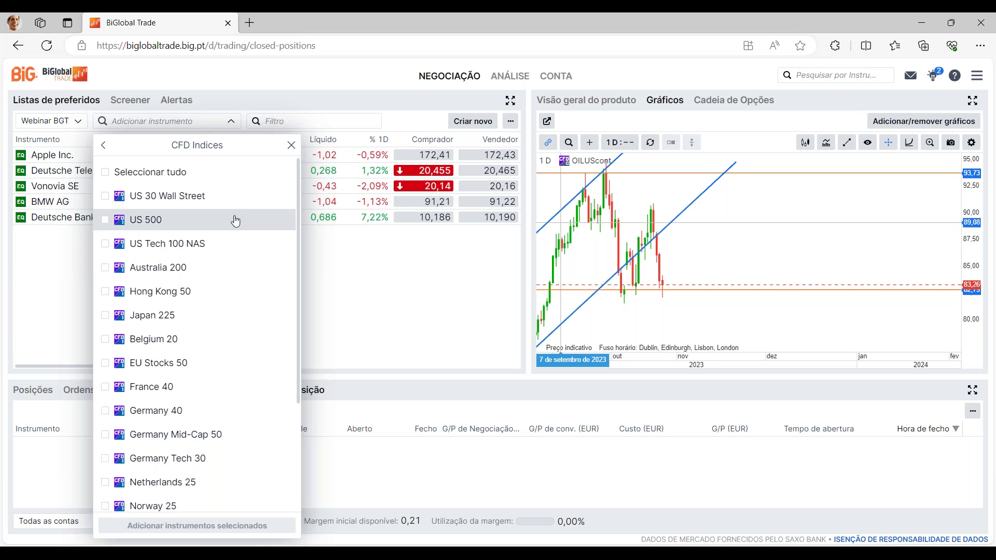
pyautogui.scroll(-1, 260, 252)
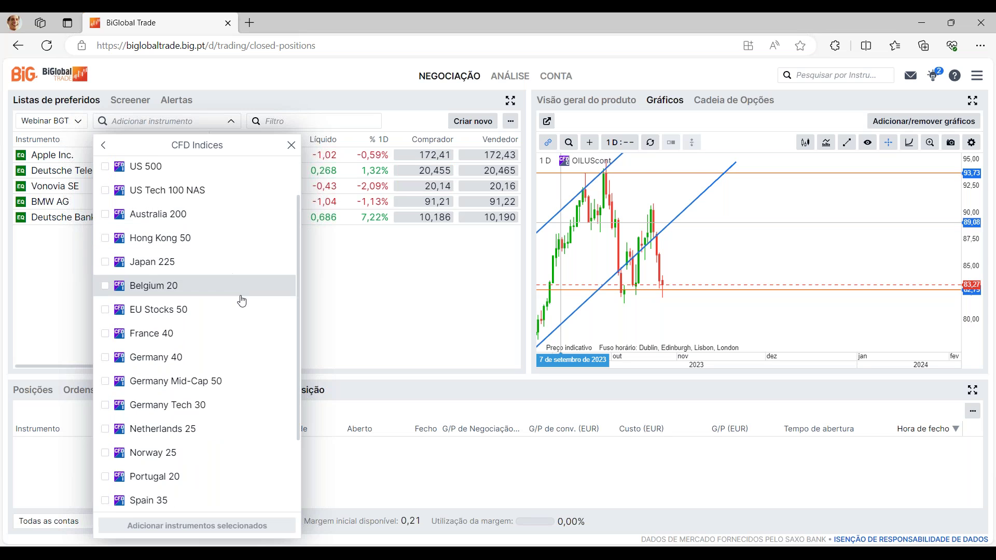
pyautogui.scroll(-1, 236, 308)
pyautogui.scroll(-1, 233, 314)
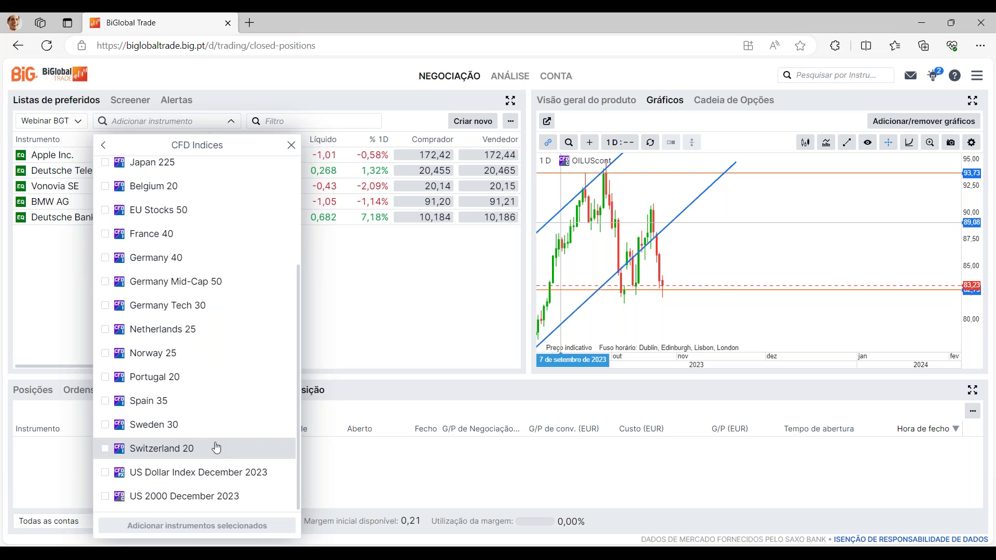
pyautogui.scroll(1, 219, 457)
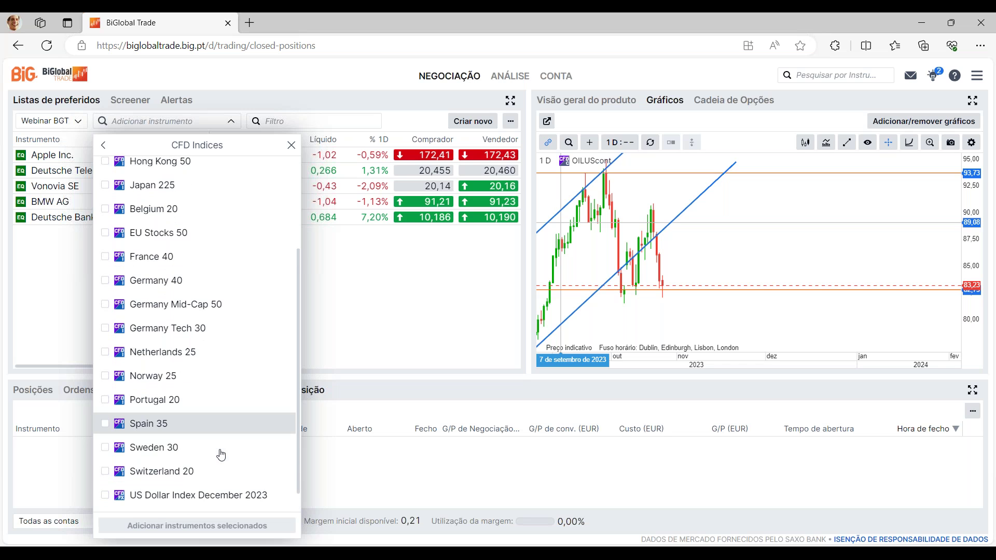
pyautogui.scroll(-1, 221, 455)
pyautogui.scroll(6, 229, 446)
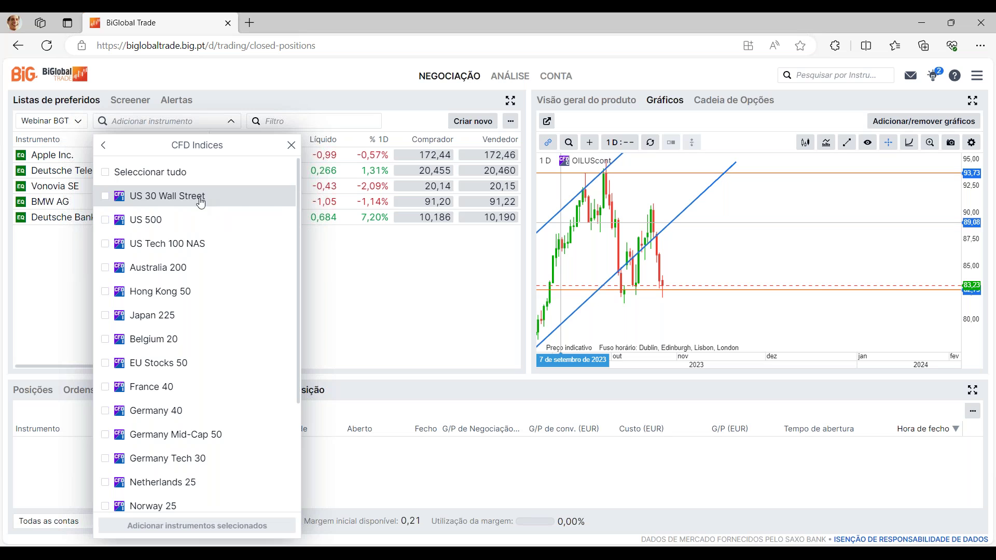
pyautogui.click(105, 149)
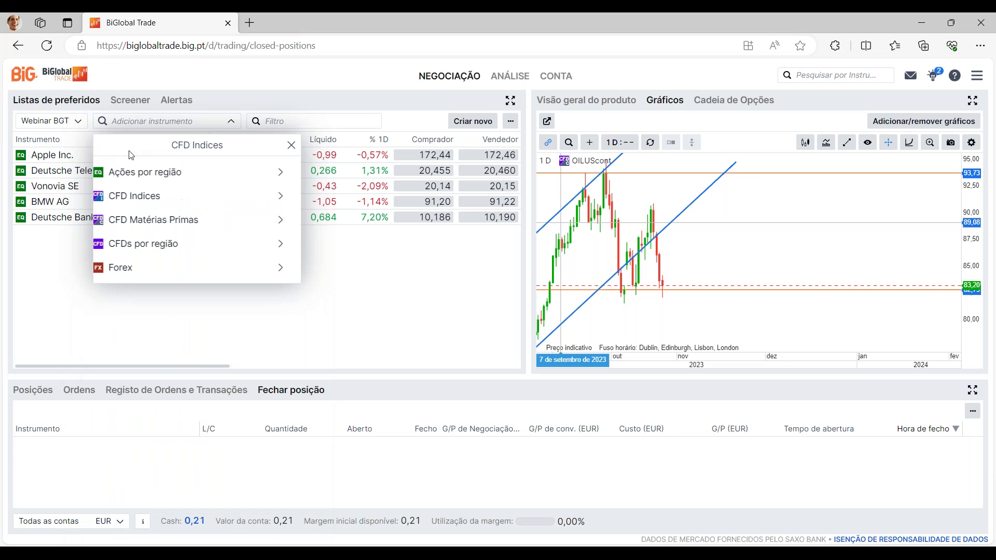
# Examine the whole range of CFD Matérias Primas available for the watchlist, covering energy, metals and agricultural contracts
pyautogui.click(289, 227)
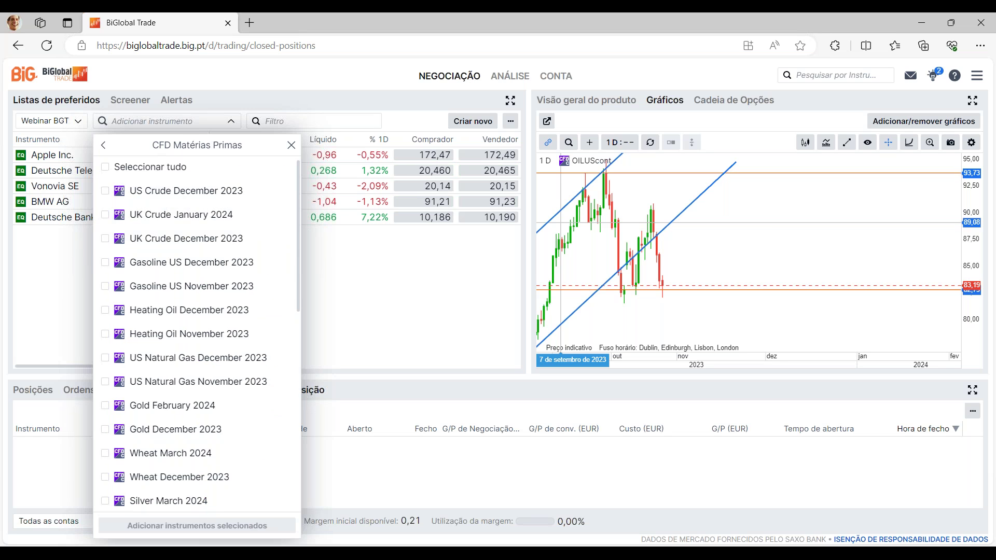
pyautogui.scroll(-1, 199, 215)
pyautogui.scroll(2, 202, 224)
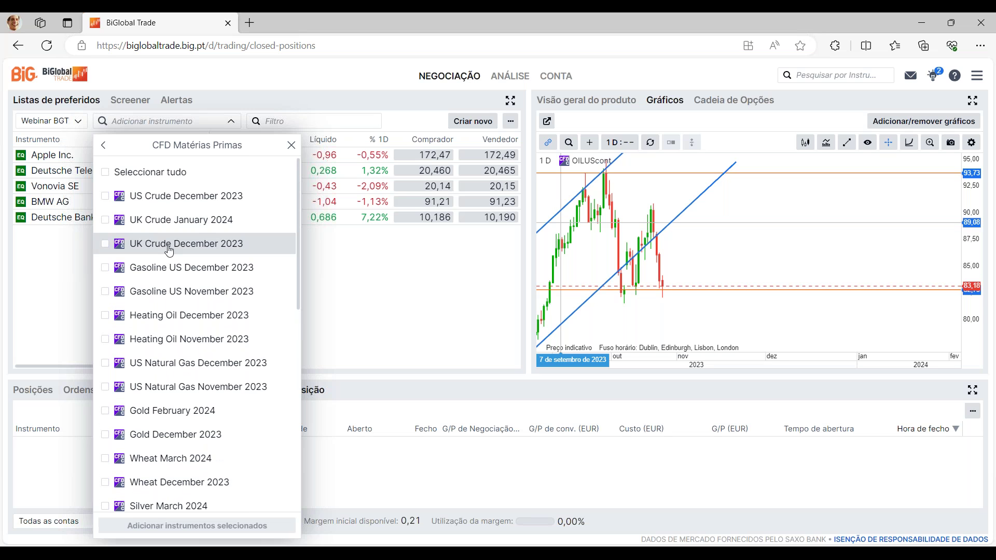
pyautogui.scroll(-1, 190, 304)
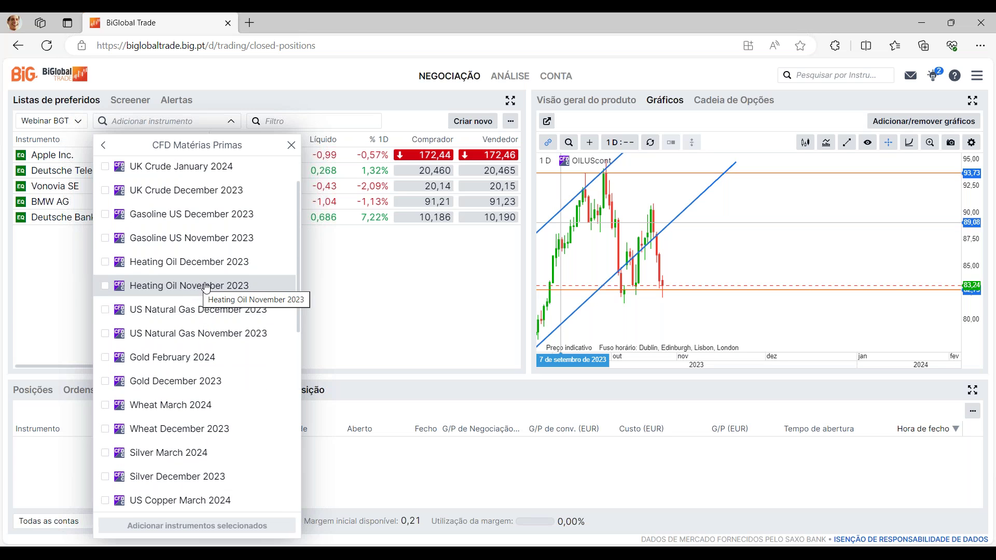
pyautogui.scroll(-1, 203, 310)
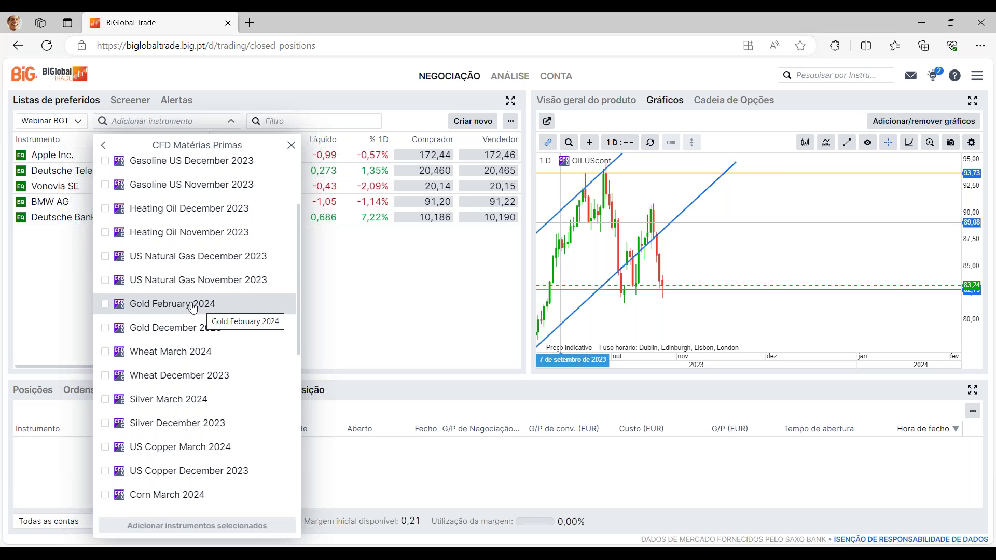
pyautogui.scroll(-1, 188, 316)
pyautogui.scroll(-1, 168, 325)
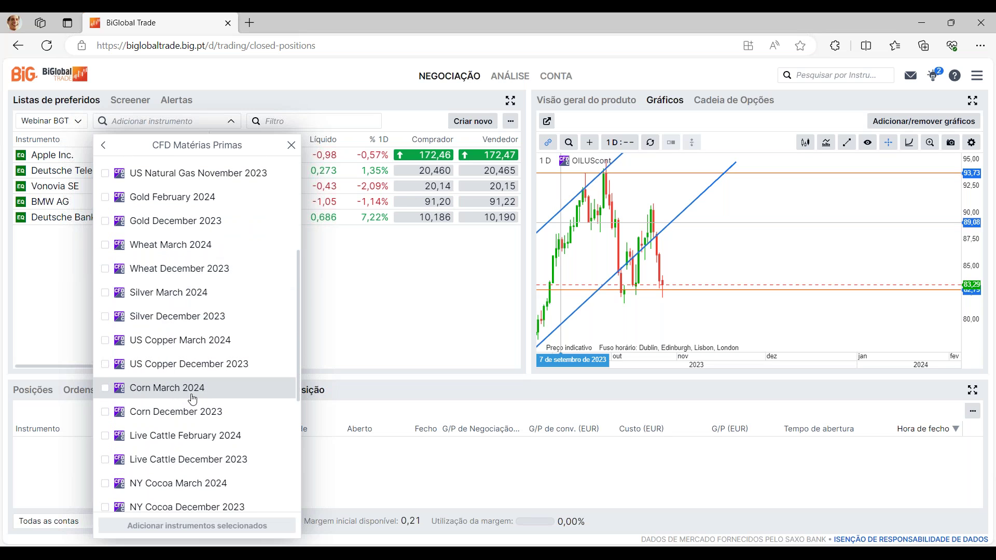
pyautogui.scroll(-3, 211, 410)
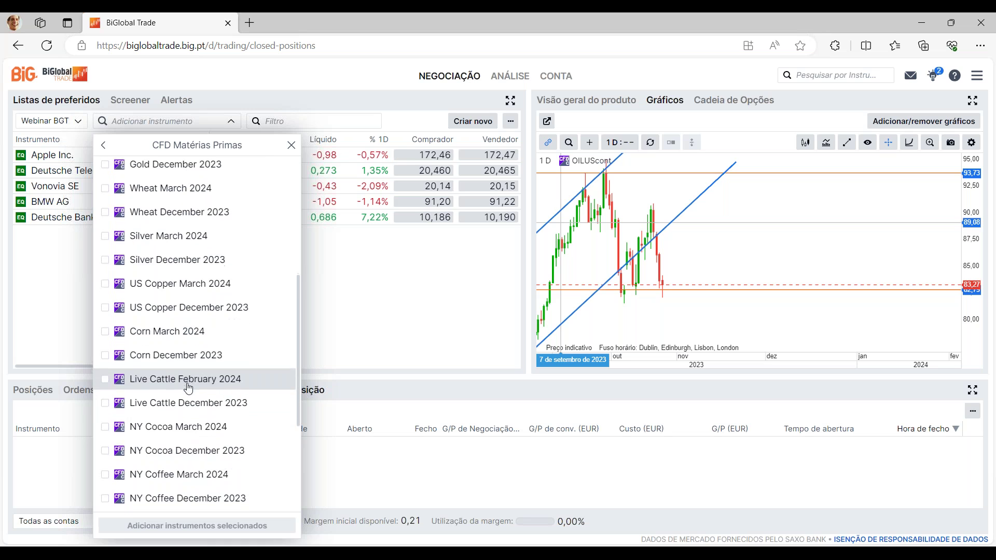
pyautogui.scroll(-4, 205, 378)
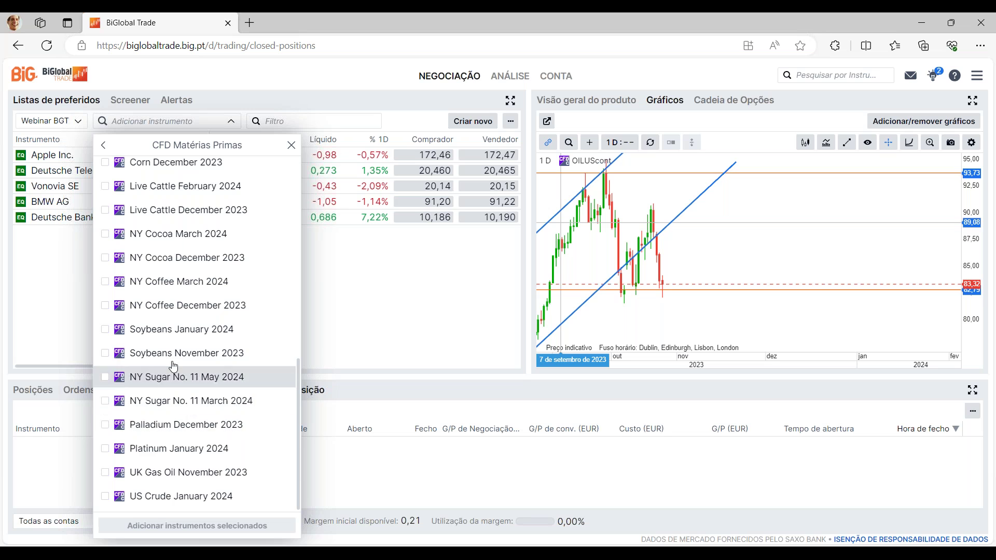
pyautogui.scroll(2, 179, 353)
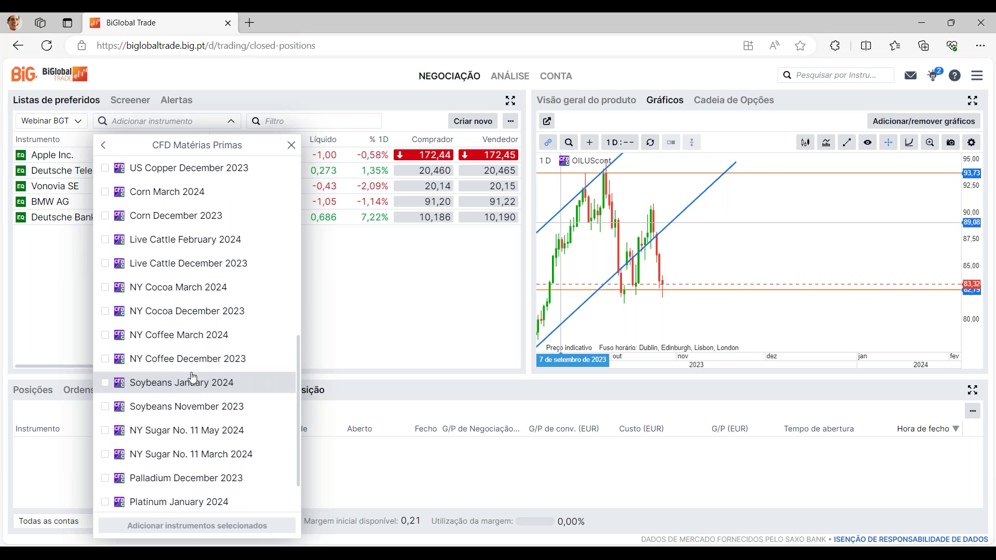
pyautogui.scroll(5, 197, 340)
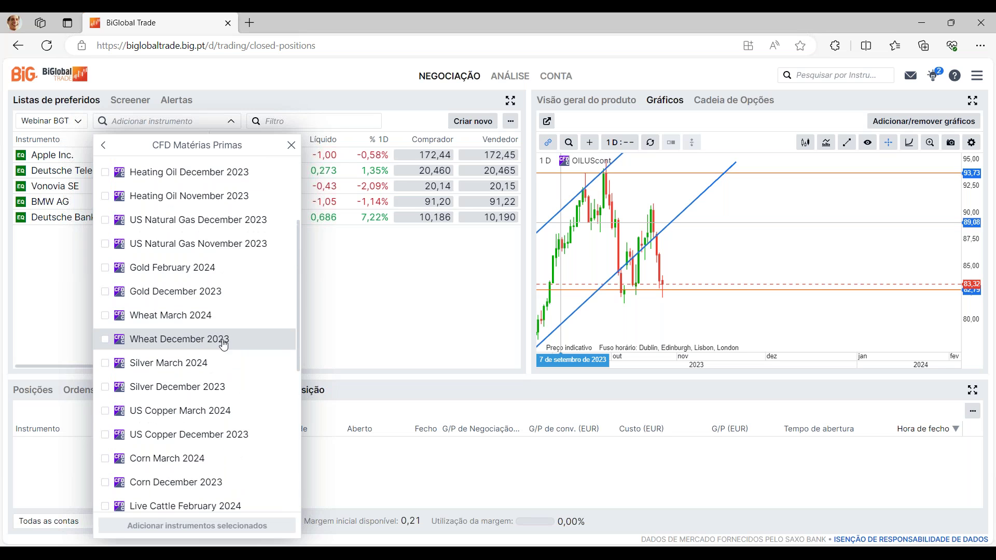
pyautogui.scroll(3, 223, 343)
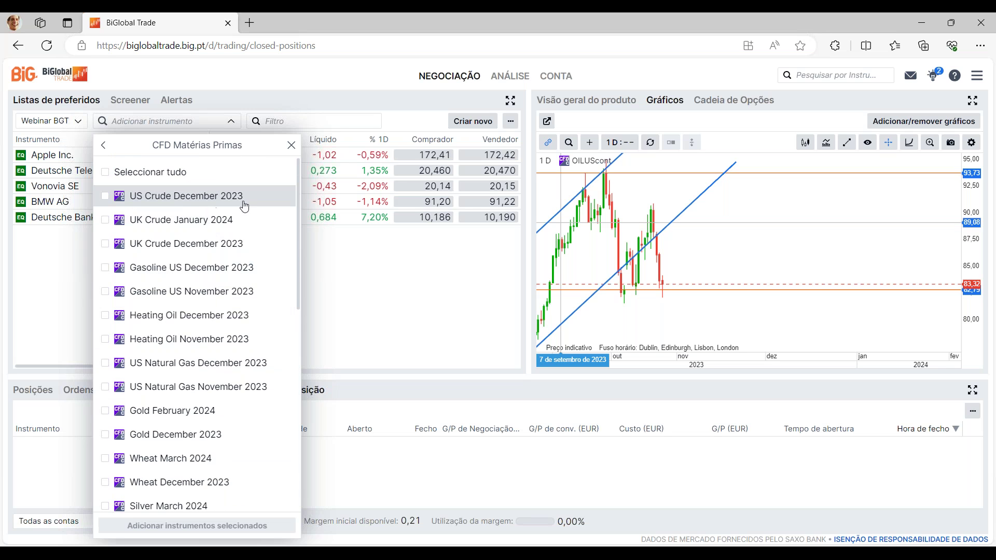
# Look through the regions under CFDs por região, including the CFDs Alemanha instruments, and return to the instrument categories
pyautogui.click(103, 145)
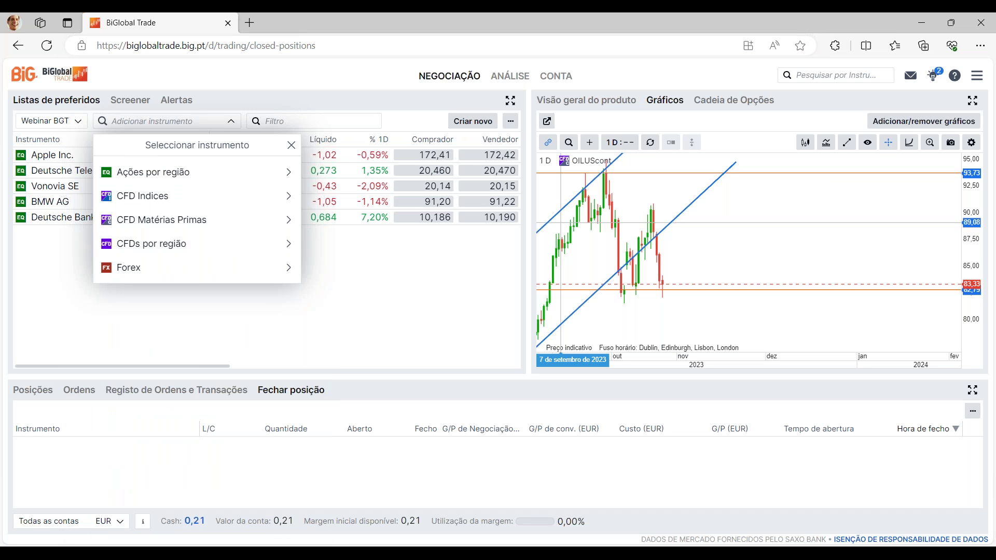
pyautogui.click(288, 244)
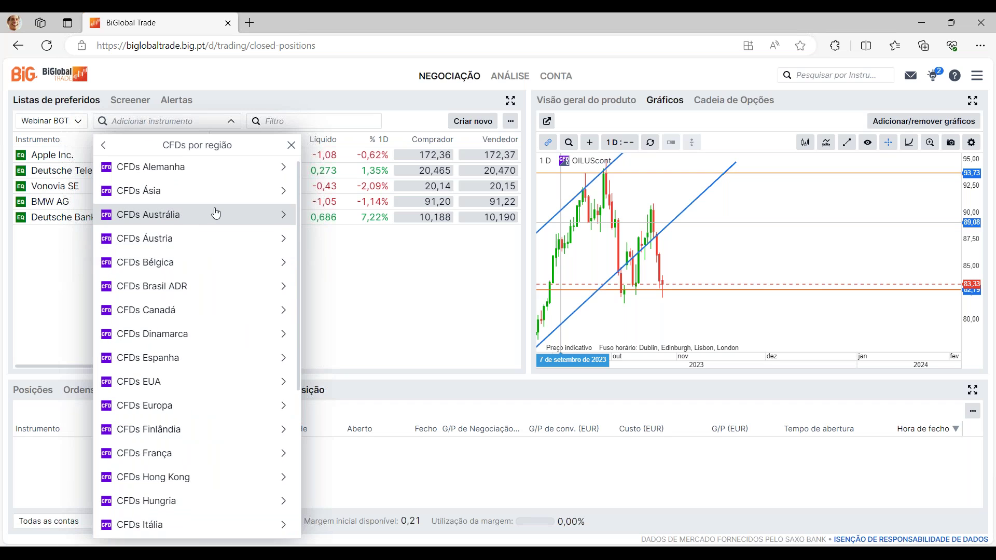
pyautogui.click(104, 146)
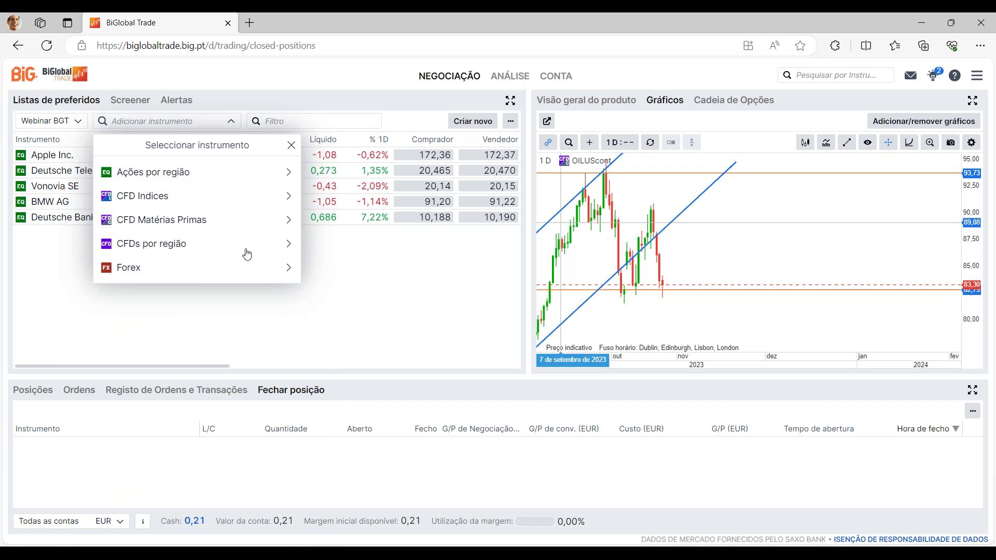
pyautogui.click(290, 244)
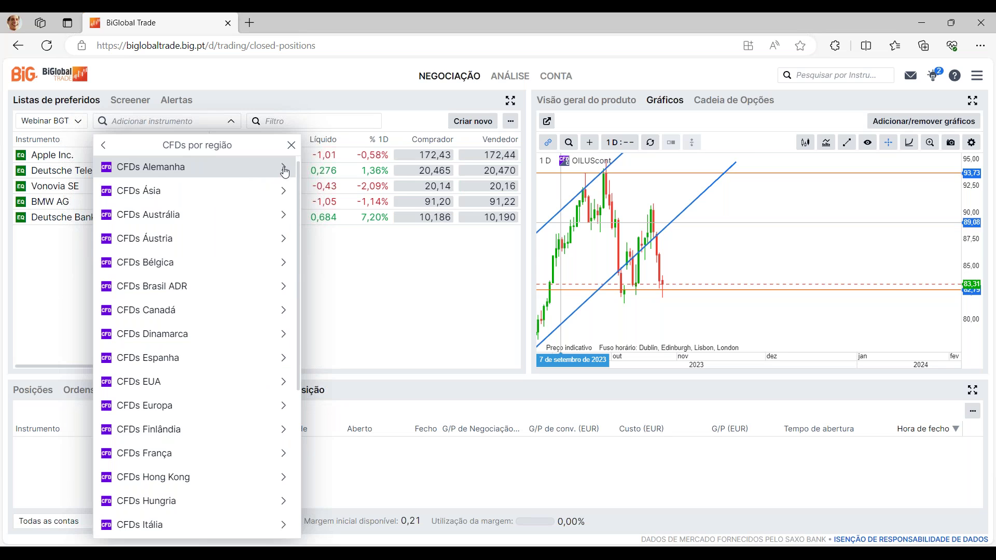
pyautogui.click(284, 168)
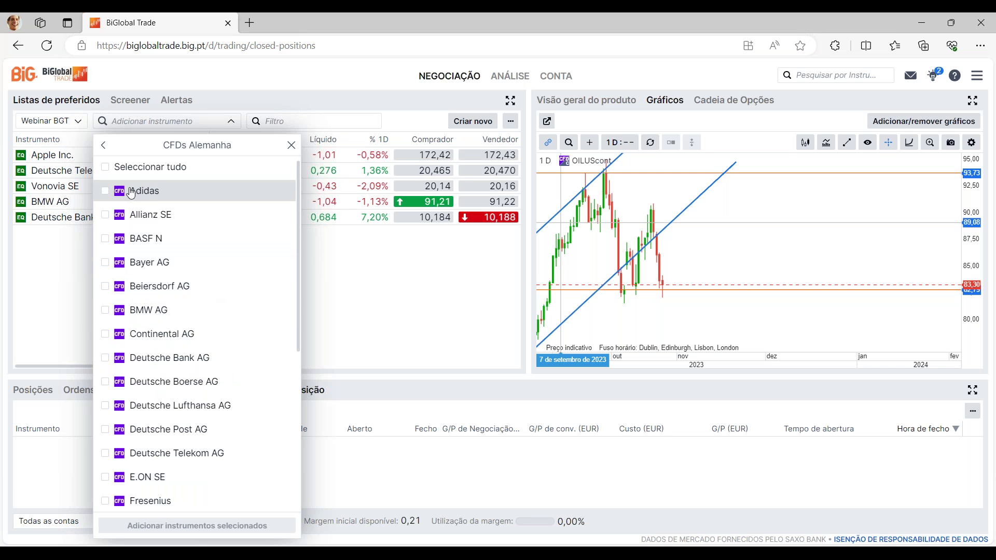
pyautogui.click(103, 146)
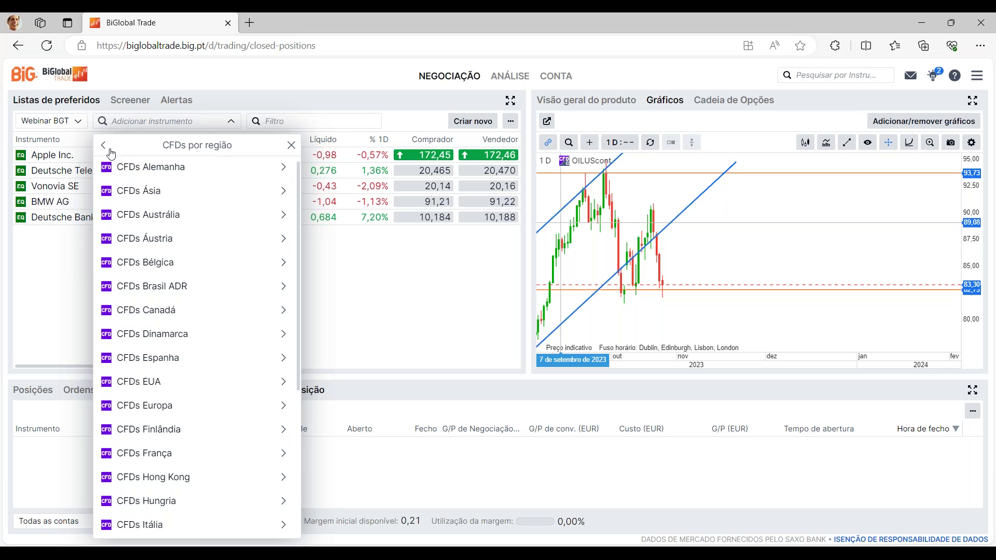
pyautogui.scroll(-1, 192, 262)
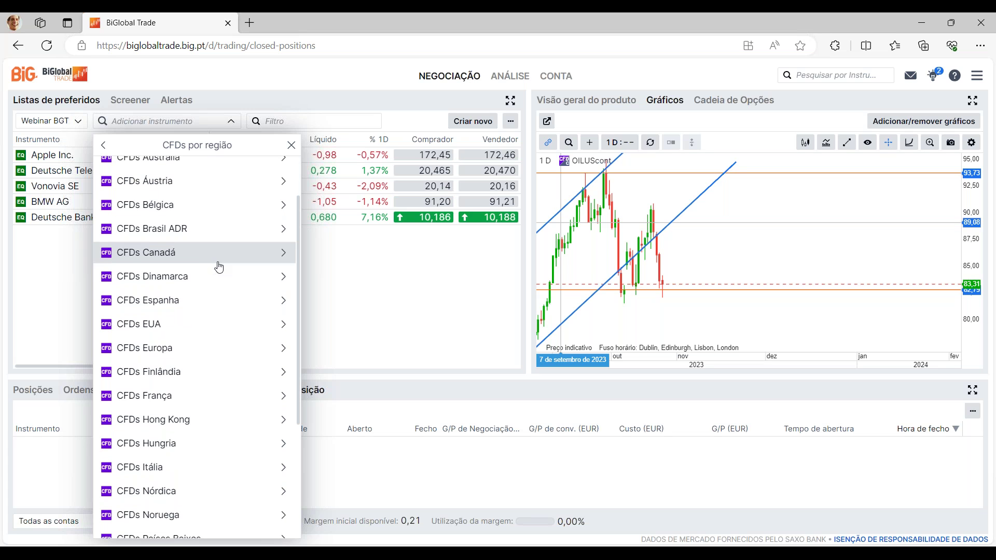
pyautogui.scroll(-3, 218, 275)
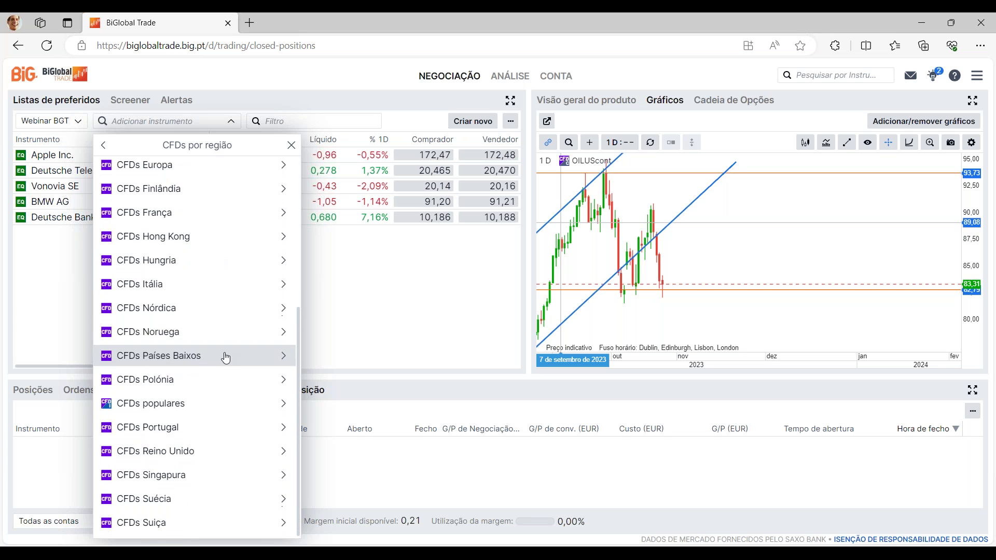
pyautogui.scroll(4, 204, 434)
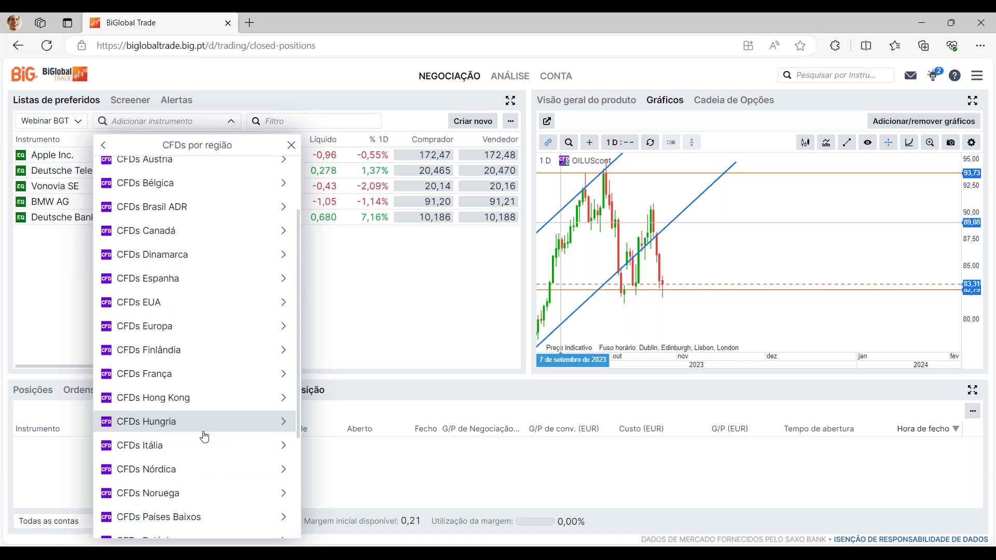
pyautogui.click(105, 151)
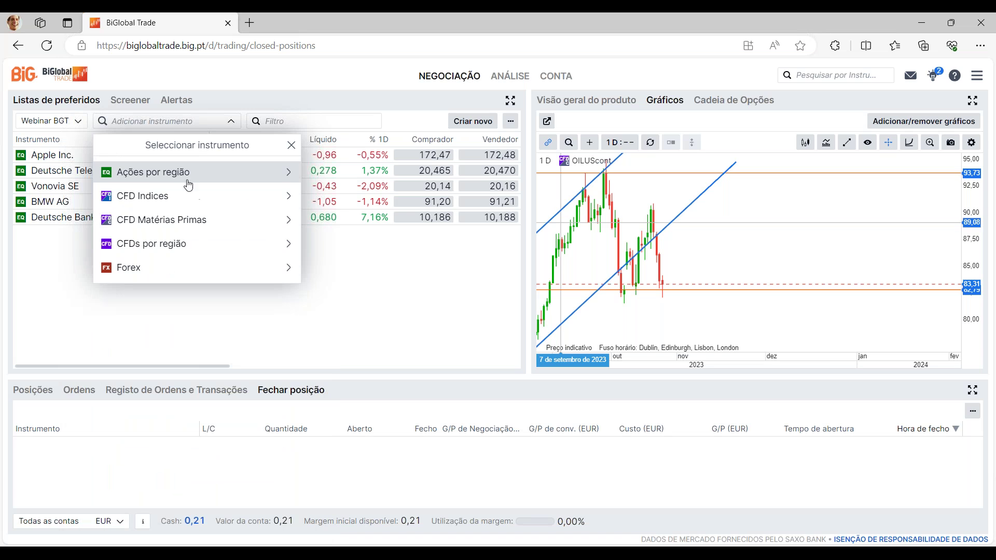
# Examine the Forex groups FX Top 10, FX Top 20 and Crypto FX, and close the instrument selection without adding anything
pyautogui.click(286, 270)
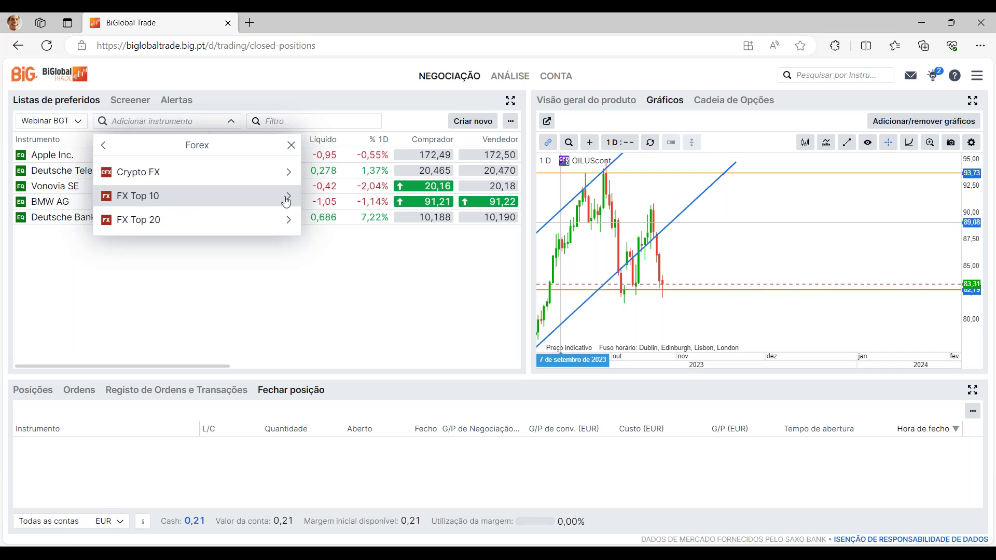
pyautogui.click(195, 197)
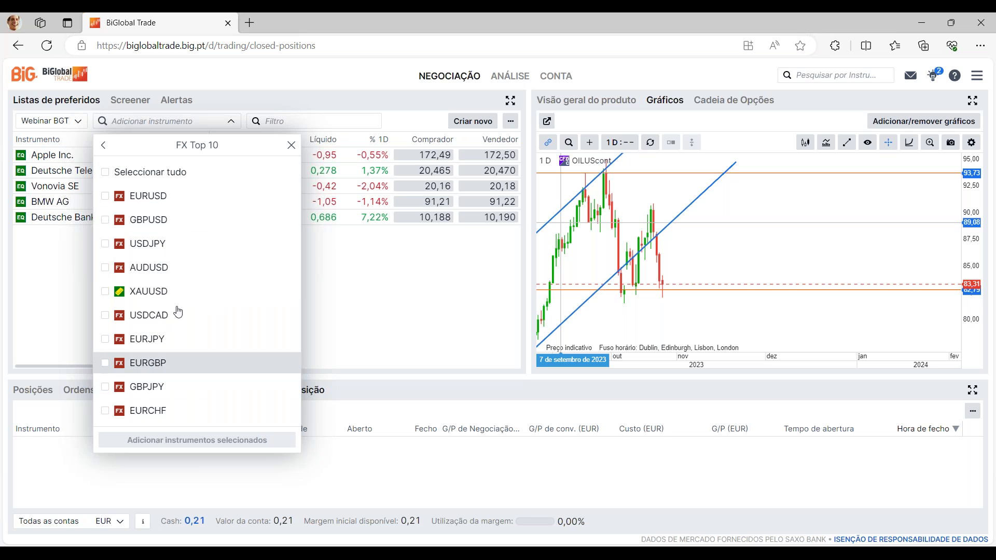
pyautogui.click(104, 145)
pyautogui.click(160, 218)
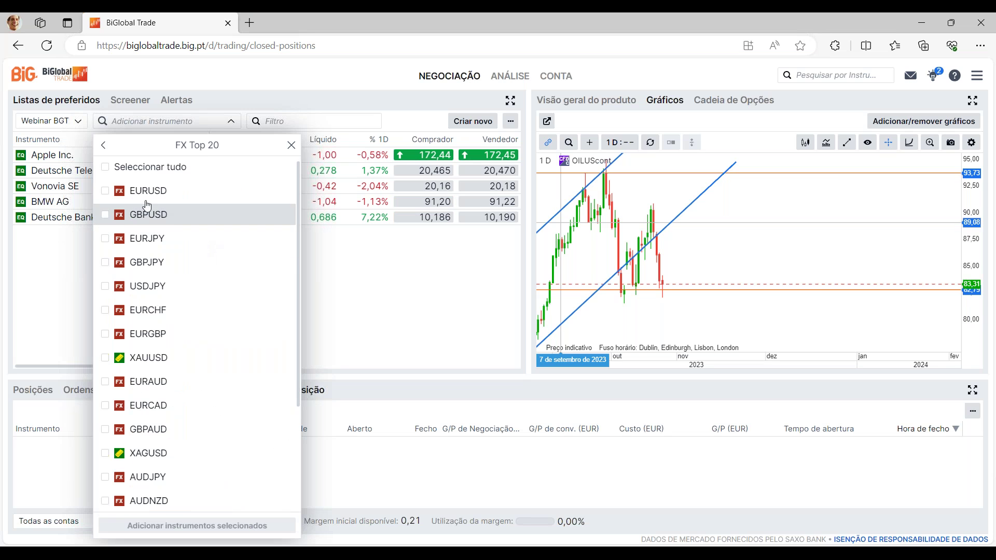
pyautogui.click(104, 147)
pyautogui.click(285, 176)
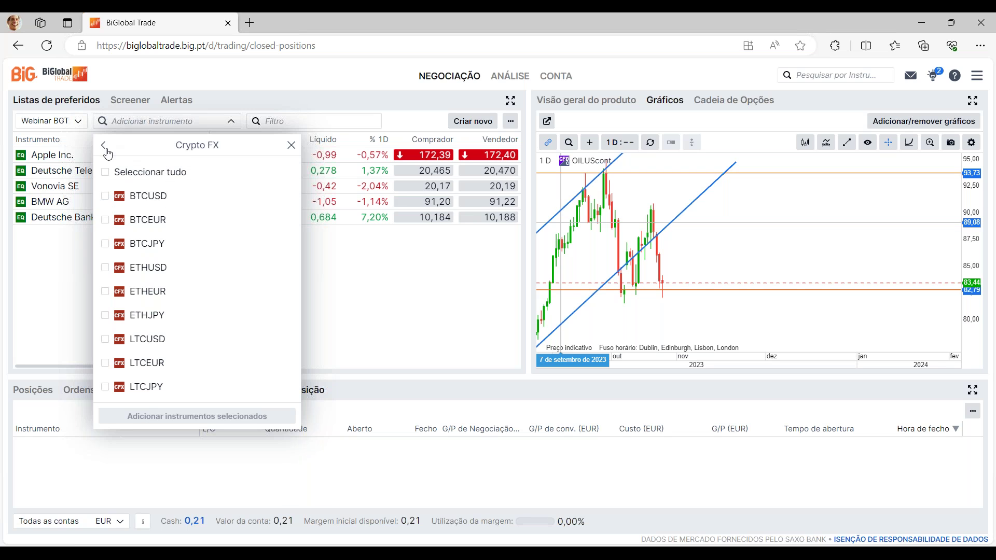
pyautogui.click(104, 146)
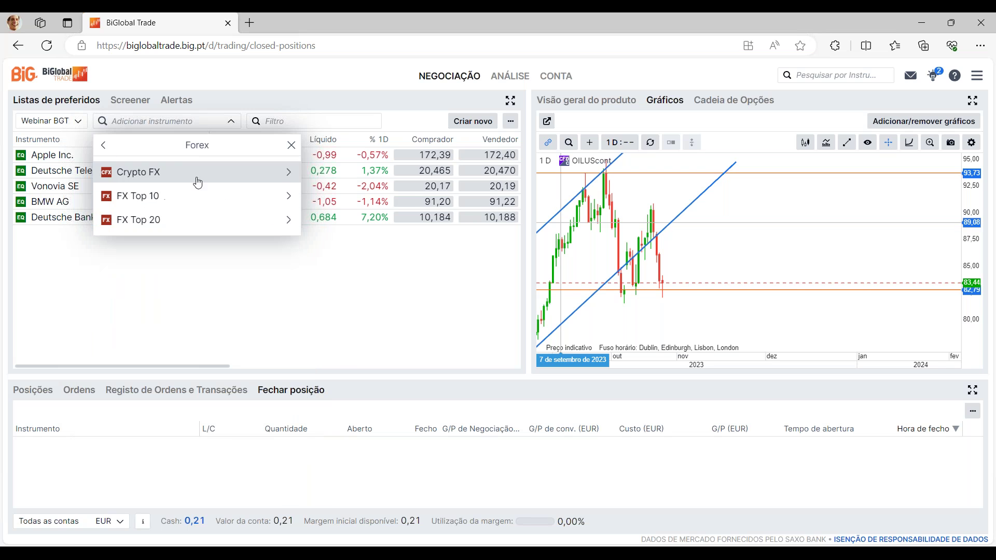
pyautogui.click(103, 147)
pyautogui.click(290, 146)
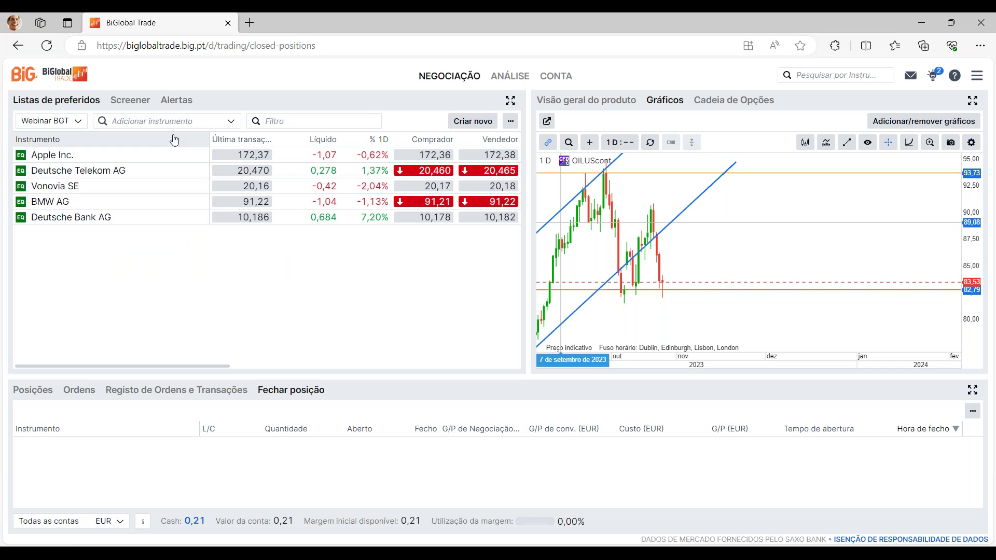
# Switch to the Webinars "Mercado às 10h" watchlist and view its rename dialog, leaving the name as it is
pyautogui.click(77, 122)
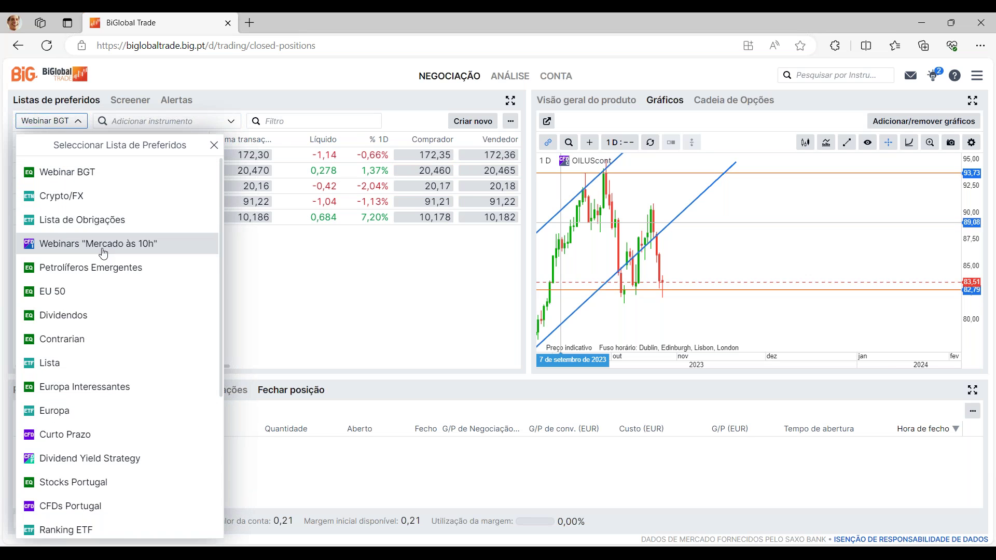
pyautogui.click(104, 244)
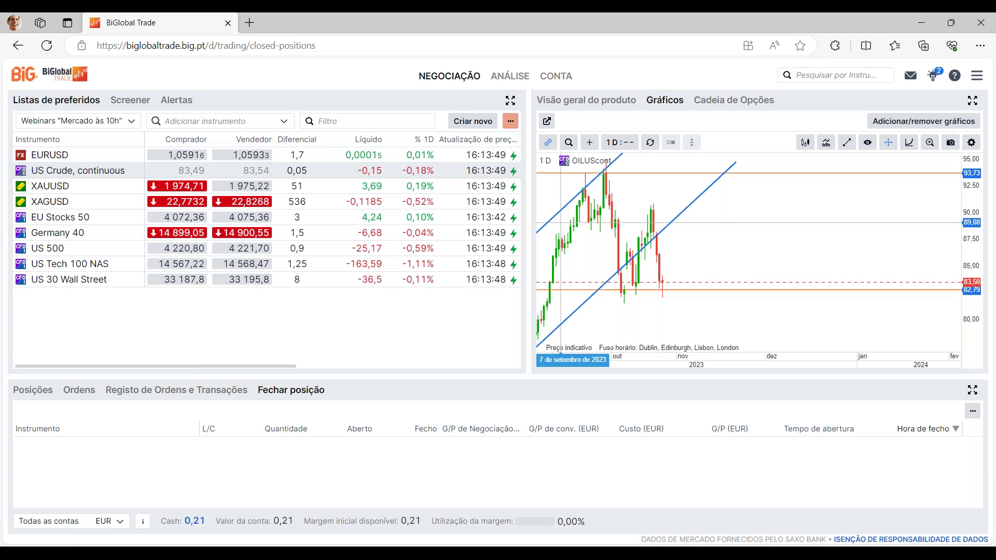
pyautogui.click(511, 121)
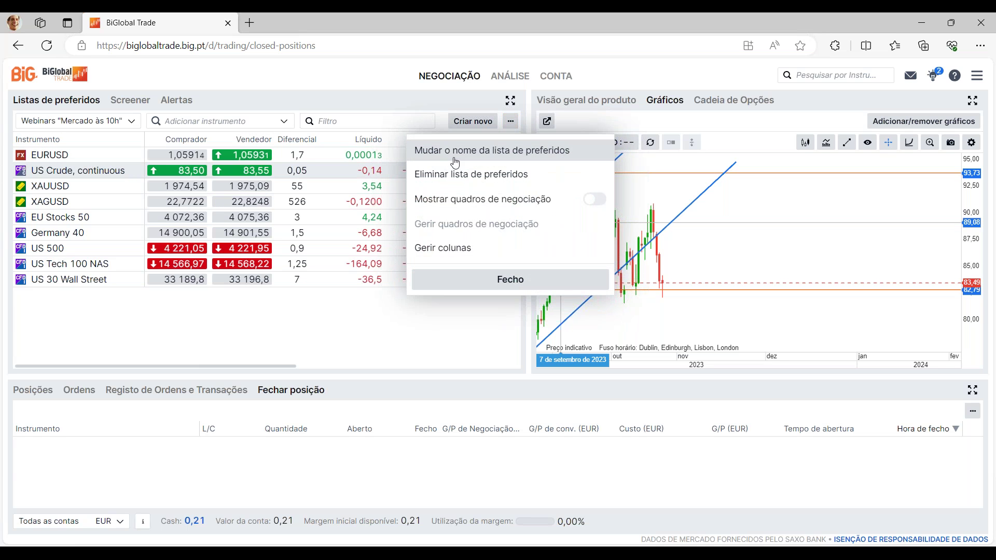
pyautogui.click(481, 152)
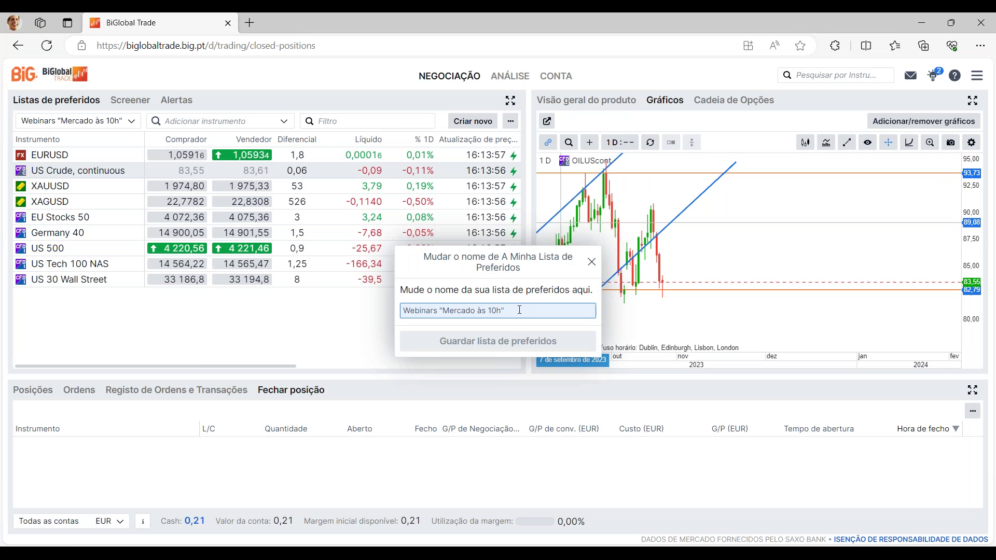
pyautogui.click(591, 266)
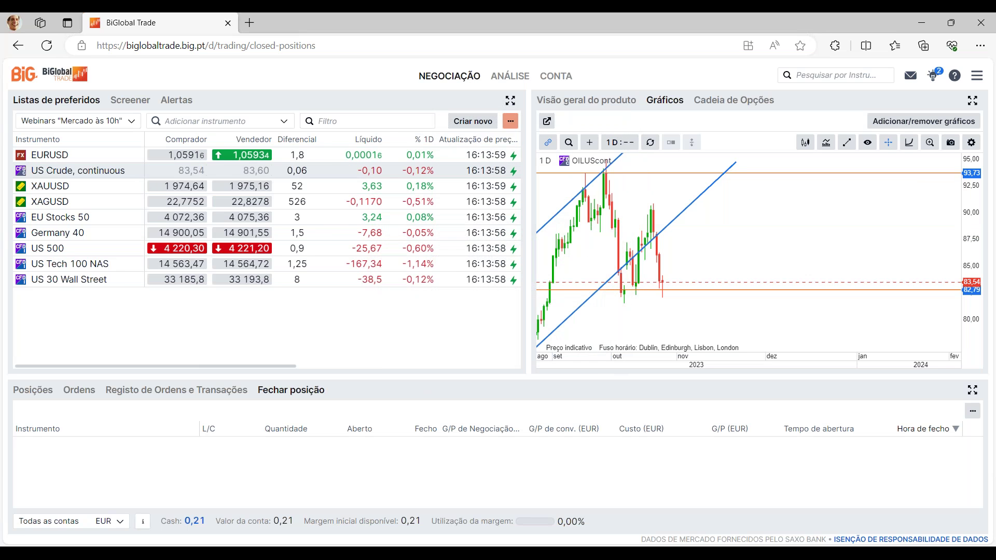
# Switch the watchlist's trading boards (quadros de negociação) on and off again, and examine the available and selected columns in Gestão de colunas
pyautogui.click(511, 121)
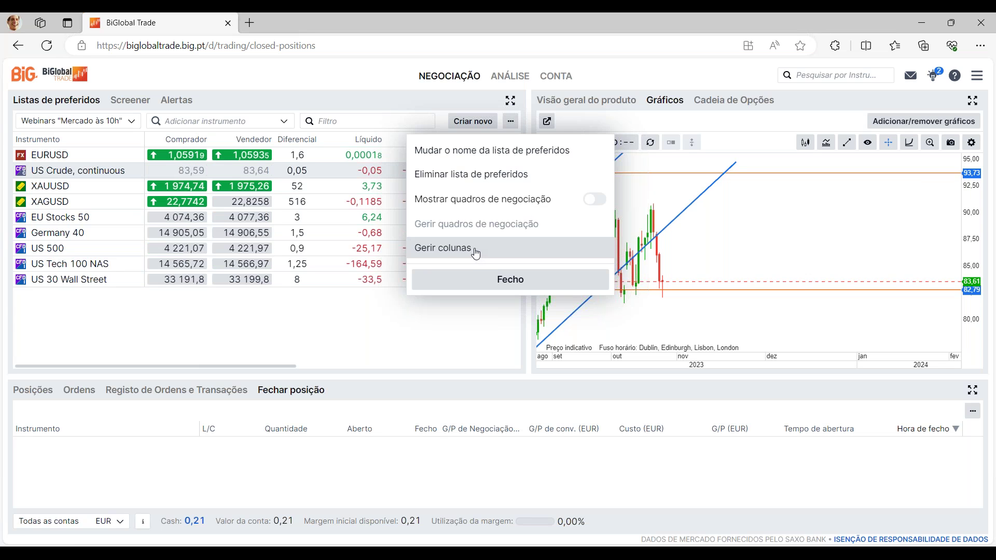
pyautogui.click(596, 202)
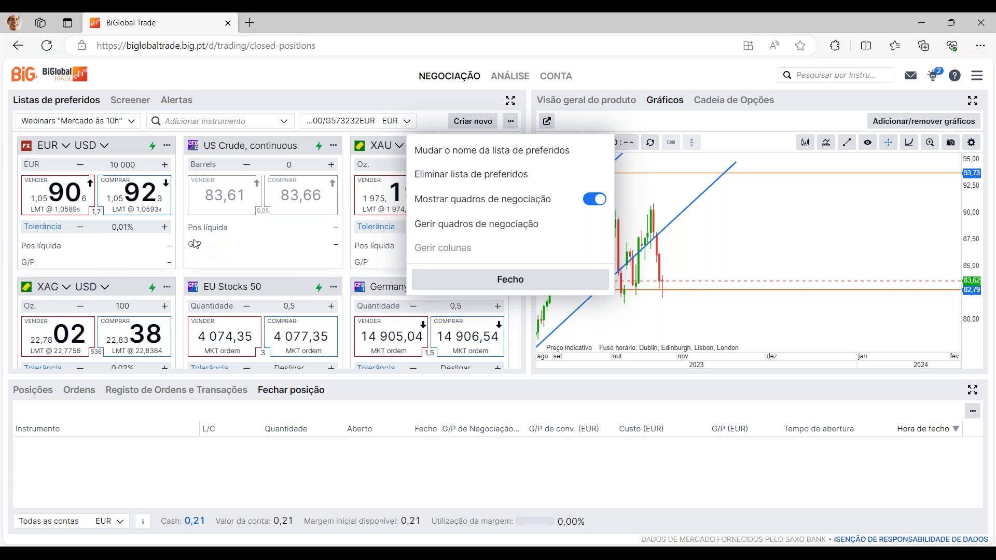
pyautogui.click(594, 201)
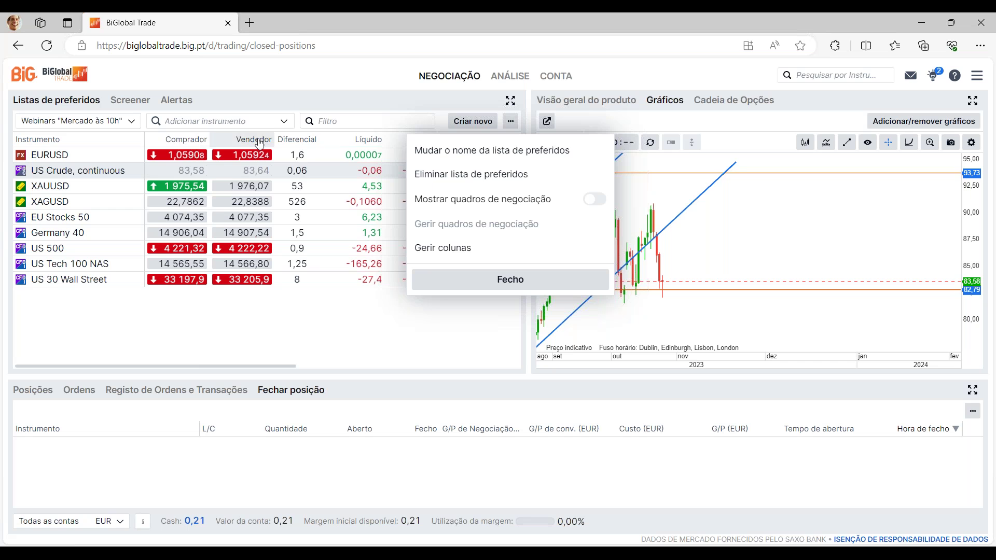
pyautogui.click(466, 245)
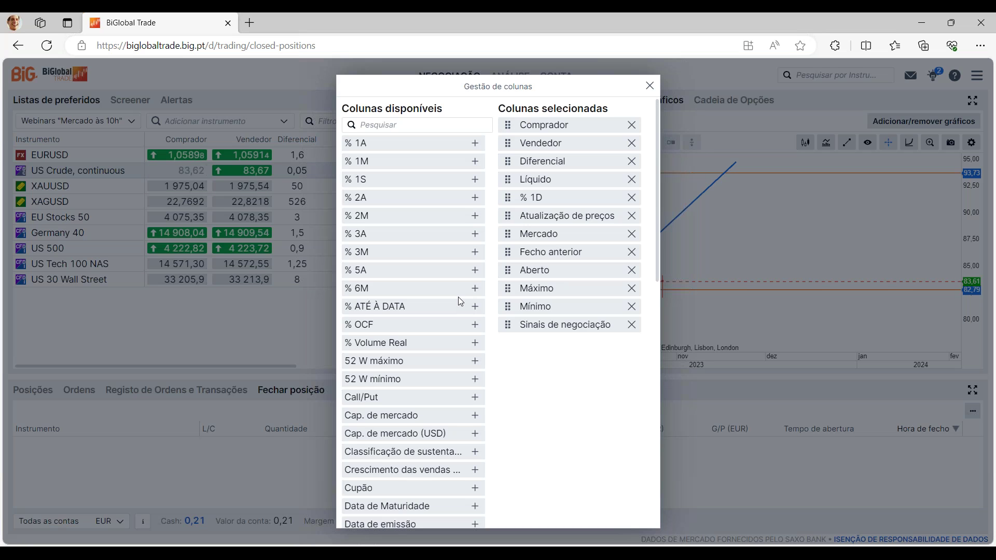
pyautogui.click(650, 87)
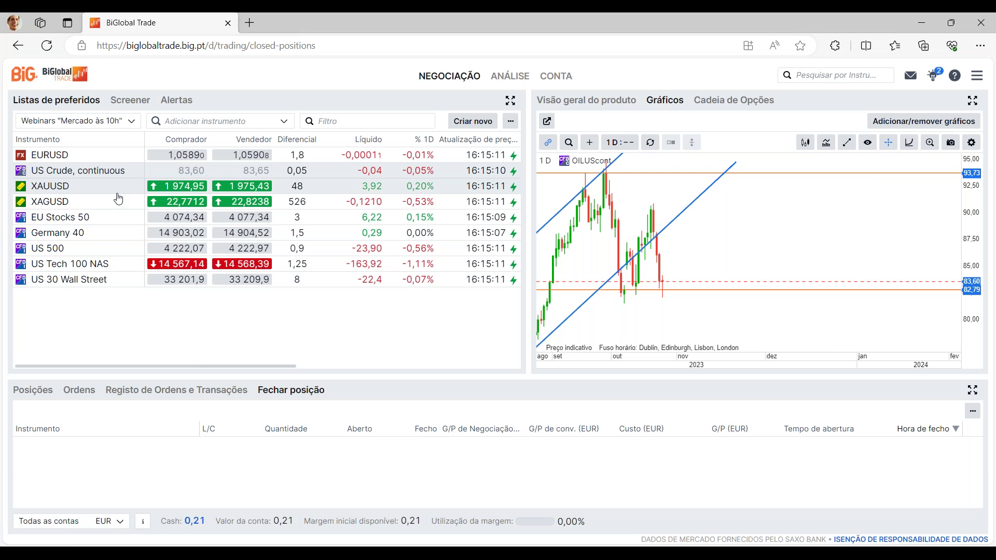
# Show EURUSD in the chart, select XAGUSD with the chart unlinked from the watchlist, and link the chart again
pyautogui.click(110, 156)
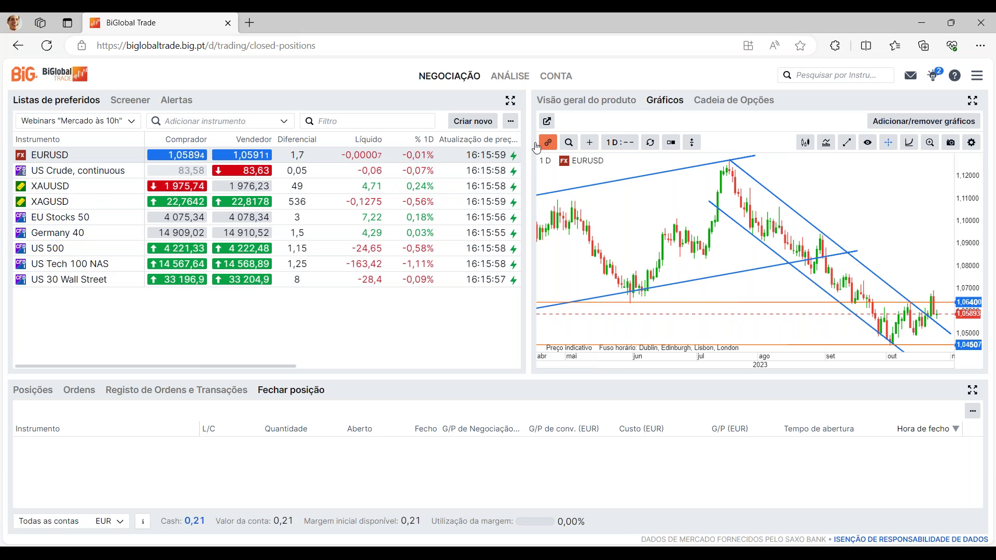
pyautogui.click(112, 200)
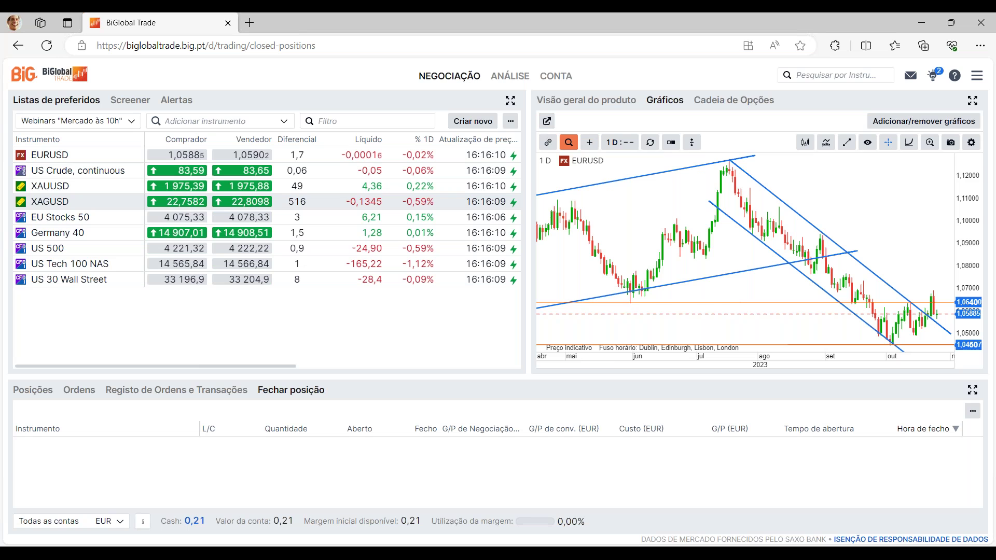
pyautogui.click(547, 142)
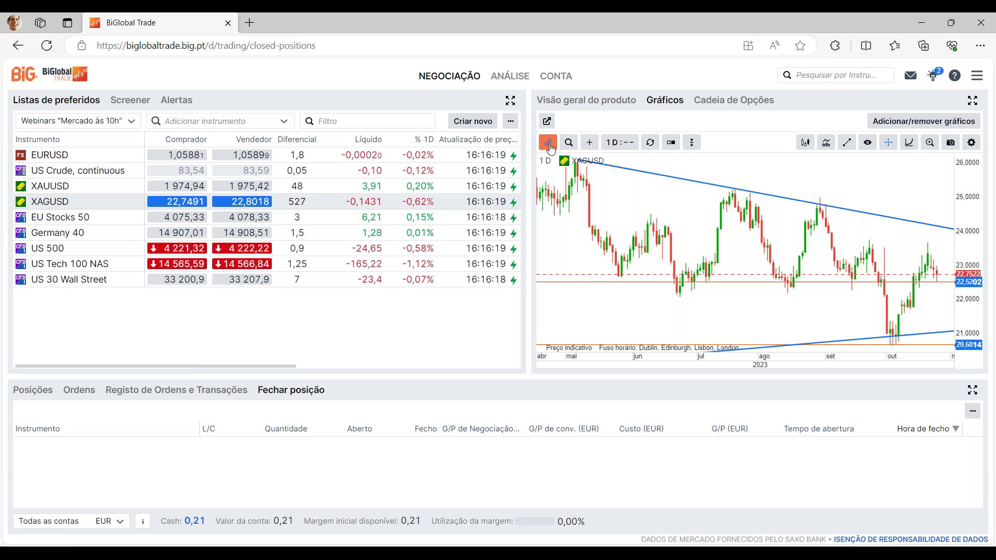
# Try the linked chart with different watchlist instruments, including XAUUSD and US Crude, continuous, ending on EURUSD
pyautogui.click(127, 171)
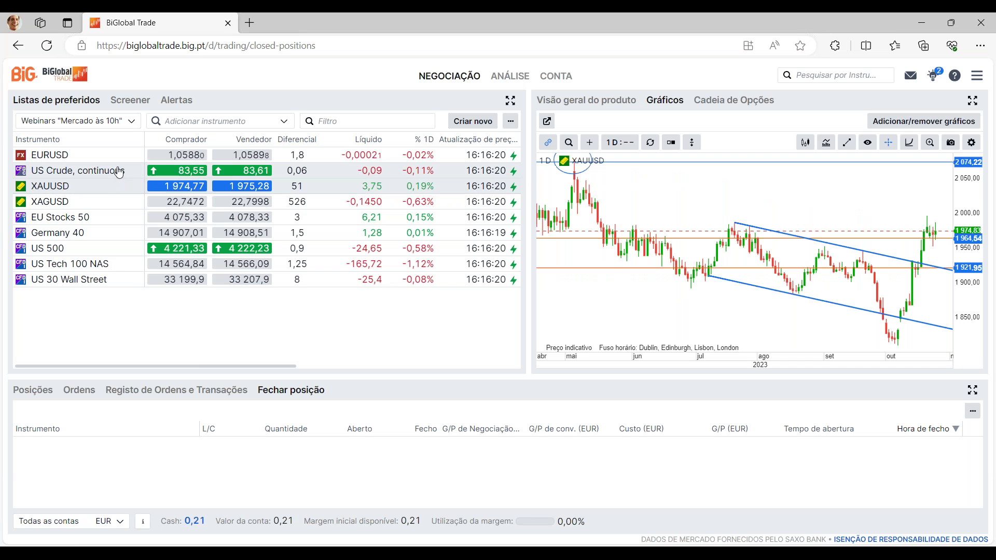
pyautogui.click(85, 156)
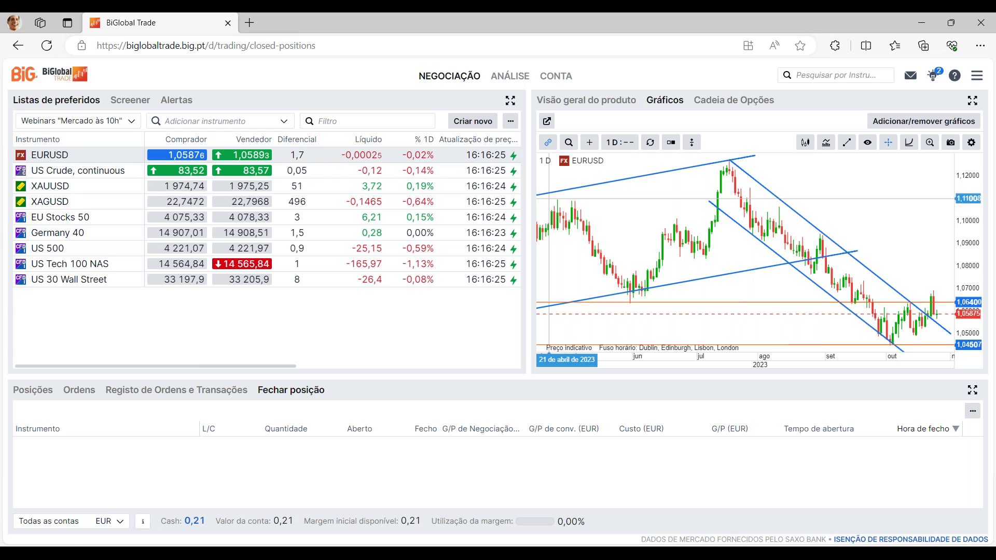
pyautogui.click(91, 171)
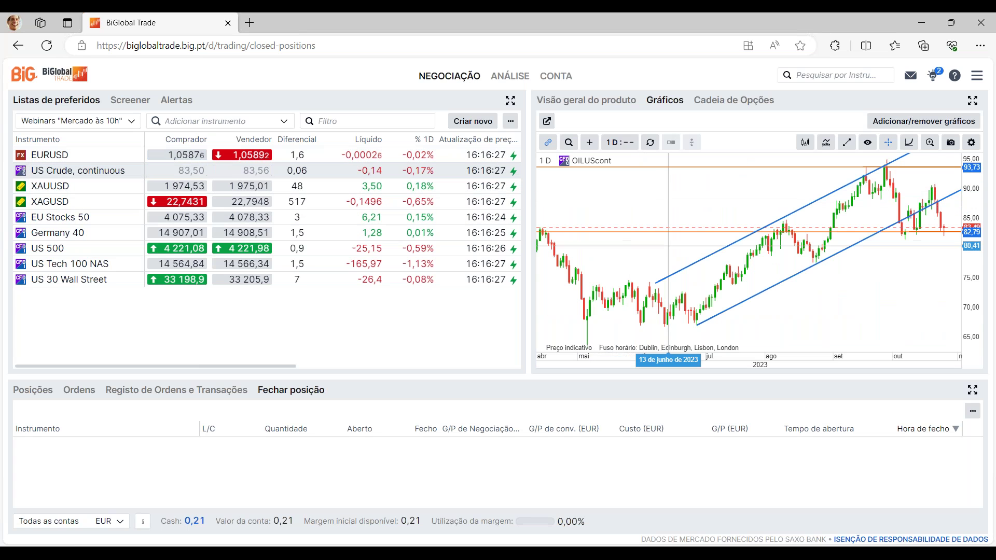
pyautogui.click(118, 159)
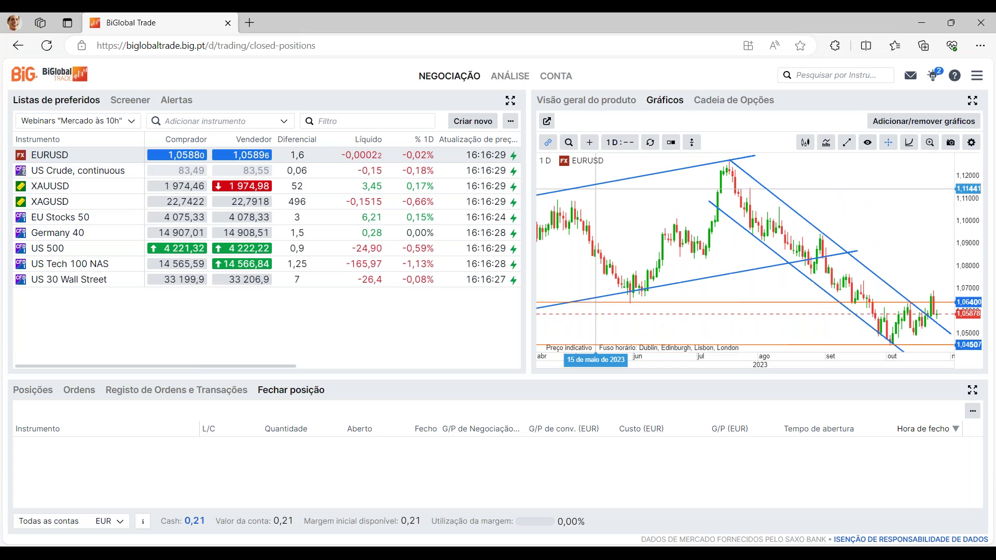
# Open the product overview of EURUSD and examine its trading rates under Condições de transação
pyautogui.click(582, 103)
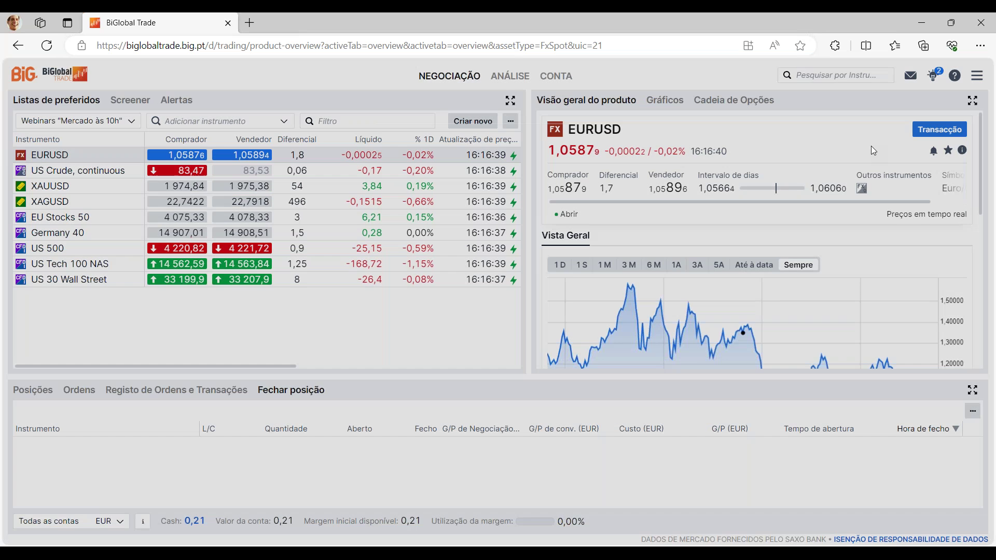
pyautogui.click(940, 130)
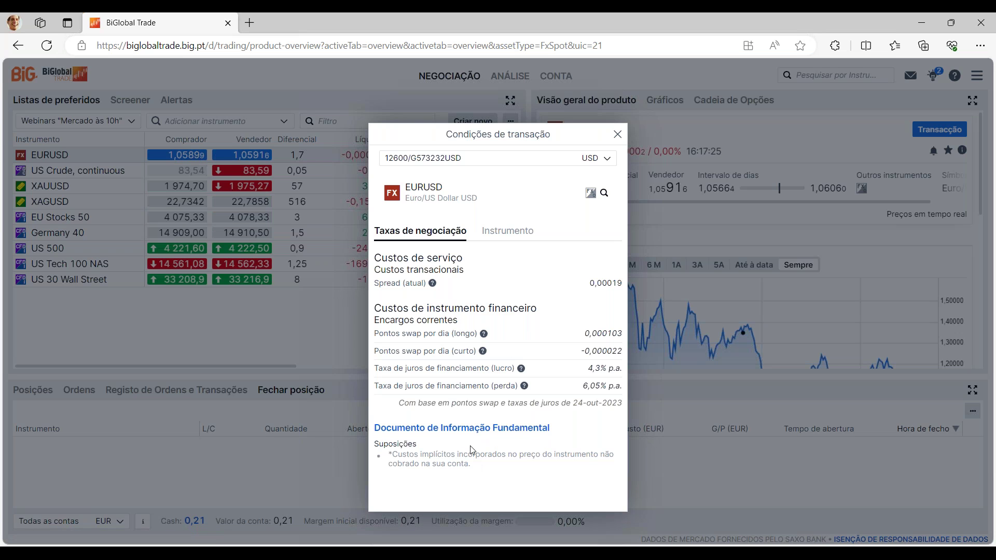
# Examine EURUSD's margin, exposure limits, order types and trading hours under Instrumento, and close Condições de transação
pyautogui.click(496, 229)
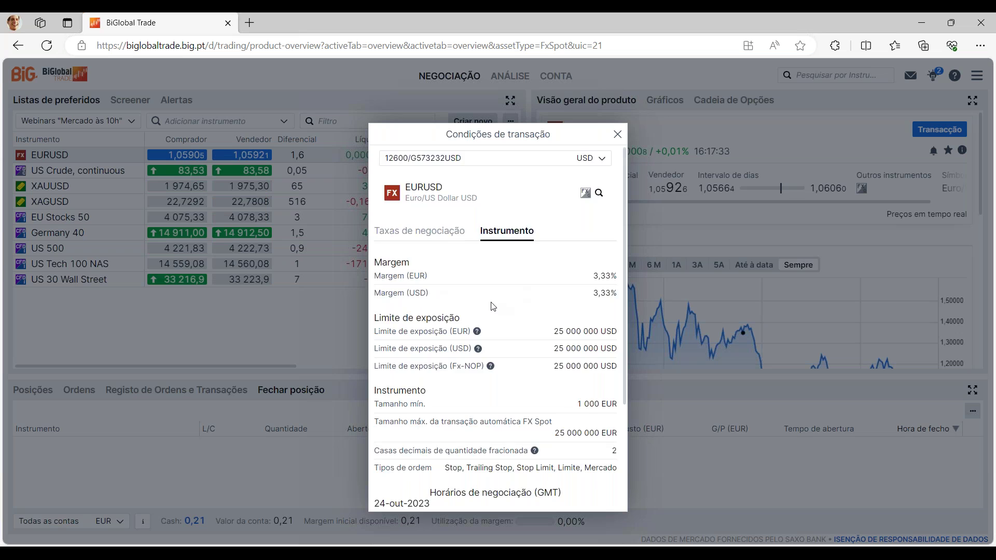
pyautogui.scroll(-1, 489, 307)
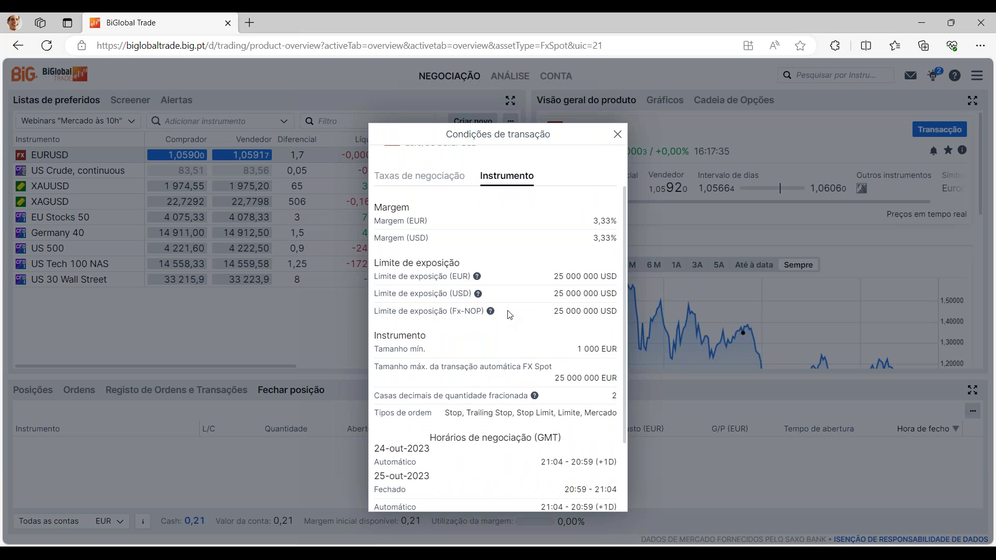
pyautogui.scroll(-1, 498, 277)
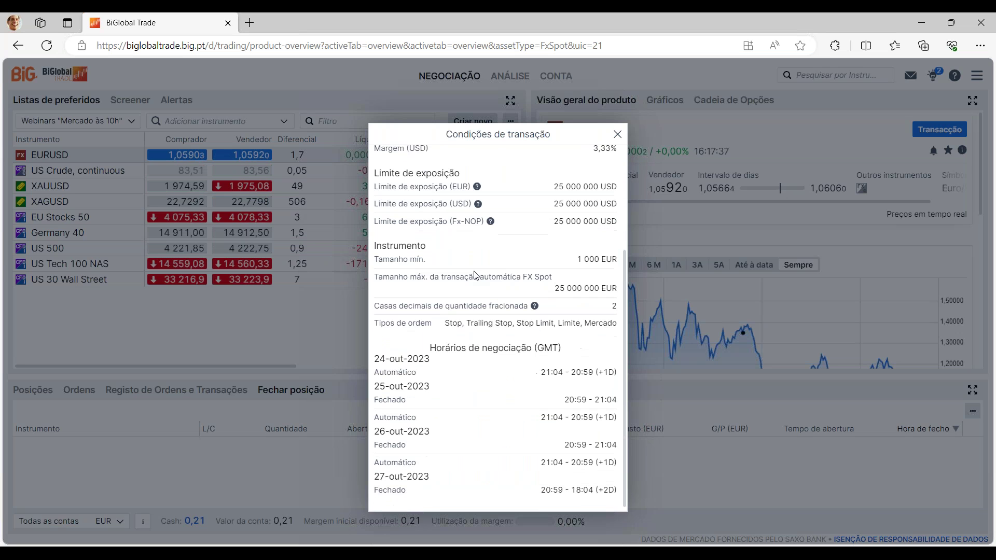
pyautogui.scroll(-1, 486, 274)
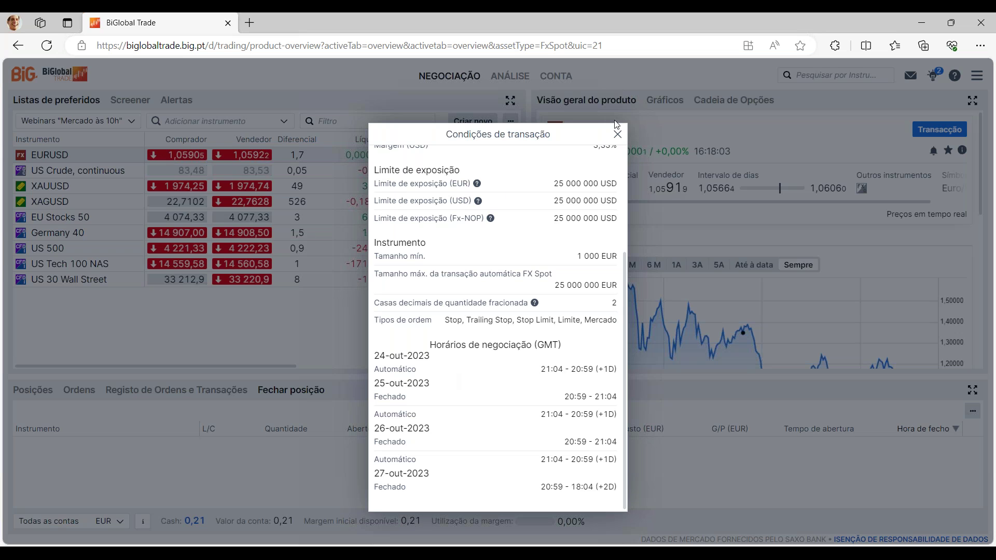
pyautogui.click(618, 133)
# Try the 1 D and 1 S ranges on EURUSD's Vista Geral chart and set it to Até à data
pyautogui.scroll(-1, 644, 226)
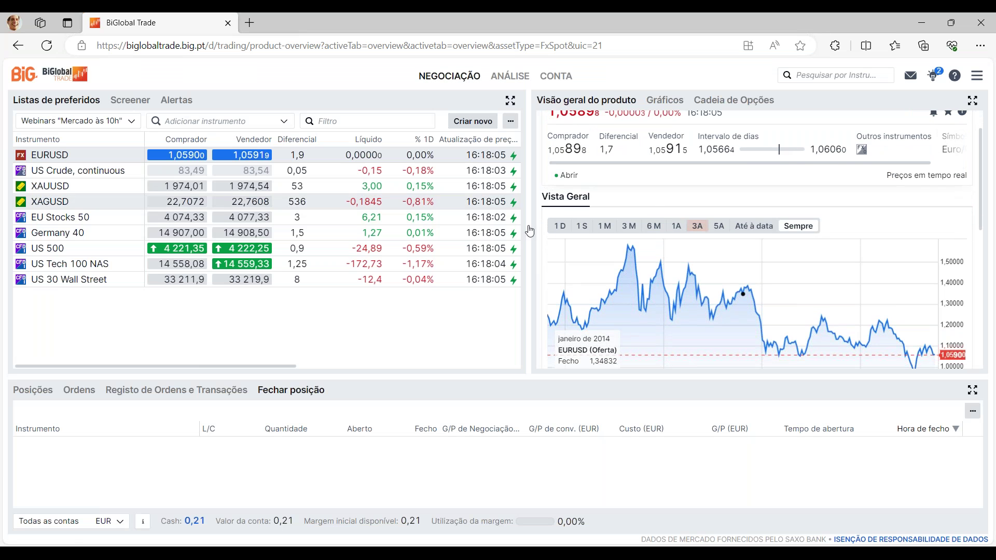
pyautogui.scroll(-2, 693, 263)
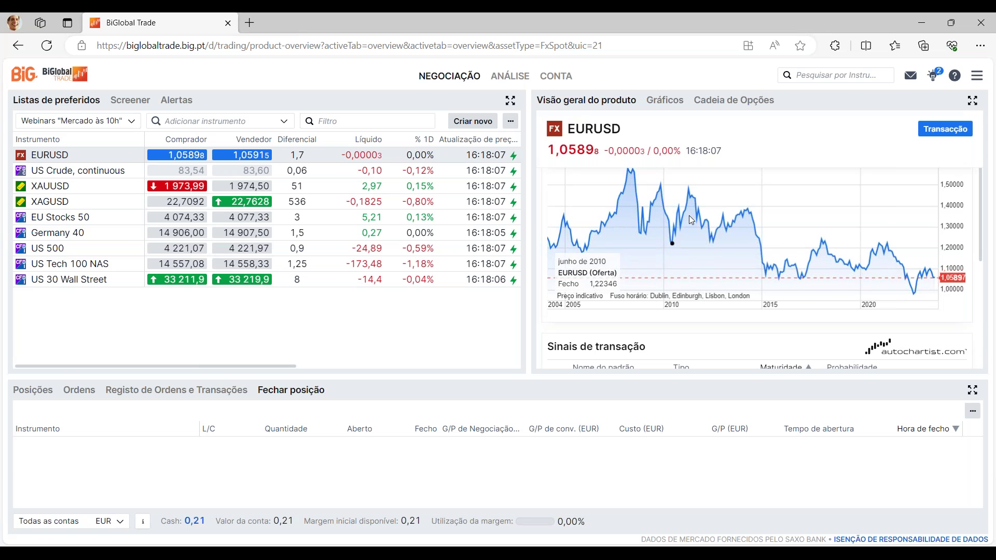
pyautogui.scroll(3, 719, 222)
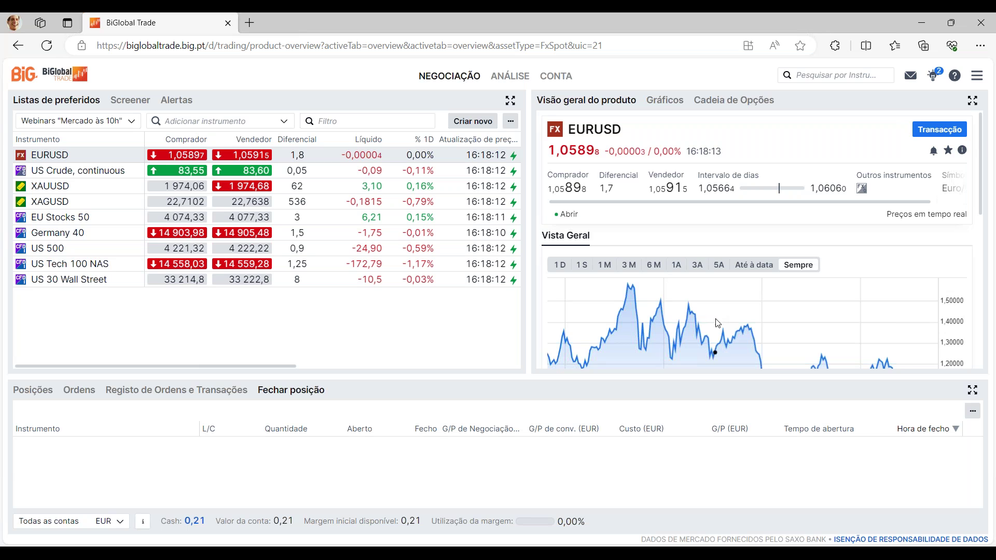
pyautogui.scroll(-2, 718, 320)
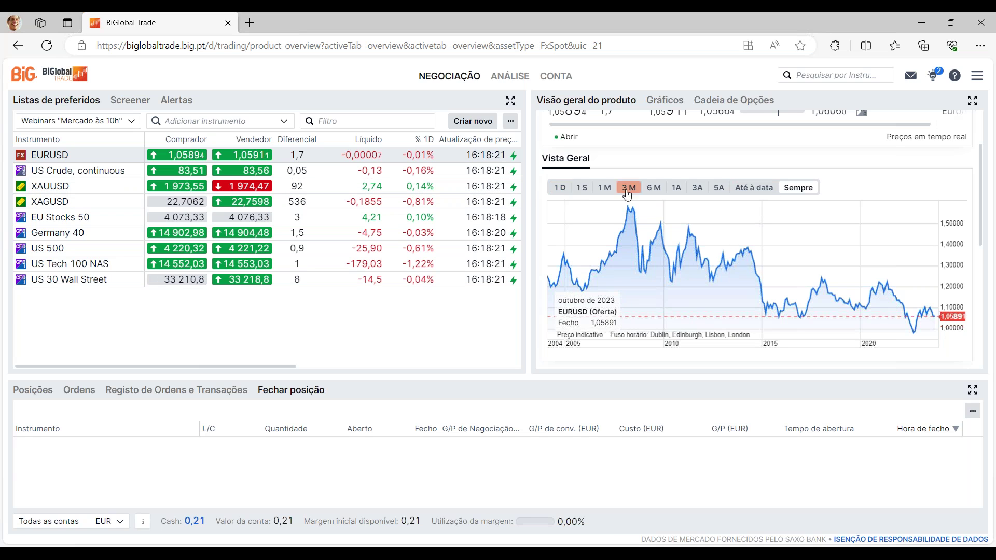
pyautogui.click(560, 192)
pyautogui.click(582, 187)
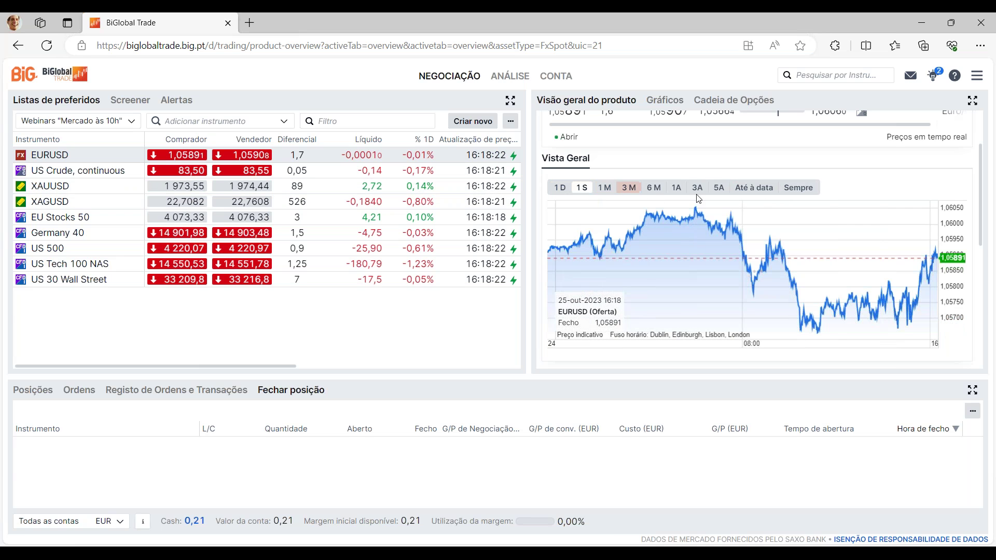
pyautogui.click(752, 190)
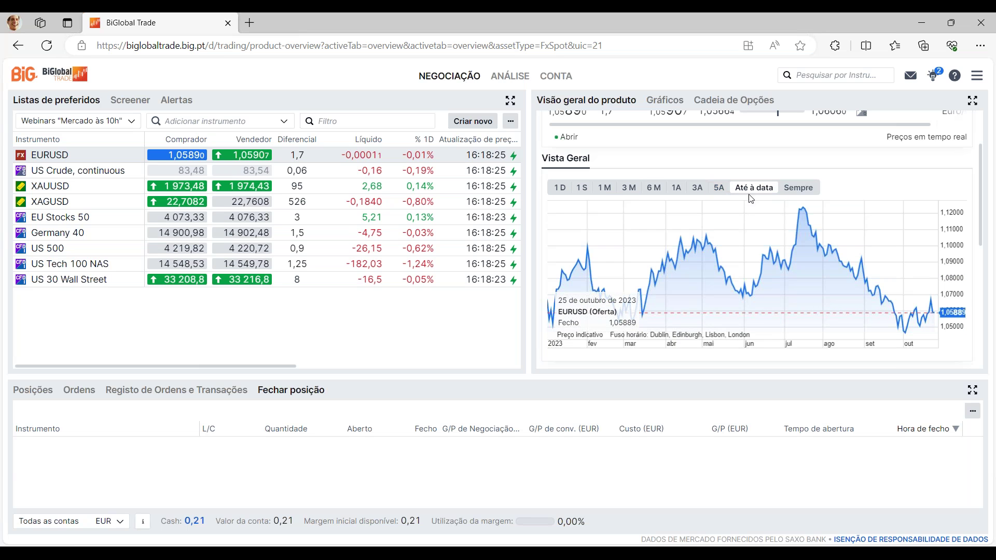
# Examine the Autochartist trading signals (Sinais de transação) in the EURUSD product overview
pyautogui.scroll(-3, 616, 236)
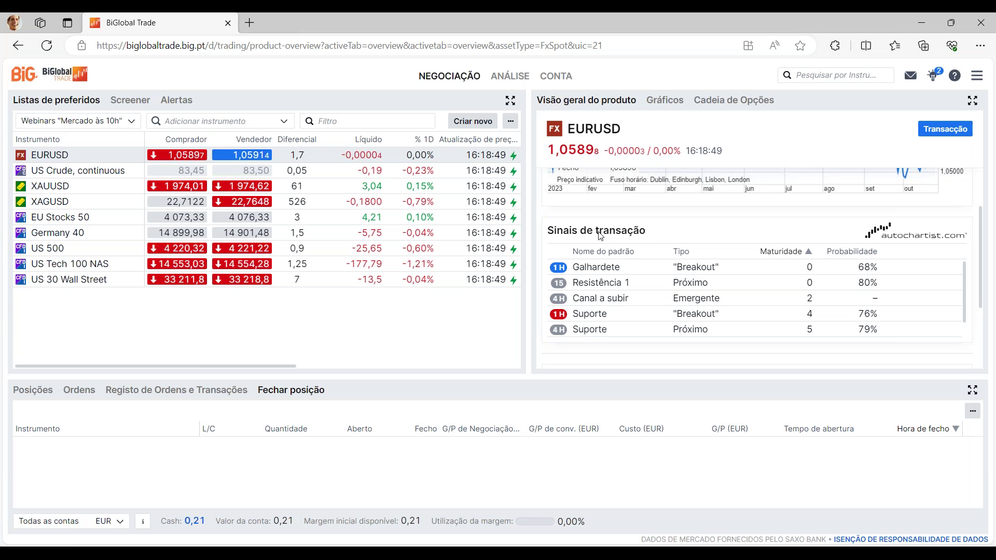
pyautogui.scroll(-1, 624, 223)
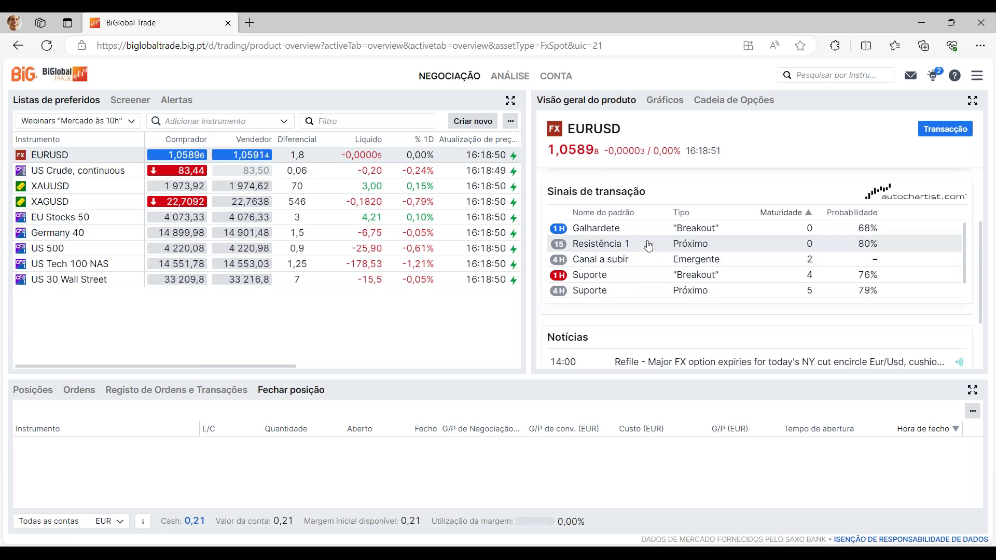
pyautogui.scroll(-1, 650, 245)
pyautogui.scroll(-3, 668, 237)
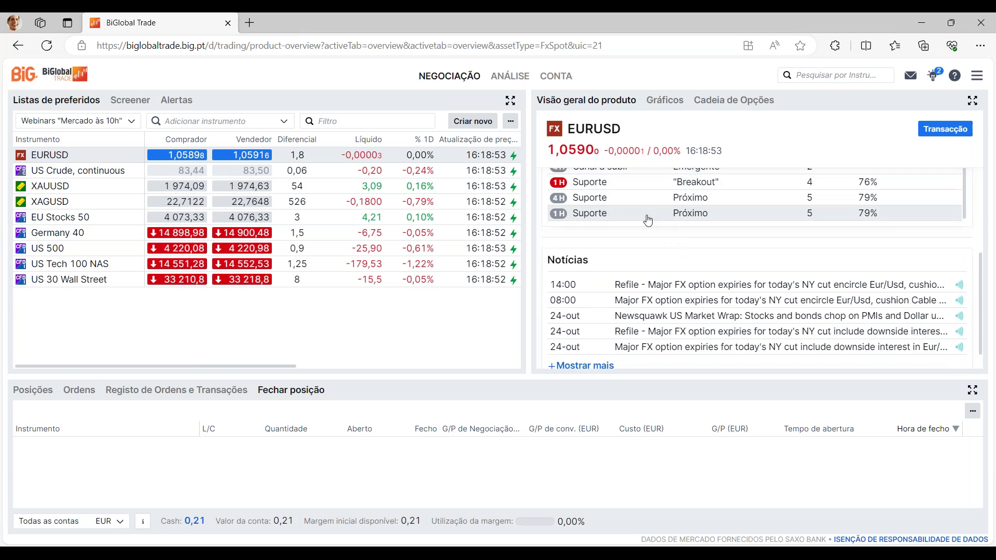
# Expand the Notícias list in the EURUSD product overview and look through the additional headlines
pyautogui.scroll(-1, 652, 218)
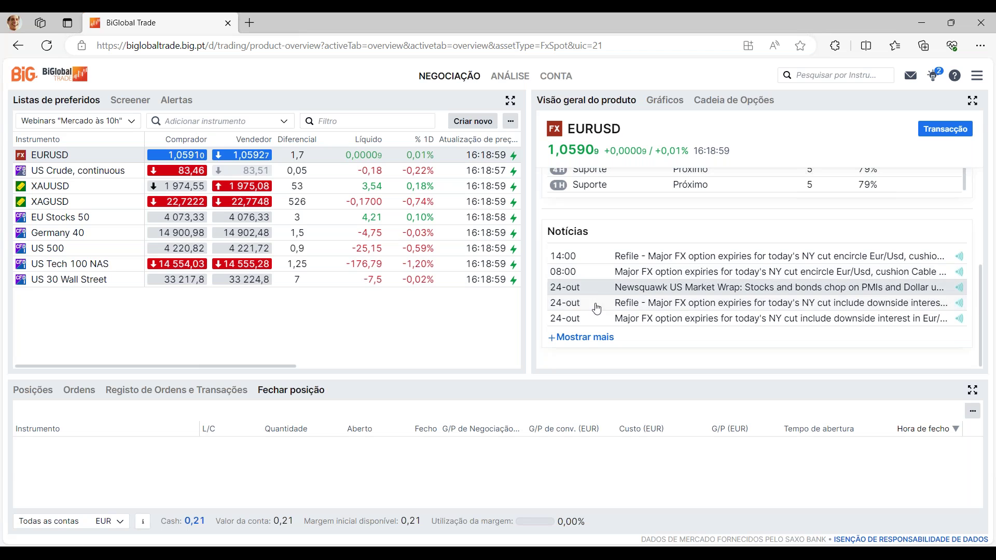
pyautogui.click(591, 338)
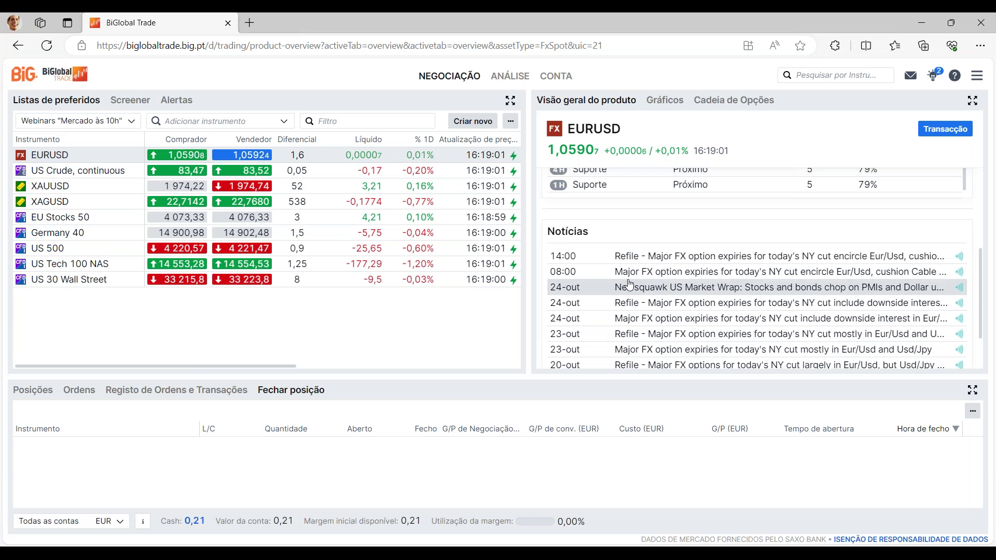
pyautogui.scroll(-1, 629, 283)
pyautogui.scroll(3, 623, 288)
pyautogui.scroll(-2, 612, 294)
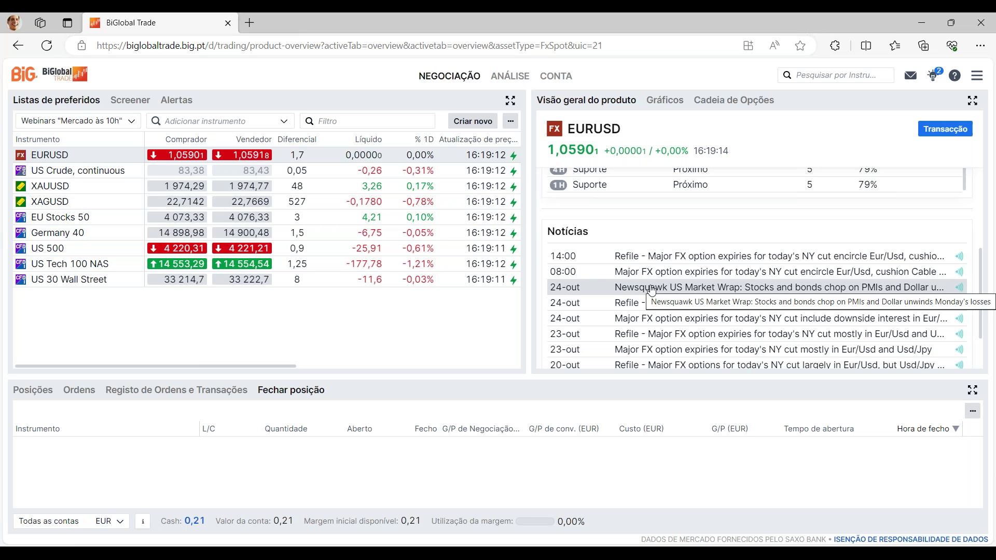
pyautogui.scroll(-2, 624, 309)
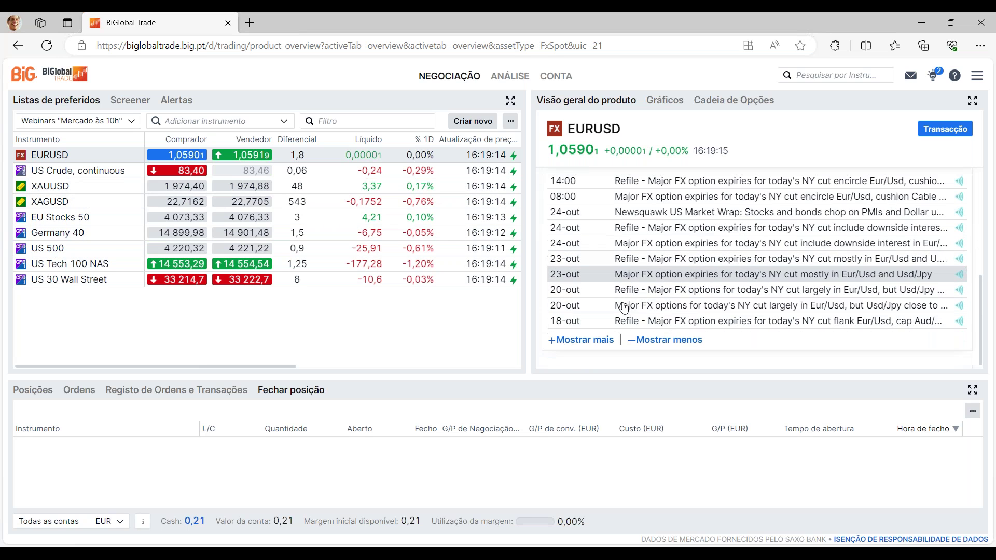
pyautogui.scroll(3, 625, 305)
pyautogui.scroll(5, 625, 305)
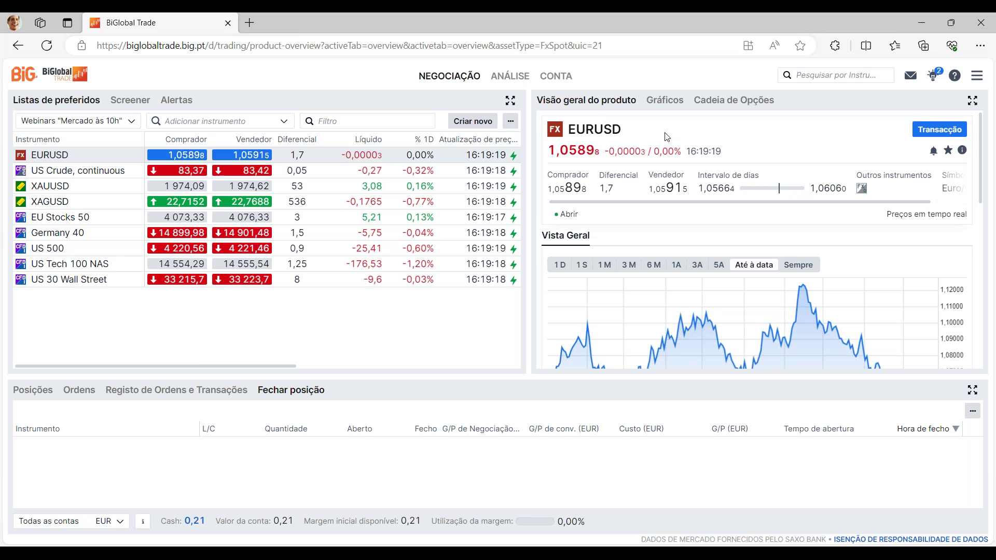
# Show EURUSD in Gráficos, detach the chart into an external window and maximise that window
pyautogui.click(663, 103)
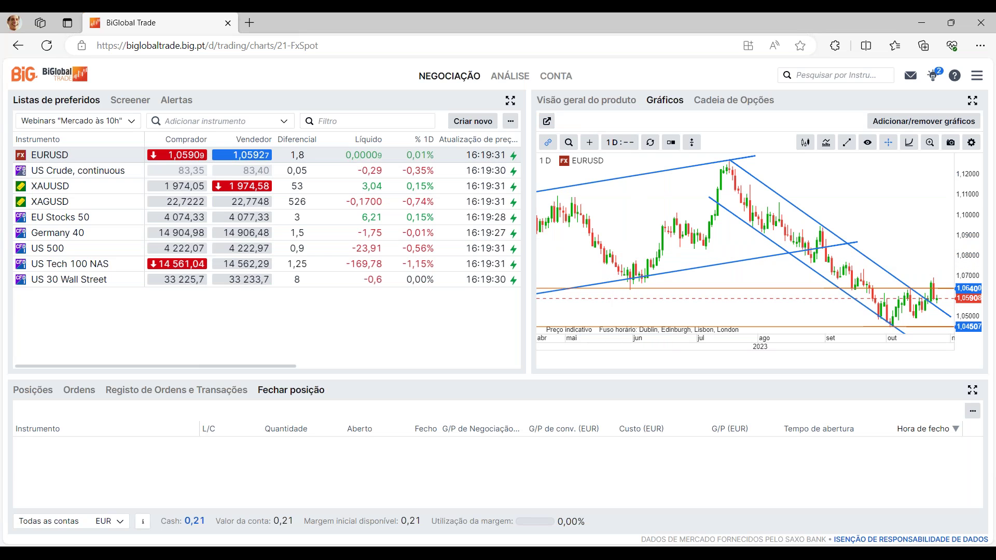
pyautogui.click(547, 145)
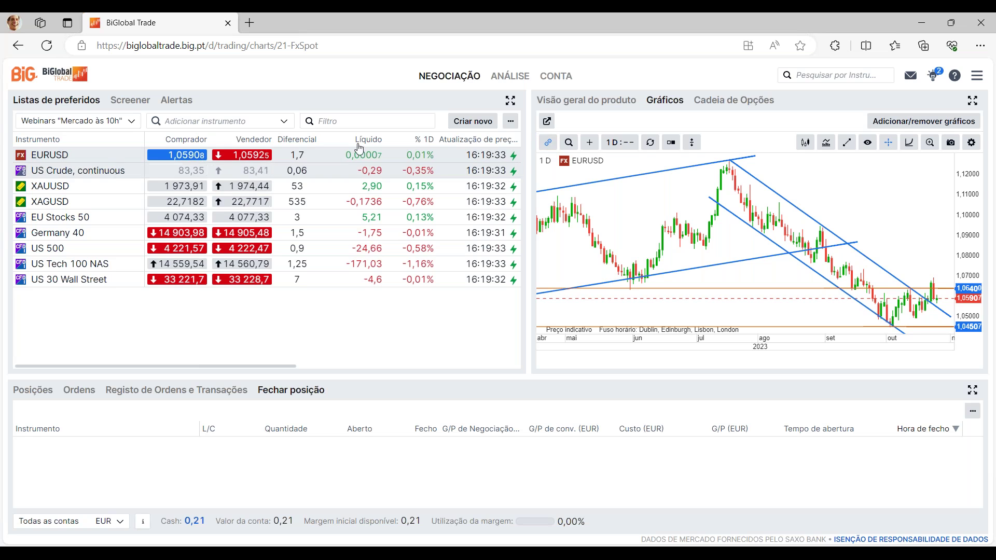
pyautogui.click(547, 124)
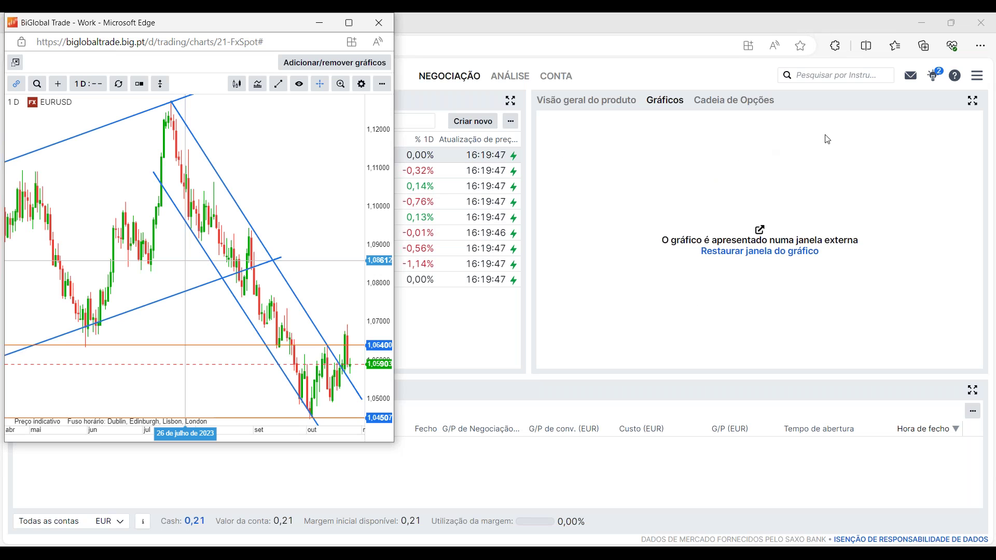
pyautogui.click(349, 24)
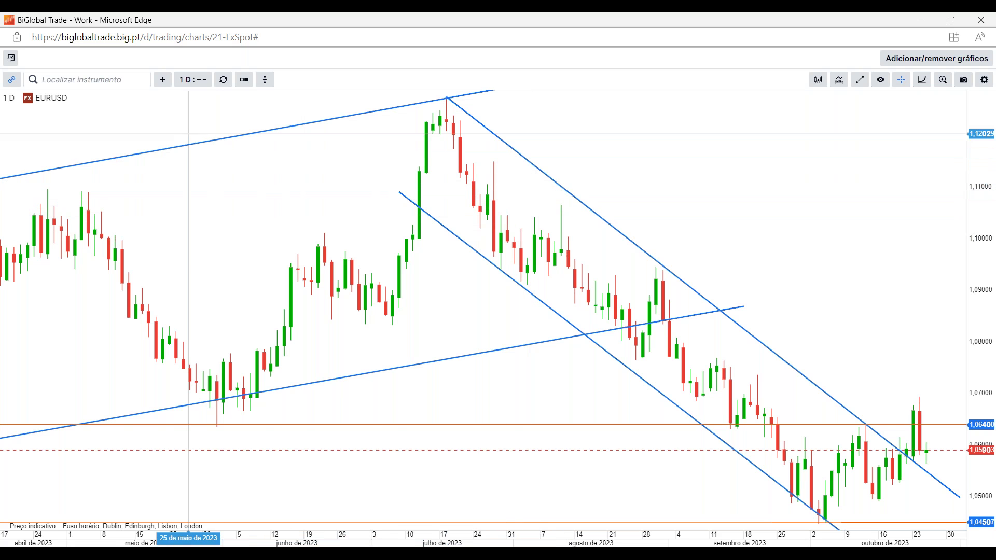
# Add BTCEUR to the EURUSD chart as a comparison instrument
pyautogui.click(76, 77)
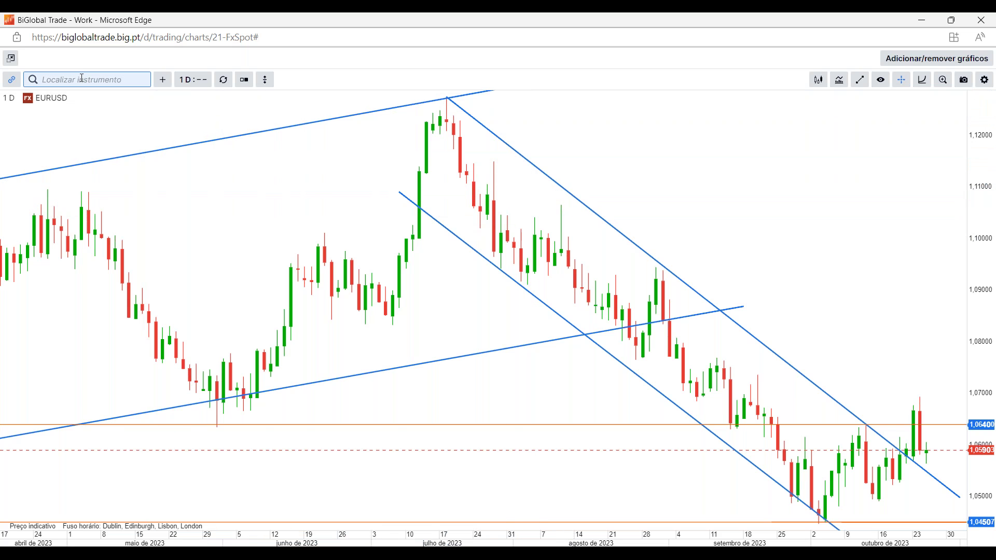
pyautogui.click(179, 83)
pyautogui.click(161, 83)
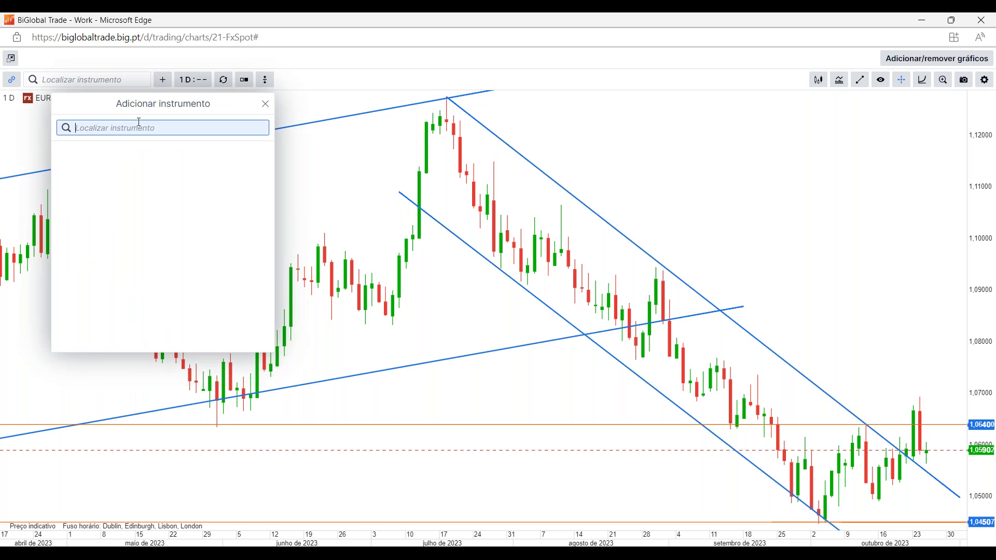
pyautogui.write('BTC')
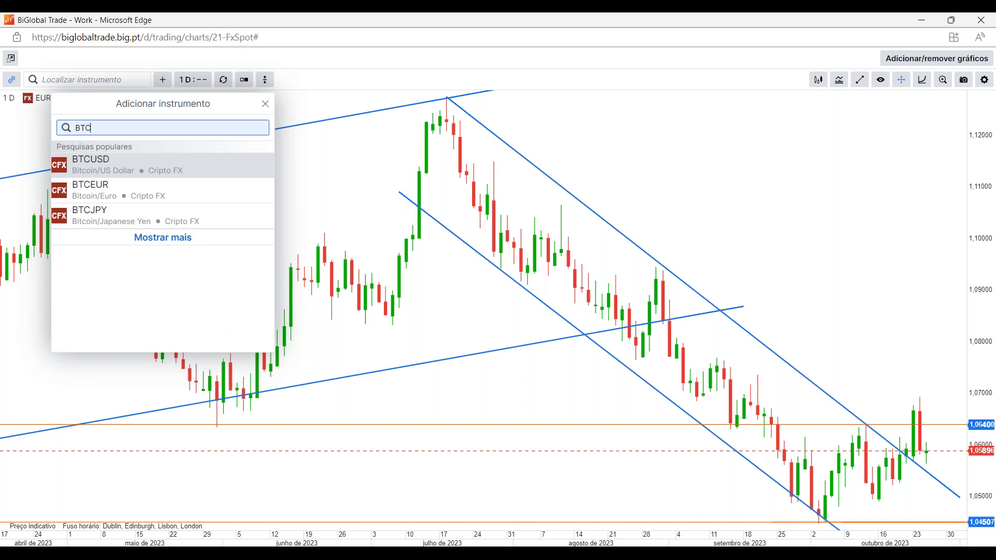
pyautogui.click(104, 193)
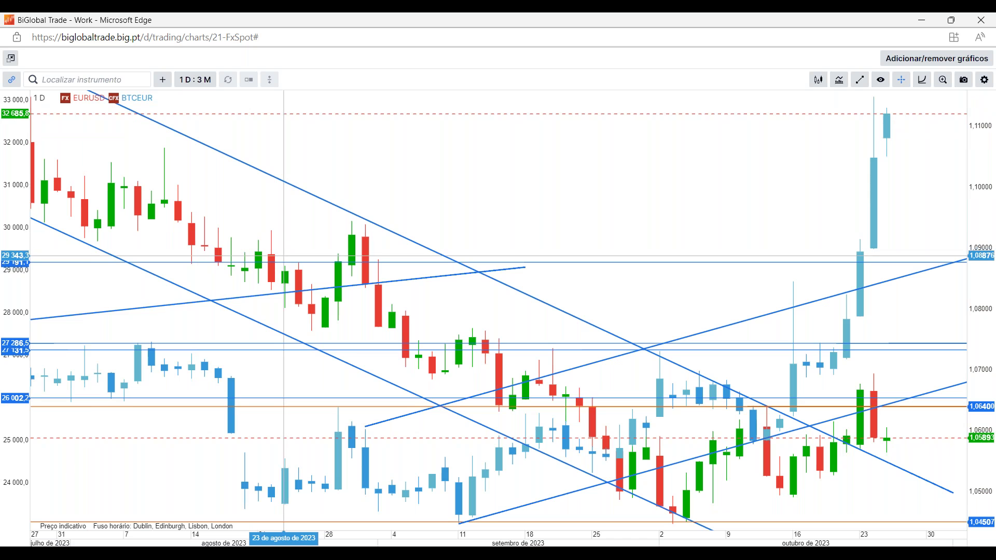
# Remove the BTCEUR comparison from the EURUSD chart
pyautogui.click(138, 99)
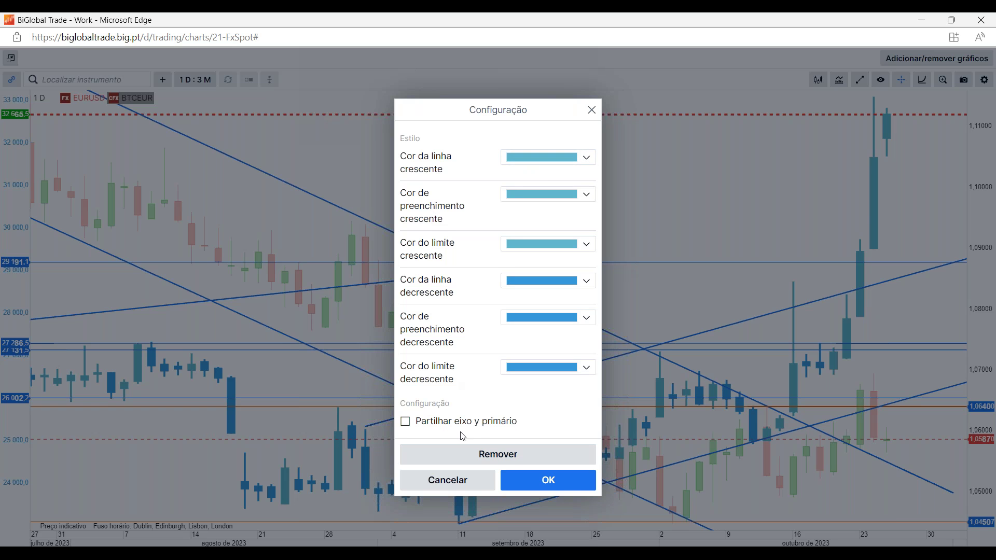
pyautogui.click(490, 455)
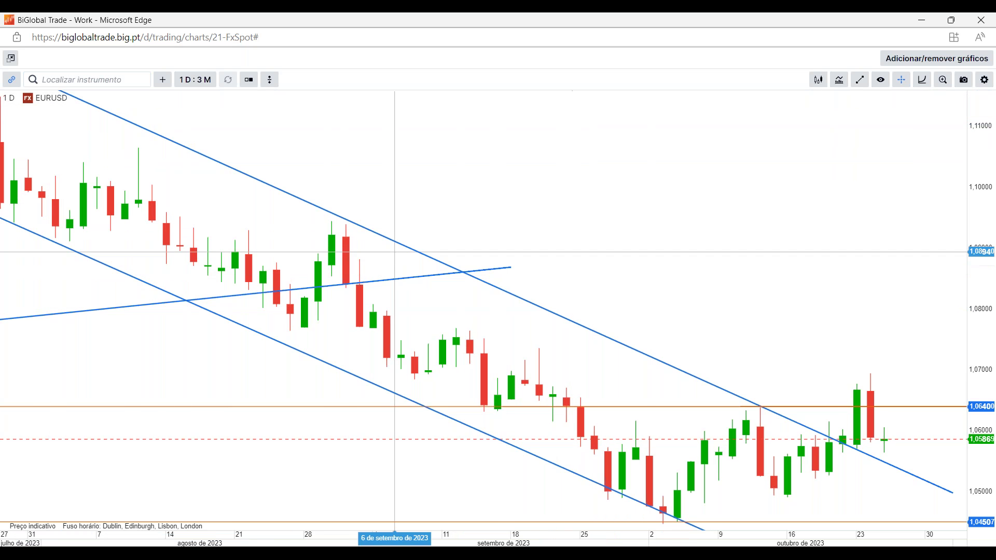
pyautogui.moveTo(269, 205); pyautogui.dragTo(223, 163)
# Customise the chart's period and interval presets by adding a 5 Minutos / 12 horas row, delete that row again and accept the list
pyautogui.click(193, 79)
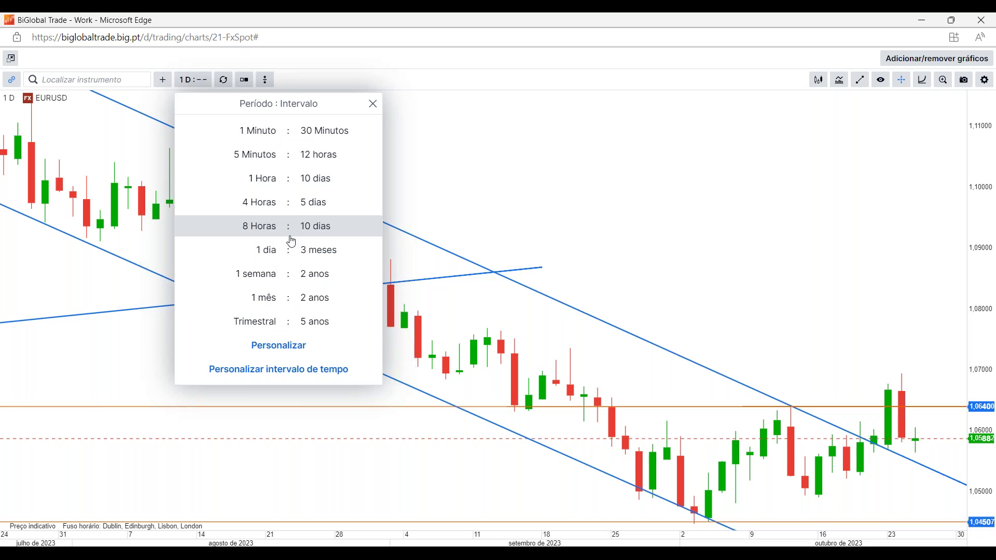
pyautogui.click(280, 351)
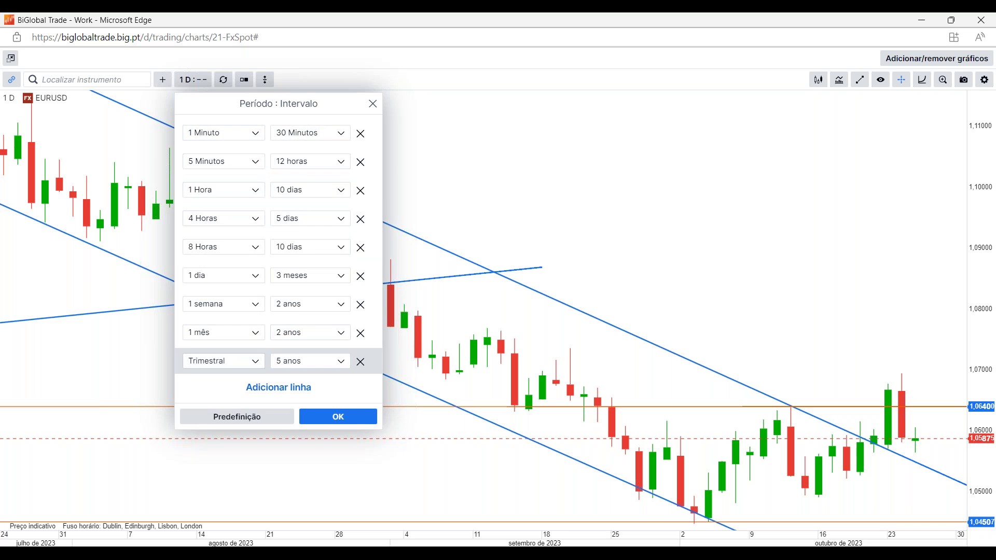
pyautogui.click(270, 388)
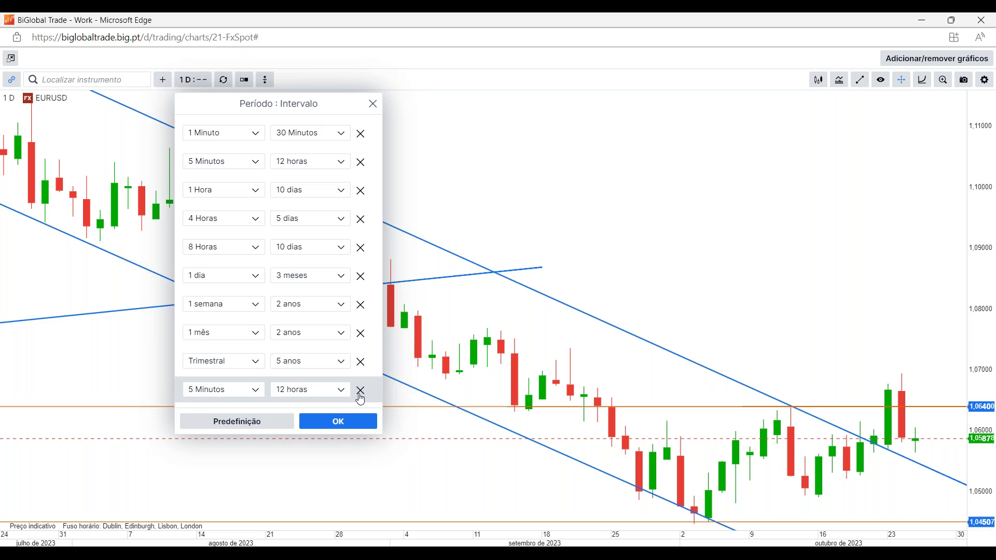
pyautogui.click(361, 397)
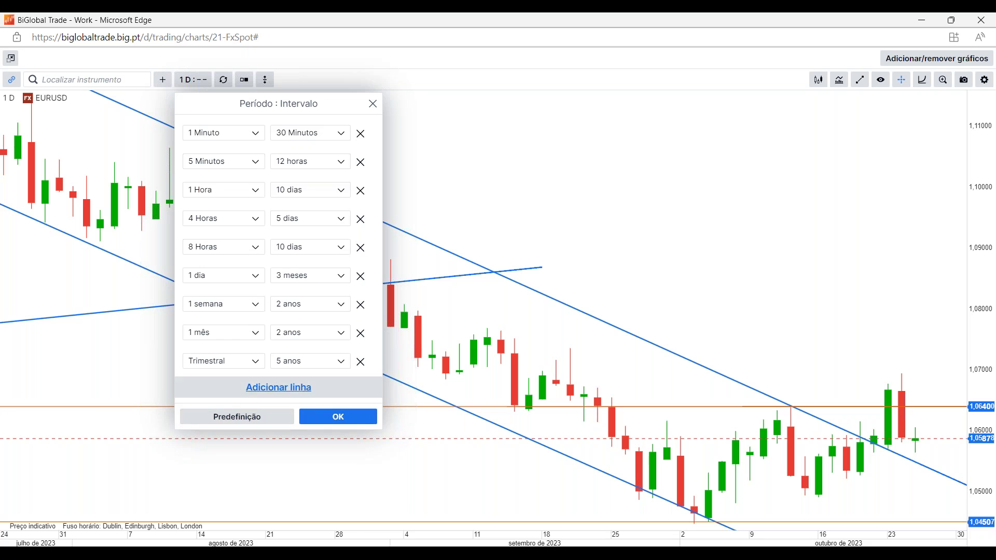
pyautogui.click(335, 417)
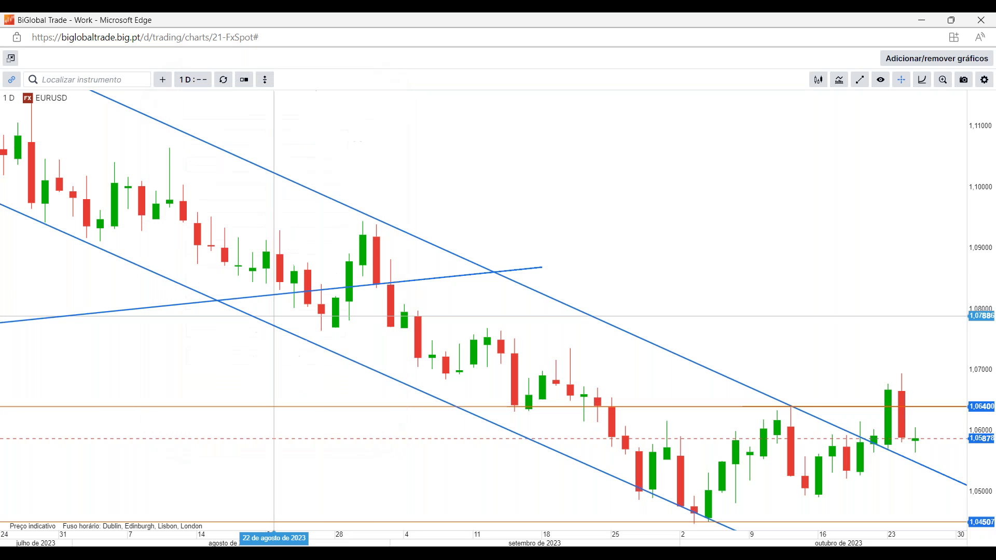
# Examine the period options in the custom time interval settings and close them without changes
pyautogui.click(193, 79)
pyautogui.click(279, 372)
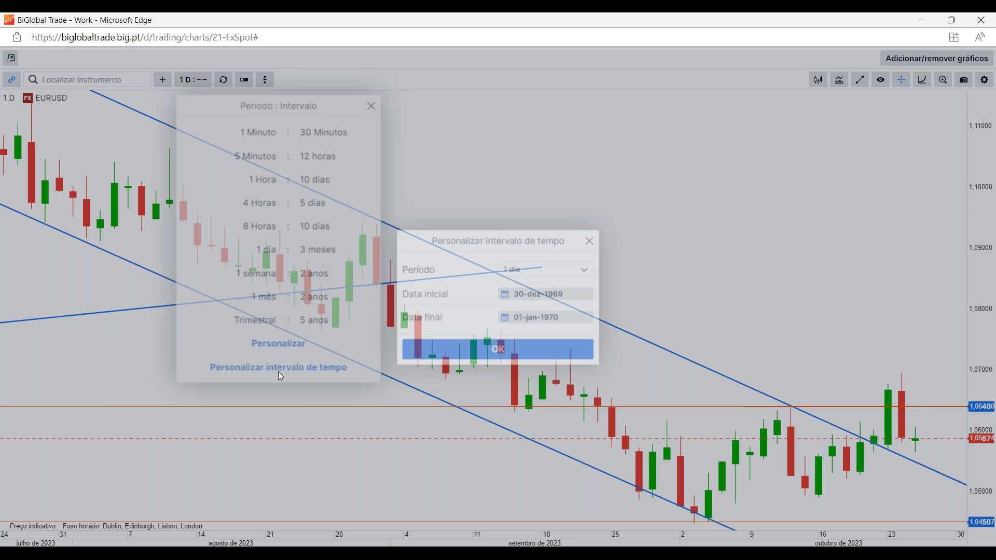
pyautogui.click(587, 274)
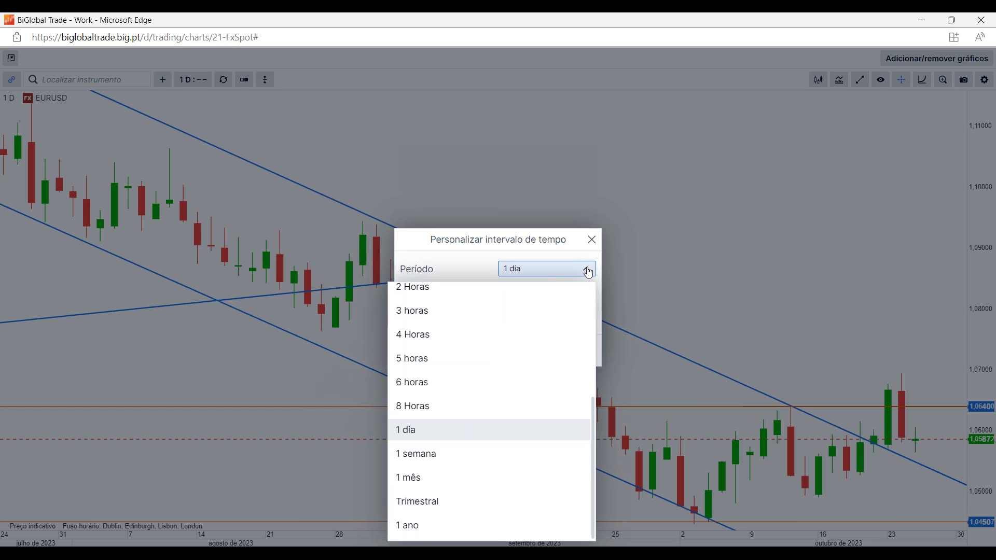
pyautogui.click(563, 275)
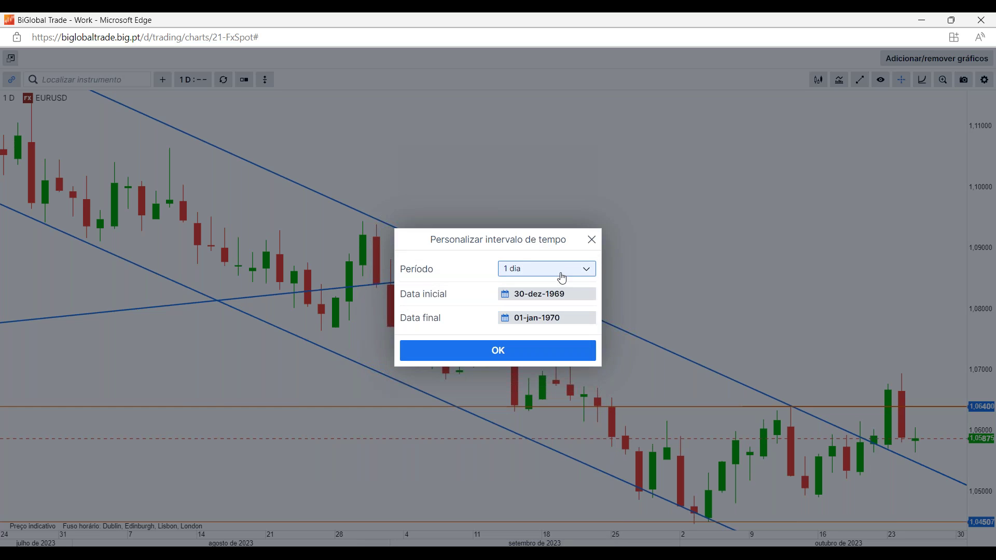
pyautogui.click(592, 240)
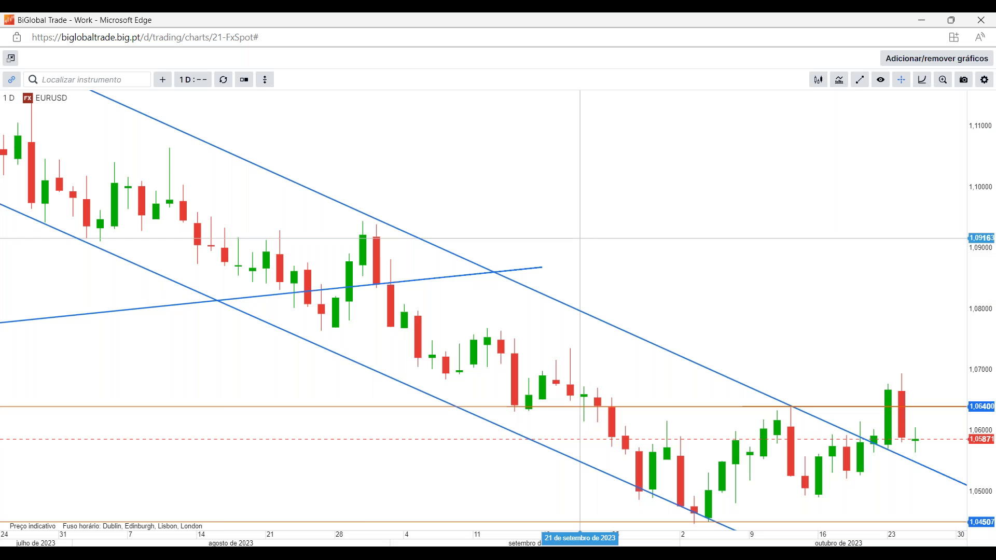
# Reset the EURUSD chart to its preset 1-day, 3-month range and inspect the longer price history
pyautogui.click(223, 80)
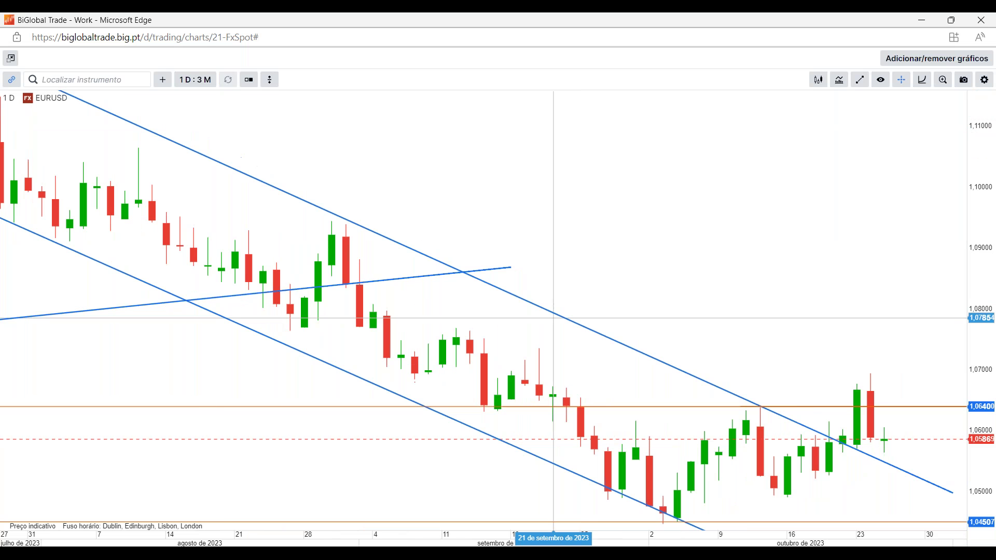
pyautogui.scroll(-5, 289, 311)
pyautogui.scroll(-5, 454, 261)
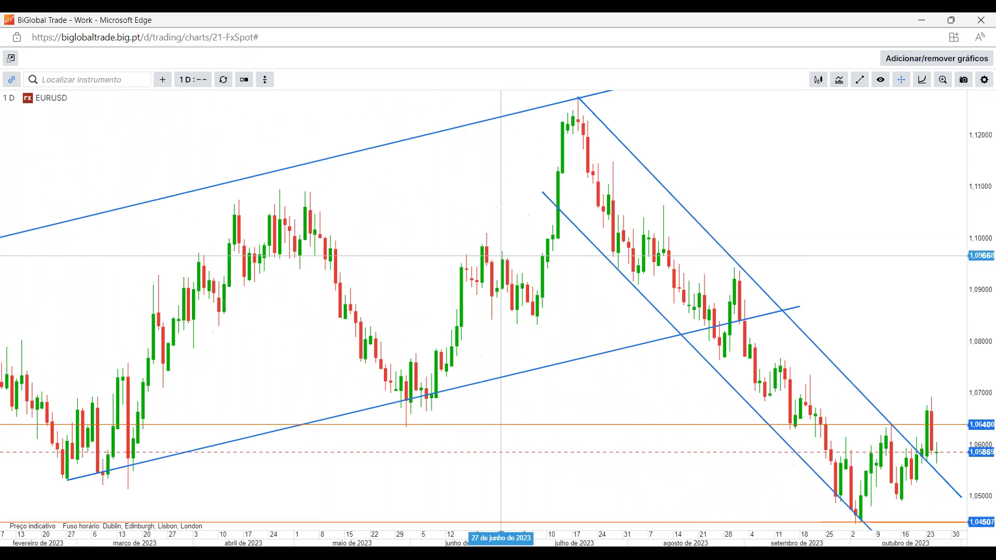
pyautogui.scroll(5, 538, 236)
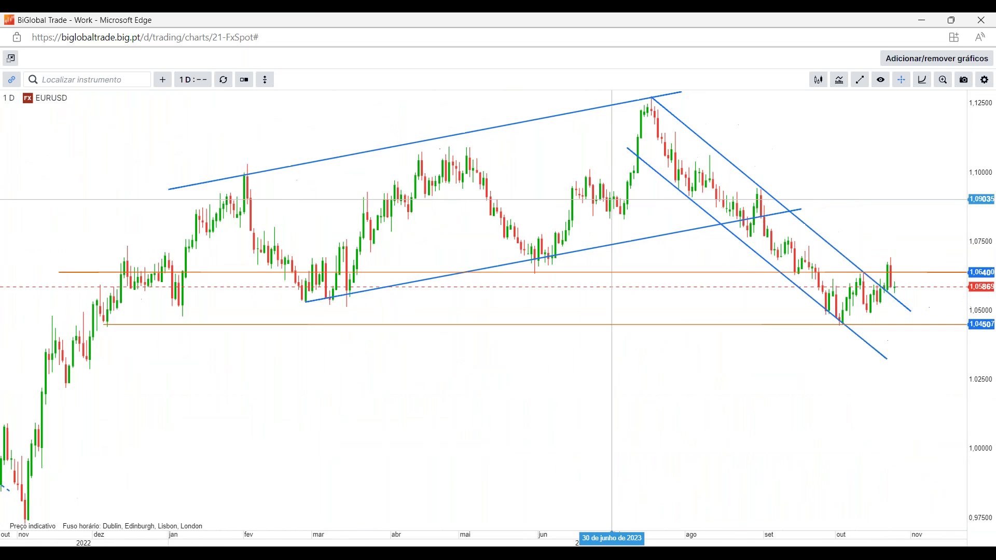
# Show the EURUSD chart with the 5 Minutos : 12 horas preset, followed by 1 Minuto : 30 Minutos
pyautogui.click(192, 80)
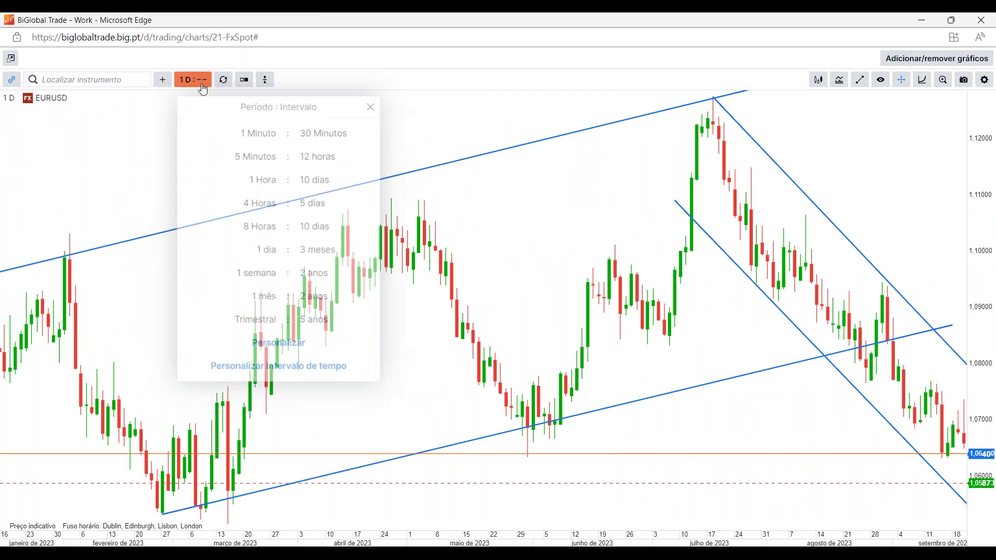
pyautogui.click(262, 158)
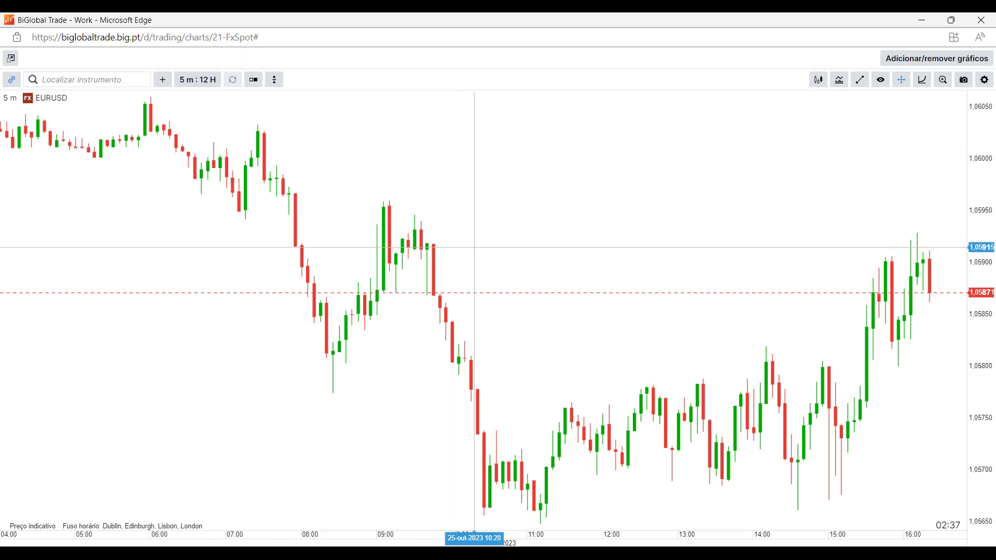
pyautogui.click(198, 80)
pyautogui.click(253, 134)
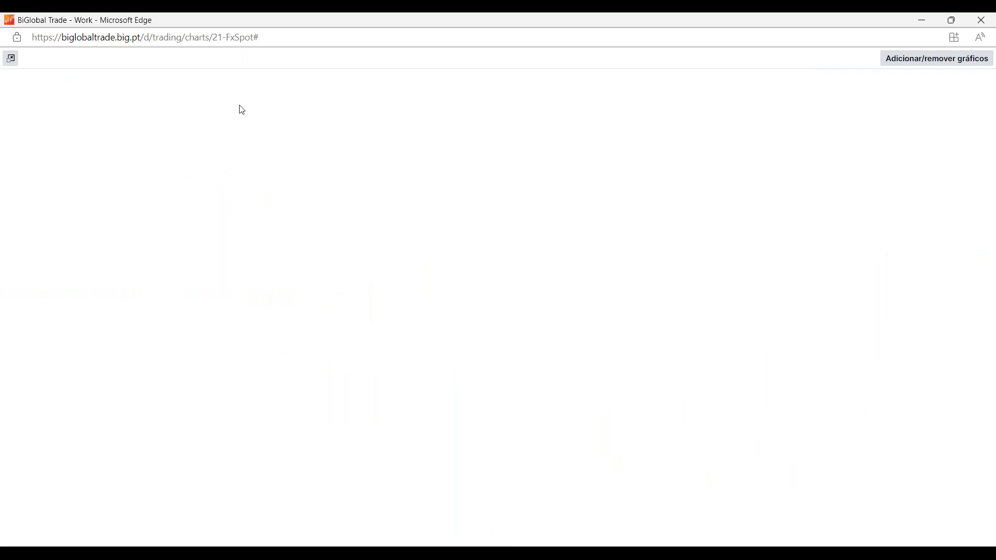
# Return the EURUSD chart to the 1 dia : 3 meses preset and reset it to that range
pyautogui.click(205, 80)
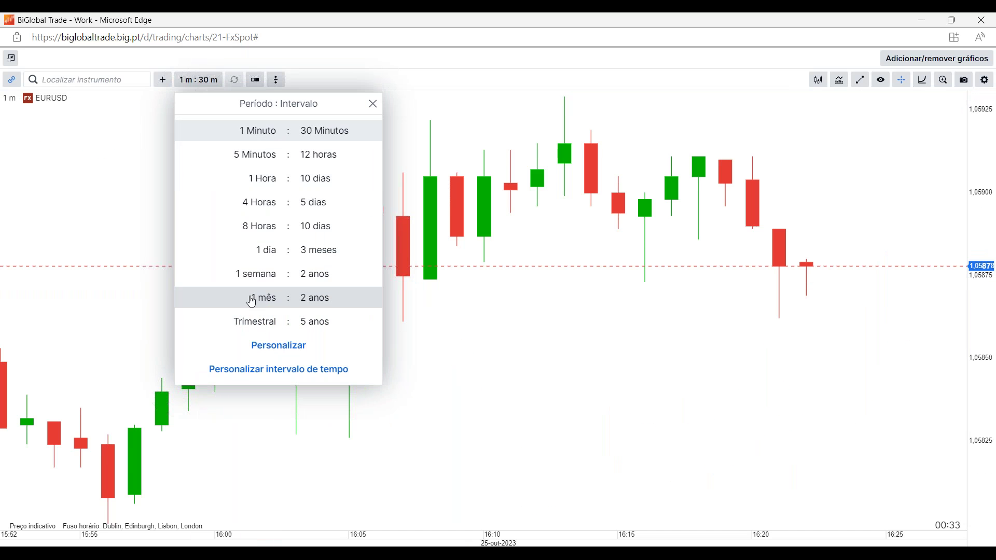
pyautogui.click(260, 253)
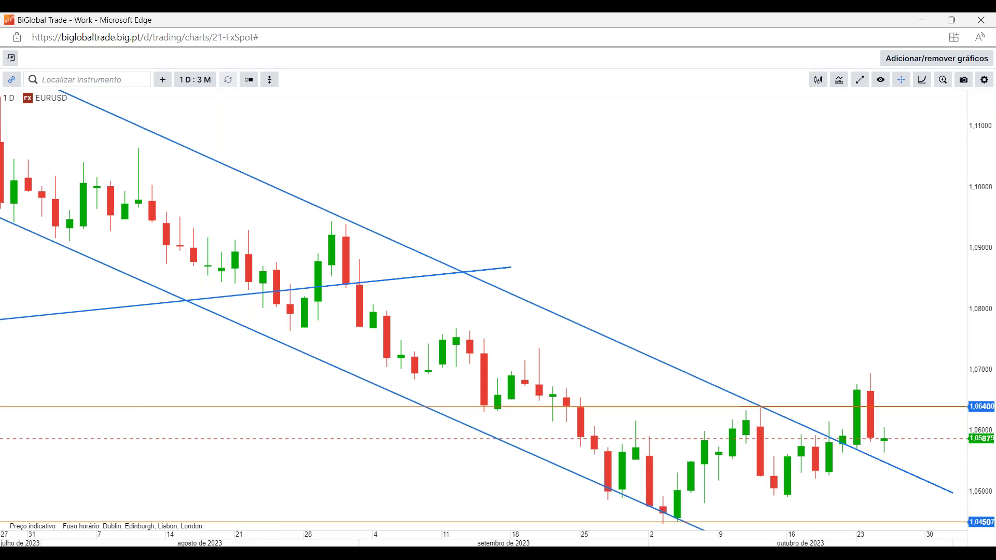
pyautogui.scroll(-5, 543, 331)
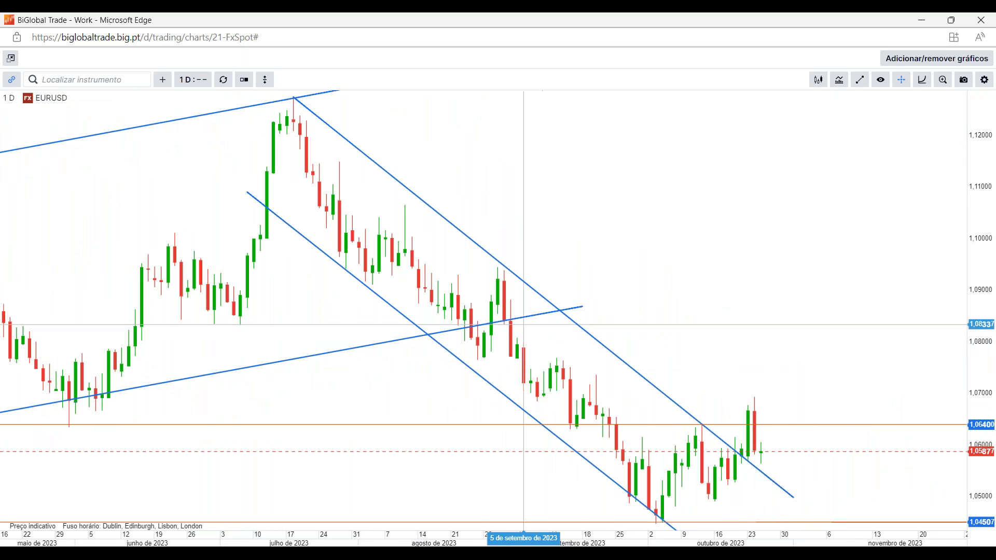
pyautogui.click(223, 80)
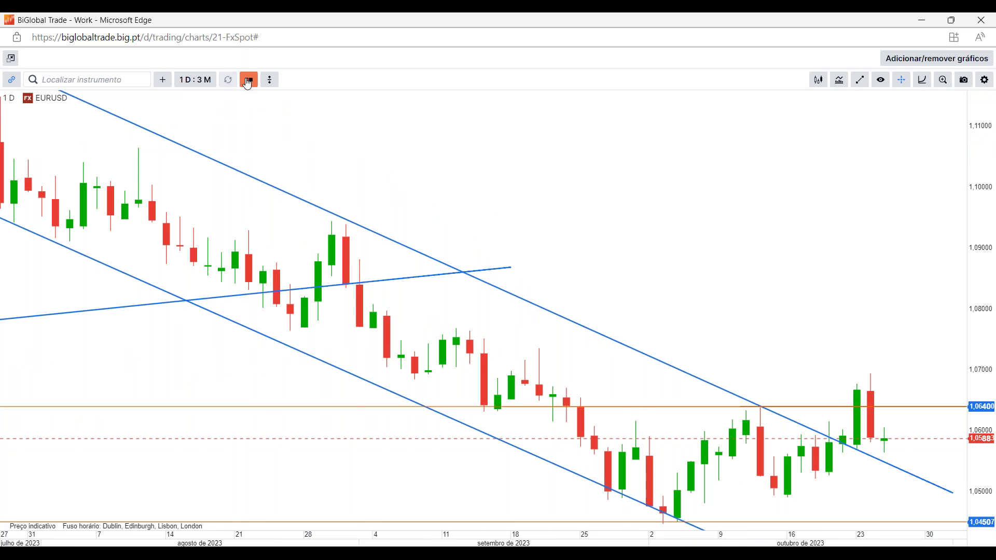
# Show and hide the chart's Vender/Comprar price overlay, and start a 1 000 sell limit order on the chart but discard it
pyautogui.click(249, 82)
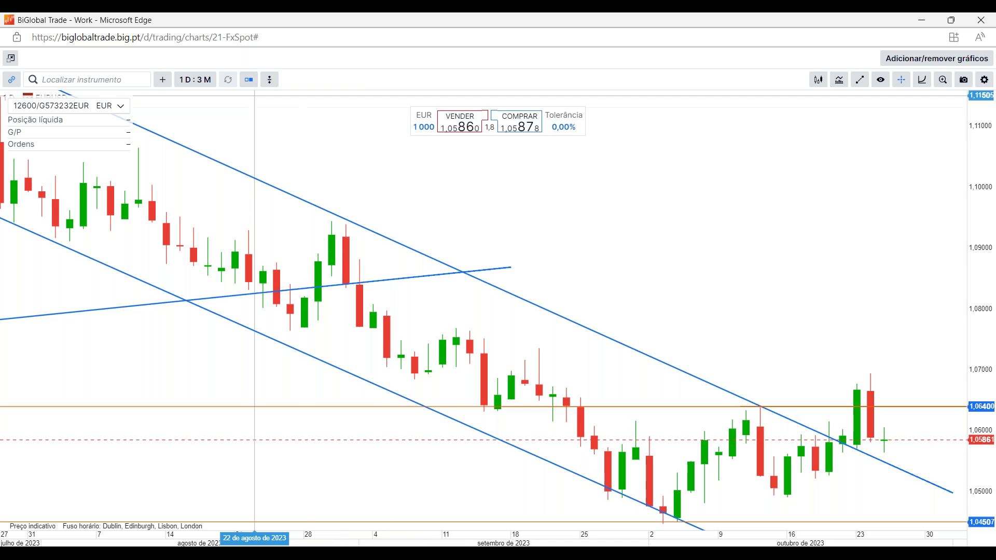
pyautogui.click(249, 84)
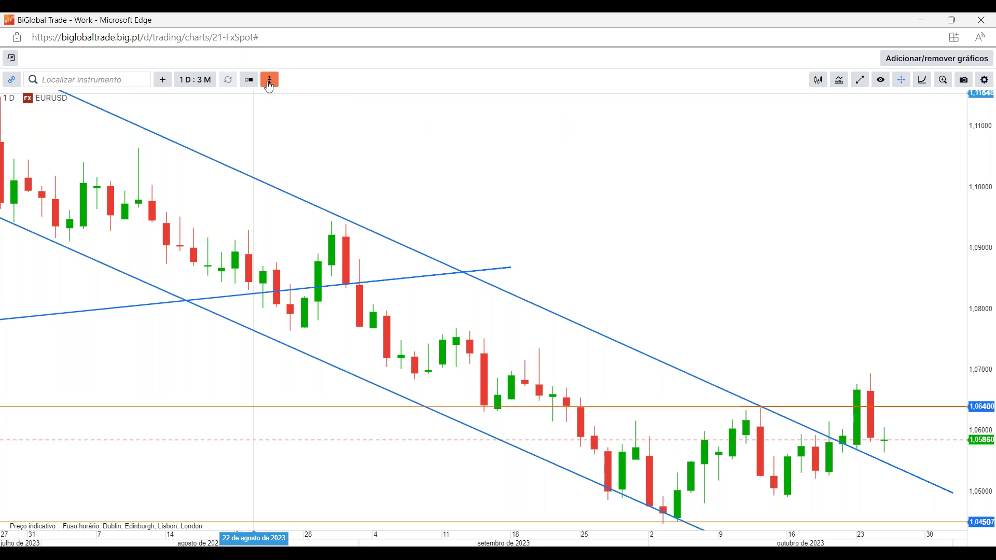
pyautogui.click(269, 82)
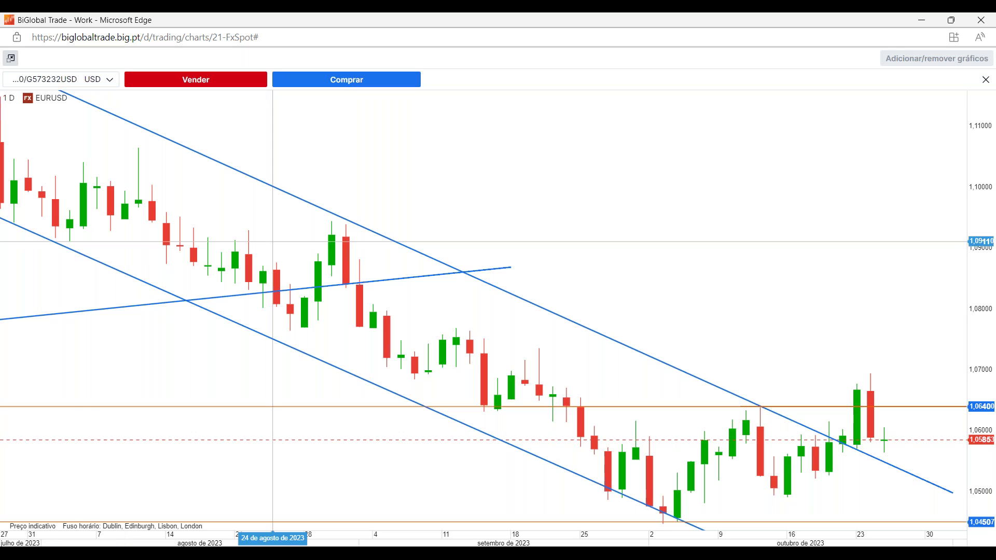
pyautogui.click(196, 80)
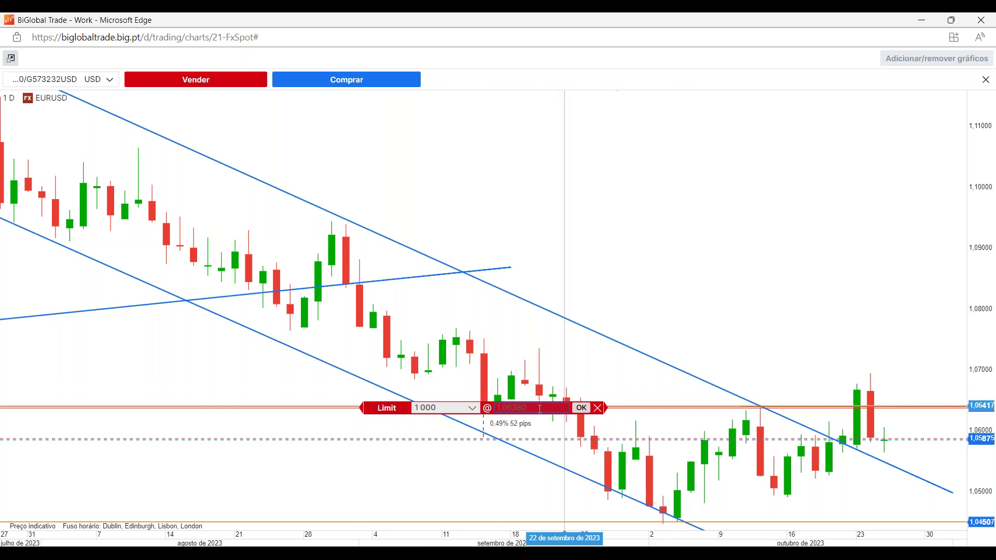
pyautogui.click(599, 408)
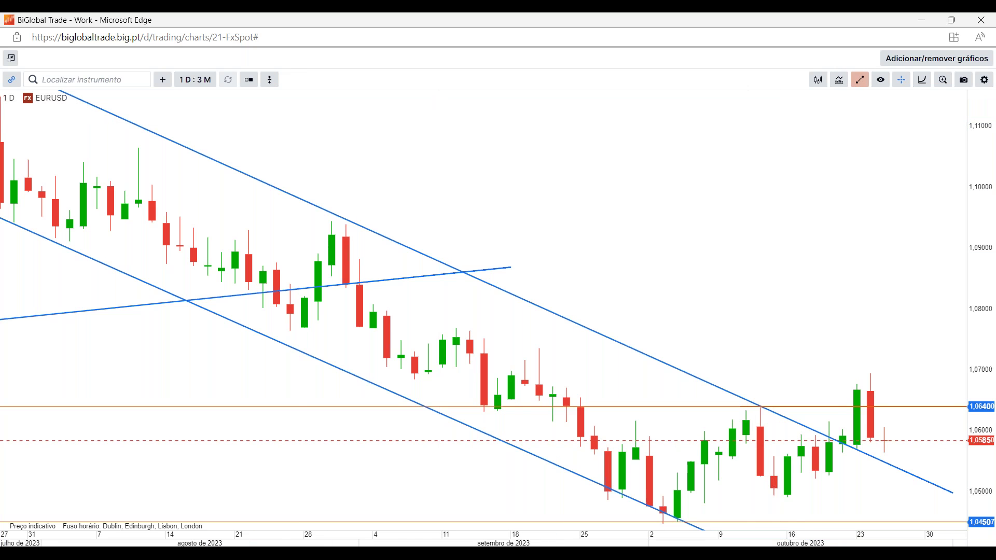
# Add a second, empty chart below EURUSD, remove it again and finish editing the chart layout
pyautogui.click(912, 59)
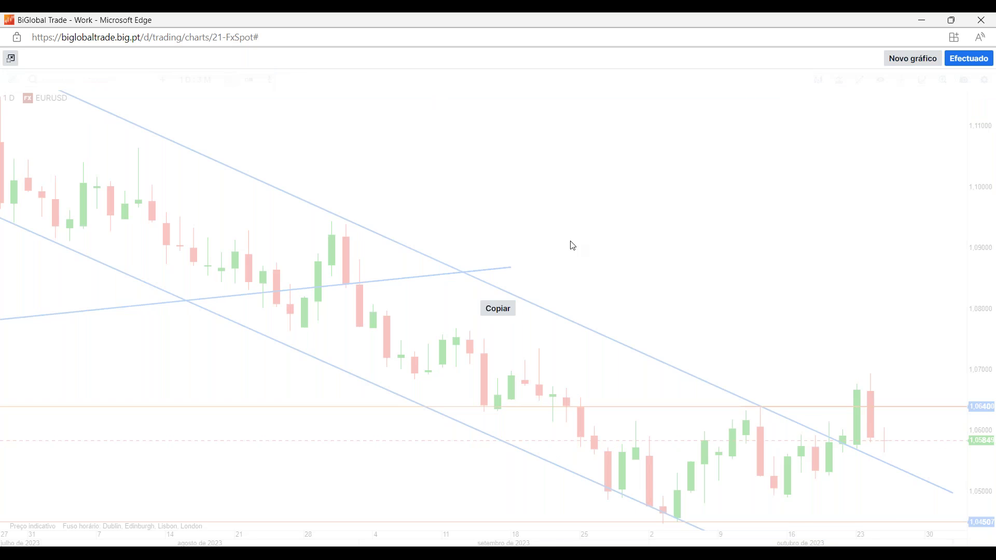
pyautogui.click(960, 63)
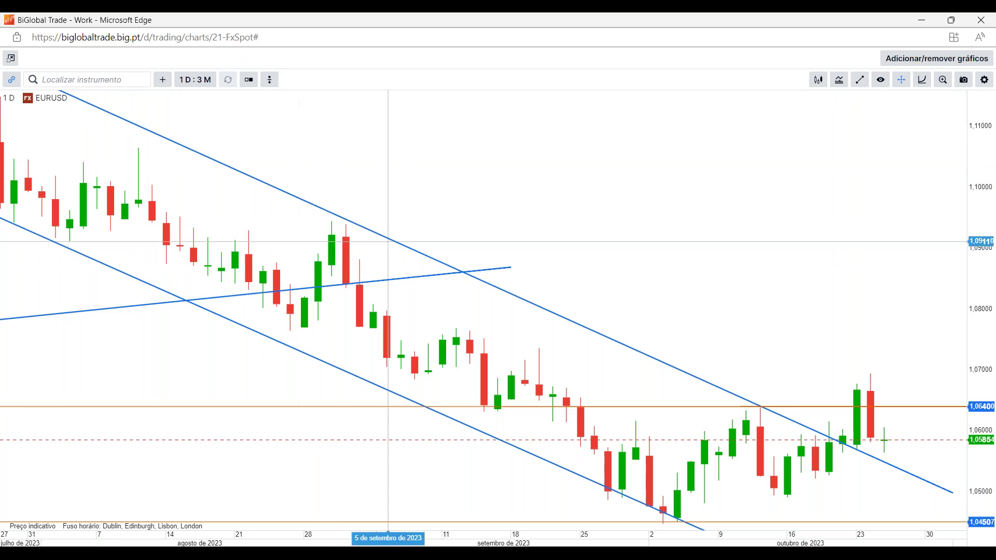
pyautogui.click(924, 60)
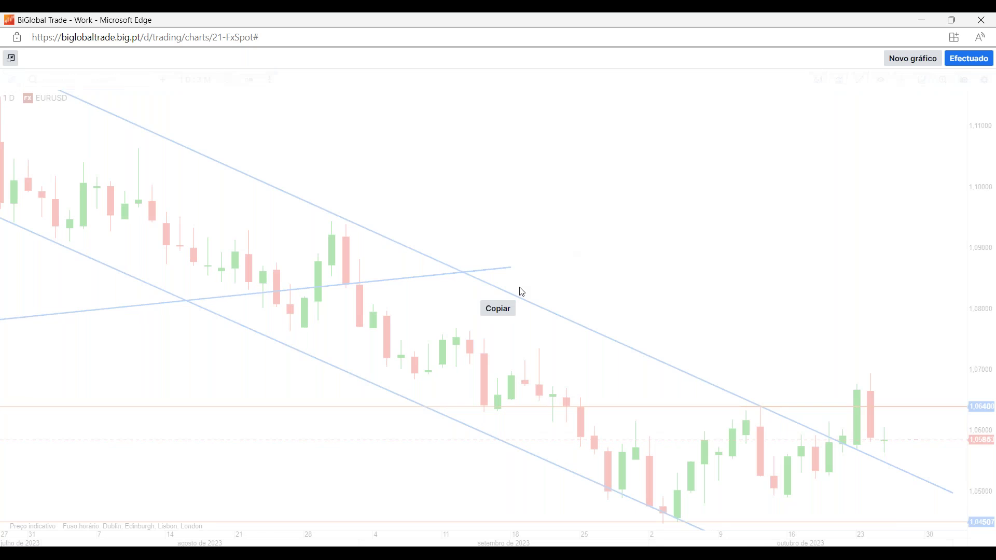
pyautogui.click(920, 61)
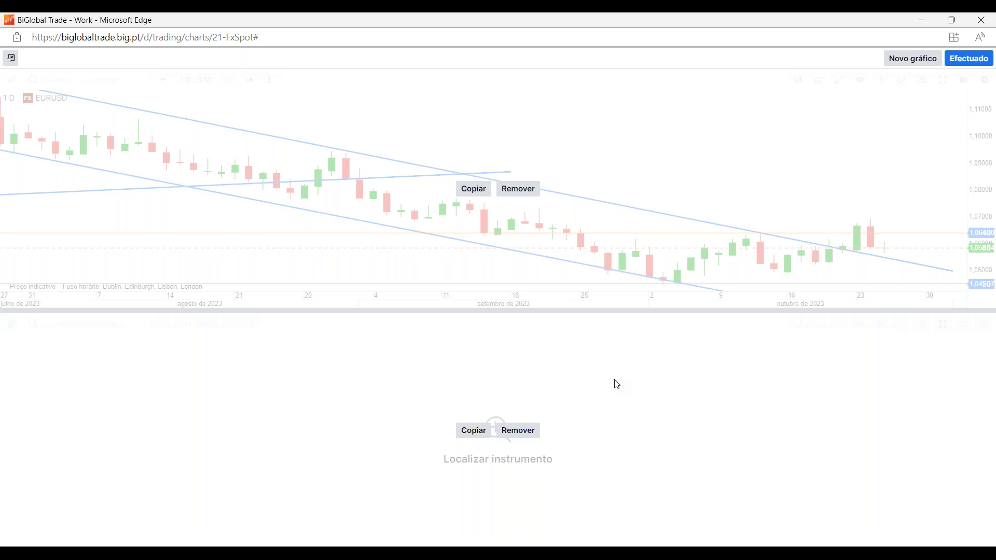
pyautogui.click(517, 441)
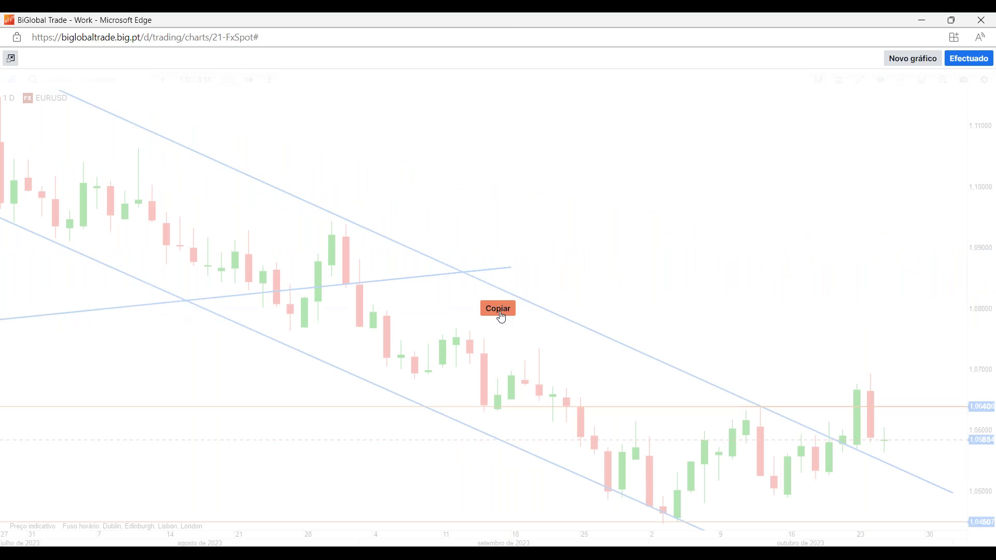
pyautogui.click(966, 62)
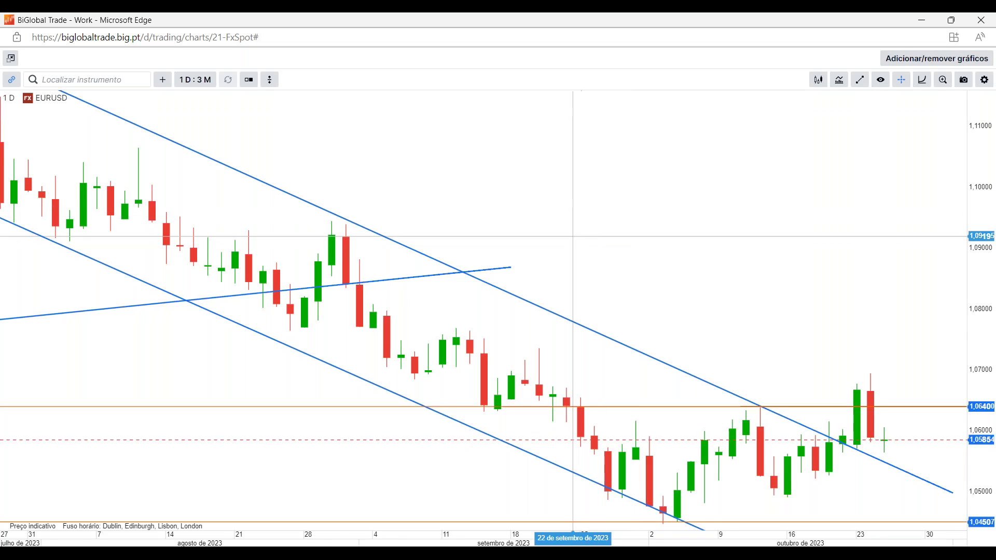
# Try the Comprador/Vendedor, Linha and Gráfico de velas Ashi Heikin chart types on EURUSD
pyautogui.scroll(-2, 596, 239)
pyautogui.moveTo(644, 252)
pyautogui.mouseDown()
pyautogui.moveTo(710, 251)
pyautogui.moveTo(648, 252)
pyautogui.mouseUp()
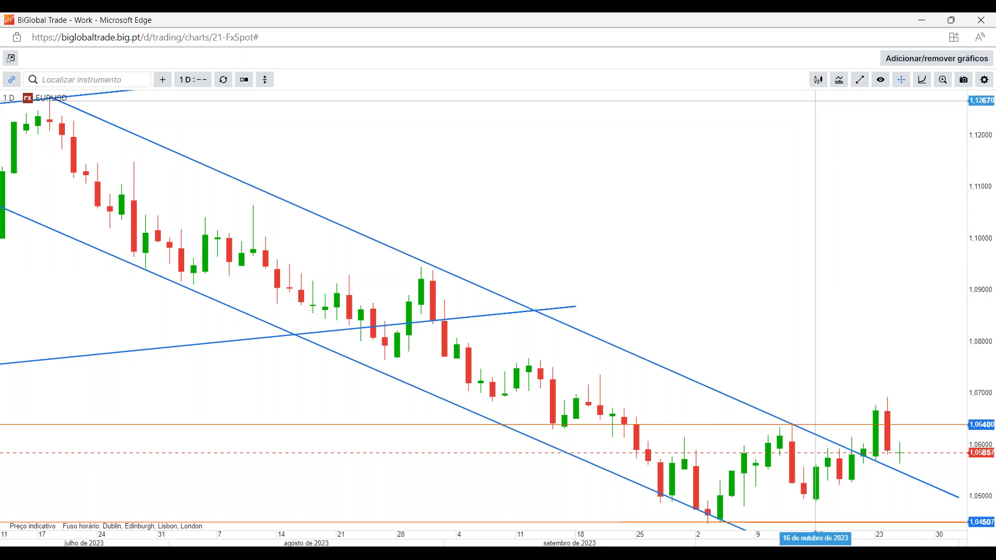
pyautogui.click(820, 83)
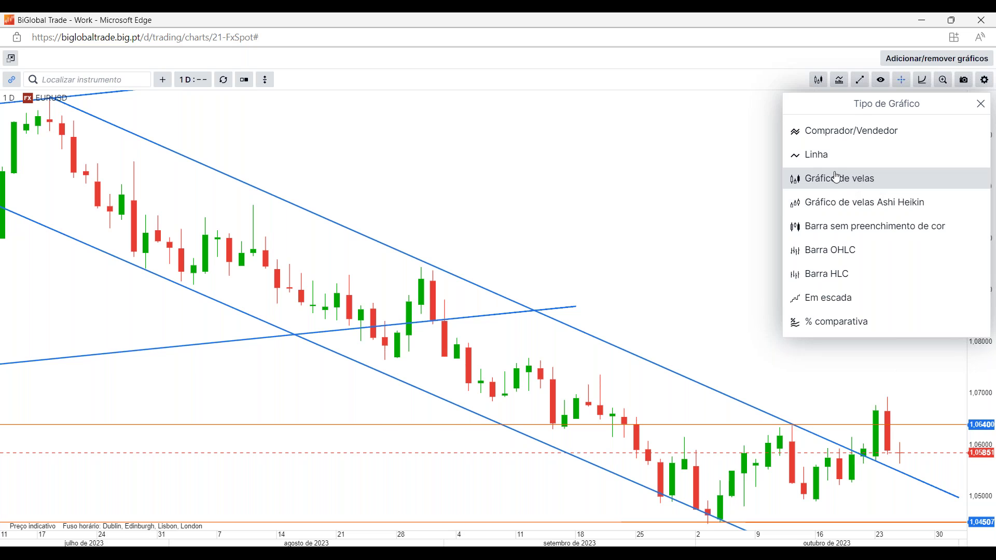
pyautogui.click(851, 136)
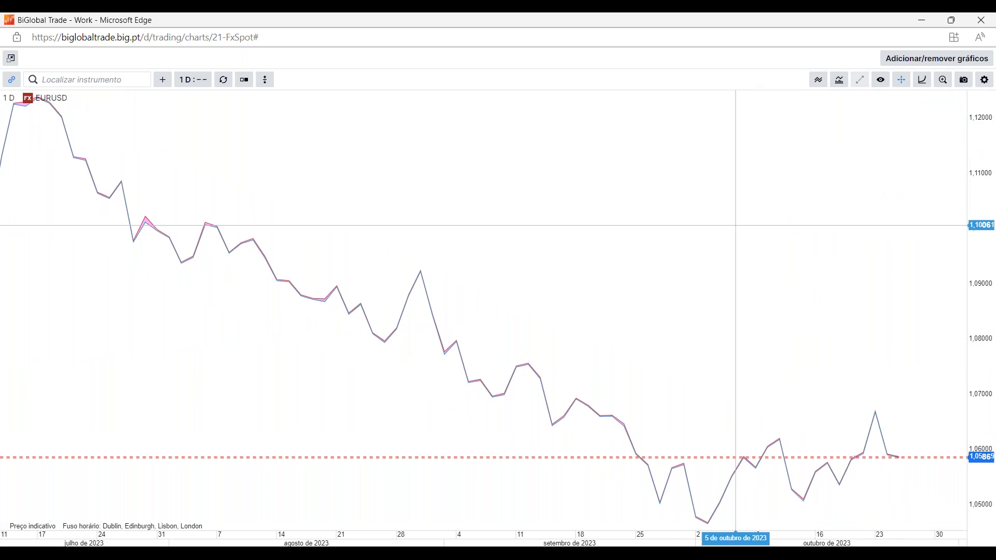
pyautogui.click(818, 80)
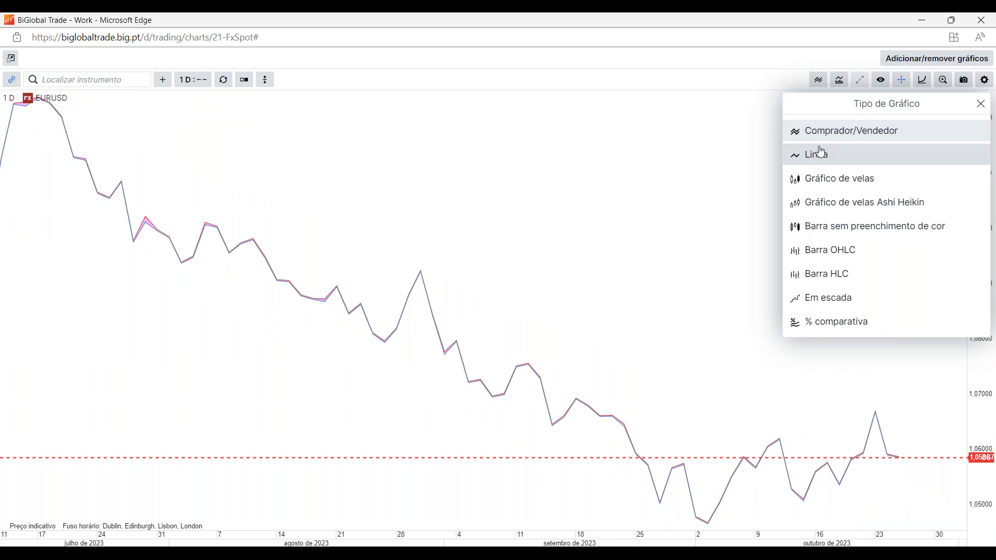
pyautogui.click(820, 155)
pyautogui.click(818, 80)
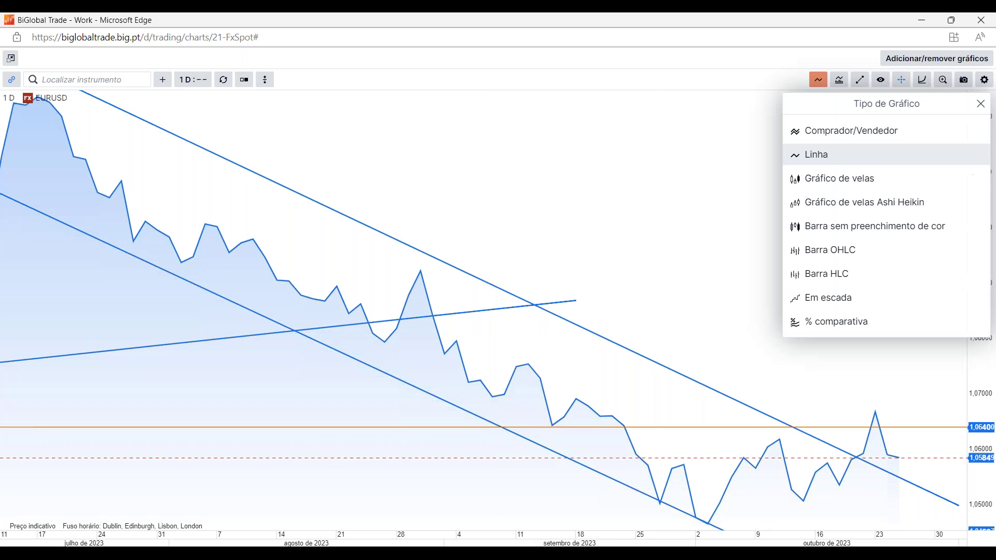
pyautogui.click(842, 207)
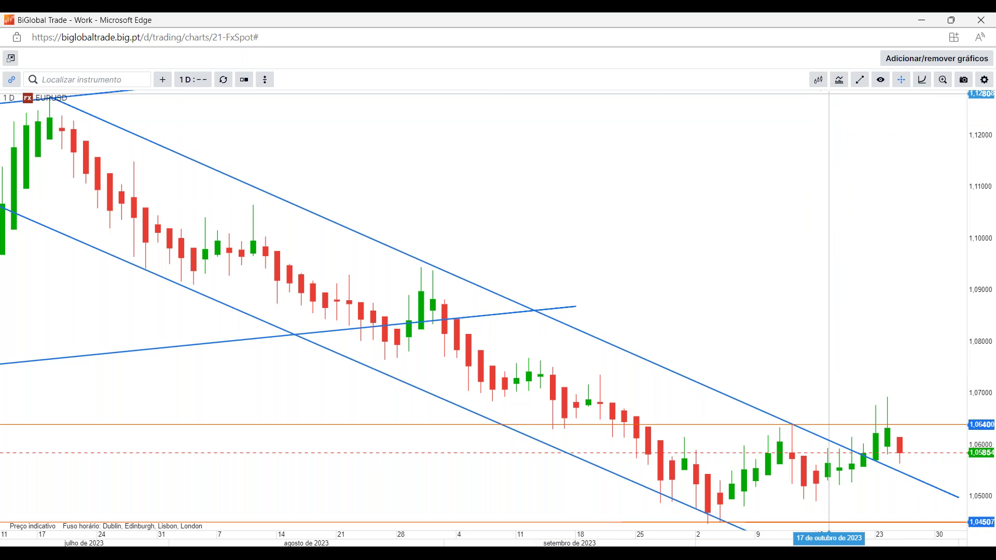
# Set the EURUSD chart type back to Gráfico de velas and review the list of chart types
pyautogui.click(819, 81)
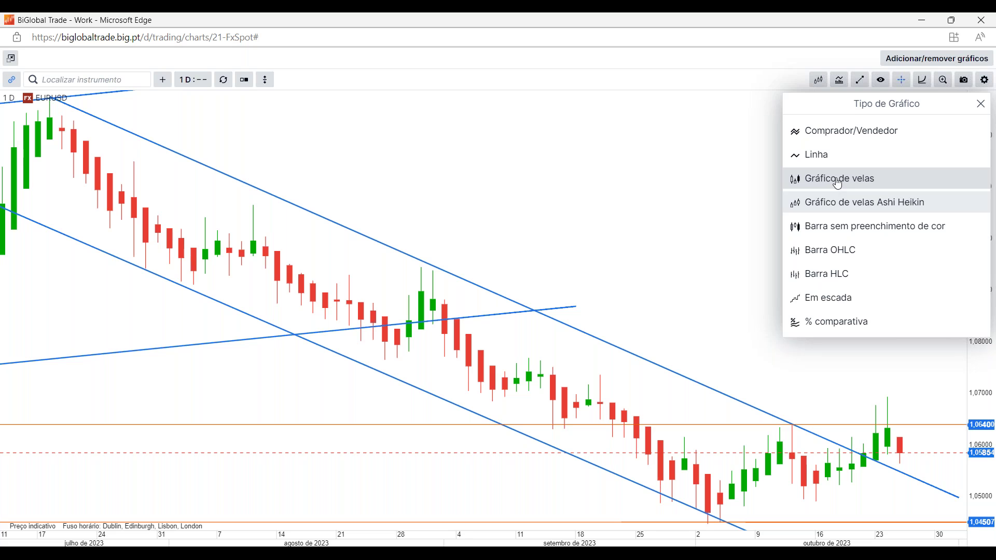
pyautogui.click(836, 182)
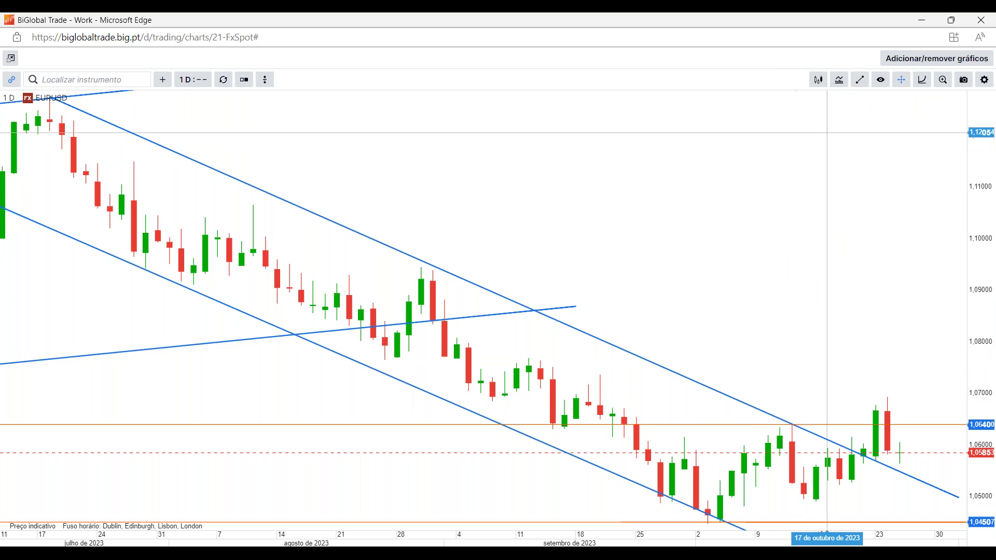
pyautogui.click(818, 79)
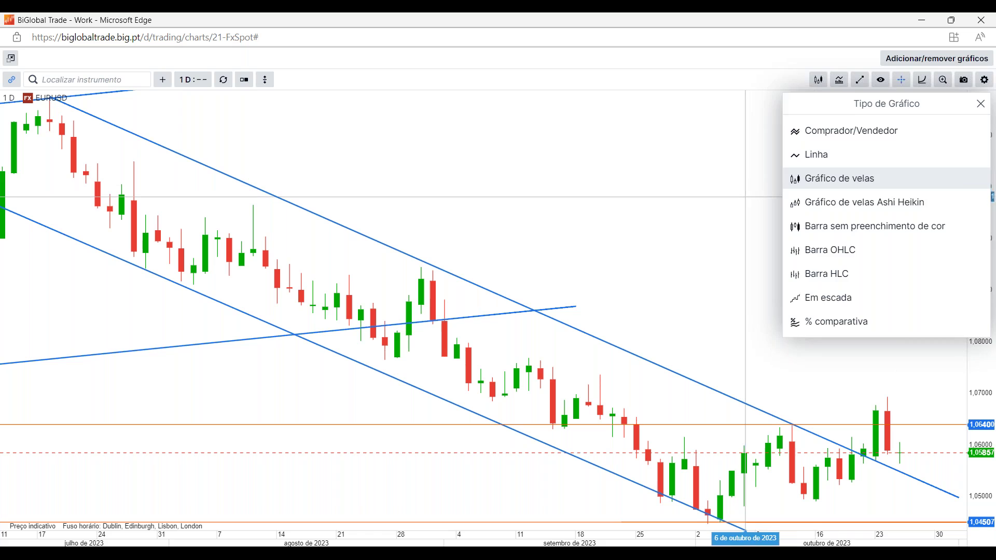
pyautogui.click(768, 176)
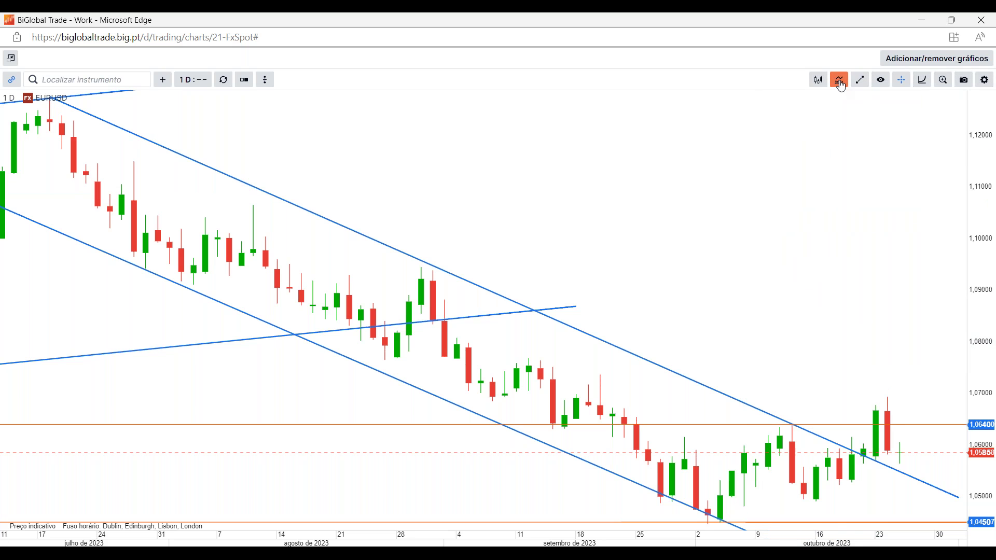
# Review the full list of indicators available for the EURUSD chart, from the most popular ones to the end
pyautogui.click(843, 84)
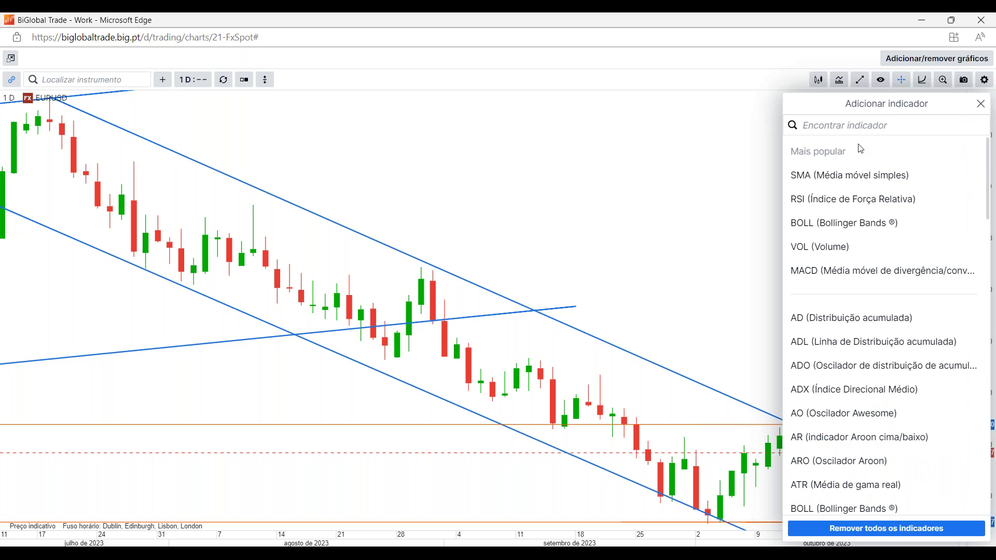
pyautogui.scroll(-8, 900, 249)
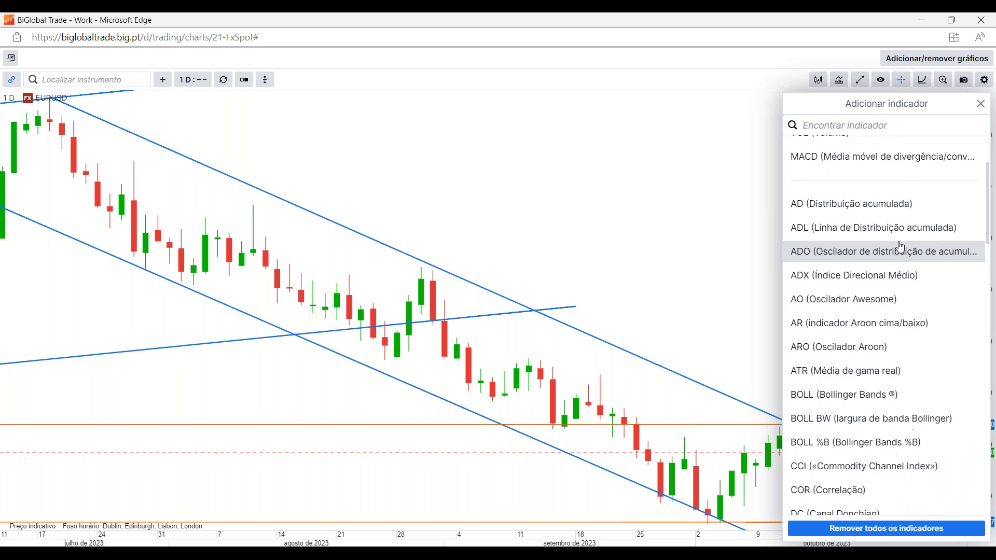
pyautogui.scroll(8, 882, 251)
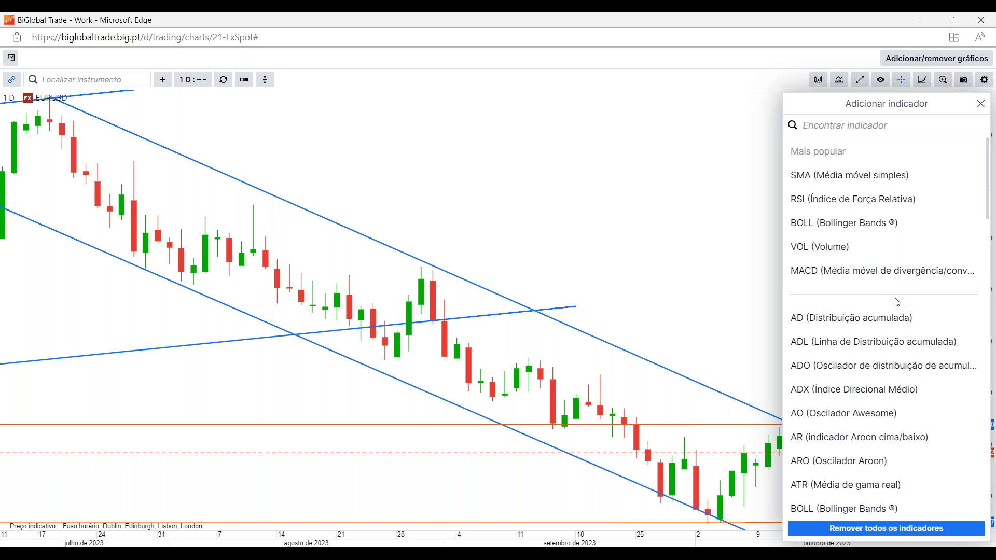
pyautogui.scroll(-1, 898, 299)
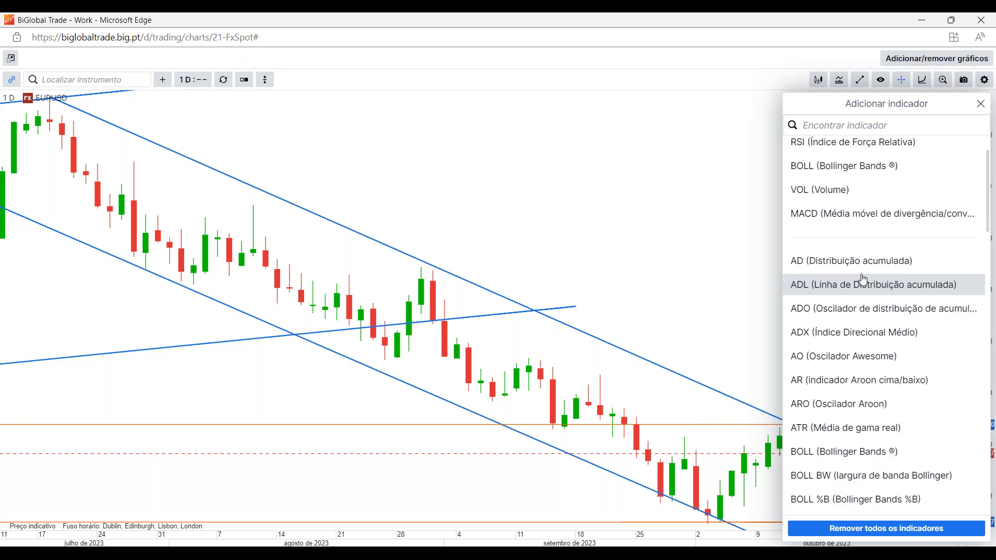
pyautogui.scroll(-1, 864, 279)
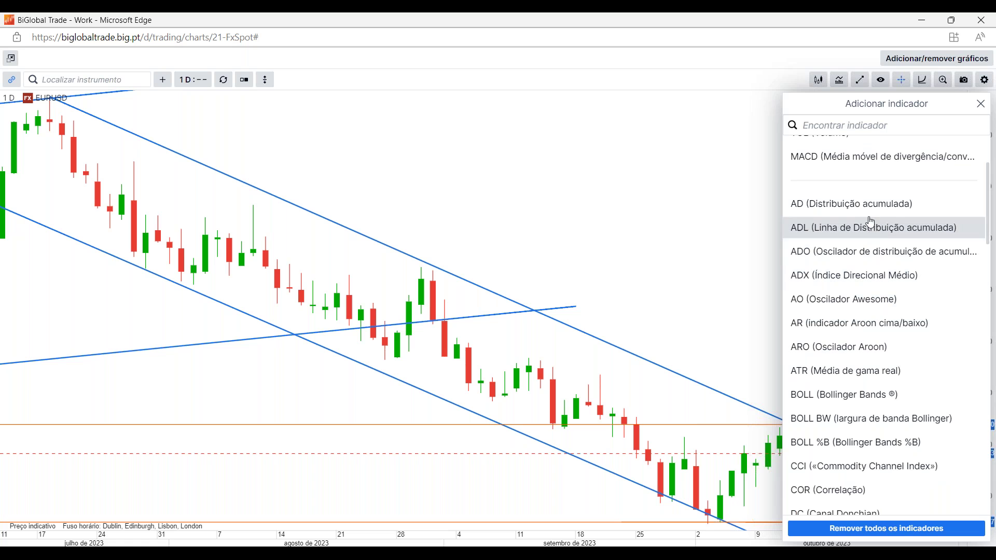
pyautogui.scroll(-1, 876, 240)
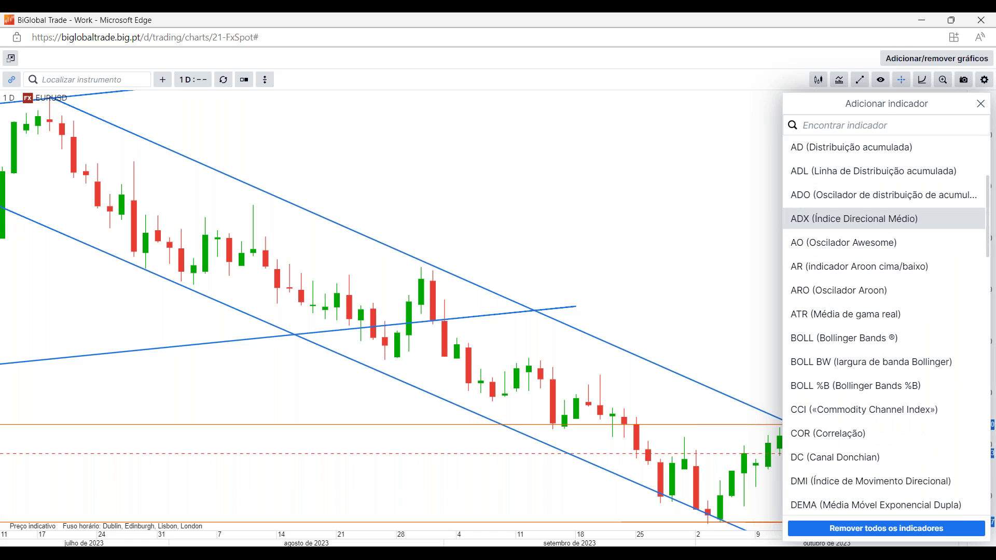
pyautogui.scroll(-2, 877, 270)
pyautogui.scroll(-6, 877, 324)
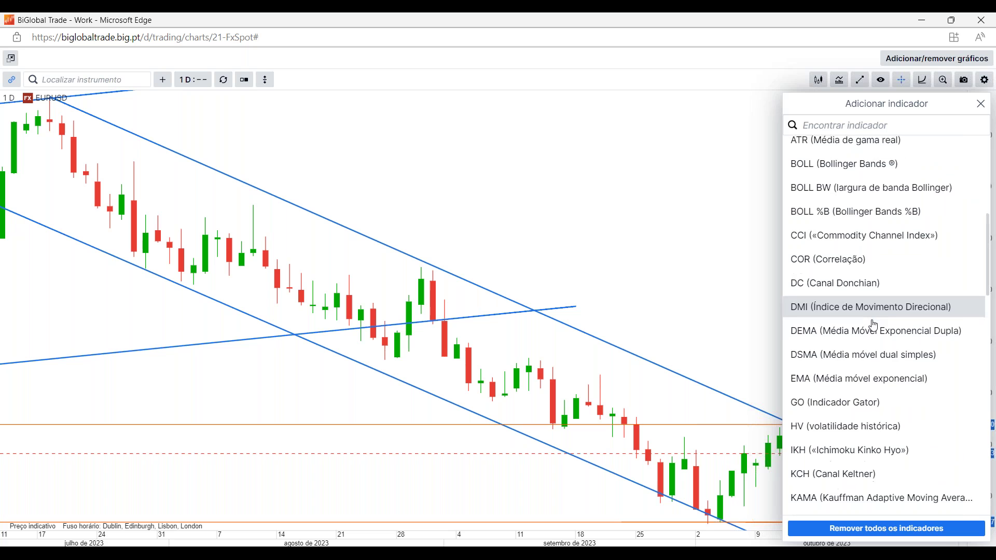
pyautogui.scroll(-3, 885, 325)
pyautogui.scroll(-4, 893, 311)
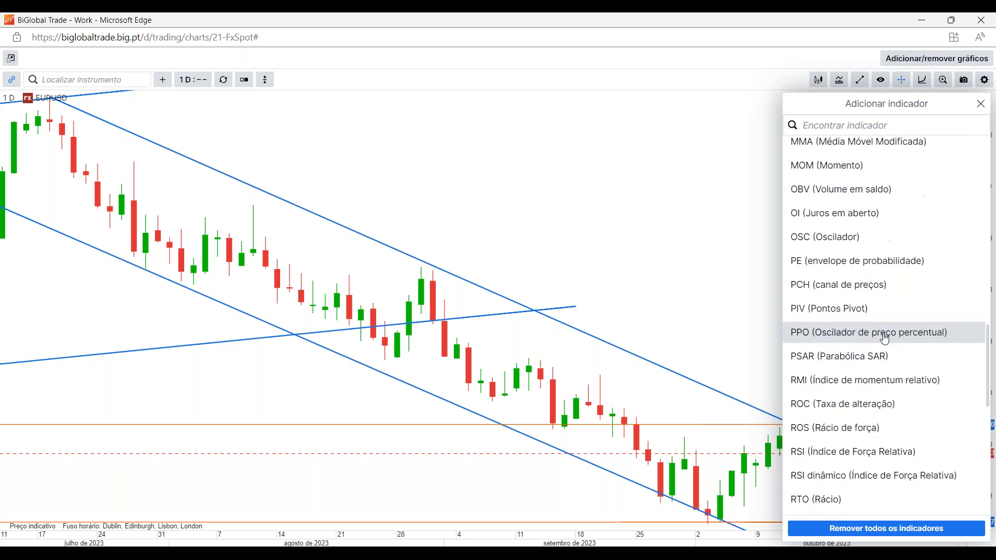
pyautogui.scroll(-1, 874, 340)
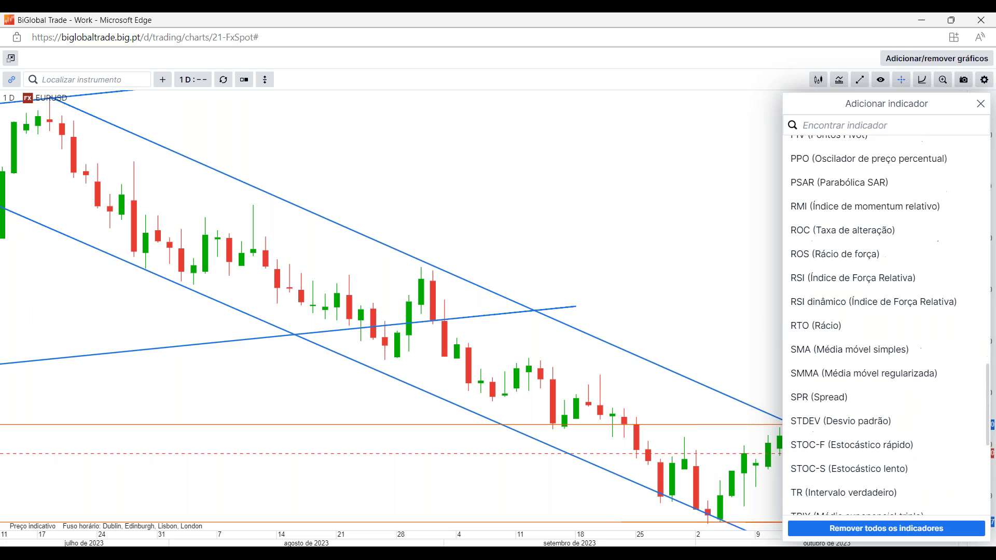
pyautogui.scroll(-1, 865, 344)
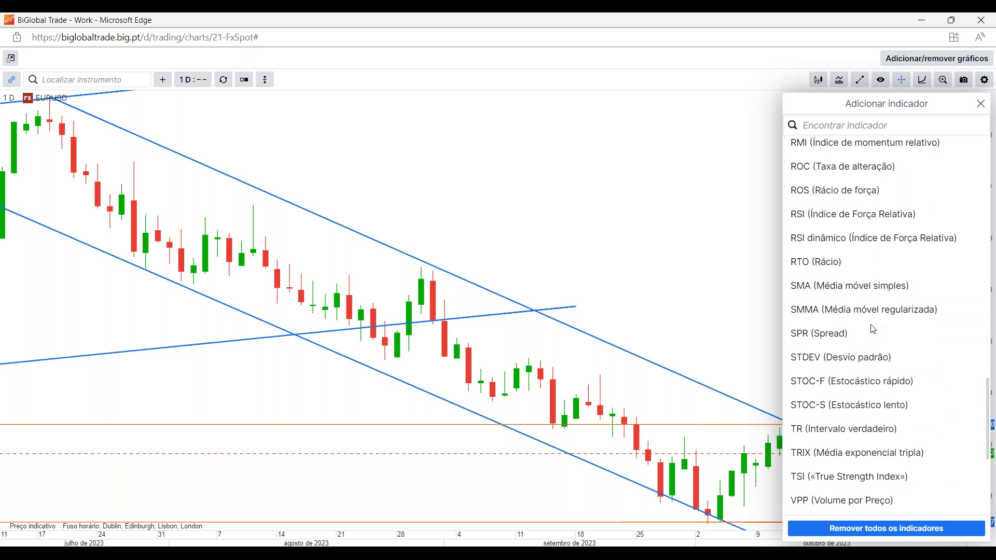
pyautogui.scroll(-4, 871, 330)
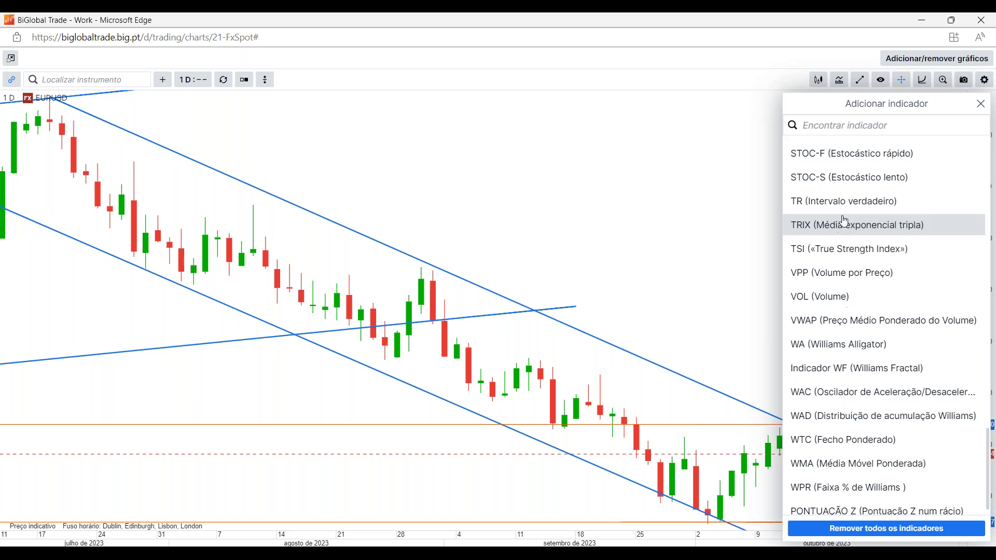
pyautogui.scroll(-1, 851, 217)
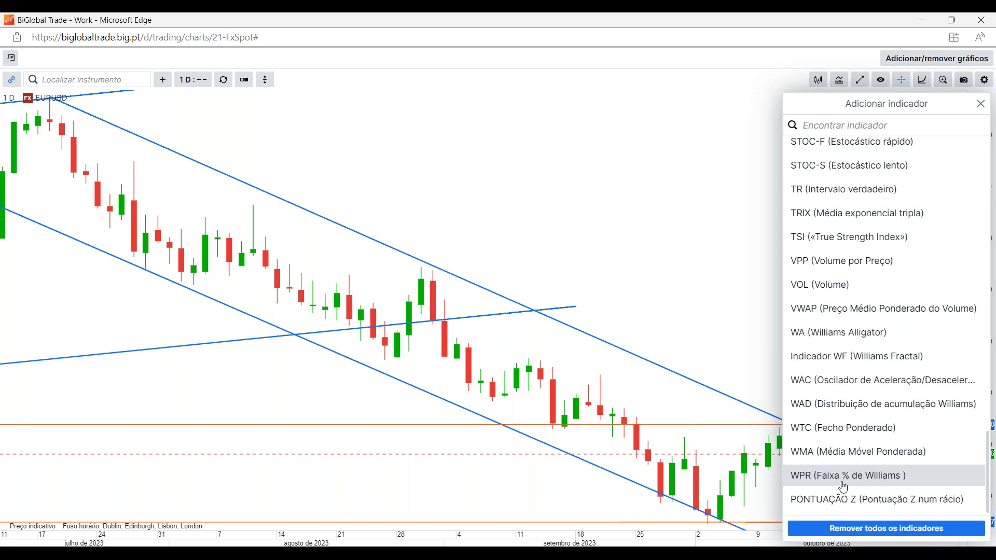
pyautogui.scroll(2, 849, 477)
pyautogui.scroll(2, 849, 475)
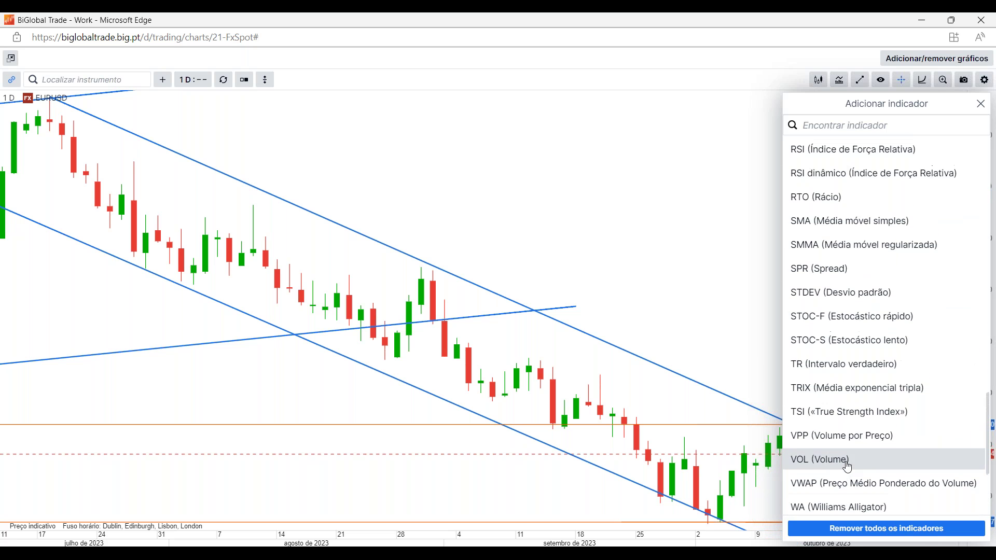
pyautogui.scroll(1, 854, 459)
pyautogui.scroll(15, 855, 451)
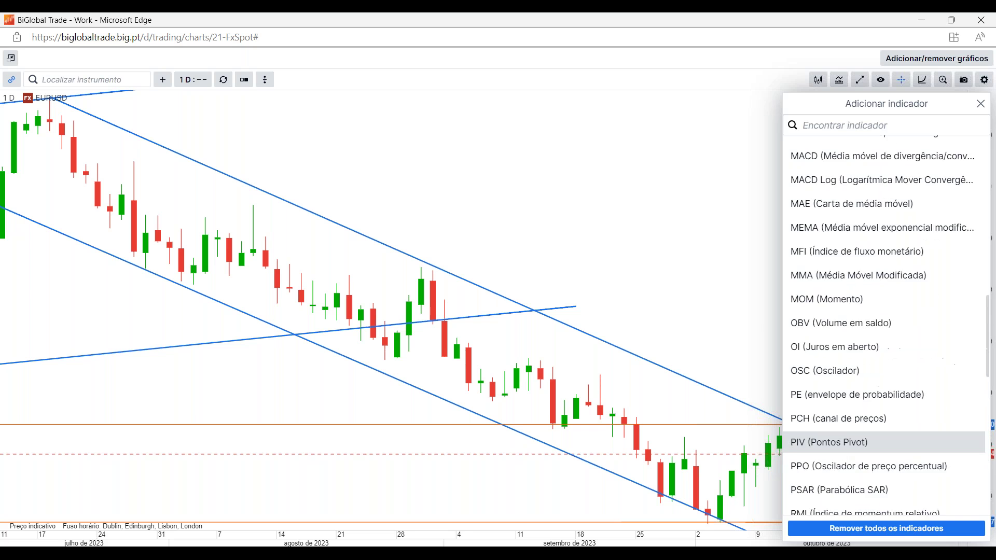
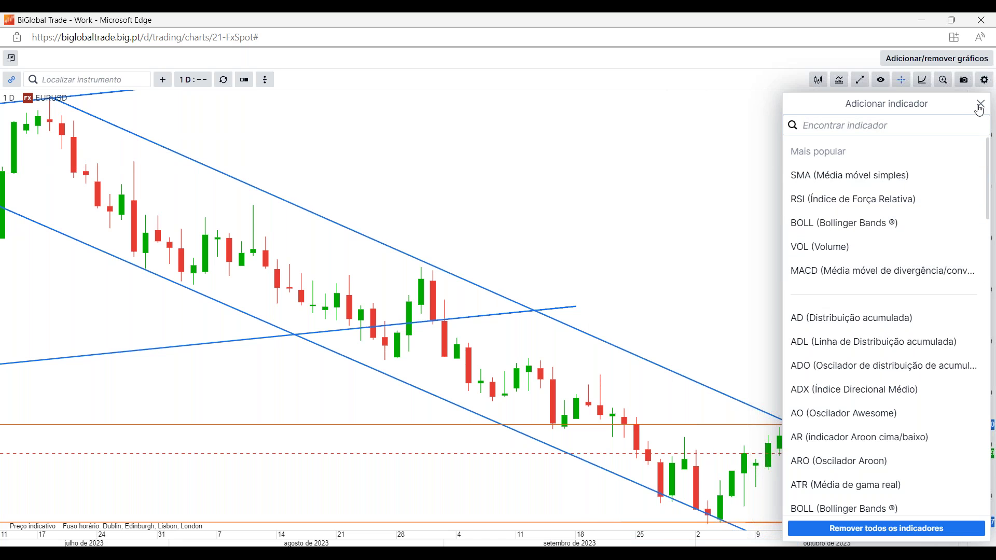
# Add an SMA (Média móvel simples) indicator to the EURUSD chart with period 20 and a purple line
pyautogui.click(840, 81)
pyautogui.click(840, 81)
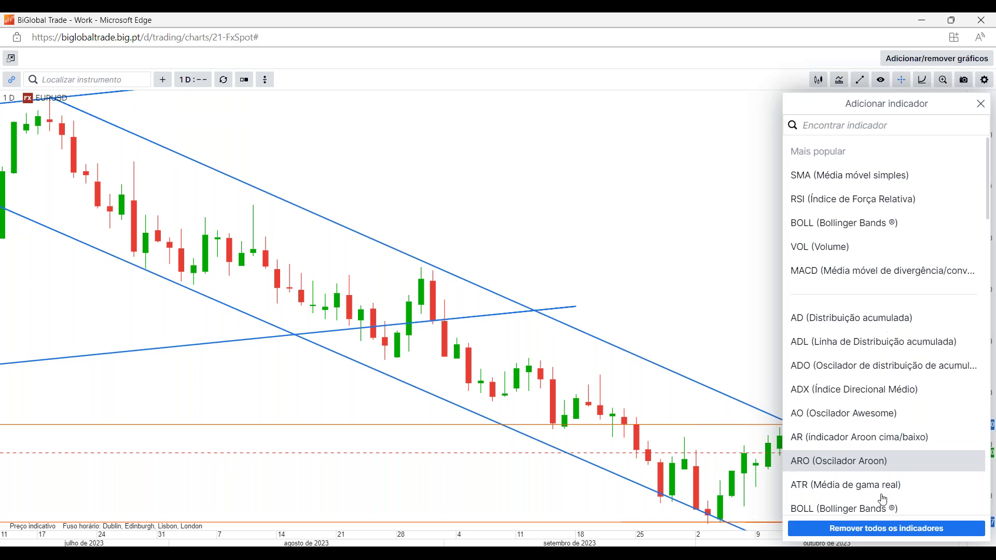
pyautogui.click(835, 180)
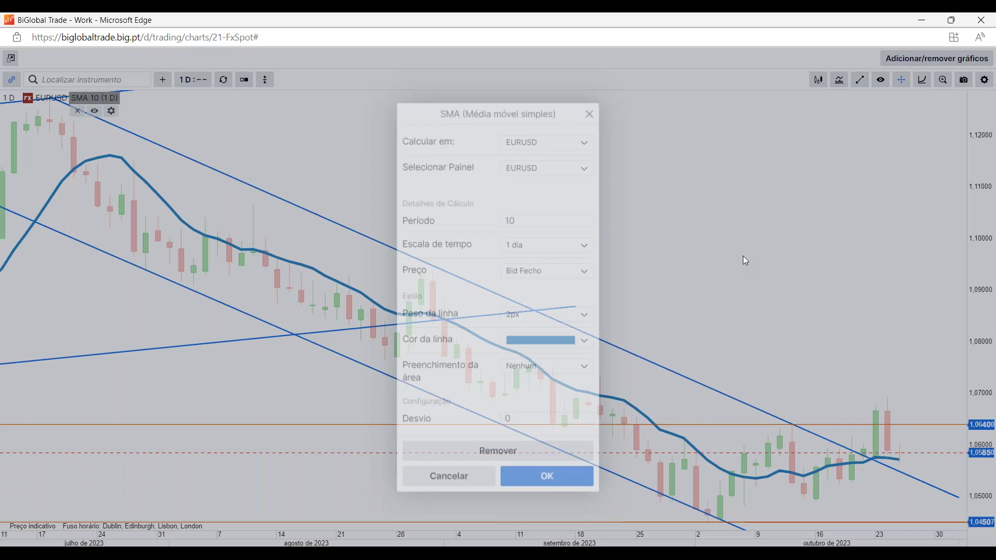
pyautogui.press('BackSpace')
pyautogui.press('BackSpace')
pyautogui.write('20')
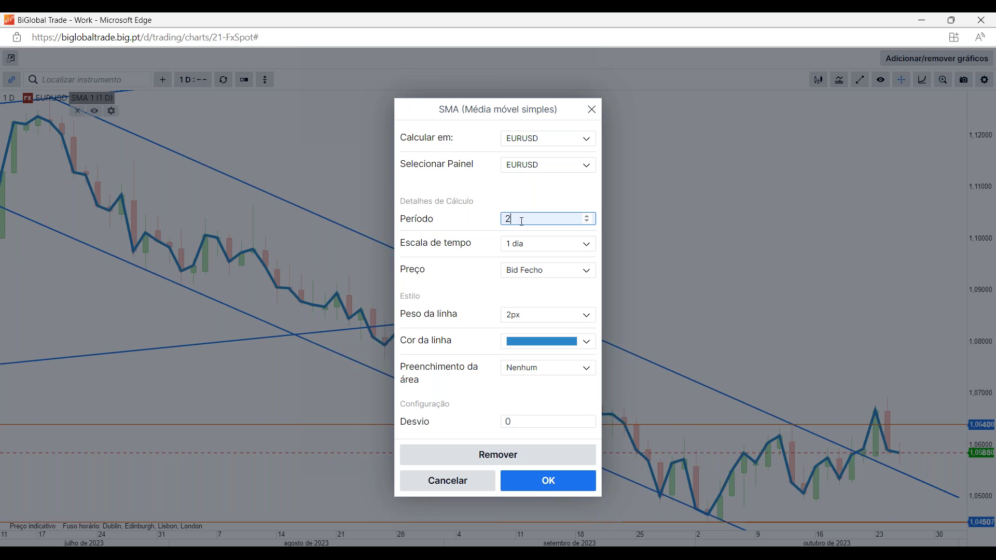
pyautogui.click(586, 342)
pyautogui.click(507, 472)
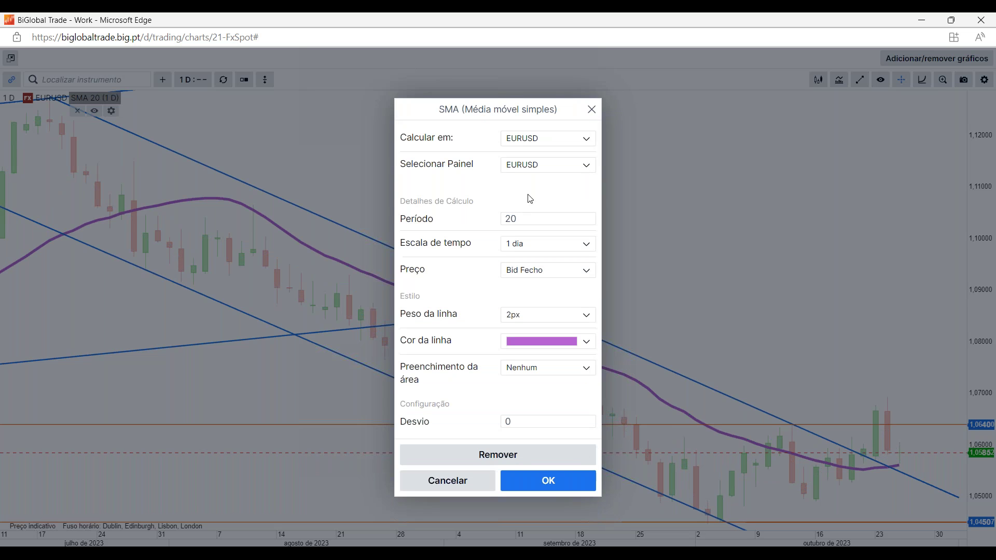
pyautogui.click(540, 421)
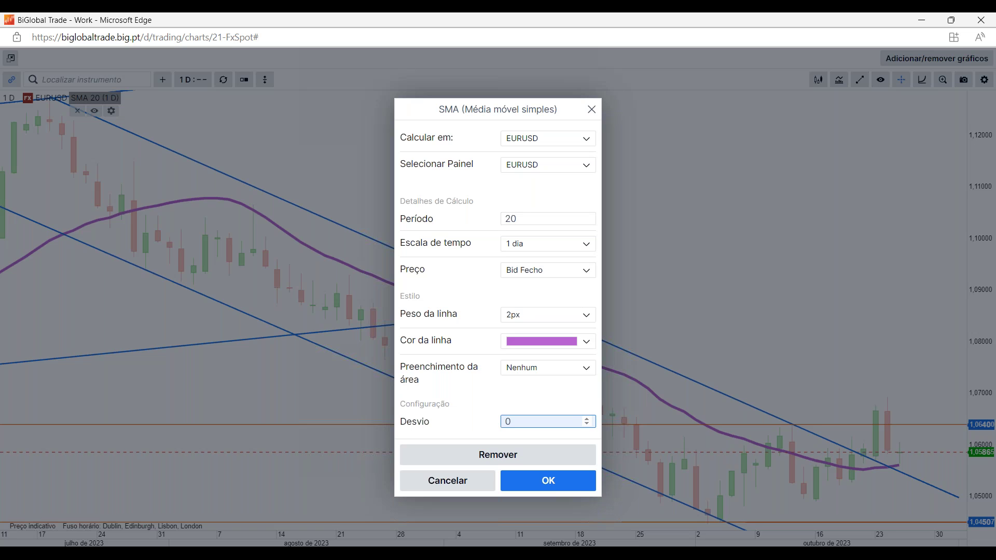
pyautogui.click(527, 218)
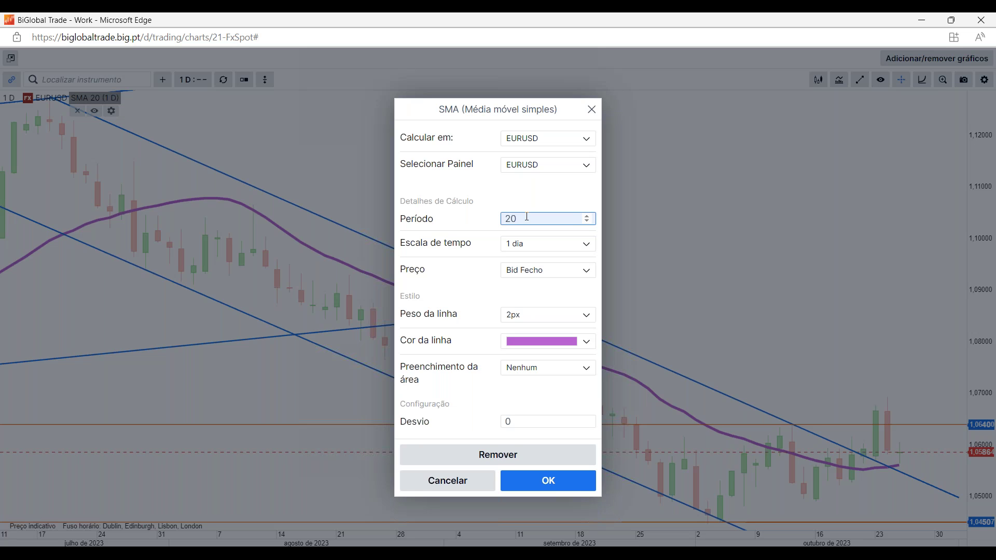
pyautogui.click(555, 485)
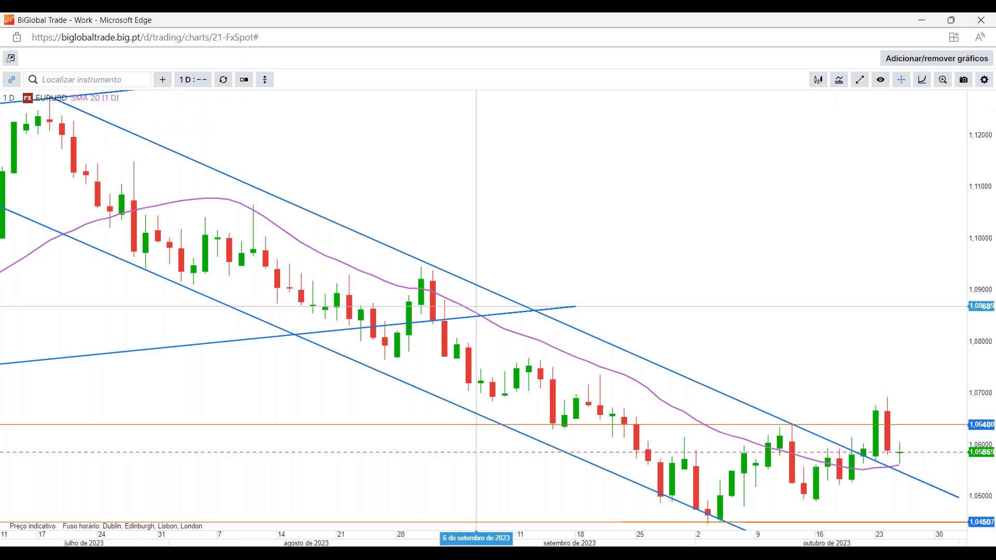
# Add an RSI (Índice de Força Relativa) indicator below the chart using Wilder, period 14 and levels 70, 50 and 30
pyautogui.click(846, 84)
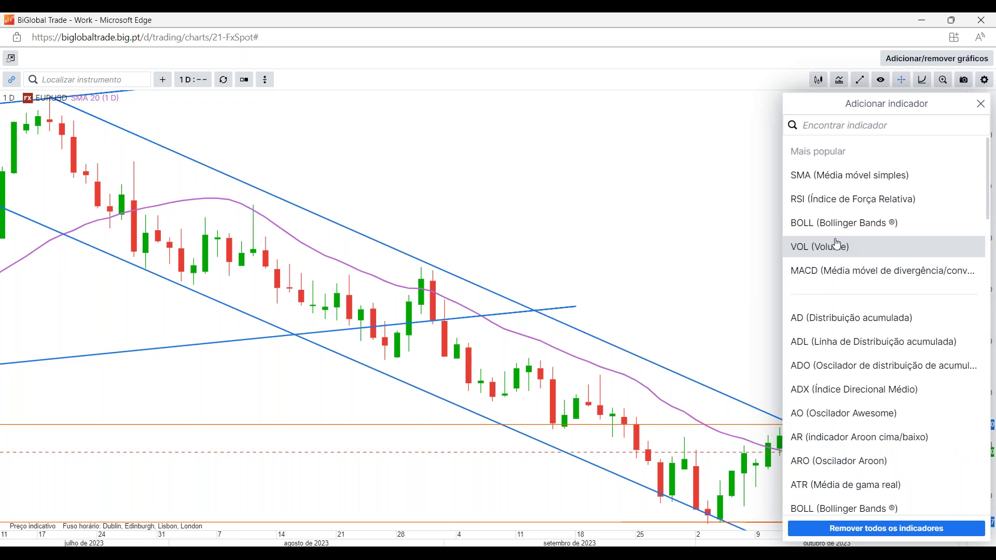
pyautogui.click(819, 201)
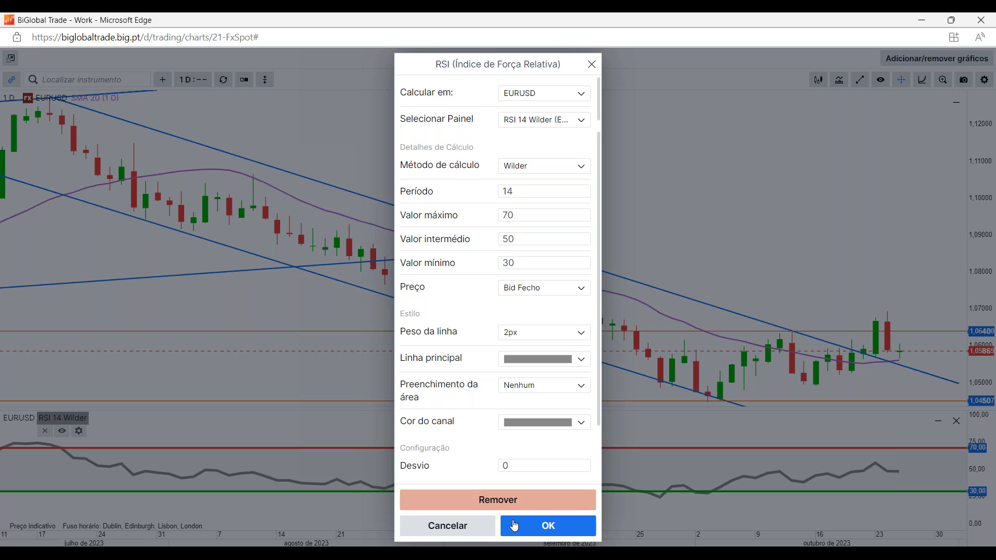
pyautogui.click(549, 527)
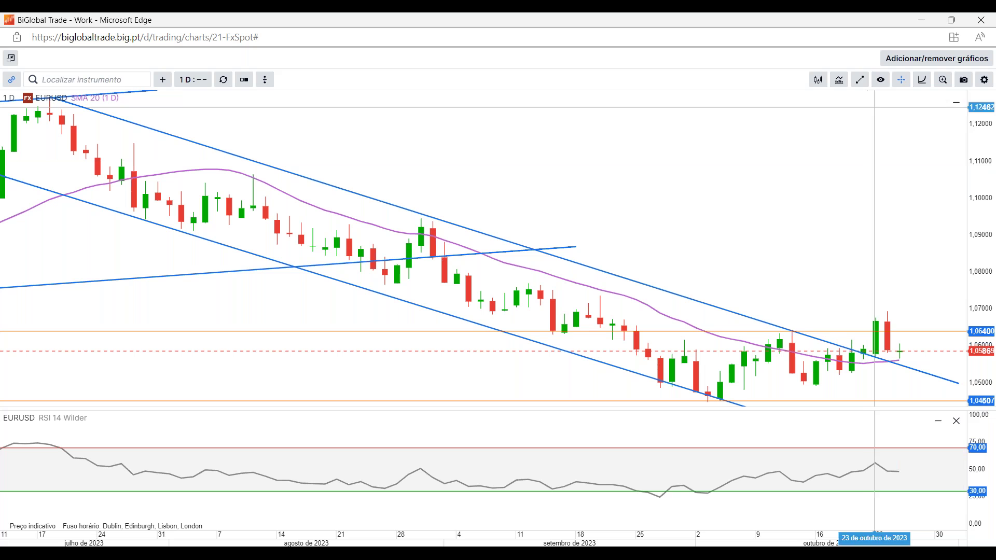
# Add the VOL (Volume) indicator in its own panel, and clear all indicators from the EURUSD chart
pyautogui.click(861, 83)
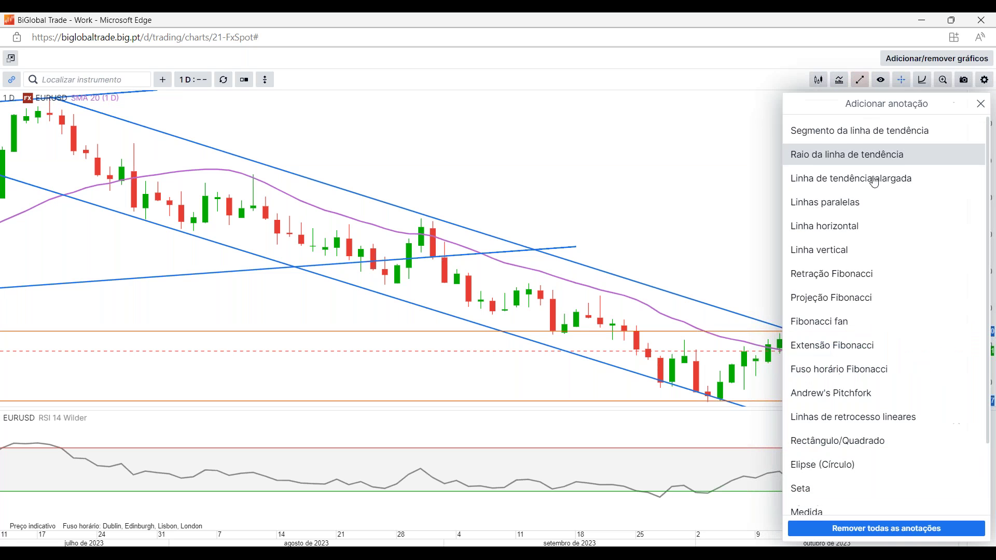
pyautogui.click(839, 80)
pyautogui.click(830, 247)
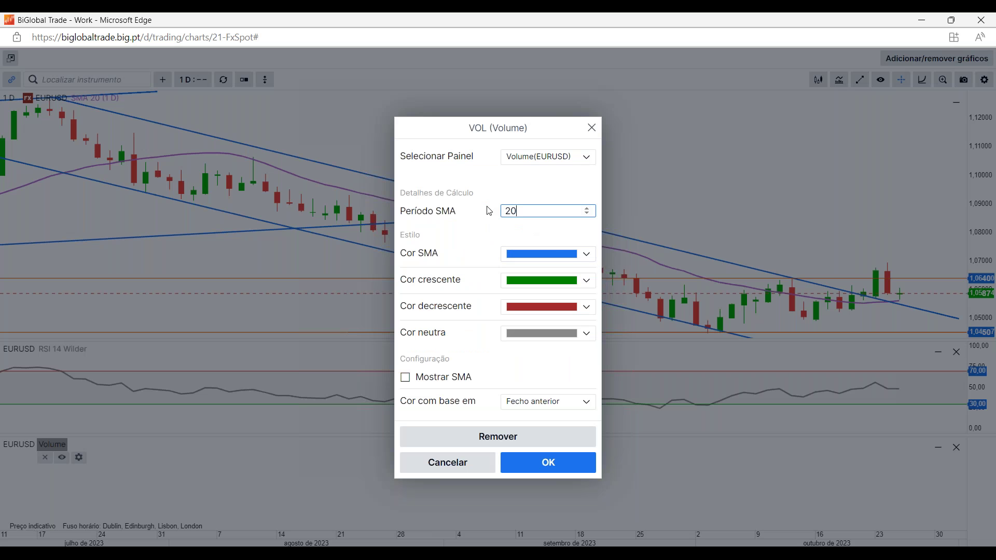
pyautogui.click(569, 462)
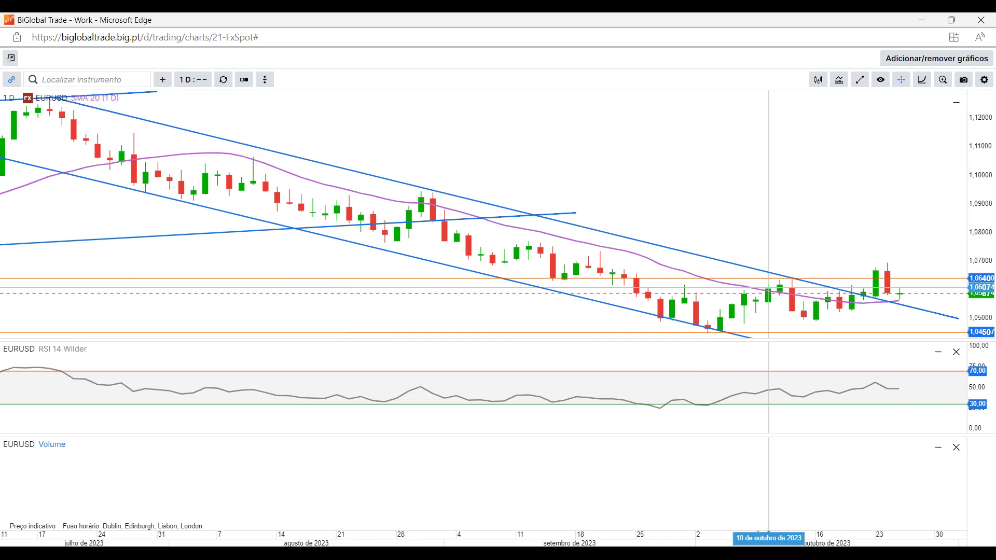
pyautogui.click(840, 80)
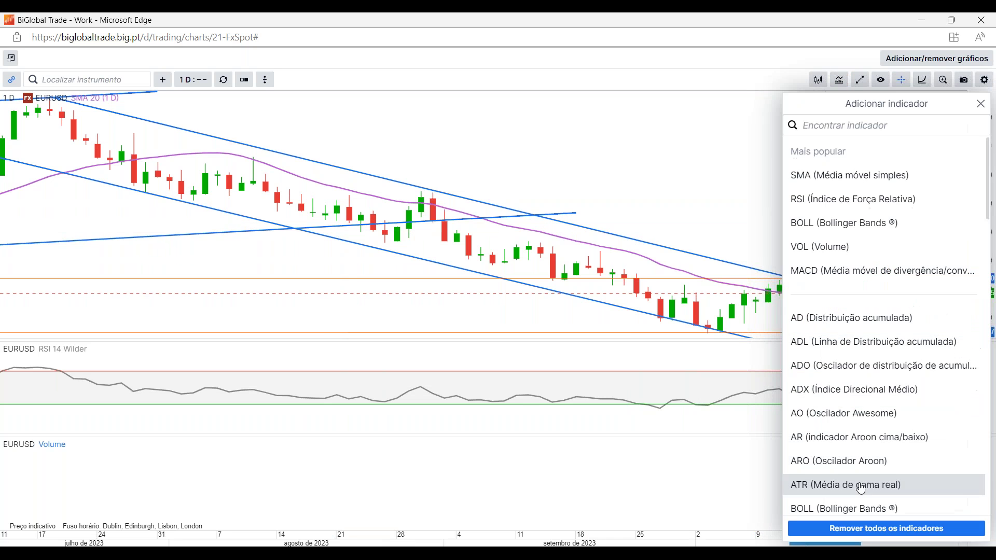
pyautogui.click(876, 529)
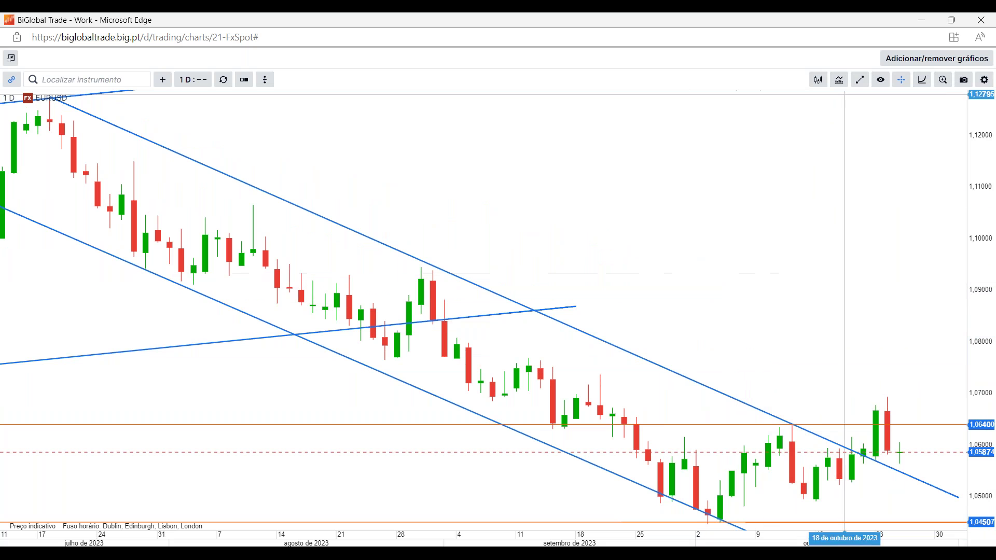
# Add an SMA (Média móvel simples) indicator with period 20 to the EURUSD chart, keeping the blue line
pyautogui.click(840, 81)
pyautogui.click(850, 176)
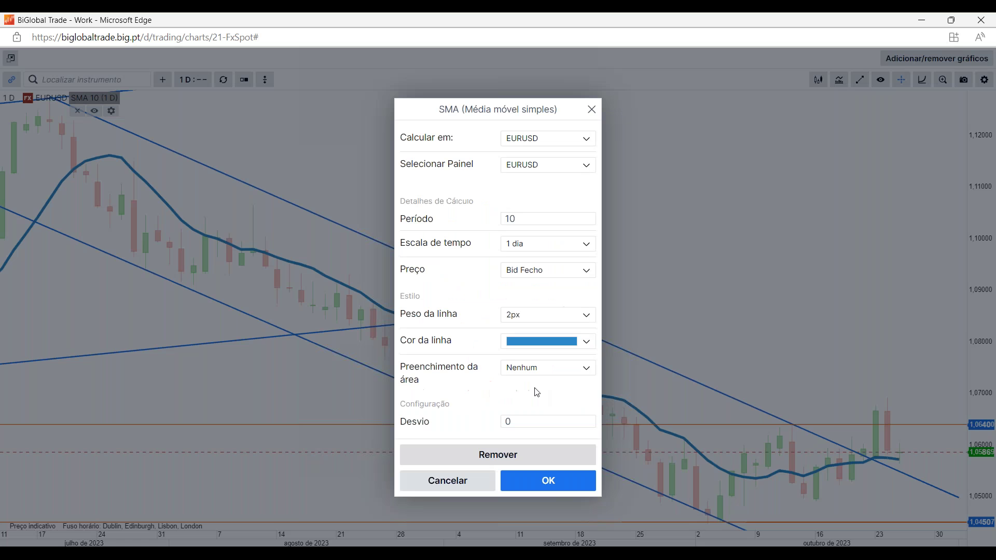
pyautogui.press('BackSpace')
pyautogui.press('BackSpace')
pyautogui.write('20')
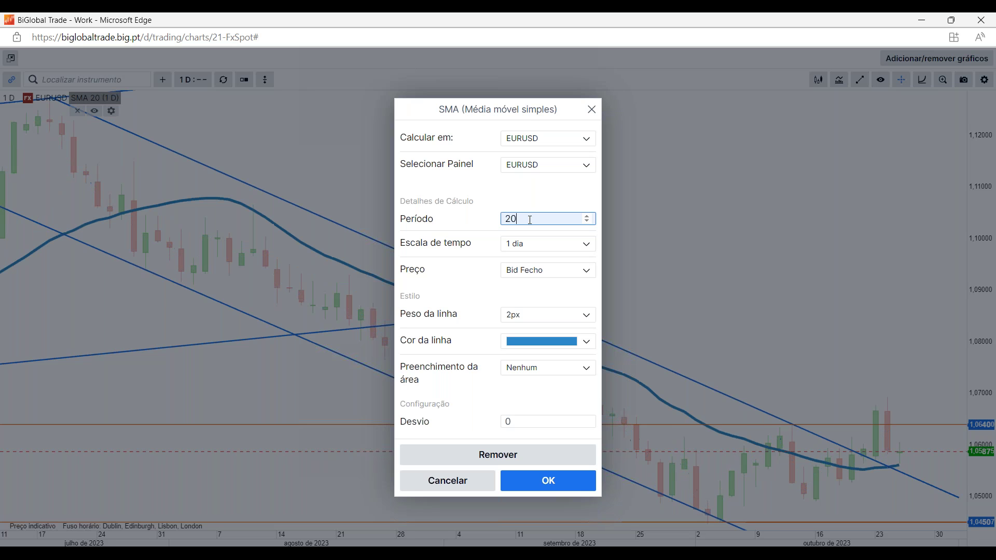
pyautogui.click(530, 491)
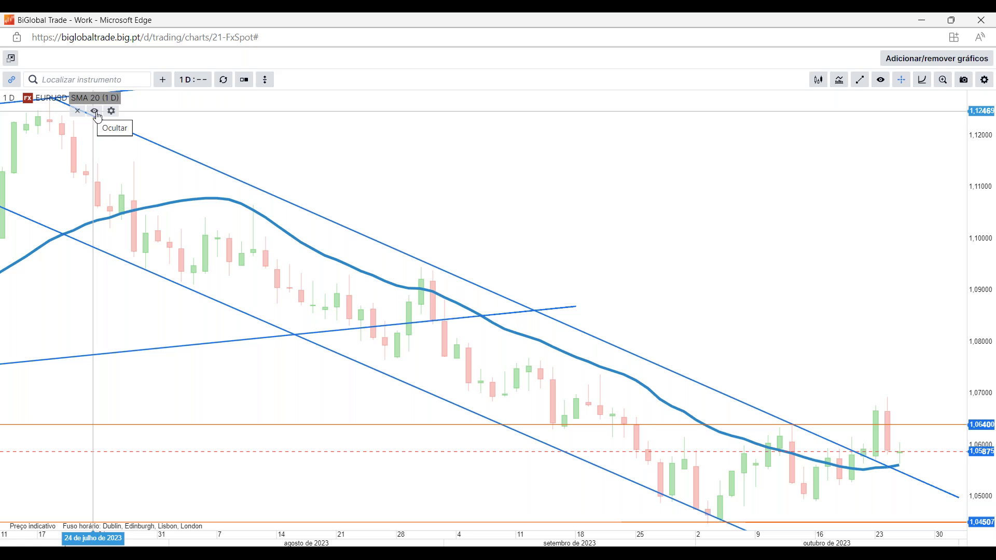
# Set the SMA indicator's period to 50, and remove the indicator from the EURUSD chart
pyautogui.click(111, 111)
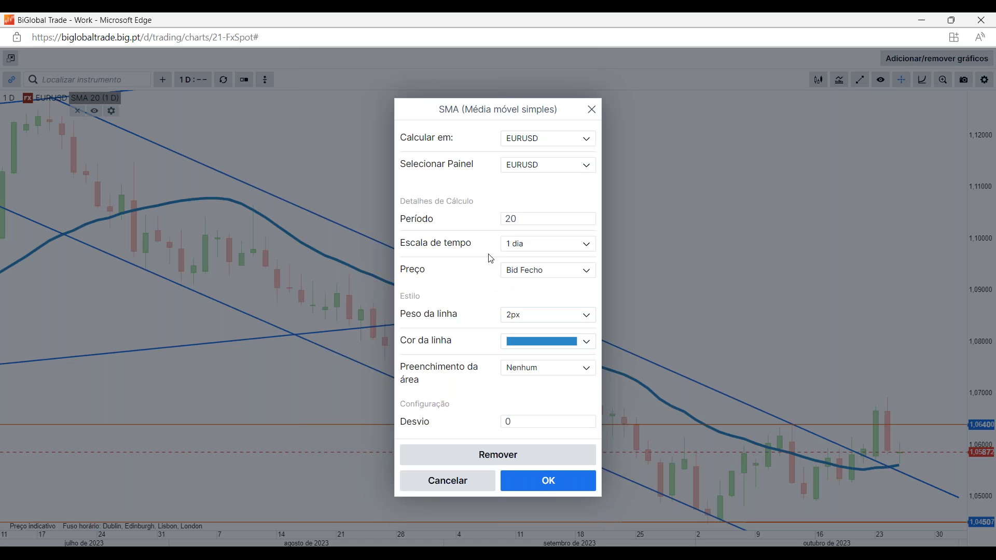
pyautogui.write('50')
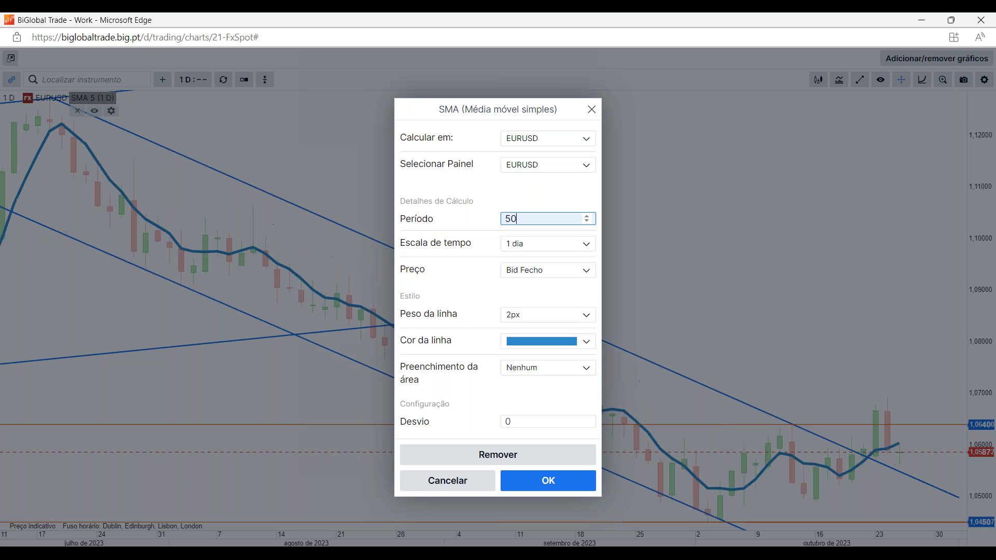
pyautogui.click(565, 486)
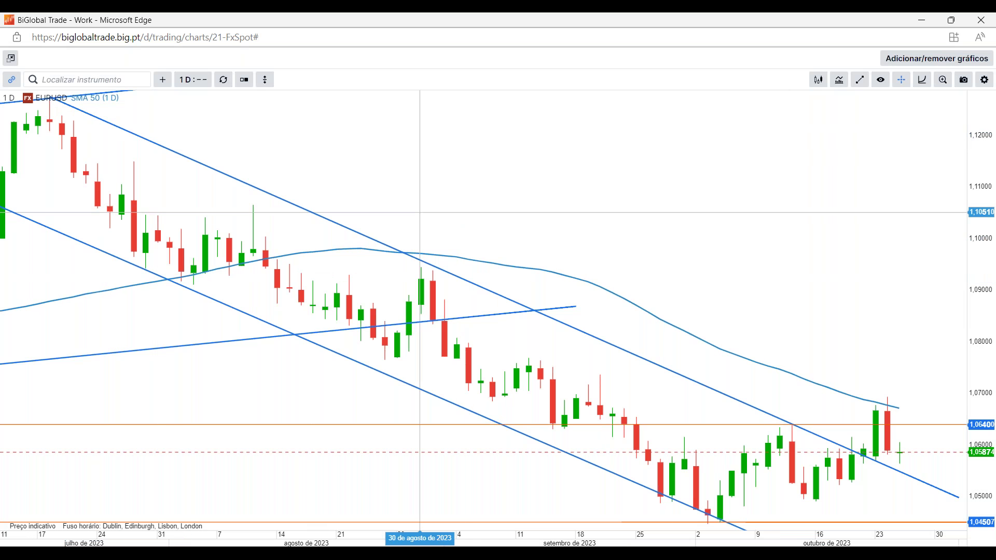
pyautogui.moveTo(100, 105)
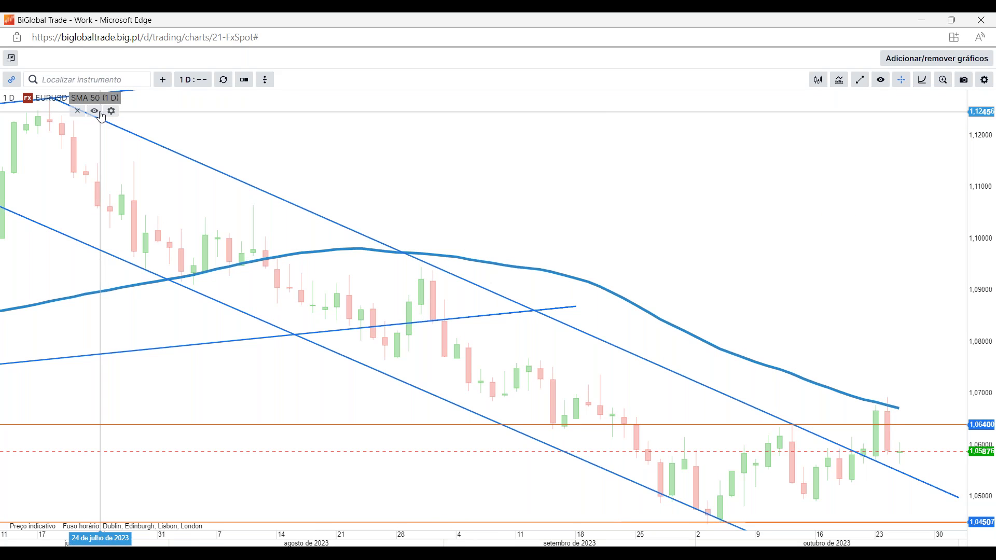
pyautogui.click(77, 111)
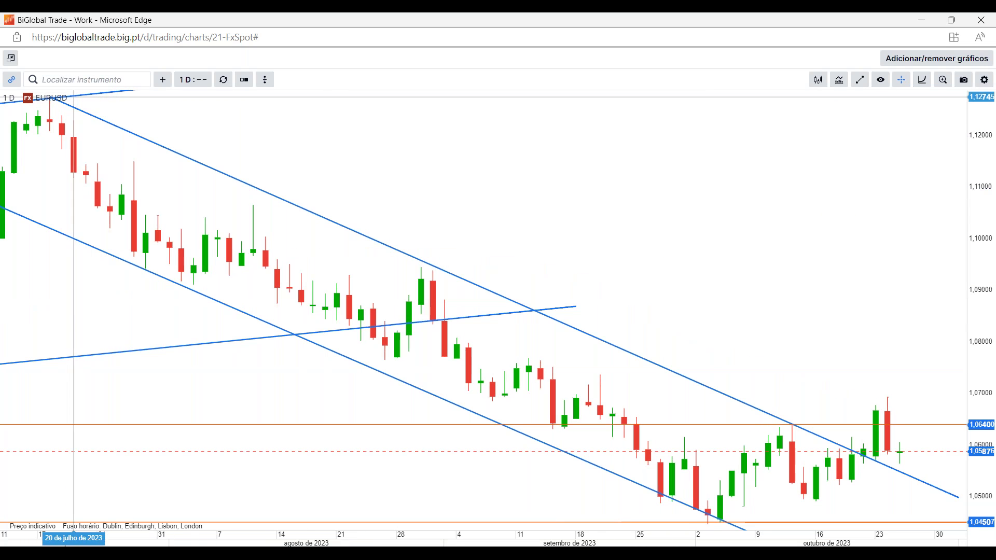
# Try drawing a trend line segment (Segmento da linha de tendência) from the July 2023 high to about 1,11058, and delete it
pyautogui.click(860, 79)
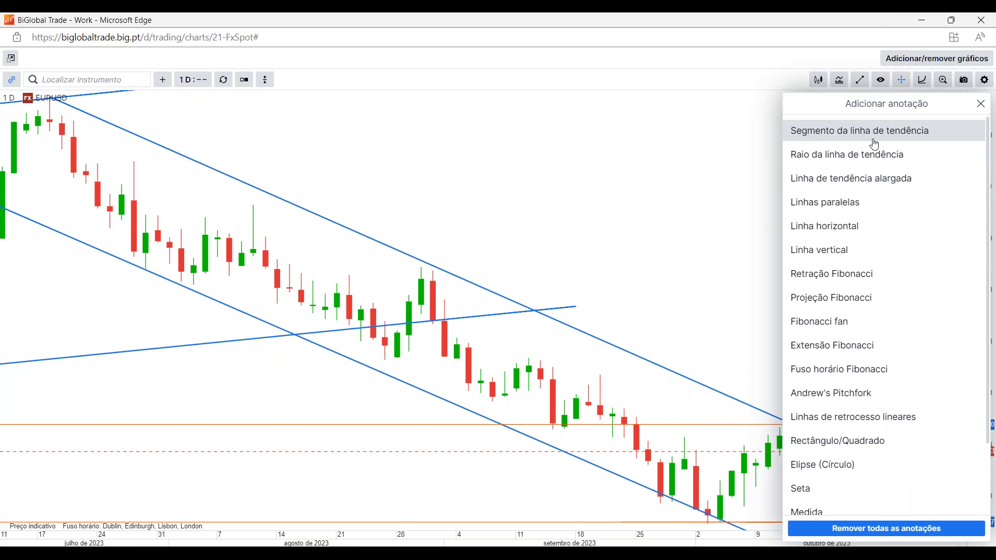
pyautogui.click(871, 136)
pyautogui.click(859, 82)
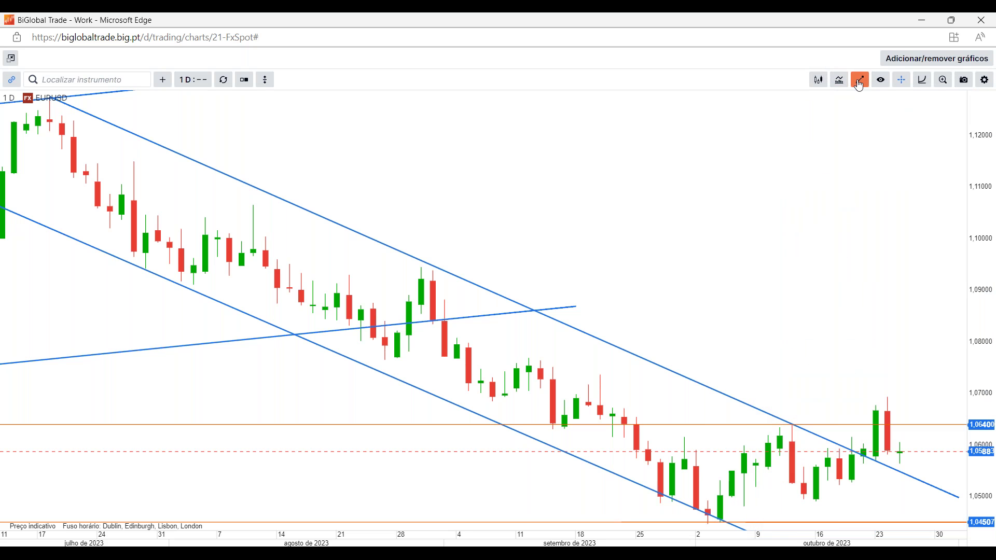
pyautogui.click(859, 82)
pyautogui.scroll(-2, 917, 299)
pyautogui.scroll(2, 917, 299)
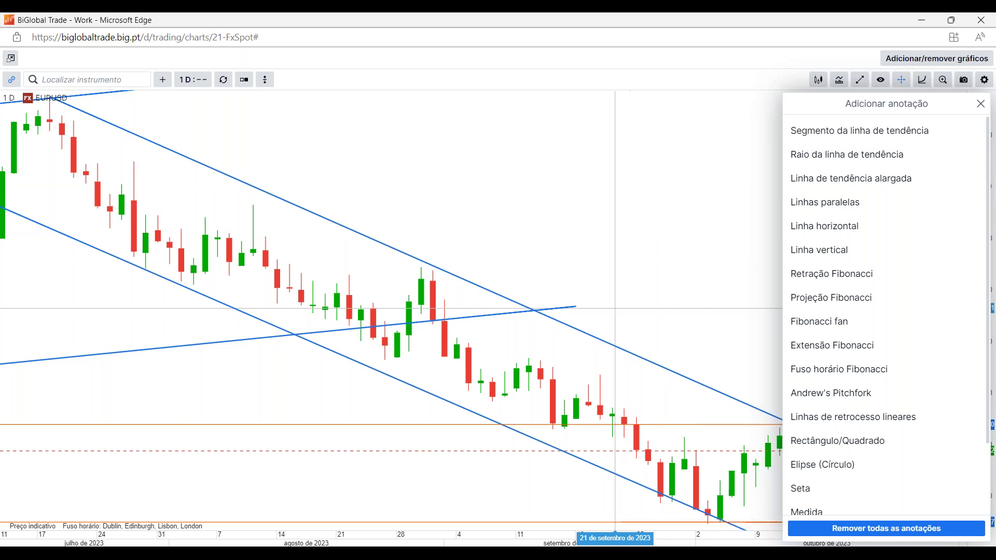
pyautogui.click(846, 133)
pyautogui.scroll(-5, 412, 234)
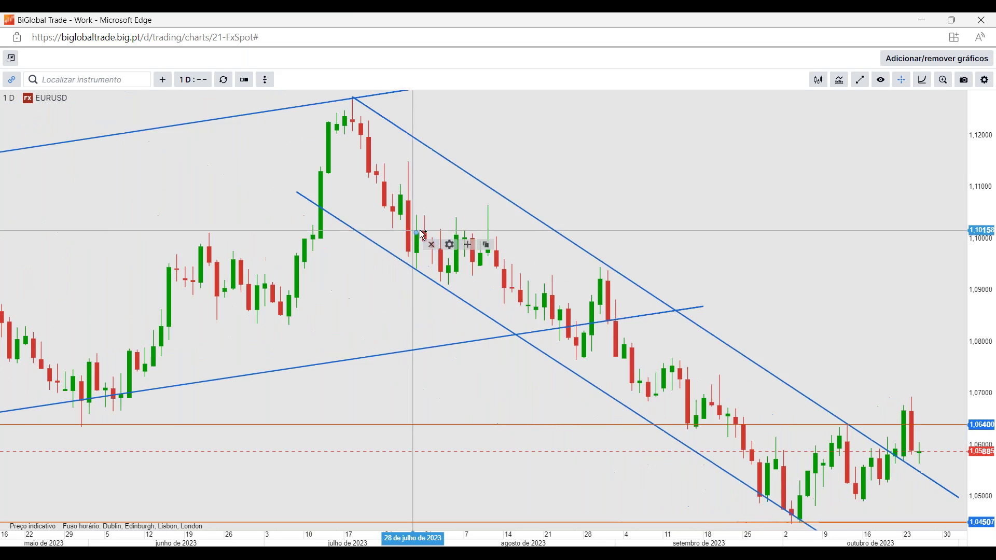
pyautogui.click(520, 97)
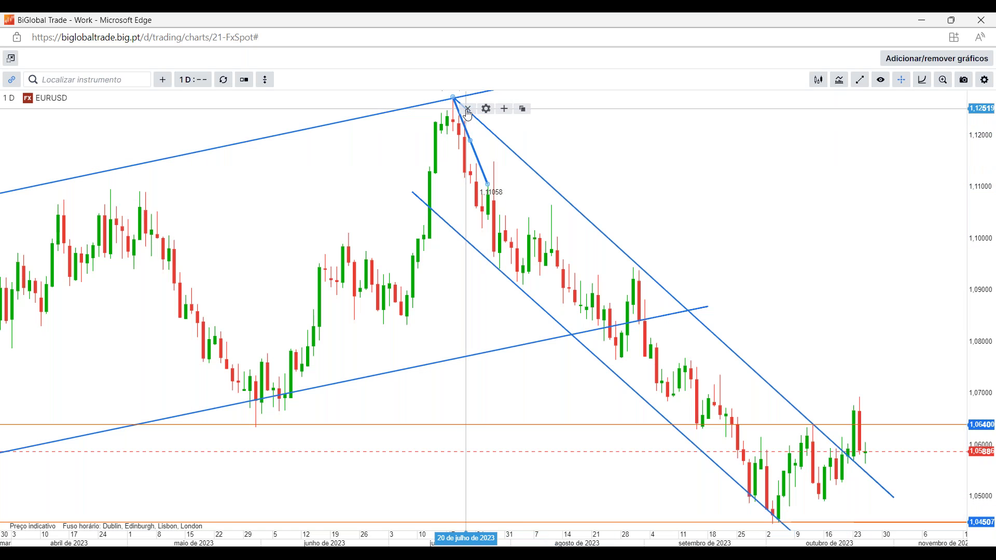
pyautogui.click(467, 110)
# Try the trend line segment again from 1,12750 at the July 2023 high to about 1,11564, and delete it
pyautogui.scroll(-5, 723, 223)
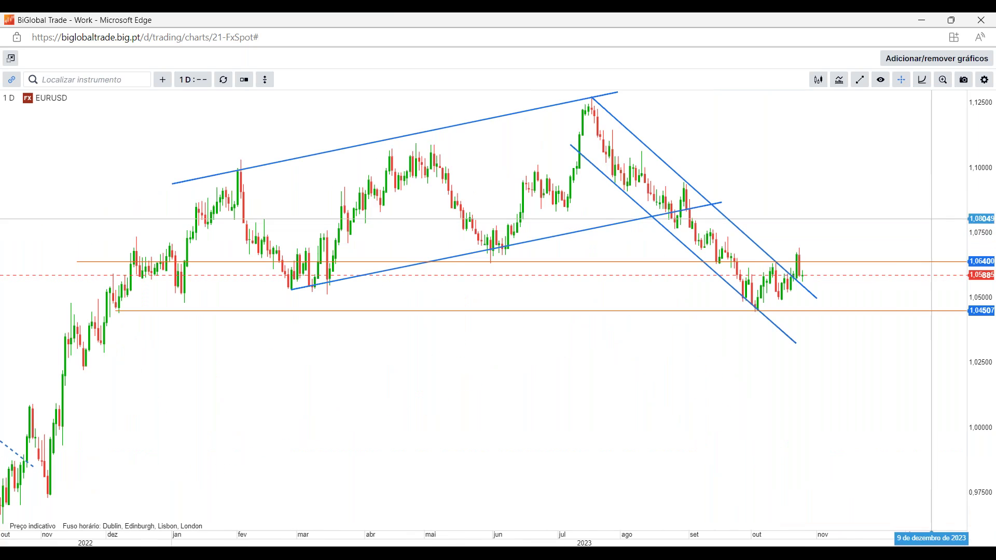
pyautogui.scroll(5, 745, 220)
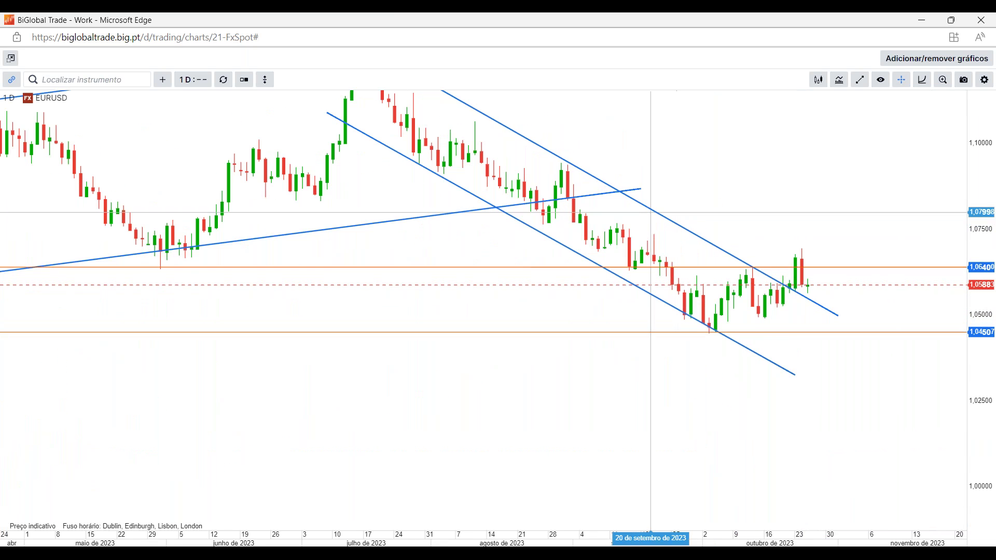
pyautogui.moveTo(789, 221); pyautogui.dragTo(499, 219)
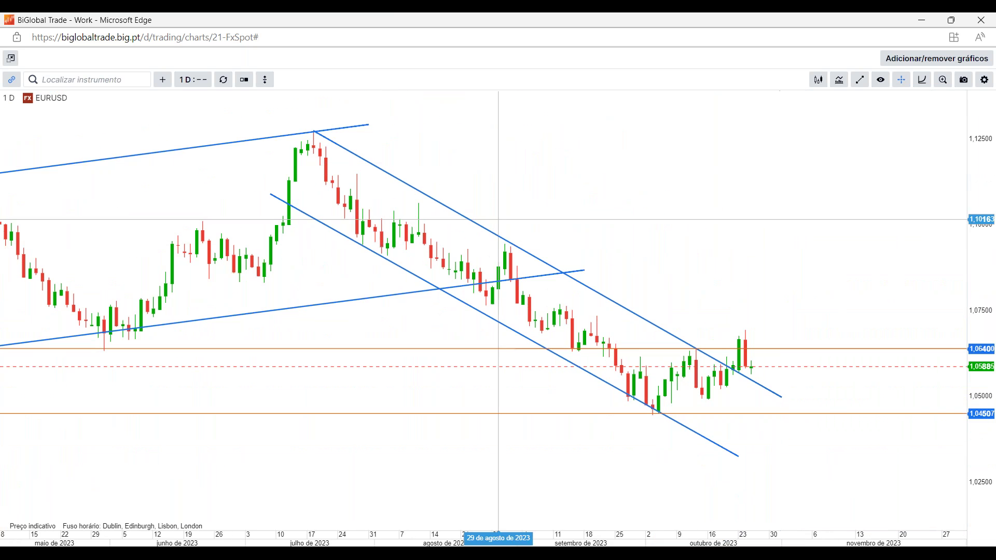
pyautogui.click(860, 80)
pyautogui.click(841, 139)
pyautogui.click(313, 131)
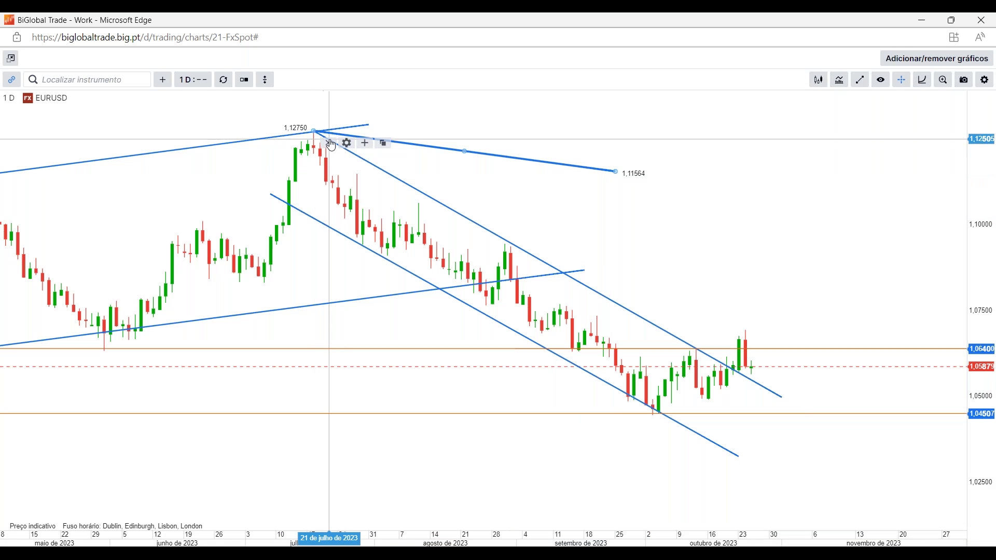
# Delete the upper and lower lines of the existing descending channel that starts in July 2023
pyautogui.click(374, 164)
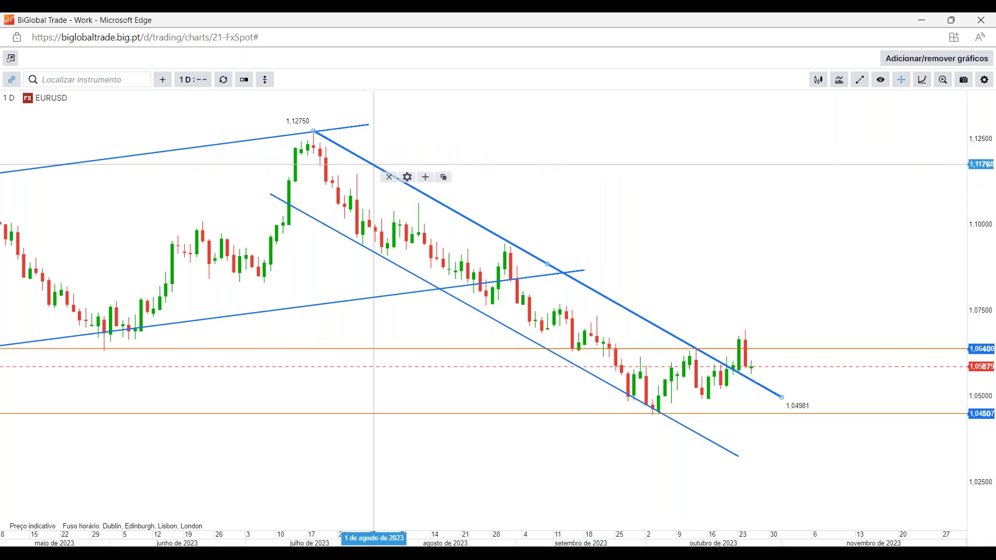
pyautogui.click(389, 177)
pyautogui.click(378, 254)
pyautogui.click(393, 266)
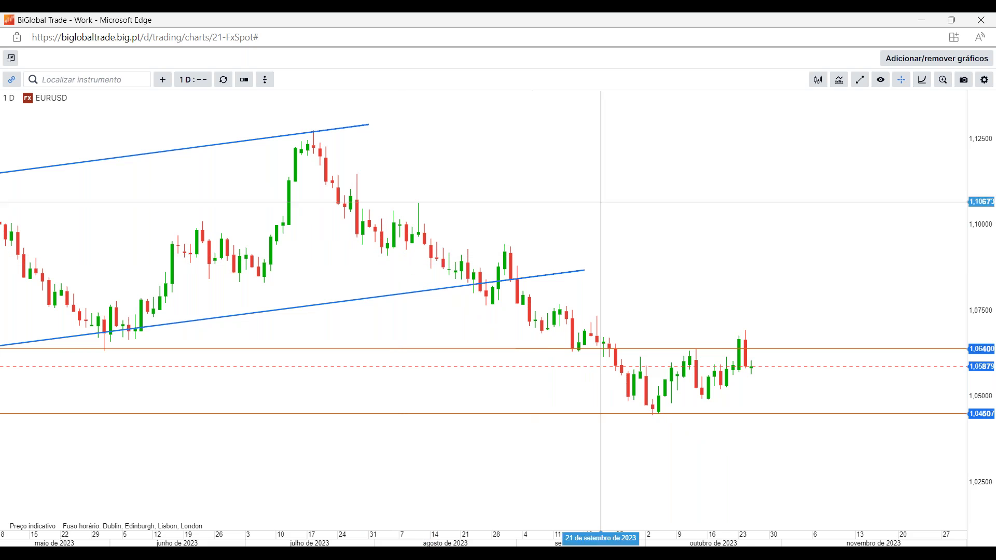
# Draw a descending trend line segment from the July 2023 high at 1,12750 along the later highs to about 1,03373
pyautogui.click(859, 81)
pyautogui.click(829, 129)
pyautogui.moveTo(315, 131); pyautogui.dragTo(851, 453)
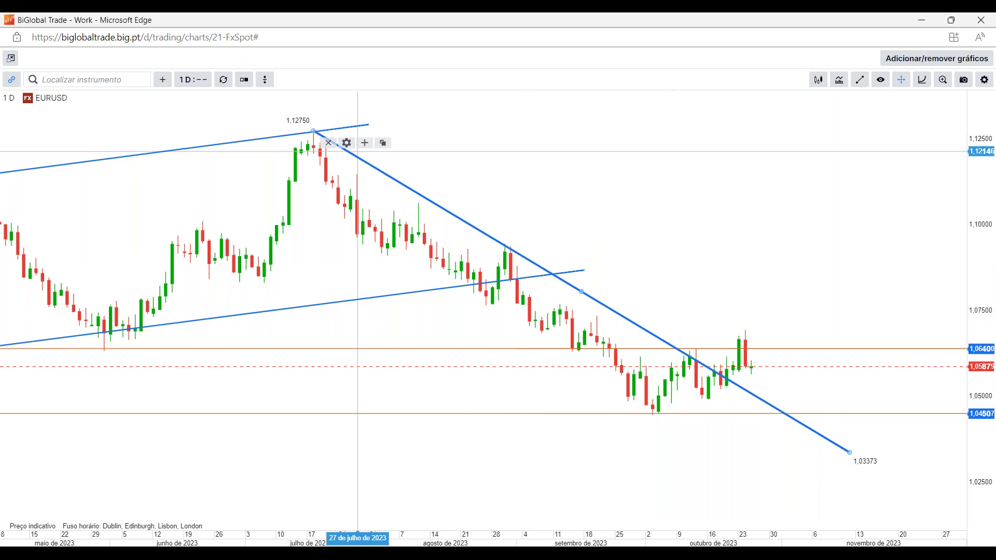
# Duplicate the descending trend line, place the copy along the lows from about 1,11292 to 1,01915, and accept its settings unchanged
pyautogui.click(382, 145)
pyautogui.moveTo(489, 215); pyautogui.dragTo(507, 222)
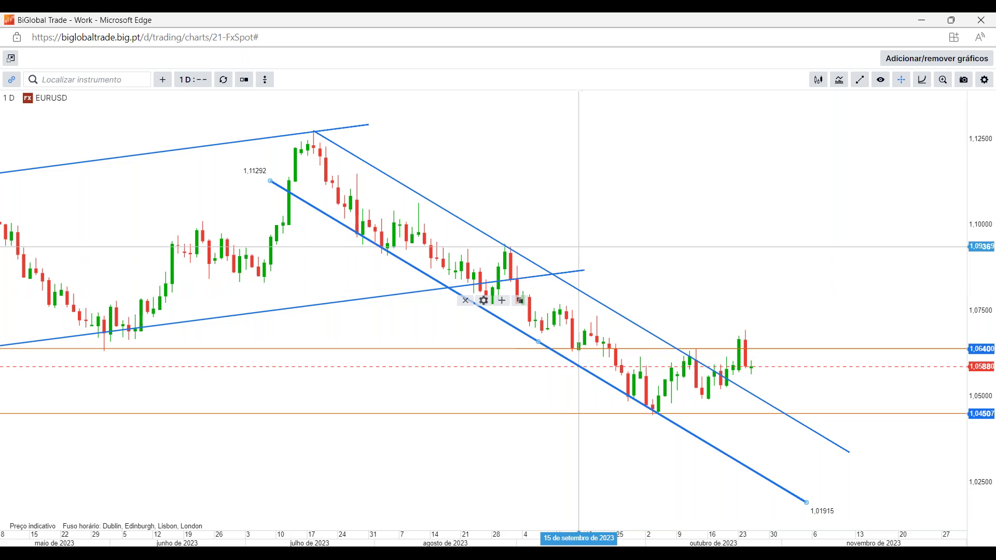
pyautogui.click(484, 301)
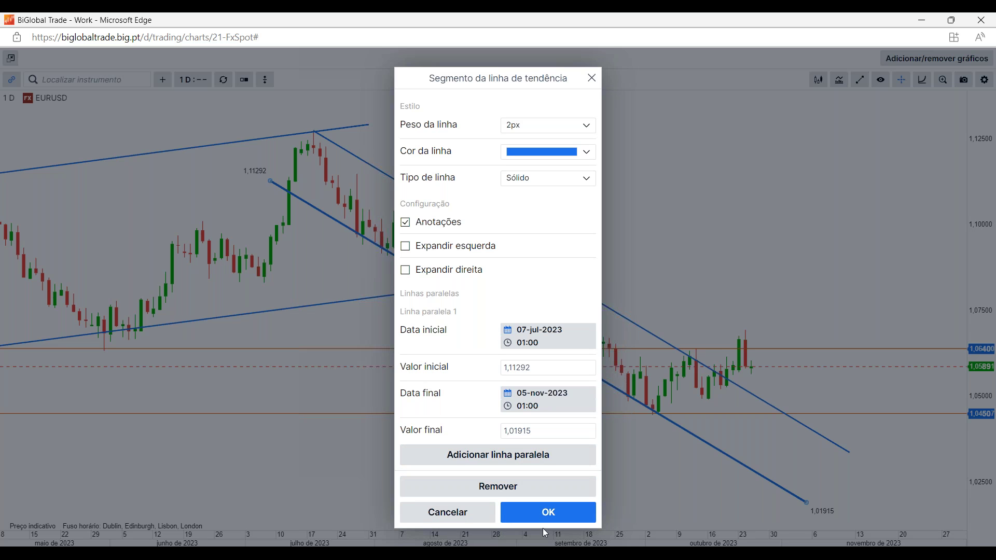
pyautogui.click(540, 513)
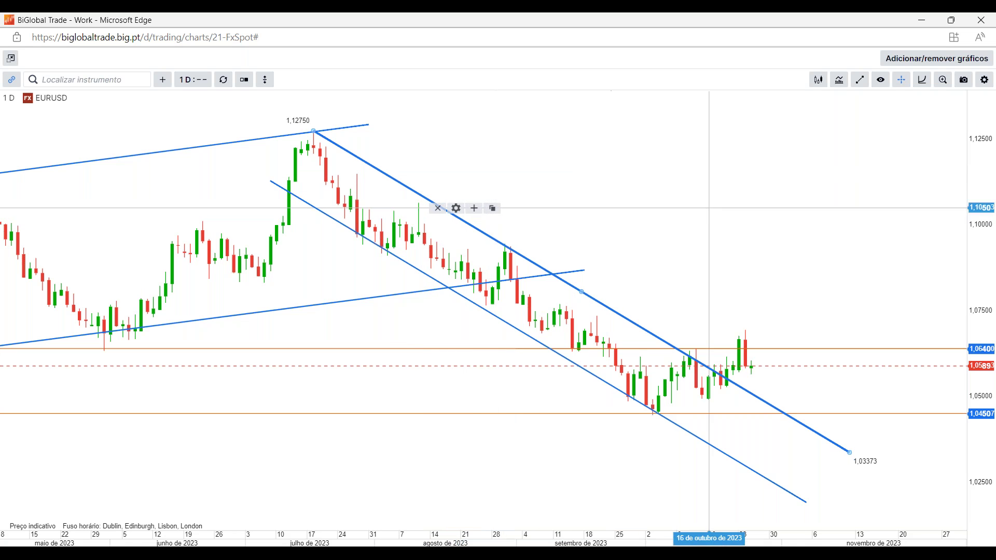
# Place a horizontal line (Linha horizontal) on the EURUSD chart and delete it
pyautogui.click(861, 80)
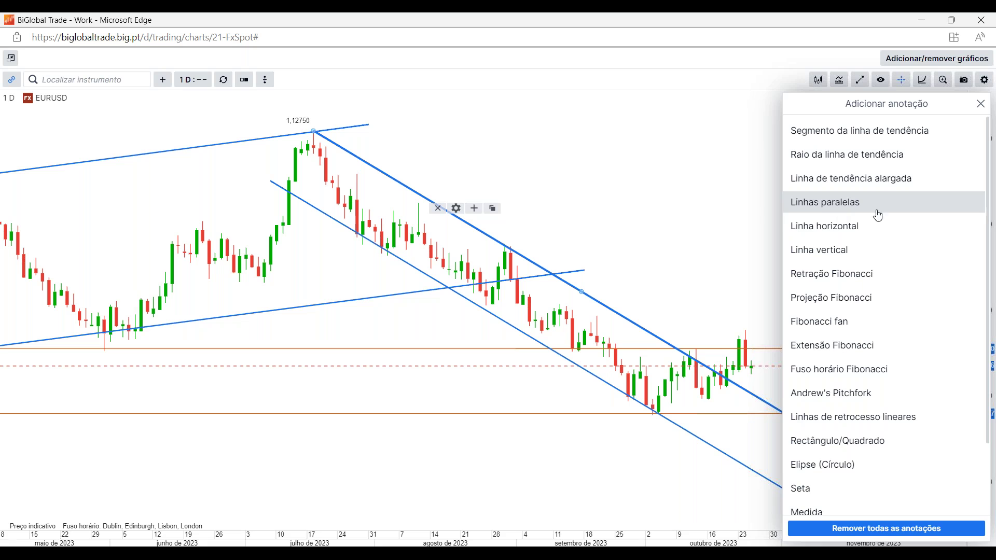
pyautogui.click(835, 233)
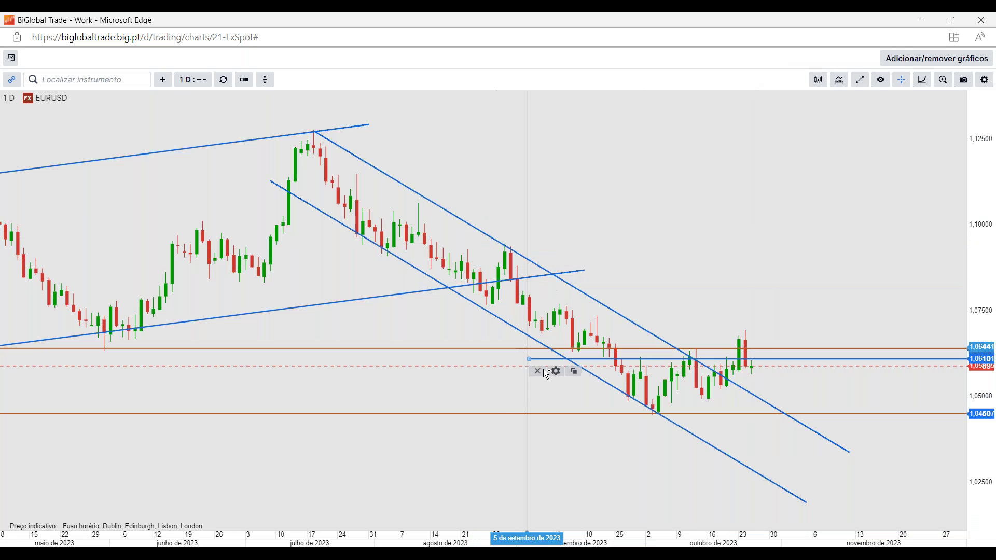
pyautogui.click(560, 304)
pyautogui.press('Delete')
# Draw a Fibonacci retracement (Retração Fibonacci) from about 1,12743 near the July high down to about 1,03675, and delete it
pyautogui.click(859, 84)
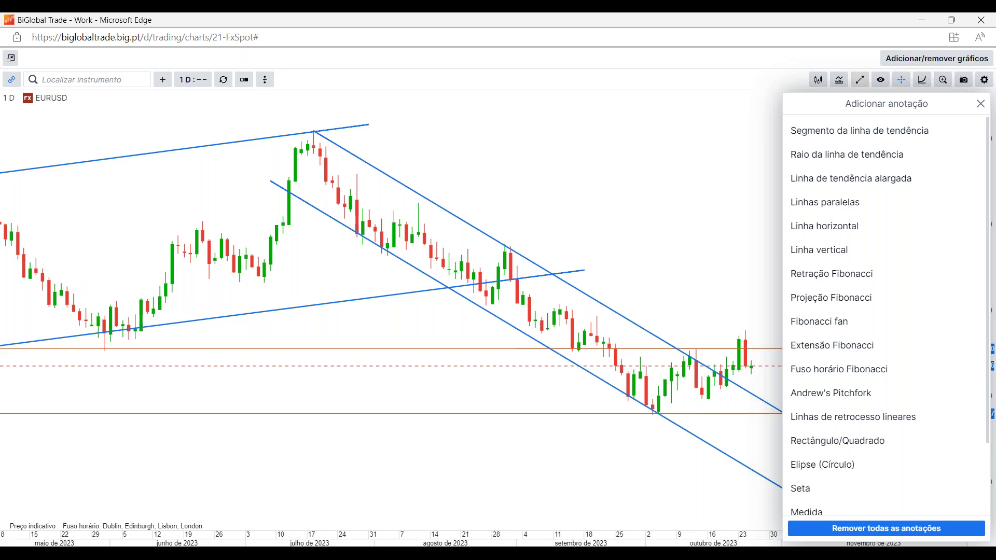
pyautogui.click(876, 278)
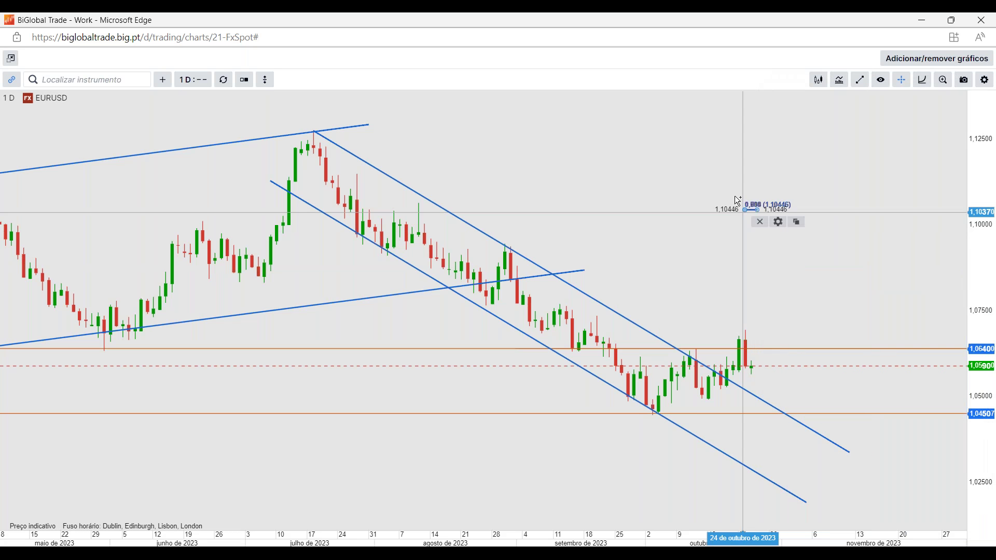
pyautogui.moveTo(547, 254)
pyautogui.mouseDown()
pyautogui.moveTo(334, 136)
pyautogui.moveTo(358, 136)
pyautogui.moveTo(559, 311)
pyautogui.moveTo(519, 415)
pyautogui.moveTo(641, 445)
pyautogui.moveTo(718, 441)
pyautogui.moveTo(702, 442)
pyautogui.mouseUp()
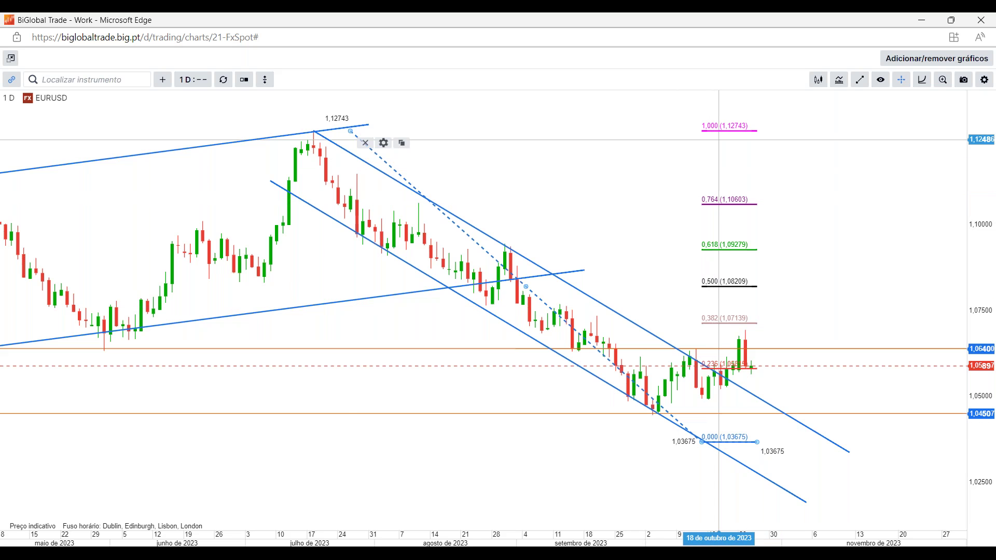
pyautogui.click(365, 143)
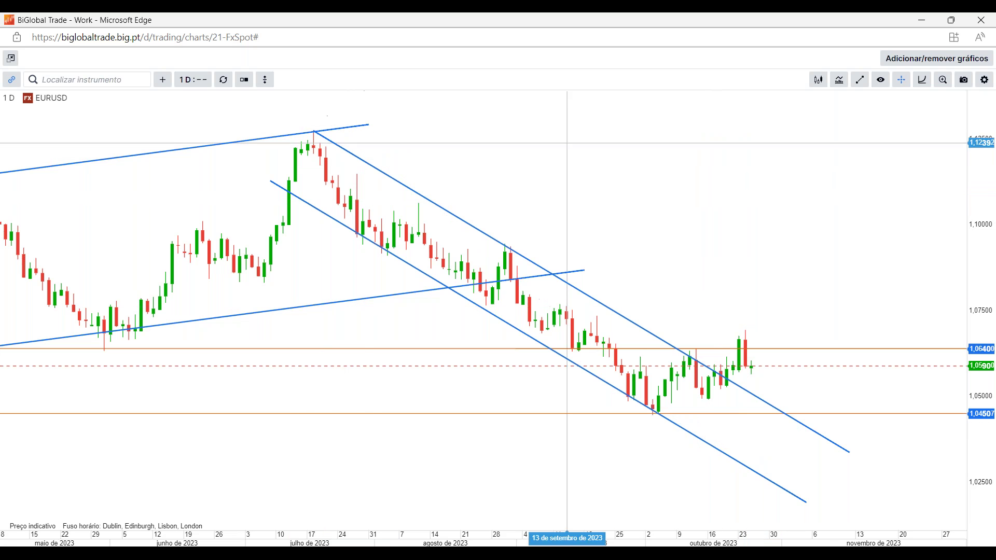
pyautogui.click(861, 79)
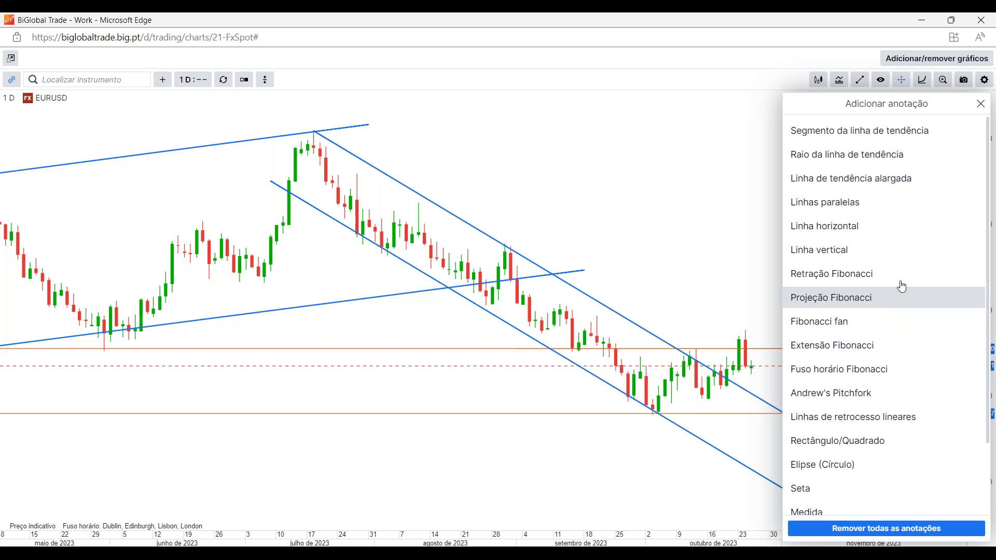
pyautogui.scroll(-2, 894, 311)
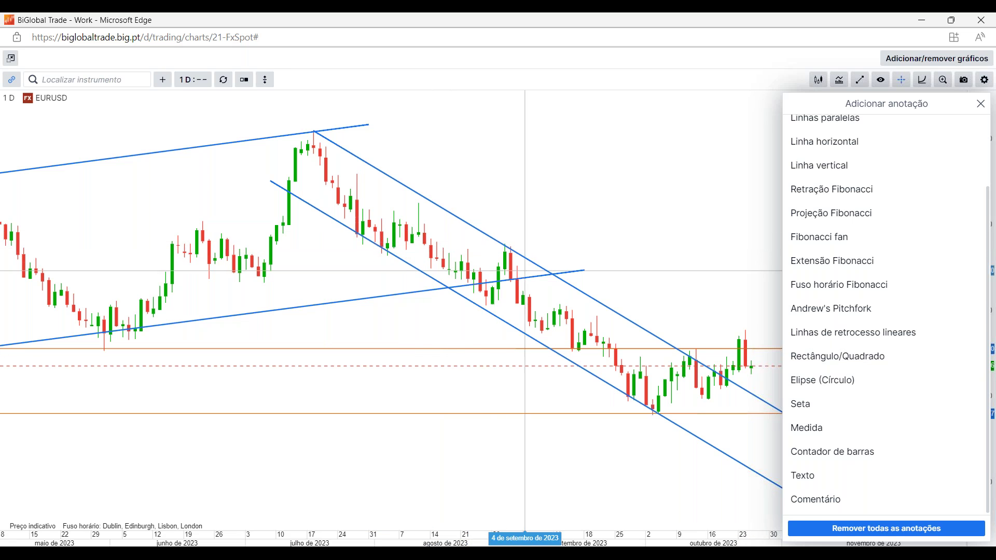
pyautogui.click(548, 260)
# Draw an upward arrow (Seta) near the latest candles from about 1,04819 to 1,07470, and delete it
pyautogui.click(859, 82)
pyautogui.scroll(-3, 851, 384)
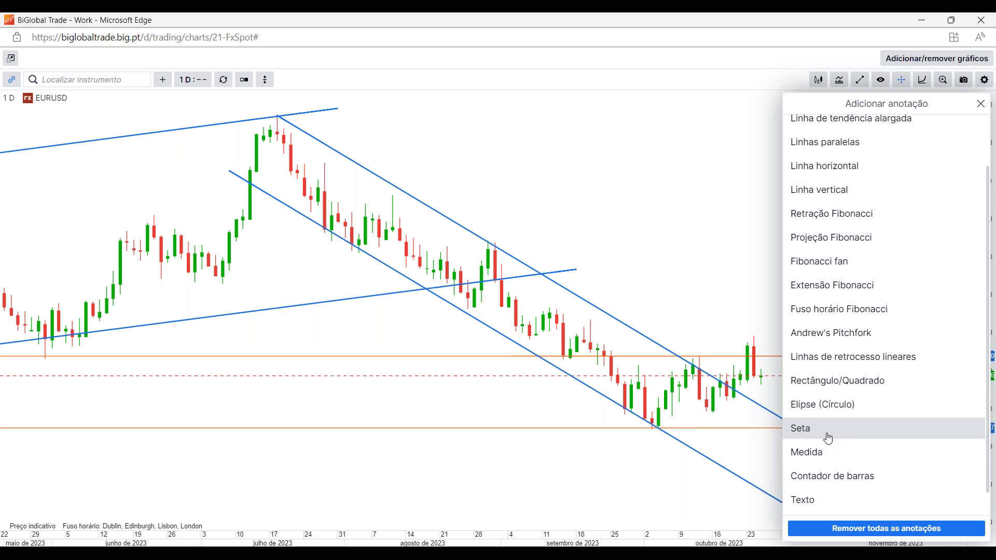
pyautogui.scroll(-1, 862, 431)
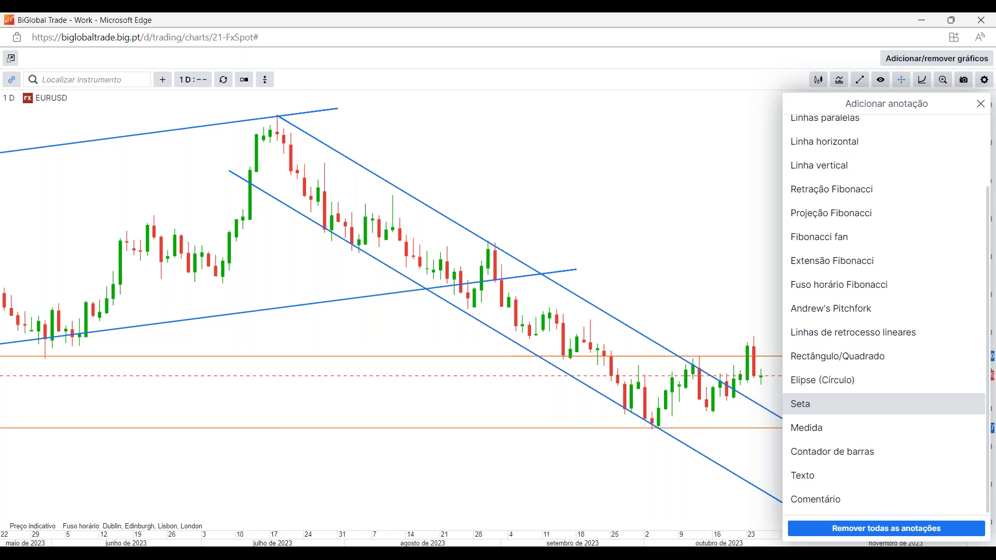
pyautogui.click(842, 411)
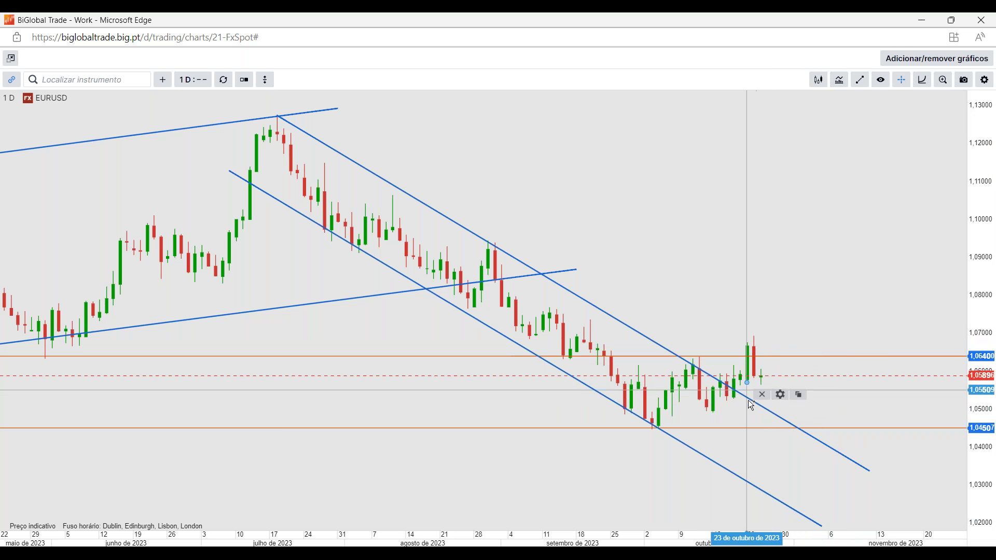
pyautogui.click(818, 320)
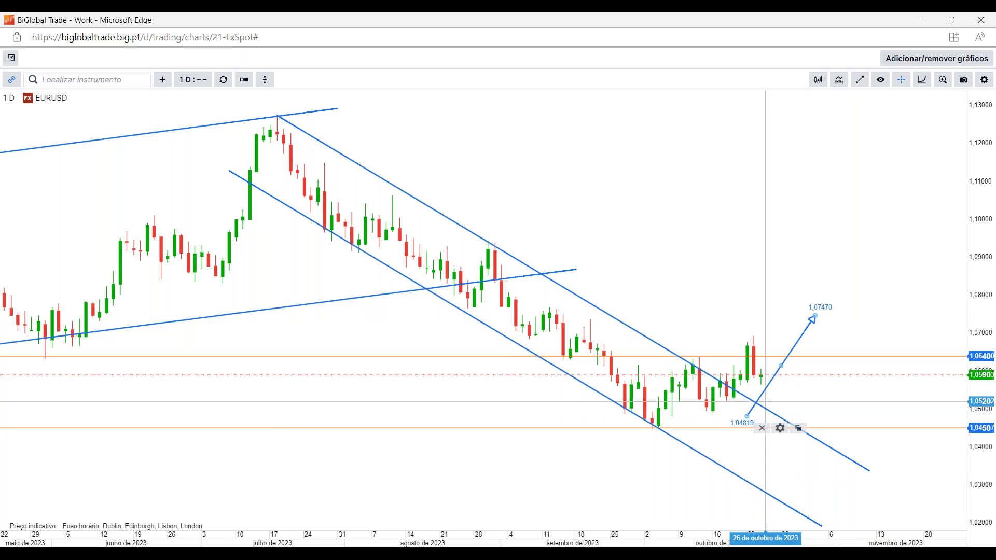
pyautogui.click(763, 428)
pyautogui.click(862, 81)
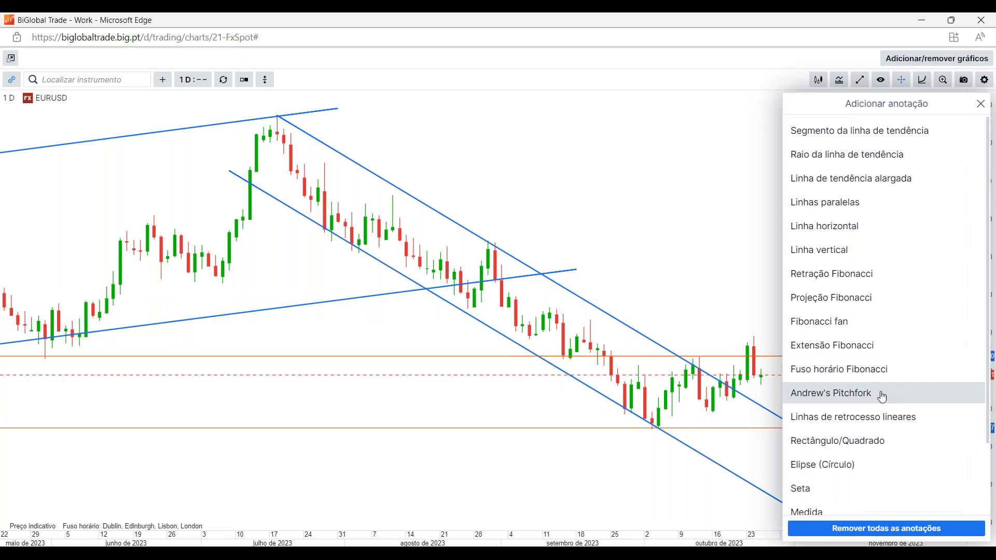
pyautogui.scroll(-2, 816, 396)
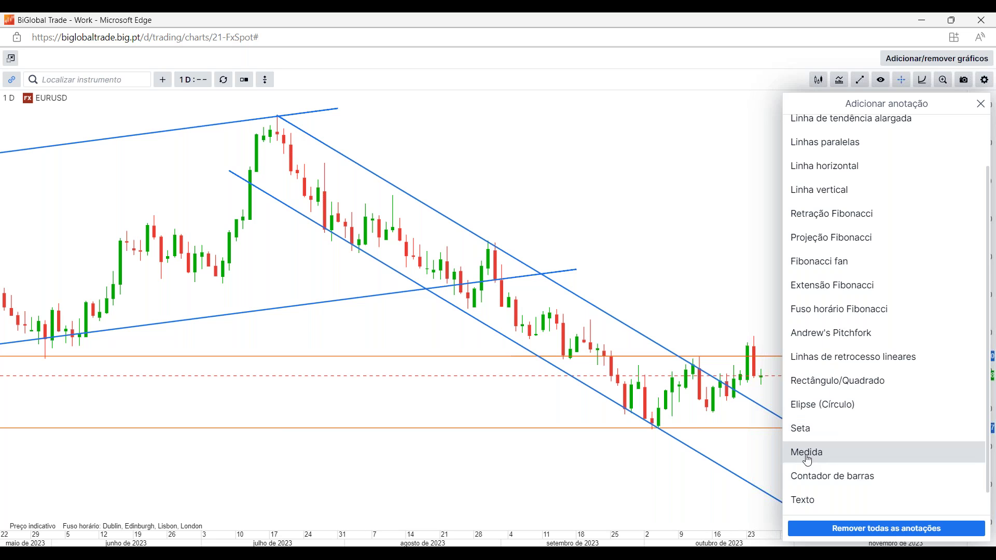
pyautogui.scroll(2, 877, 273)
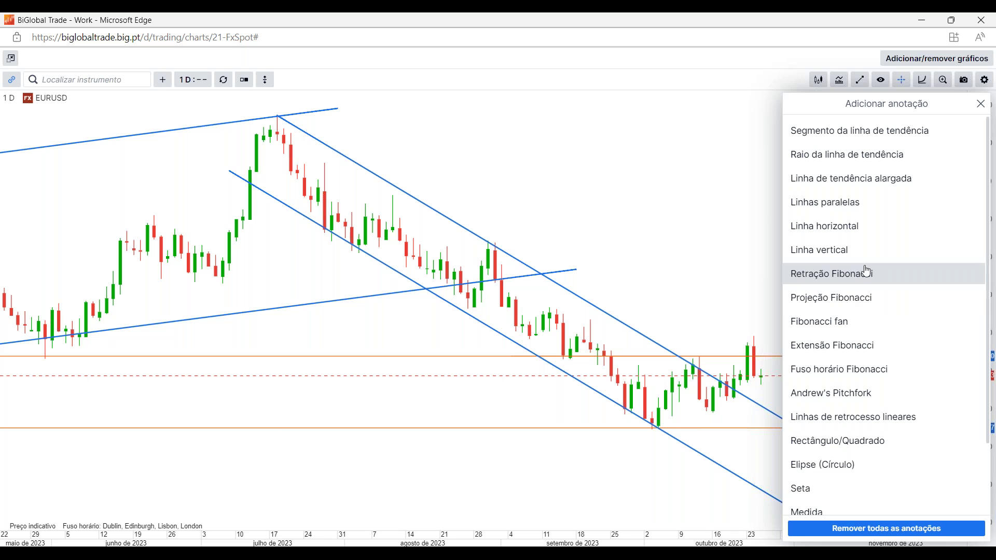
# Measure the body of the red 24 October 2023 candle from its lower to its upper edge with a Medida annotation
pyautogui.scroll(-2, 826, 440)
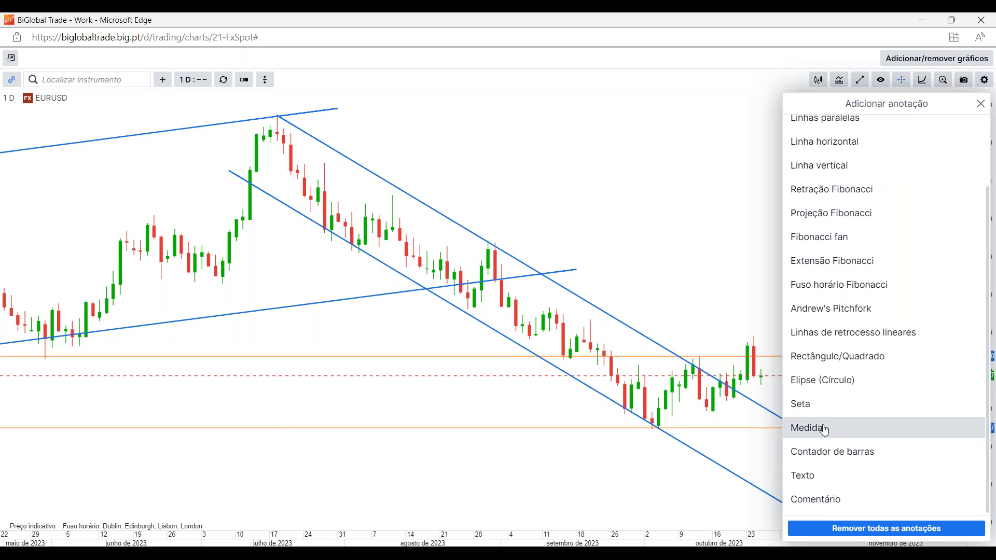
pyautogui.click(825, 429)
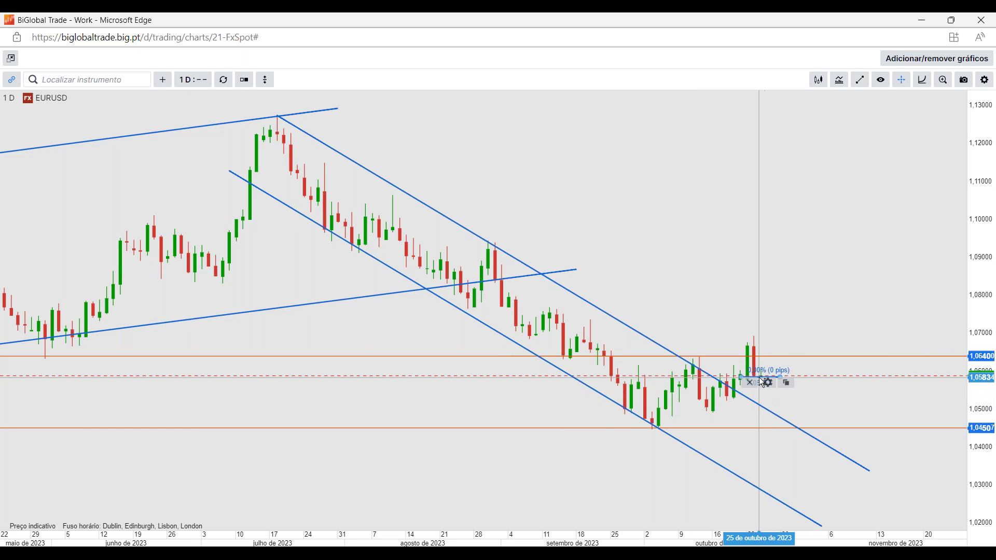
pyautogui.scroll(5, 761, 384)
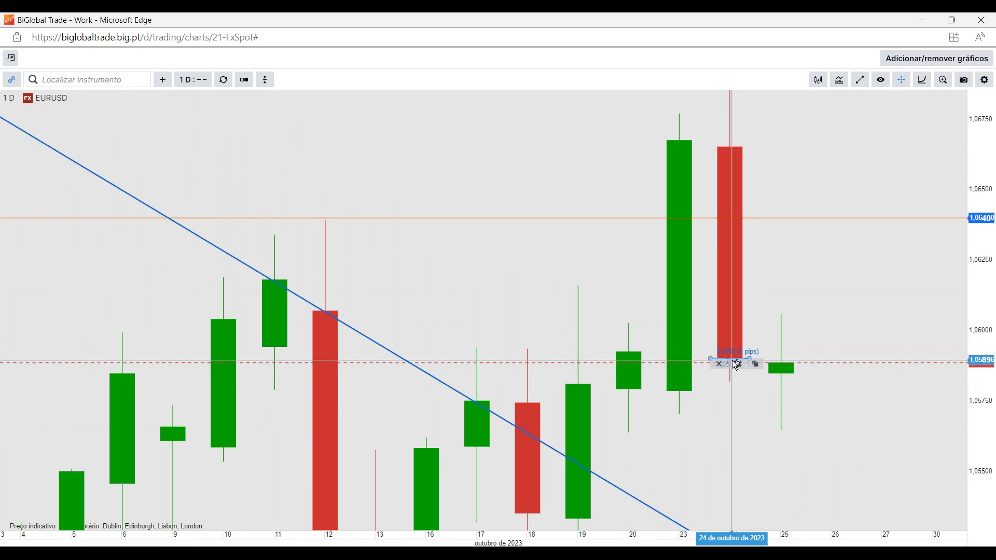
pyautogui.moveTo(758, 347); pyautogui.dragTo(769, 152)
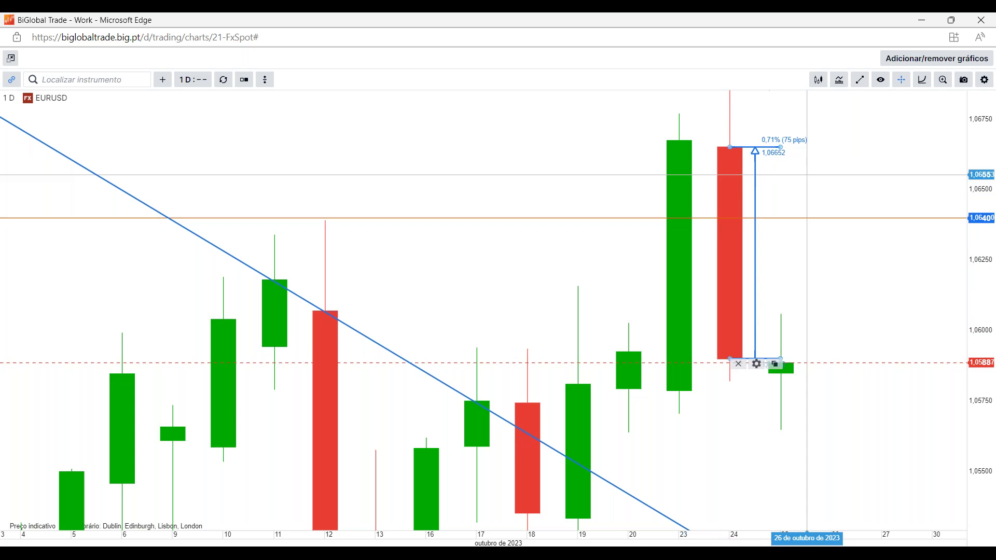
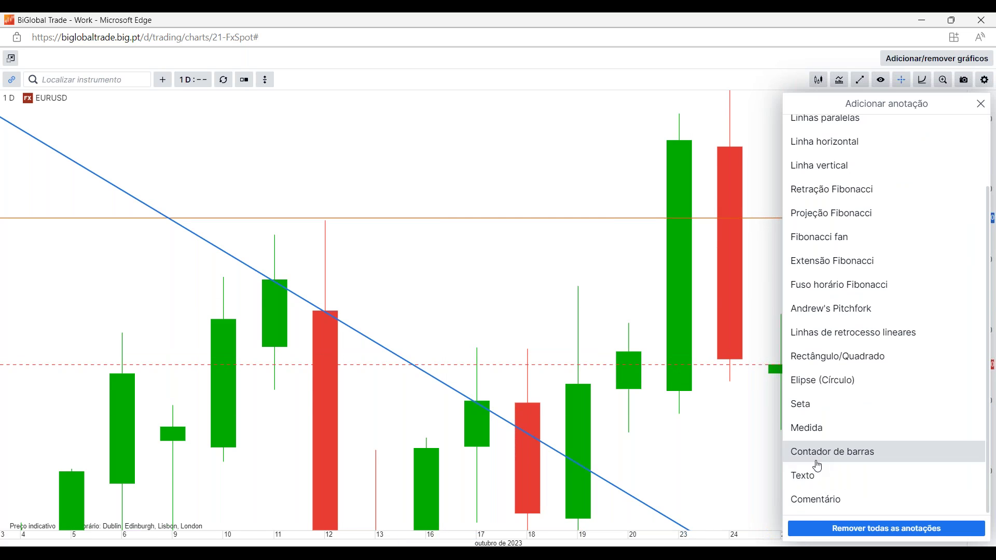
# Locate the "EUR/USD - Velas Diárias" text annotation above the mid-2022 candles and leave it deselected
pyautogui.scroll(-3, 613, 351)
pyautogui.scroll(-10, 612, 351)
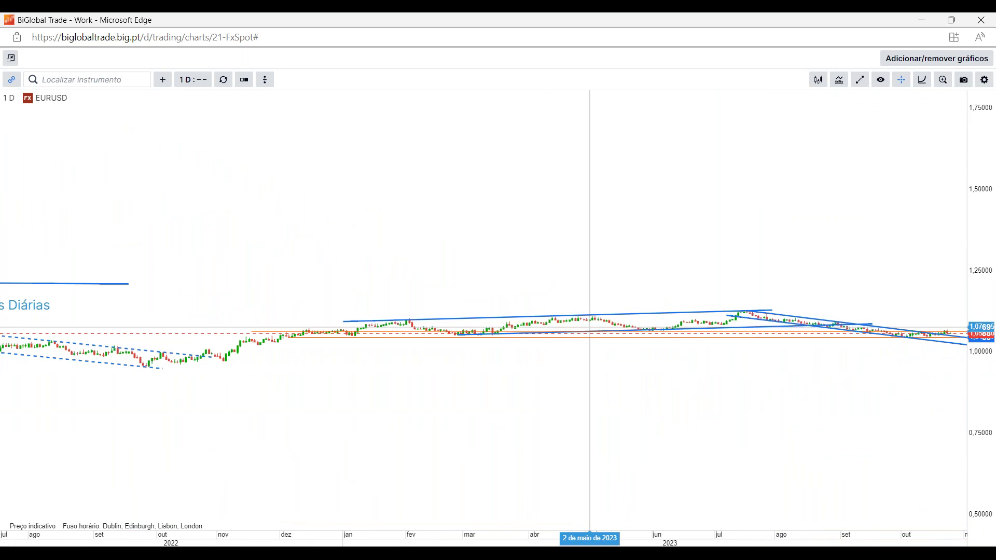
pyautogui.scroll(10, 590, 327)
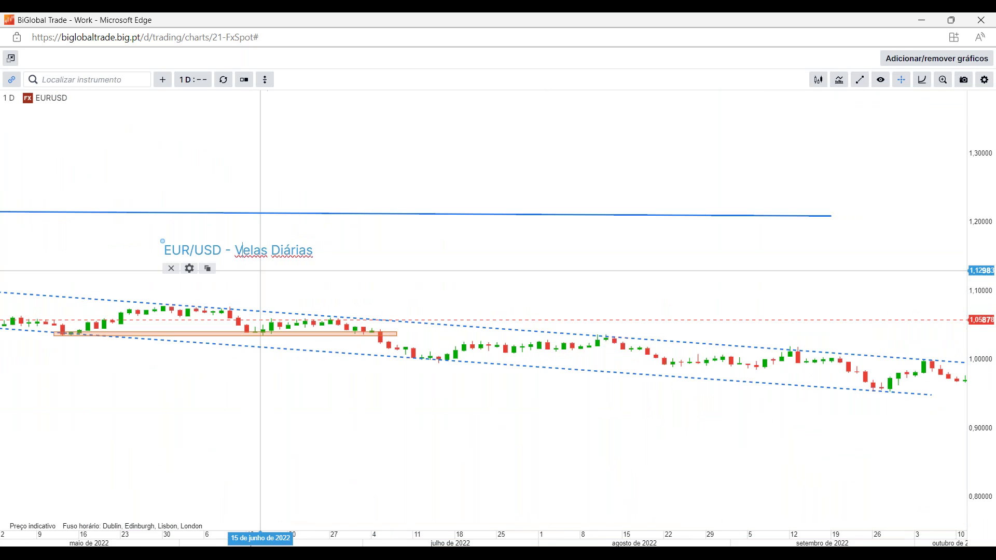
pyautogui.click(337, 306)
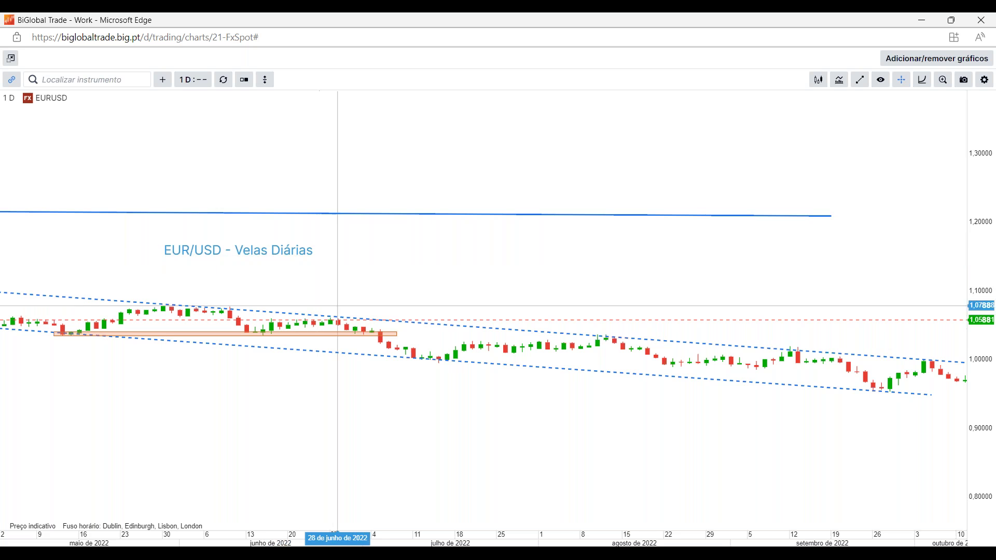
# Examine the descending channel and the horizontal price levels around September and October 2023 at several zoom levels
pyautogui.scroll(-5, 467, 291)
pyautogui.scroll(3, 565, 283)
pyautogui.moveTo(789, 283); pyautogui.dragTo(573, 270)
pyautogui.scroll(2, 722, 259)
pyautogui.scroll(-2, 732, 252)
pyautogui.scroll(3, 822, 249)
pyautogui.scroll(2, 379, 228)
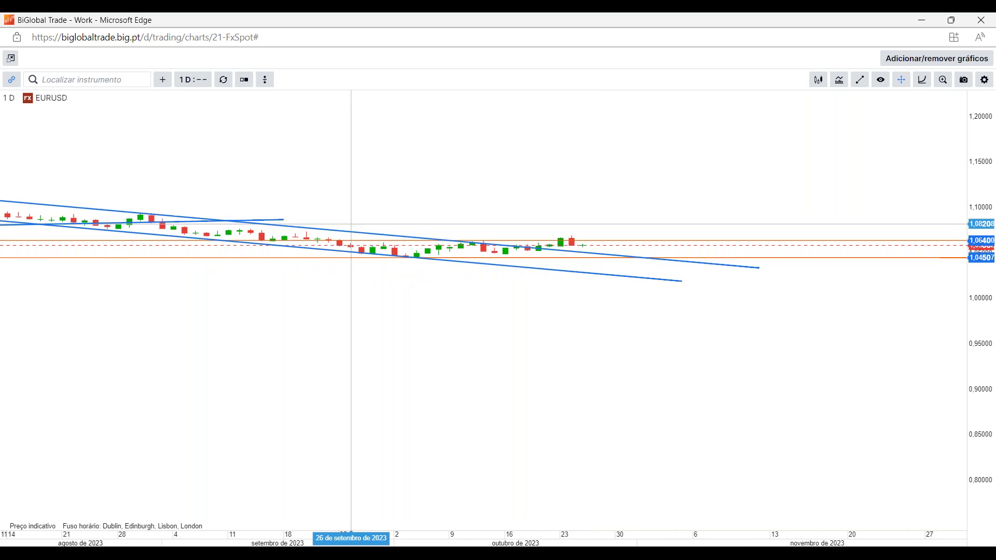
pyautogui.scroll(2, 379, 228)
pyautogui.scroll(-4, 395, 249)
pyautogui.scroll(-5, 376, 263)
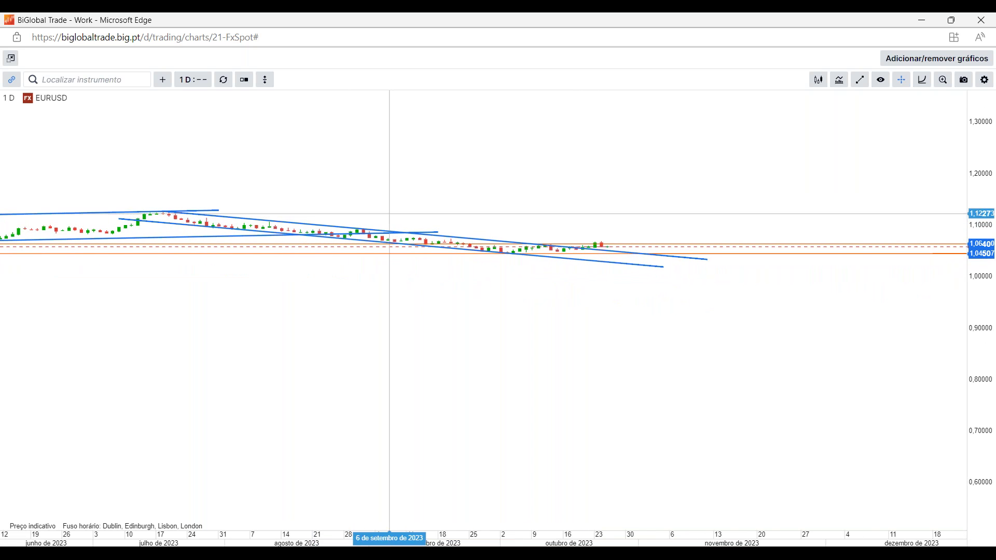
# Reset the EURUSD chart's zoom and position, repeating the reset after widening the date range
pyautogui.click(227, 85)
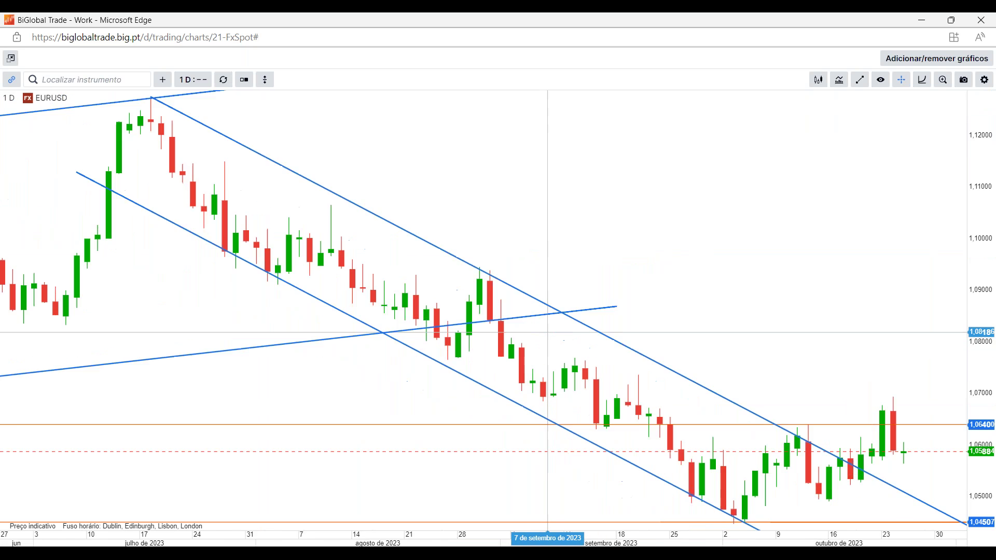
pyautogui.scroll(-5, 547, 332)
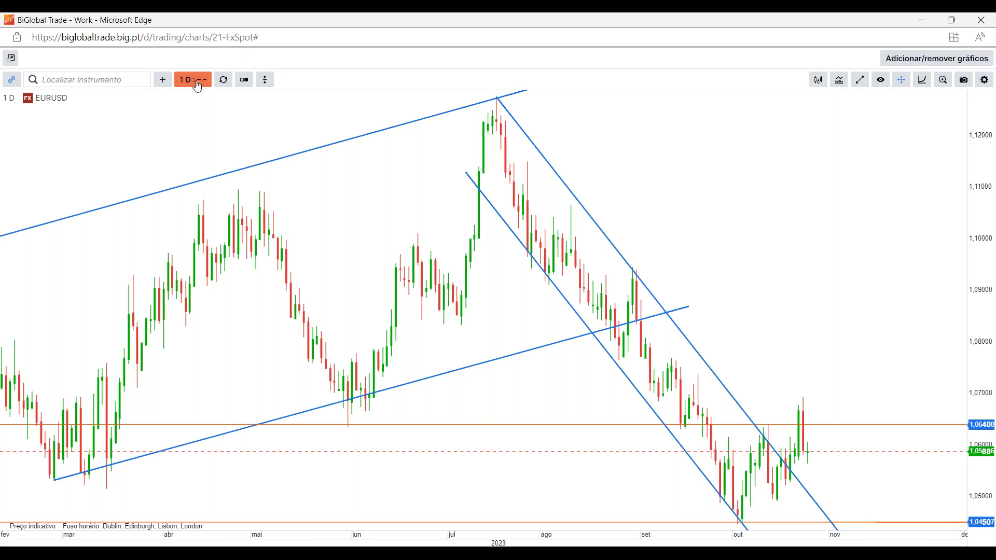
pyautogui.click(223, 80)
pyautogui.scroll(-4, 825, 312)
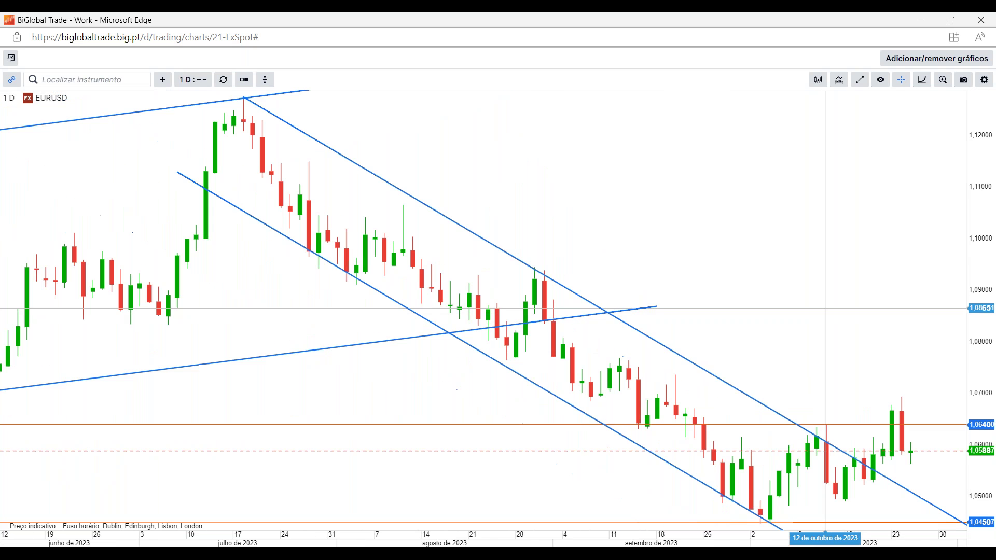
# Hide all annotations to examine the bare EURUSD price history back to 2006, and show them again
pyautogui.click(882, 81)
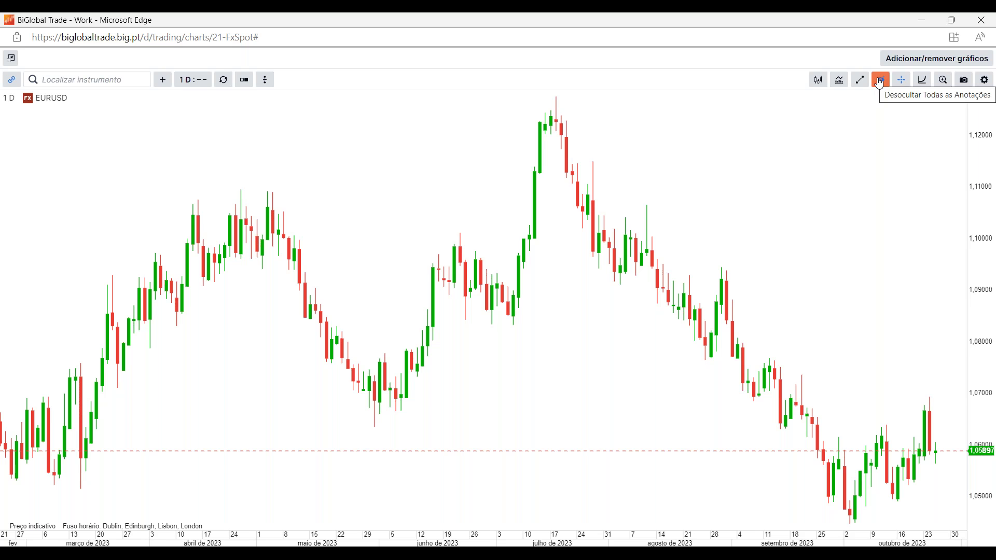
pyautogui.scroll(-10, 685, 282)
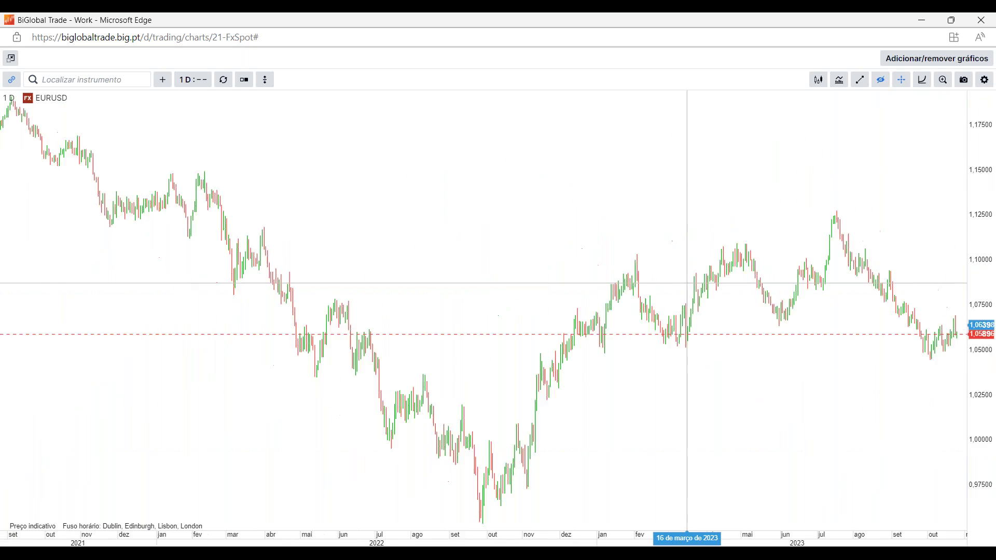
pyautogui.scroll(-8, 695, 280)
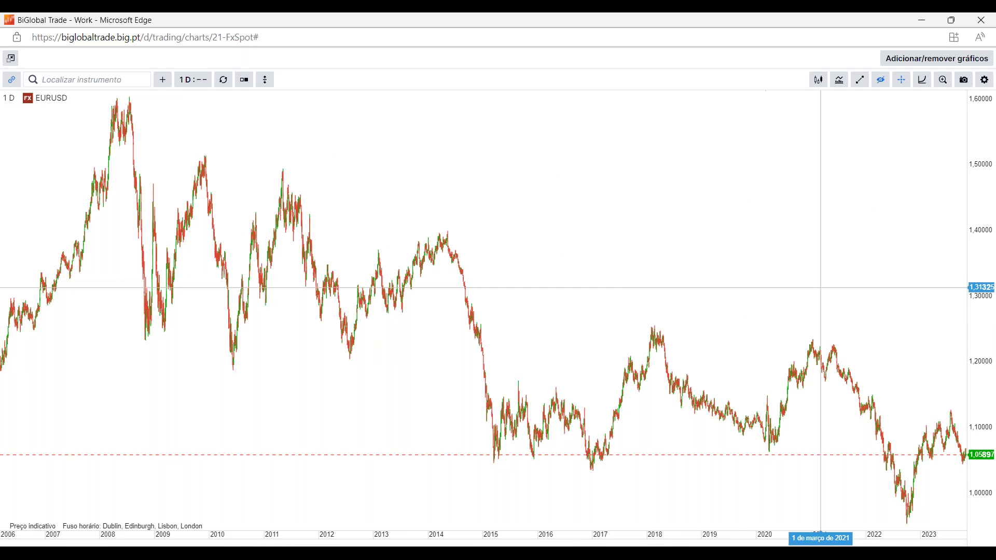
pyautogui.click(880, 81)
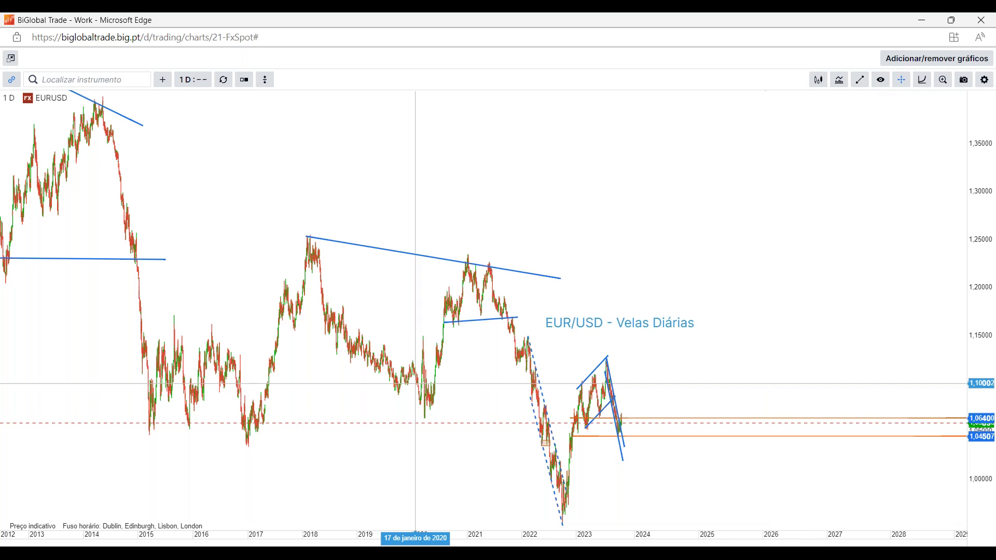
# Hide all annotations once more to view the 2023 candles without drawings, and restore the drawings
pyautogui.scroll(5, 495, 337)
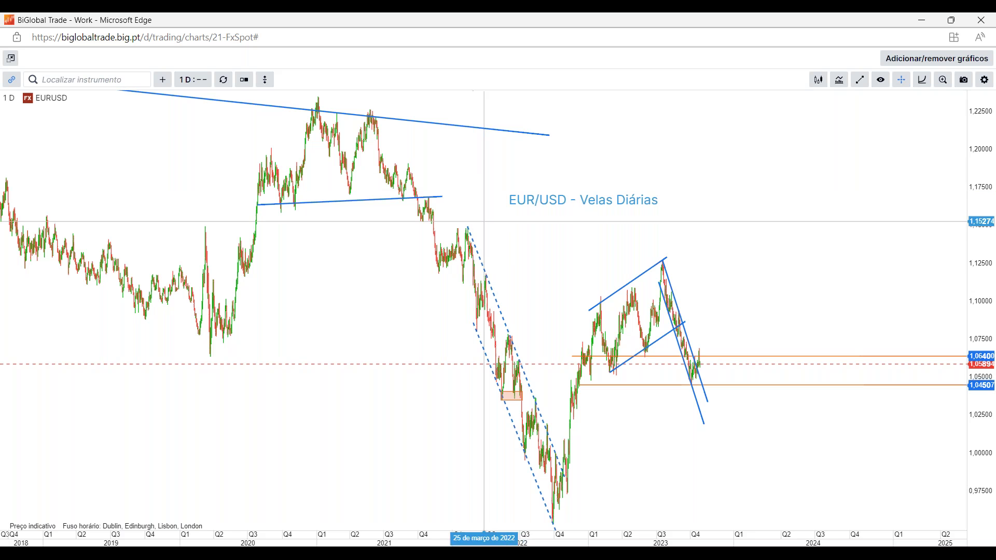
pyautogui.click(882, 80)
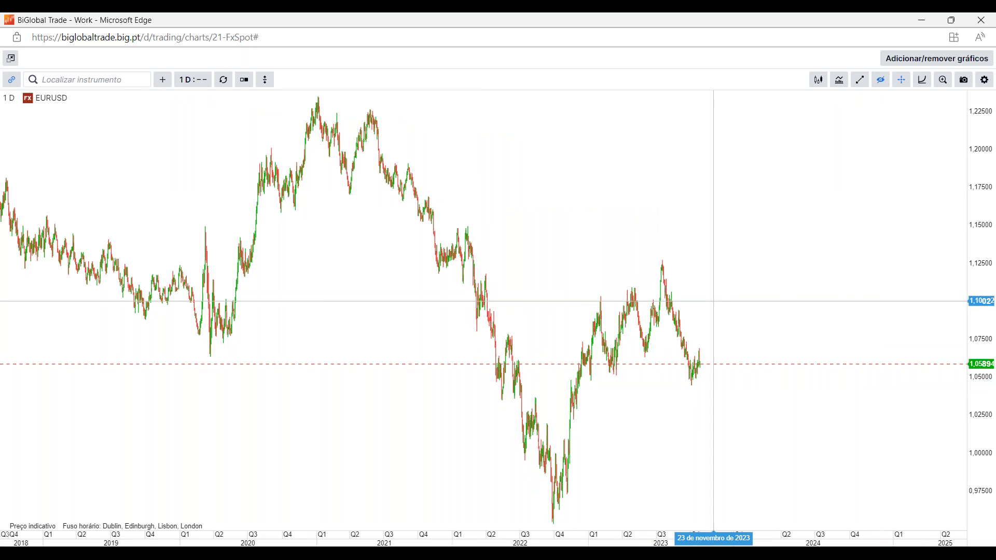
pyautogui.scroll(3, 714, 304)
pyautogui.scroll(5, 714, 304)
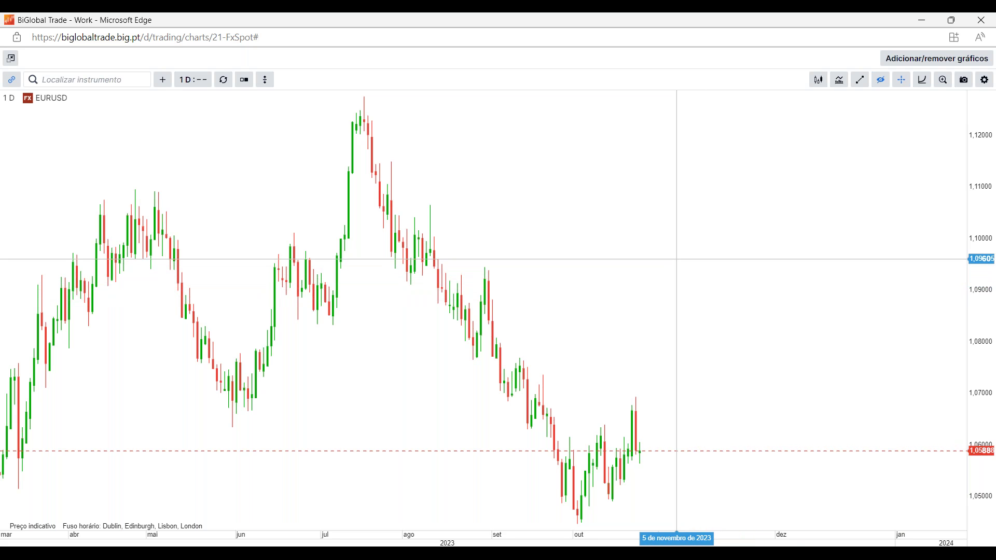
pyautogui.click(880, 79)
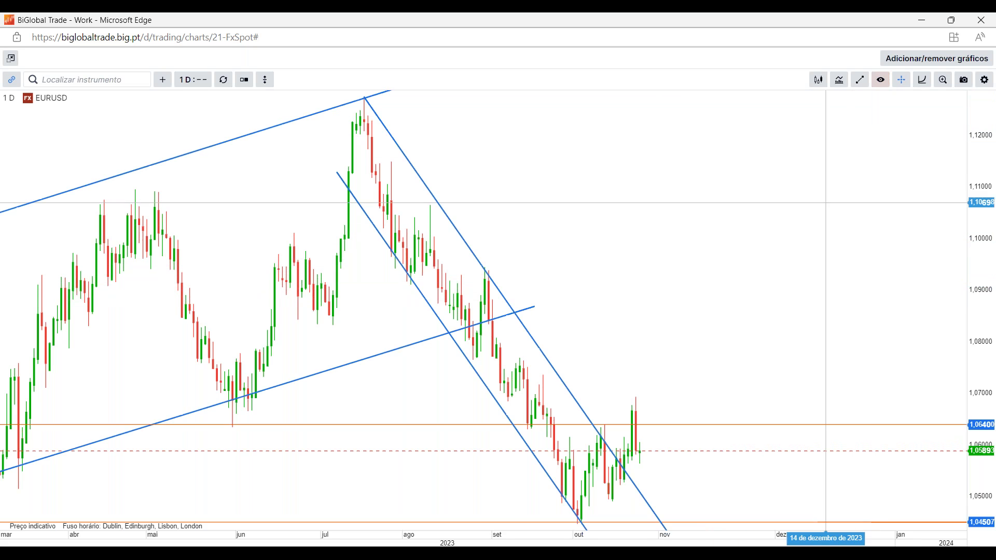
# Try the Ponteiro and Trackball cursor types on the chart and return to Modo Cursor
pyautogui.click(903, 83)
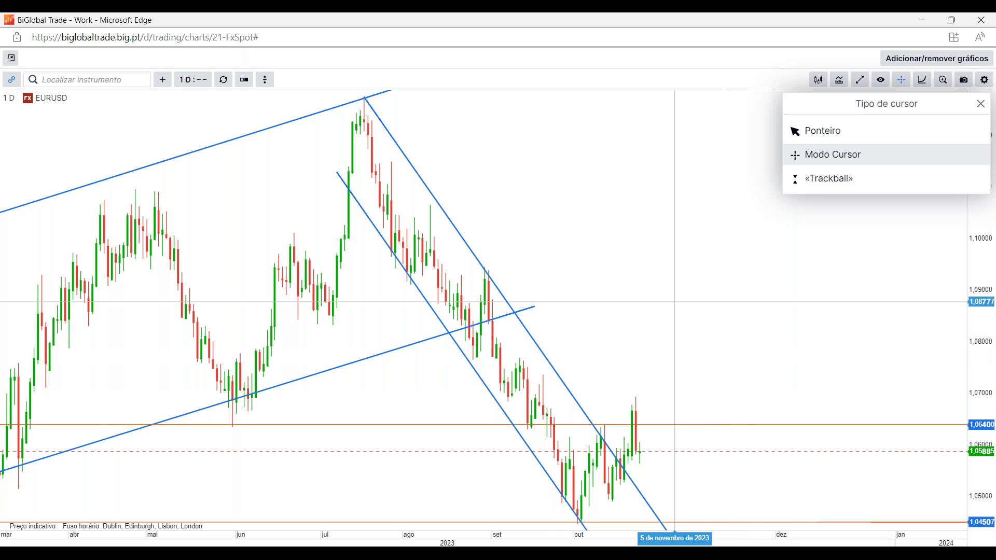
pyautogui.click(823, 132)
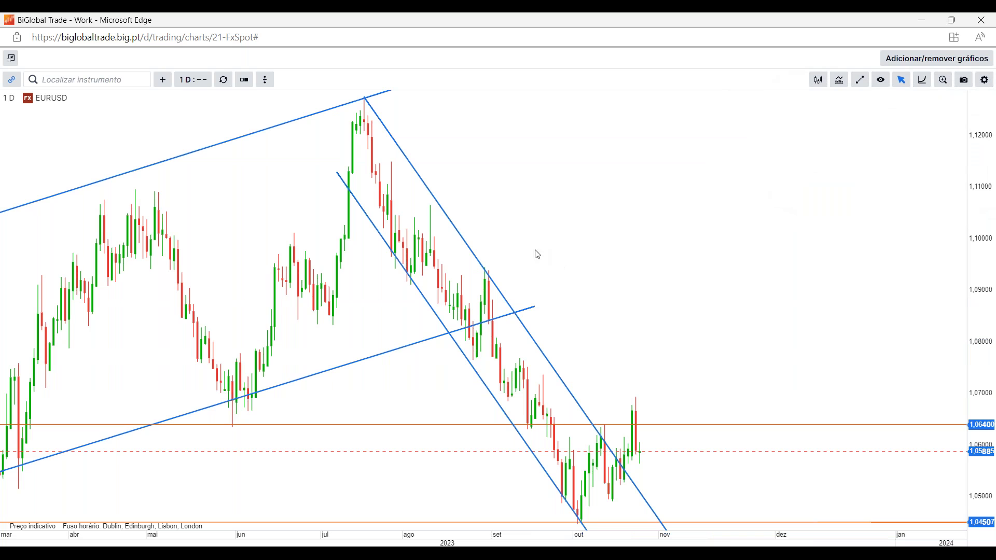
pyautogui.click(903, 79)
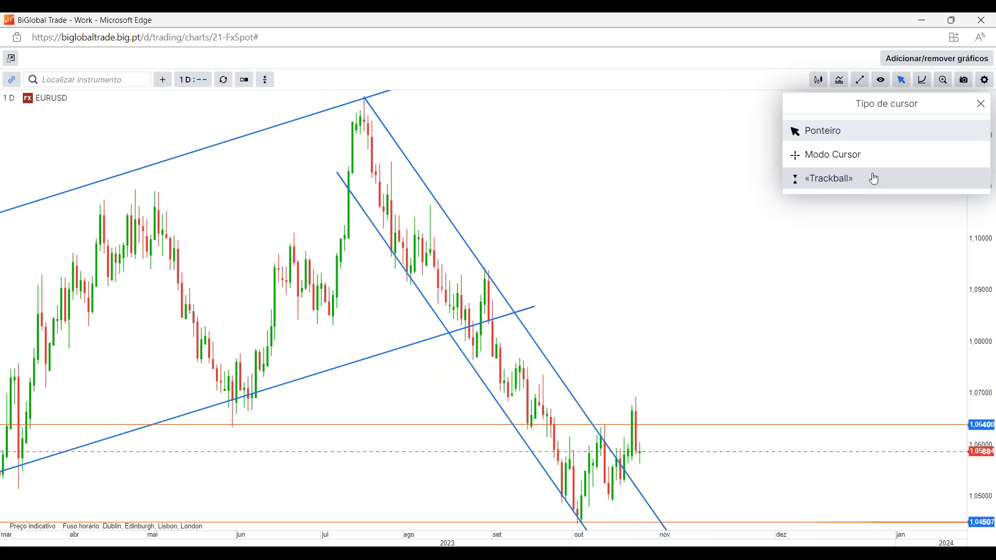
pyautogui.click(842, 181)
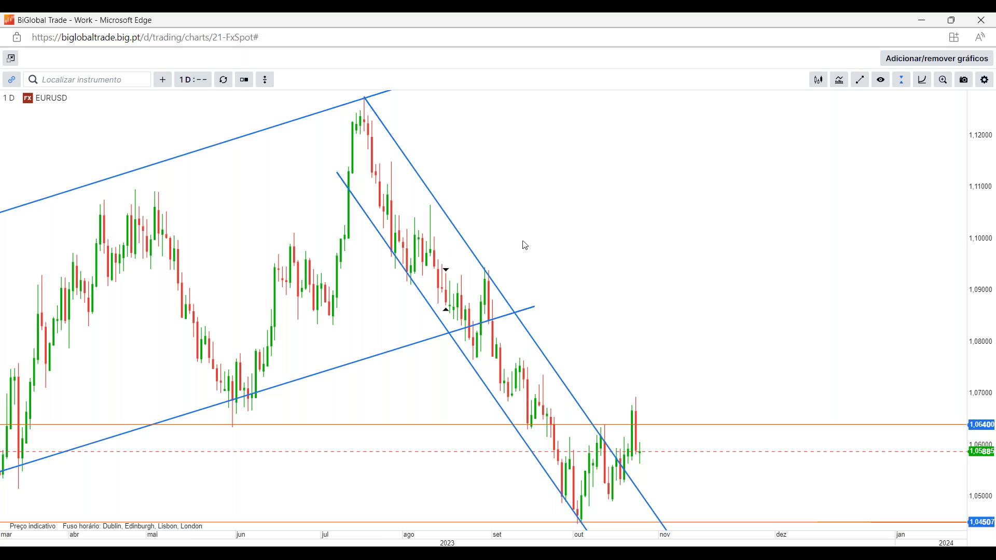
pyautogui.click(903, 82)
pyautogui.click(841, 158)
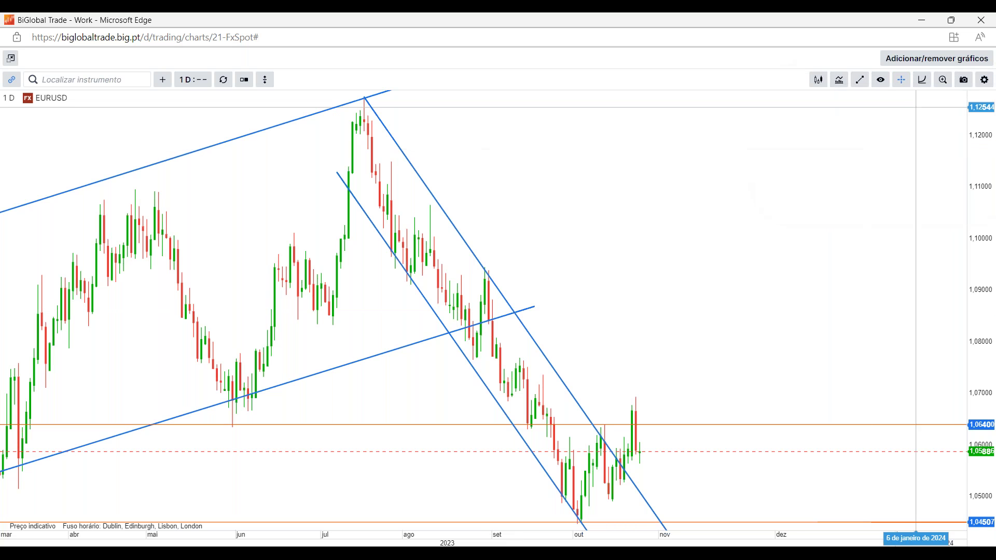
# Toggle the logarithmic price scale on and off, and compress the chart's vertical price axis
pyautogui.click(929, 86)
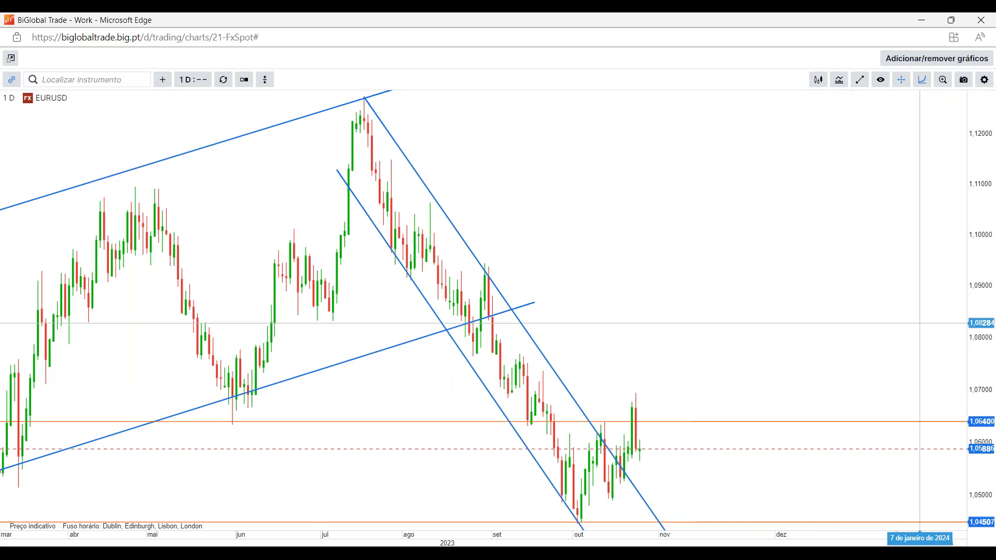
pyautogui.click(922, 79)
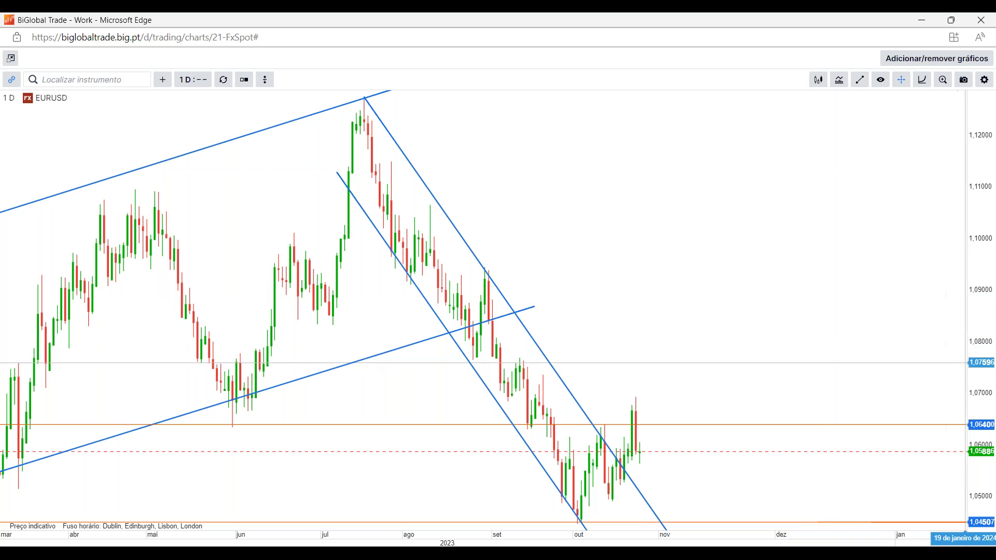
pyautogui.moveTo(983, 300); pyautogui.dragTo(991, 416)
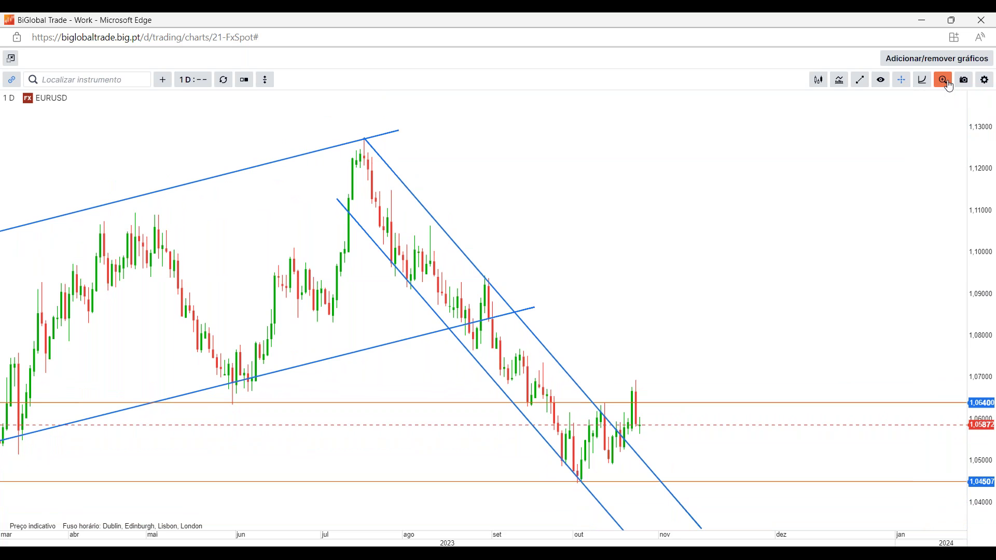
# Magnify the candles around mid-August 2023 with the chart's zoom tool
pyautogui.click(923, 79)
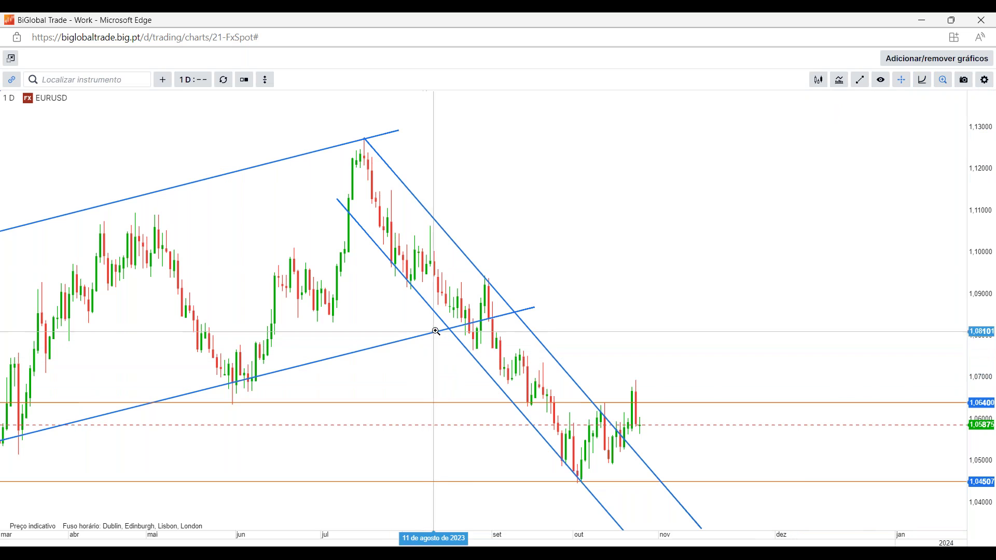
pyautogui.click(440, 281)
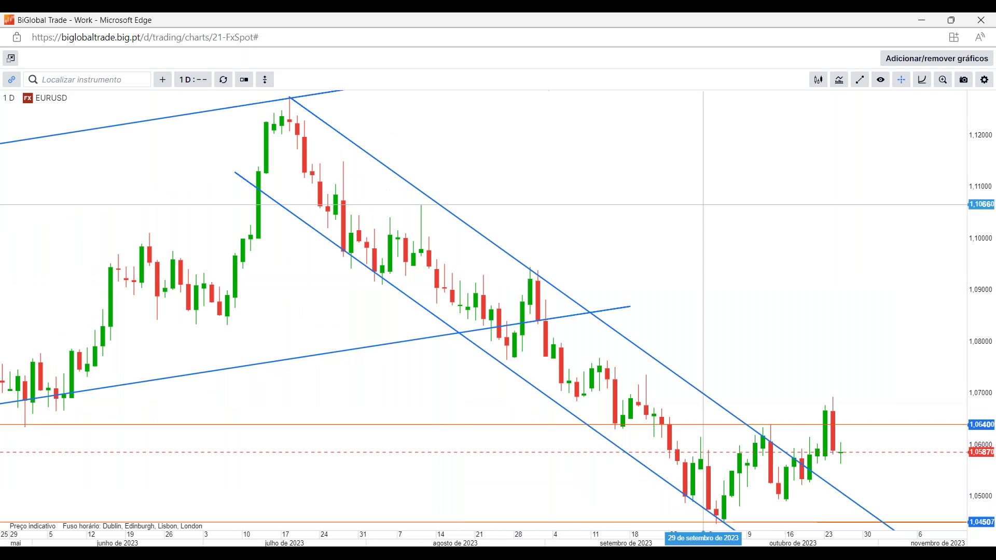
pyautogui.click(441, 275)
pyautogui.click(943, 80)
pyautogui.click(444, 278)
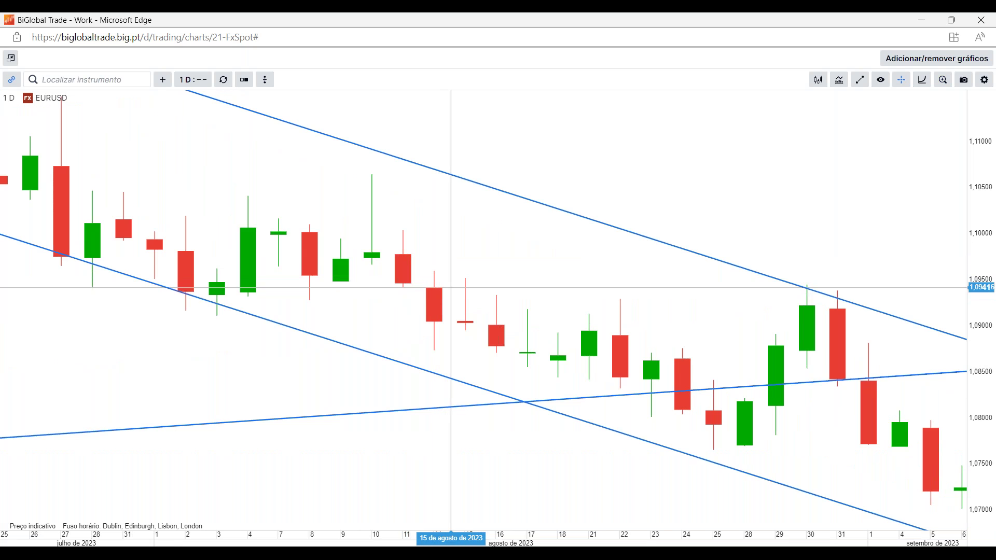
# Compare wider and closer views of the August 2023 candles, and restore the chart's default 1 D : 3 M view
pyautogui.scroll(-6, 437, 268)
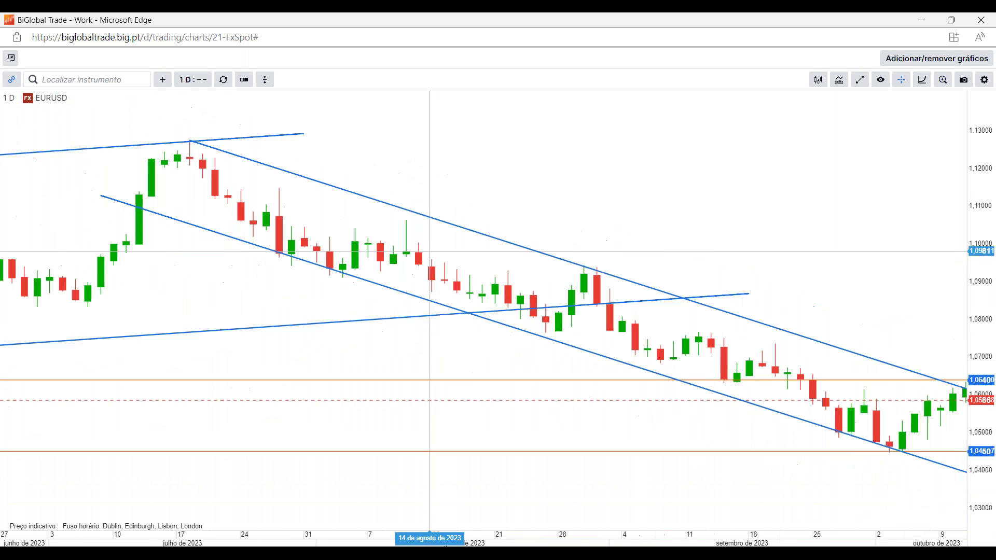
pyautogui.scroll(5, 427, 251)
pyautogui.scroll(2, 418, 251)
pyautogui.scroll(-7, 605, 275)
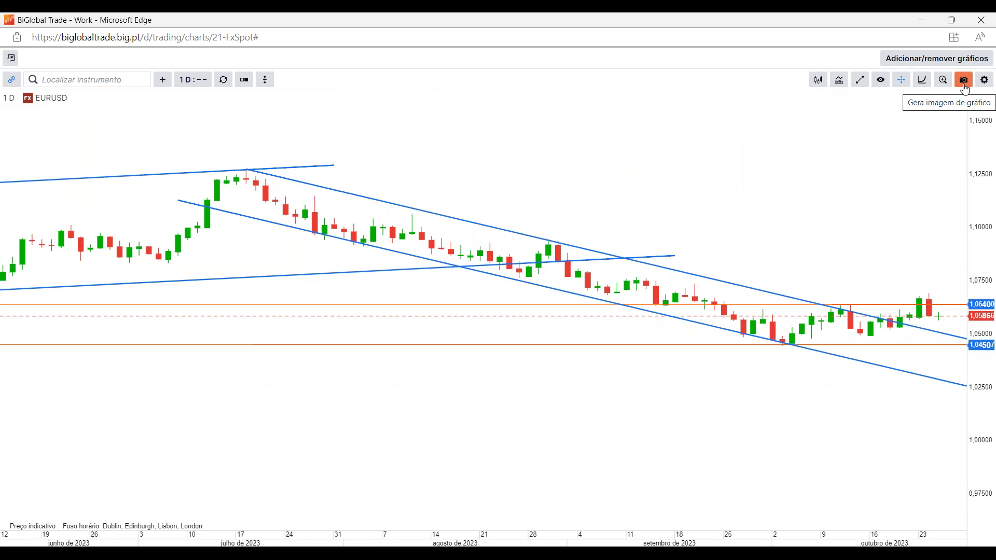
pyautogui.click(224, 81)
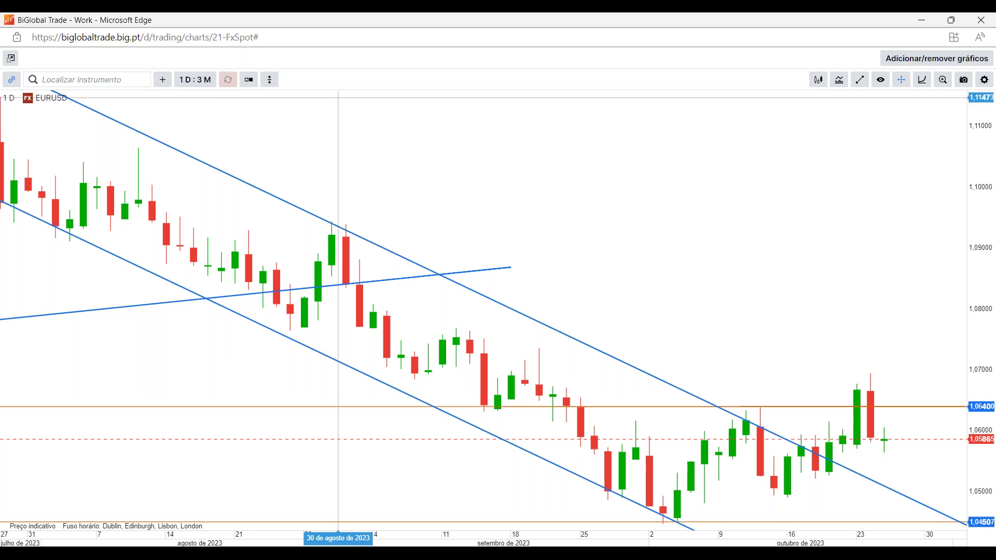
# Export the EURUSD chart as an image, save it as chart.png, and close the export dialog
pyautogui.click(964, 80)
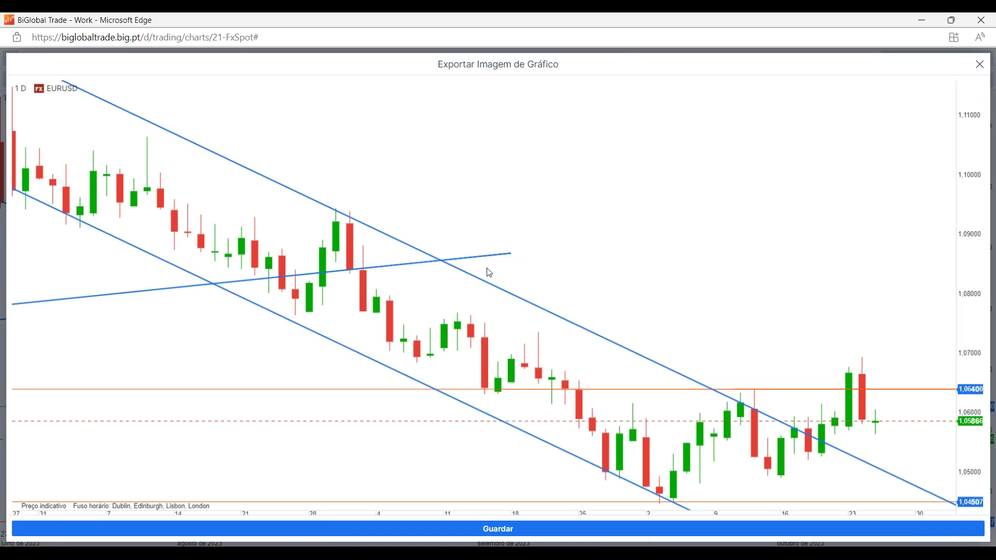
pyautogui.click(488, 530)
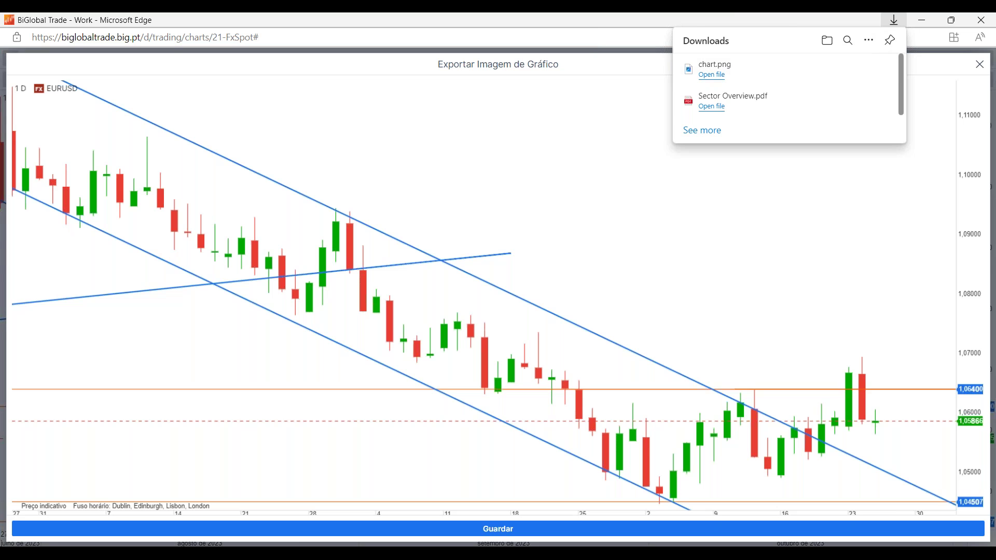
pyautogui.click(878, 100)
pyautogui.click(881, 72)
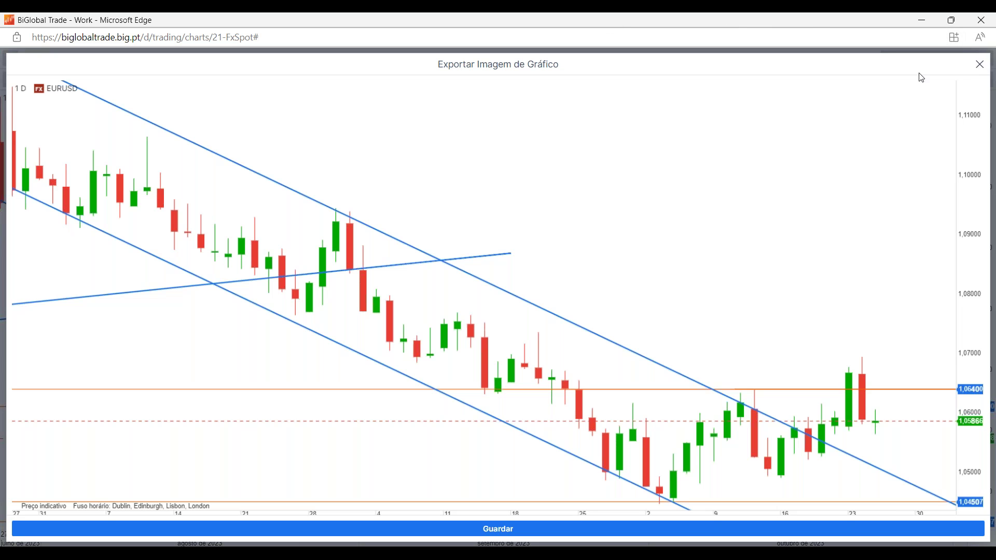
pyautogui.click(980, 65)
# Open the chart configuration and view the Instrumento display options without changing the selection
pyautogui.click(984, 80)
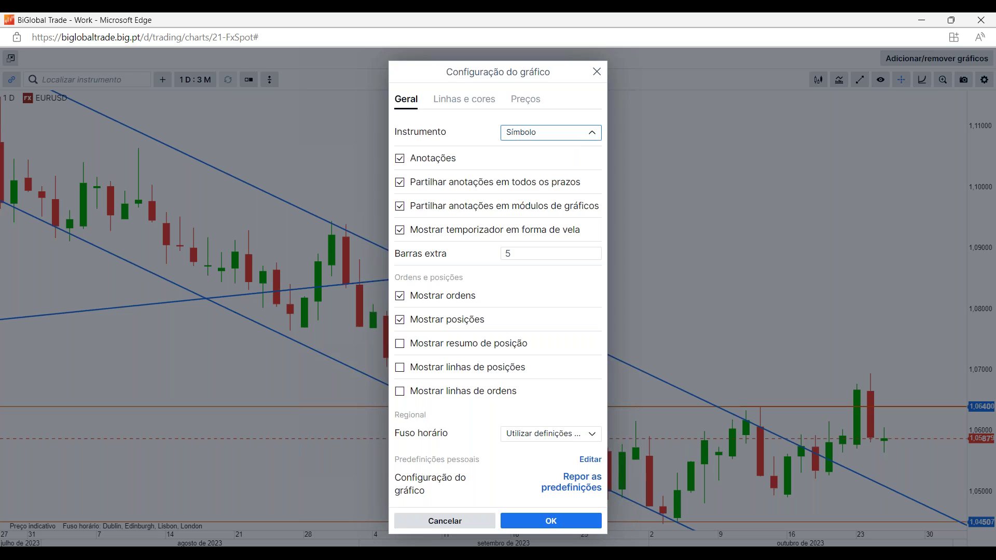
pyautogui.click(519, 133)
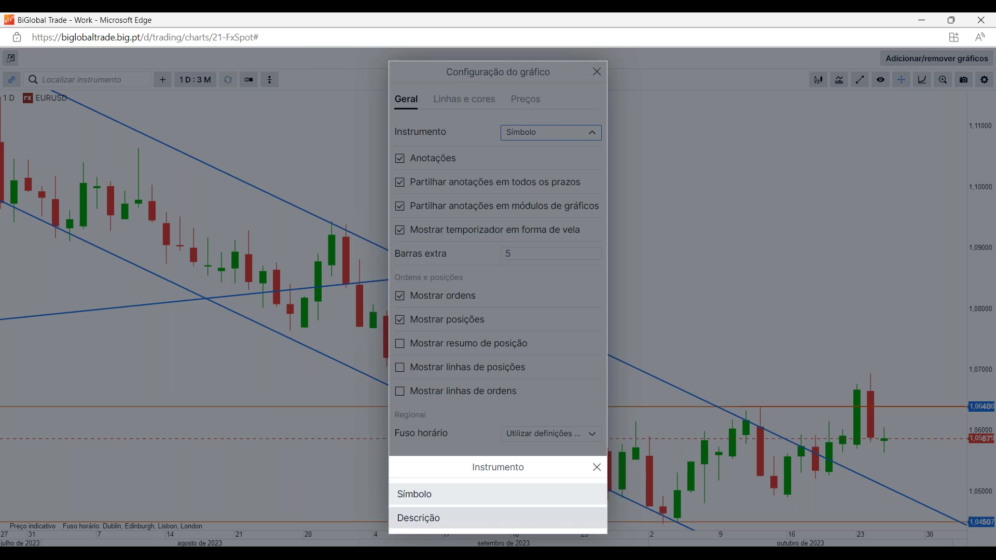
pyautogui.click(523, 301)
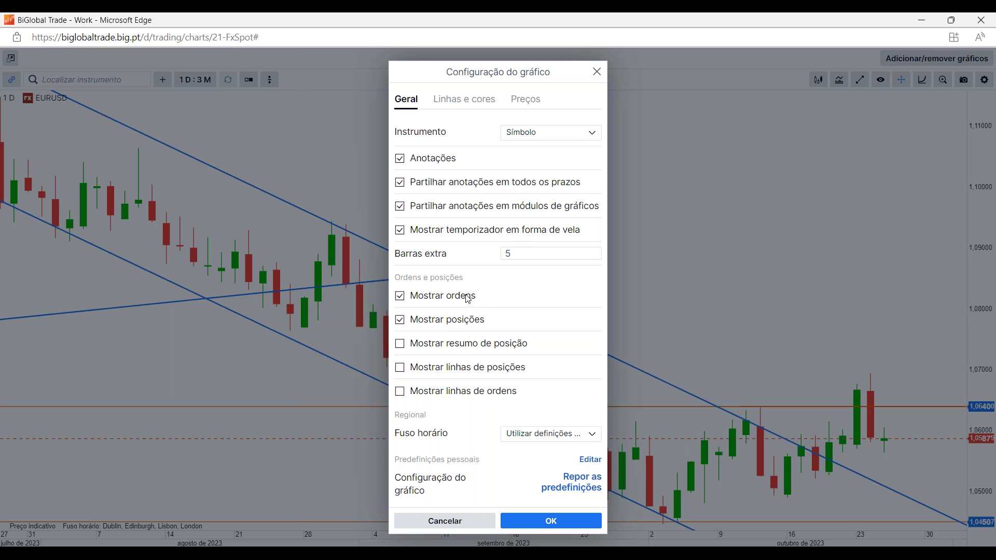
# Review the Linhas e cores and Preços settings, including the FX default price options, and accept the chart configuration unchanged
pyautogui.click(464, 100)
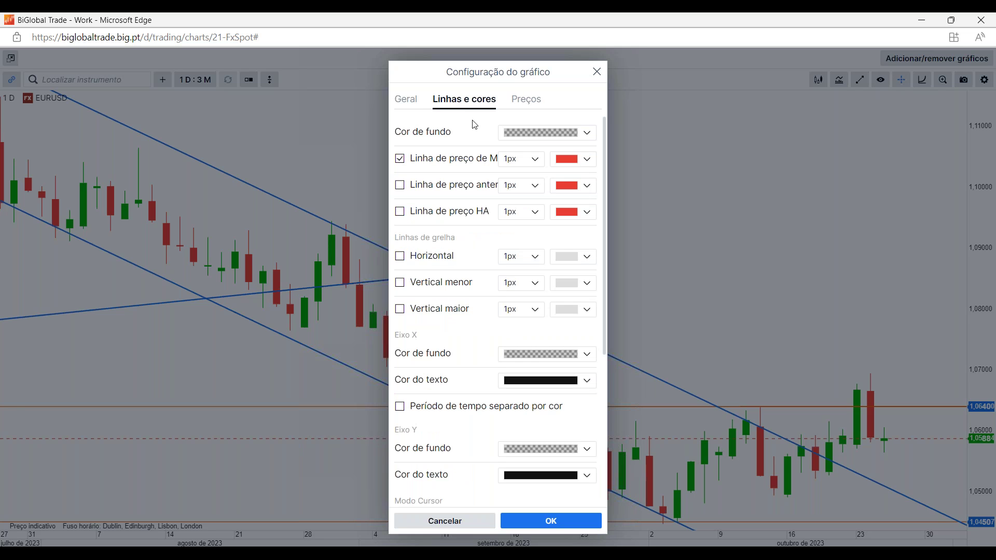
pyautogui.click(526, 100)
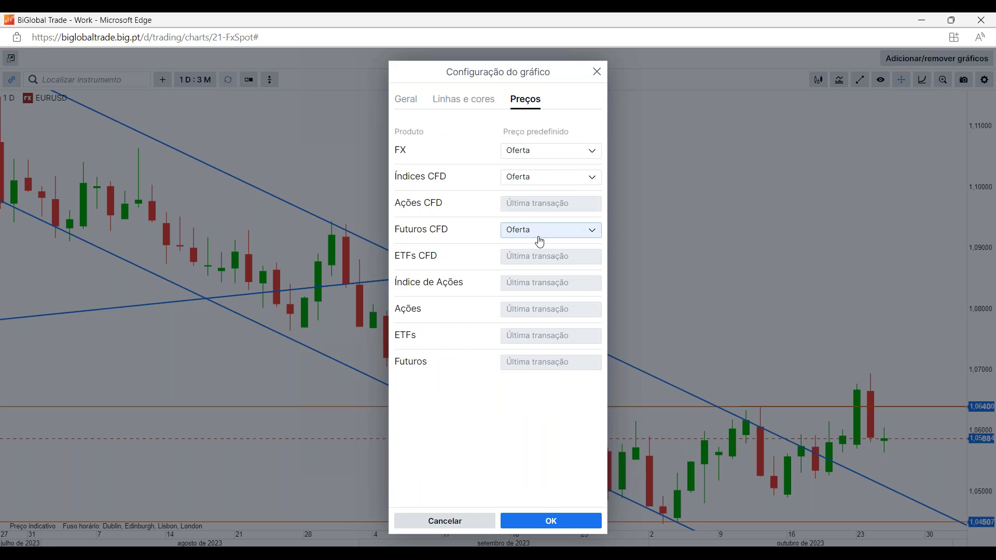
pyautogui.click(554, 152)
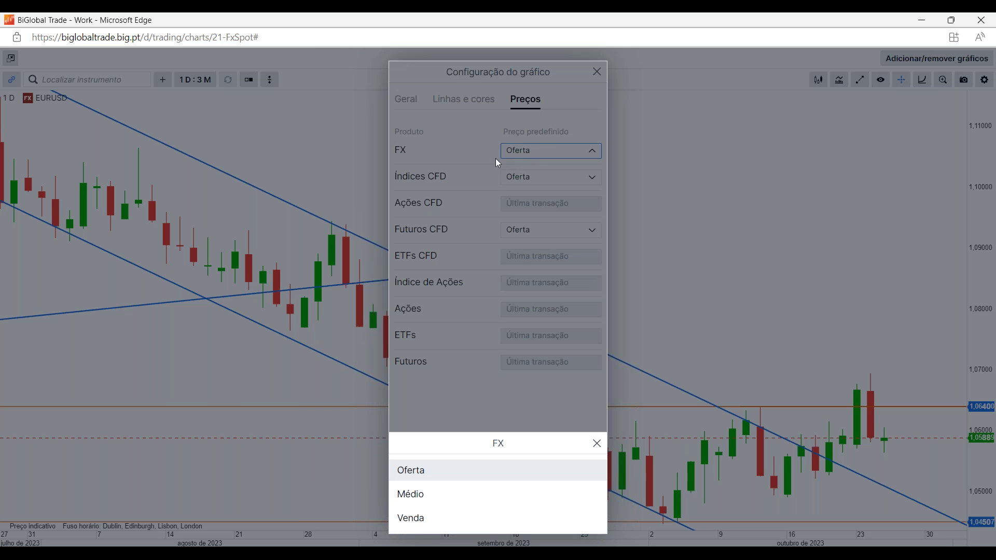
pyautogui.click(477, 140)
pyautogui.click(408, 102)
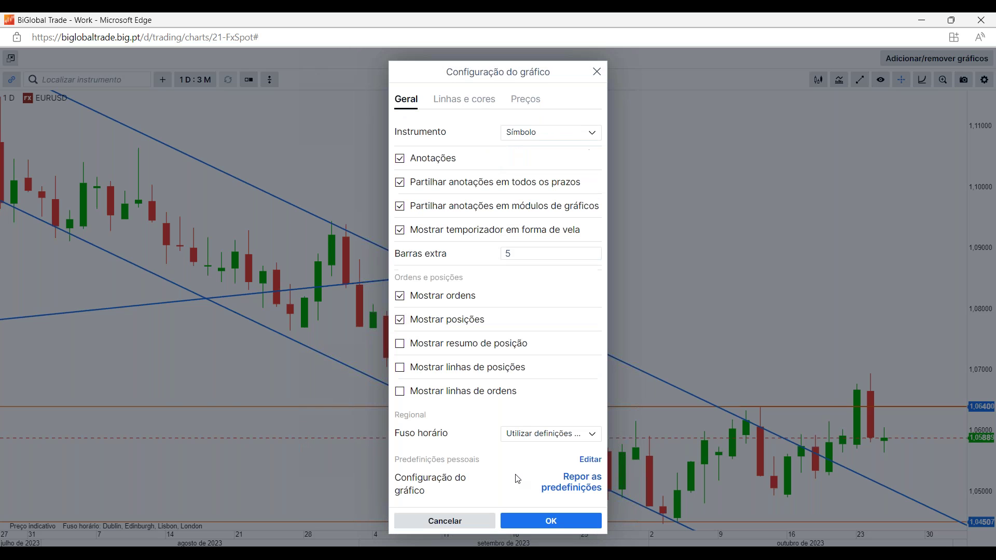
pyautogui.click(551, 521)
# Widen the chart's time range, restore the external chart window to its smaller size, and close it
pyautogui.scroll(-5, 667, 538)
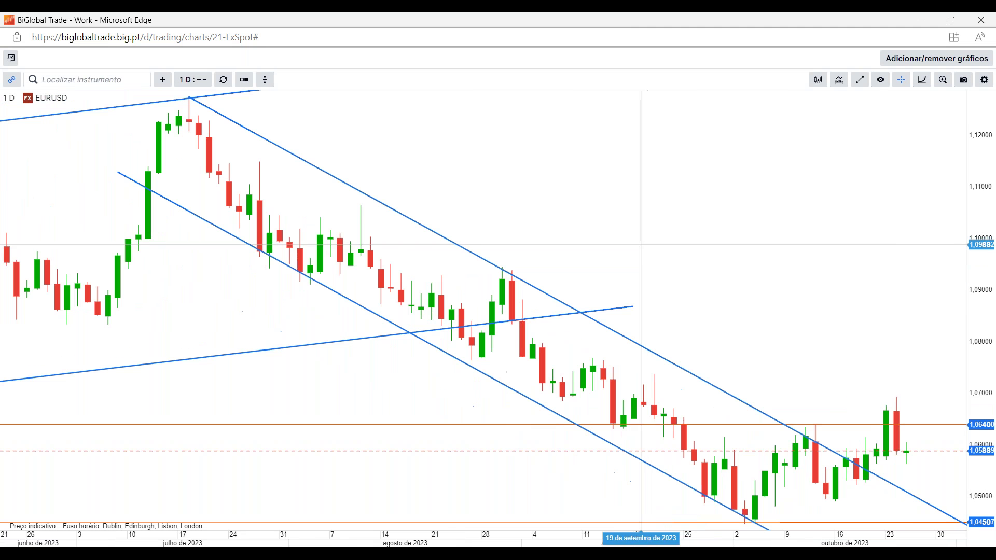
pyautogui.doubleClick(534, 21)
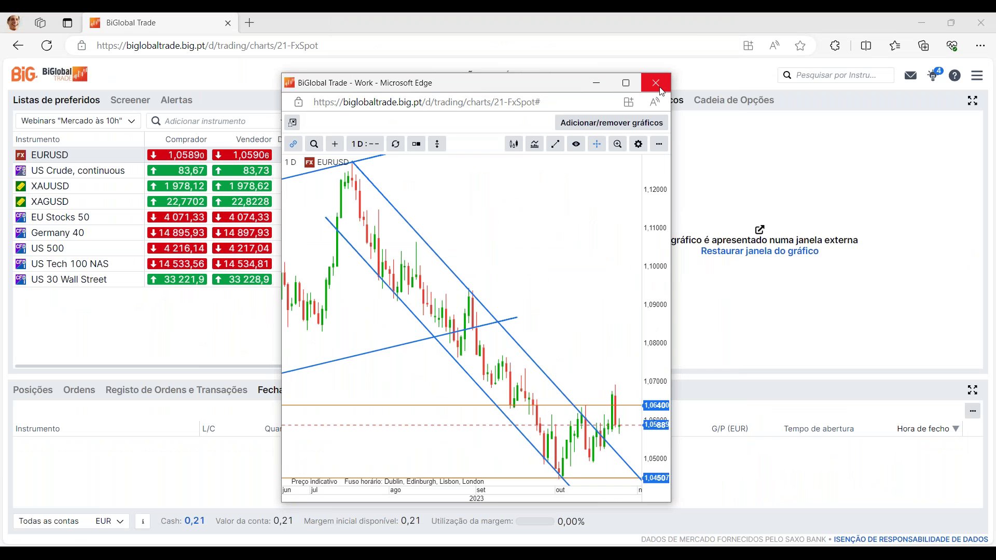
pyautogui.click(657, 84)
# Open the Cadeia de Opções, link it to the watchlist, and load the option chain for EURUSD
pyautogui.click(701, 103)
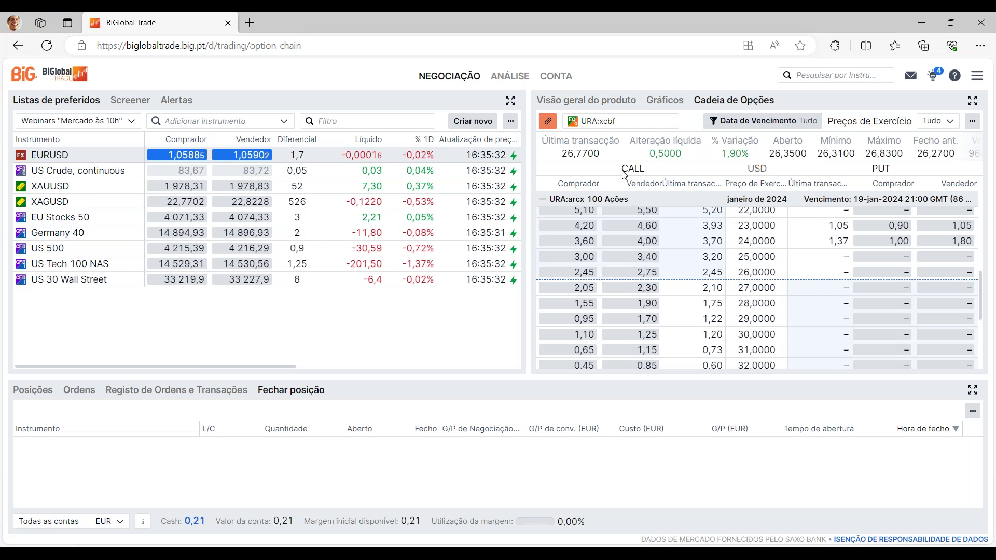
pyautogui.click(87, 217)
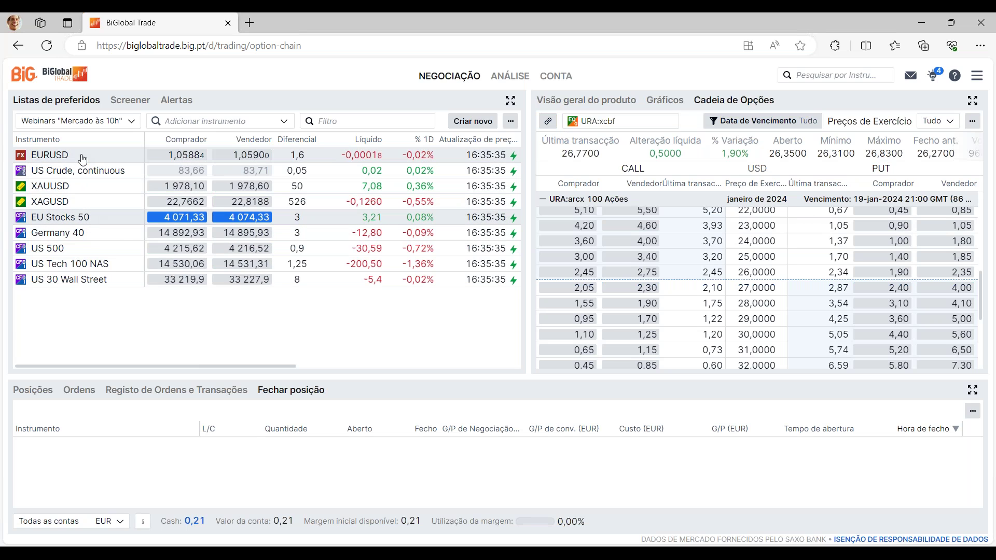
pyautogui.click(84, 171)
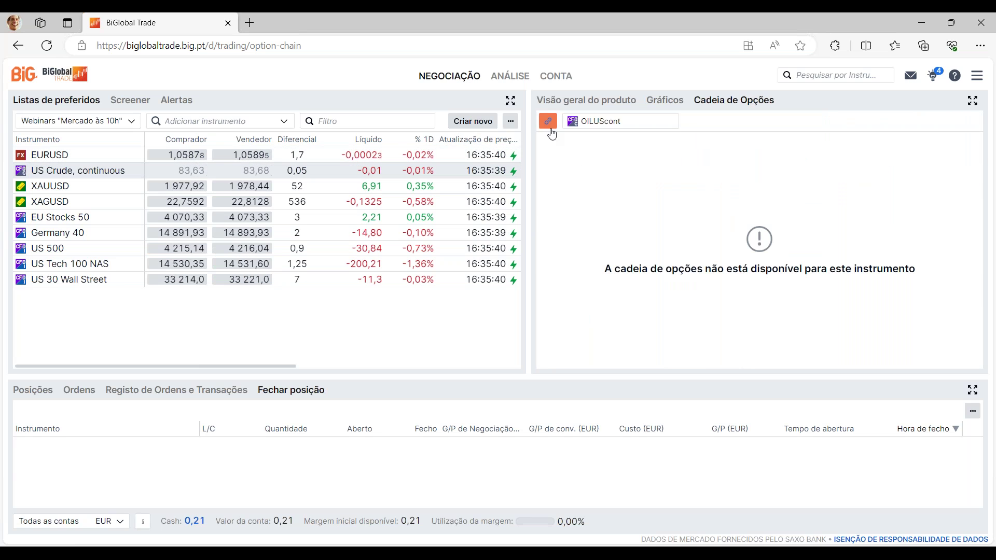
pyautogui.click(89, 155)
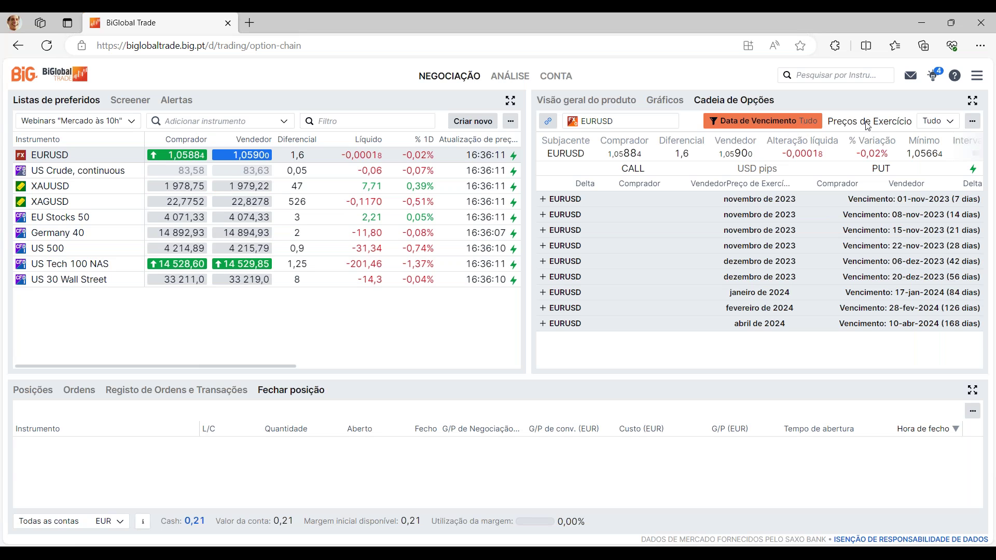
# Check the option chain's Preços de Exercício filter and its column management options
pyautogui.click(943, 123)
pyautogui.click(945, 122)
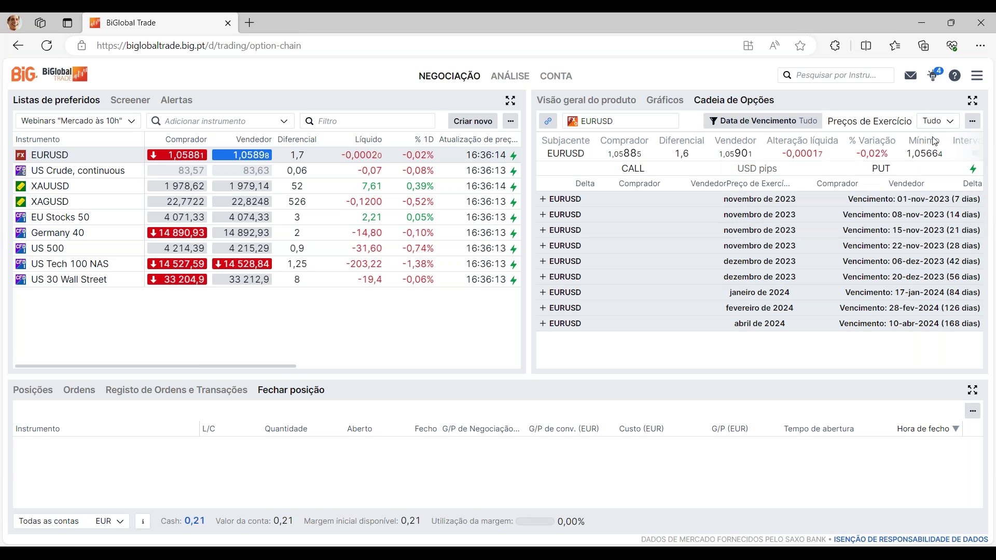
pyautogui.click(973, 121)
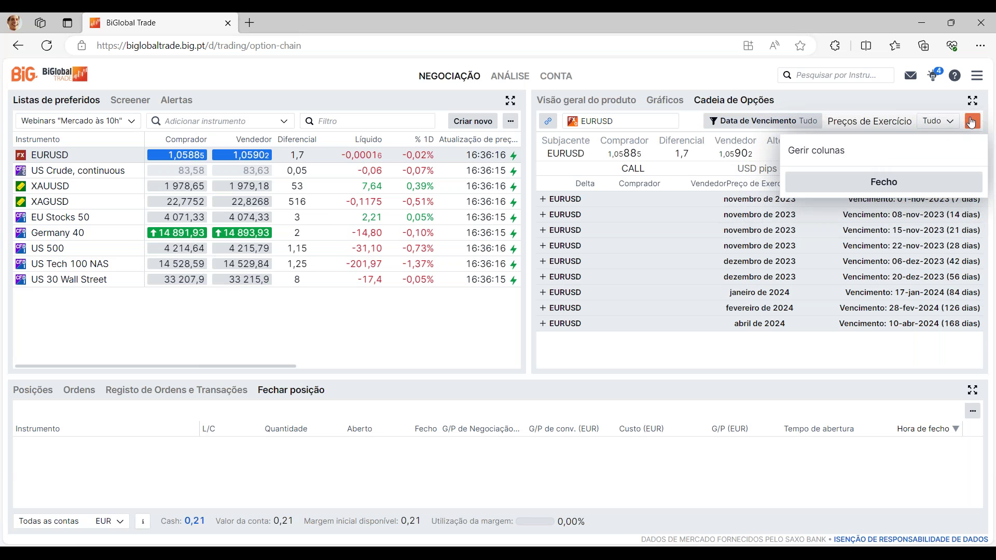
pyautogui.click(643, 176)
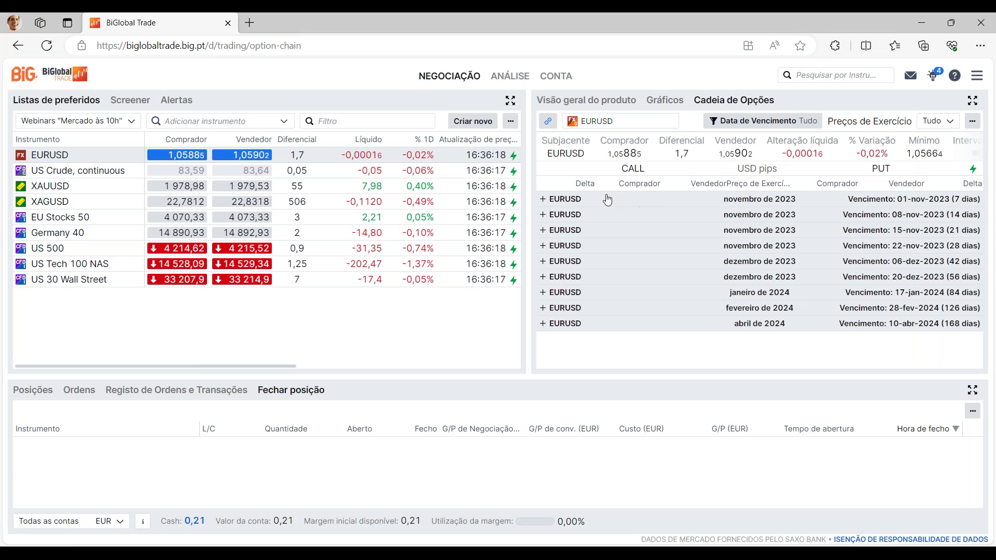
# Expand the EURUSD options expiring 01-nov-2023, examine the calls and puts by strike, and collapse the expiry
pyautogui.click(543, 199)
pyautogui.scroll(-3, 642, 232)
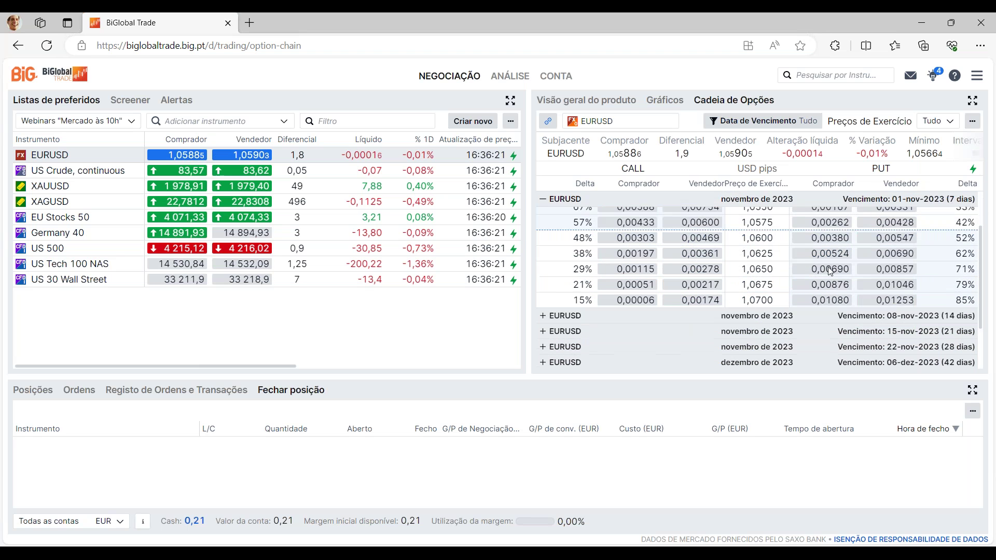
pyautogui.scroll(3, 642, 232)
pyautogui.click(622, 199)
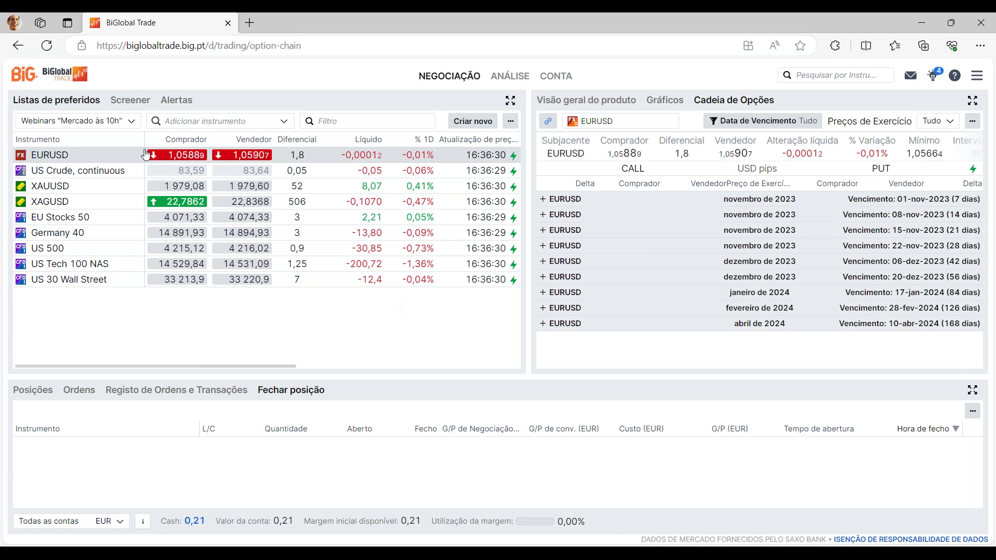
# Display the Crypto/FX watchlist and return to the Webinars "Mercado às 10h" list
pyautogui.click(134, 121)
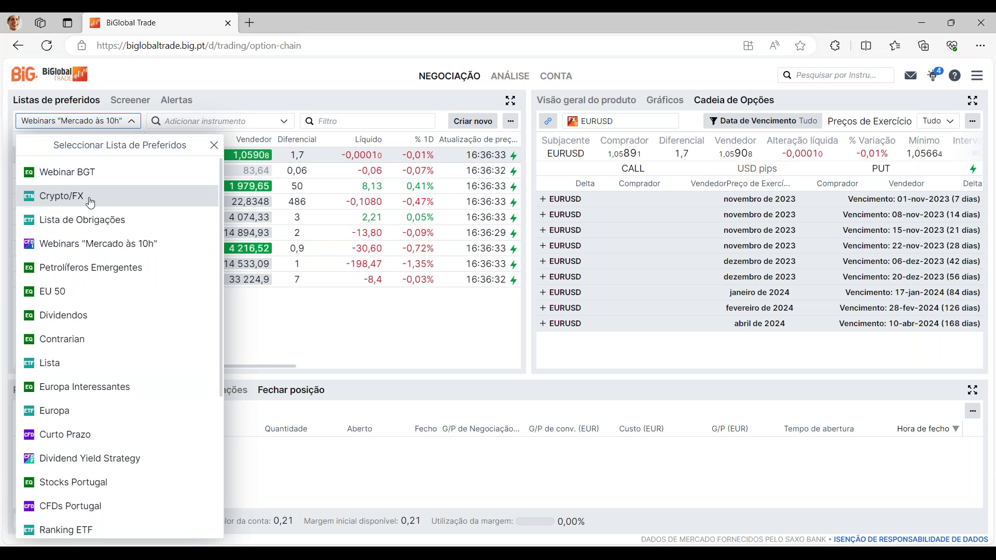
pyautogui.click(86, 197)
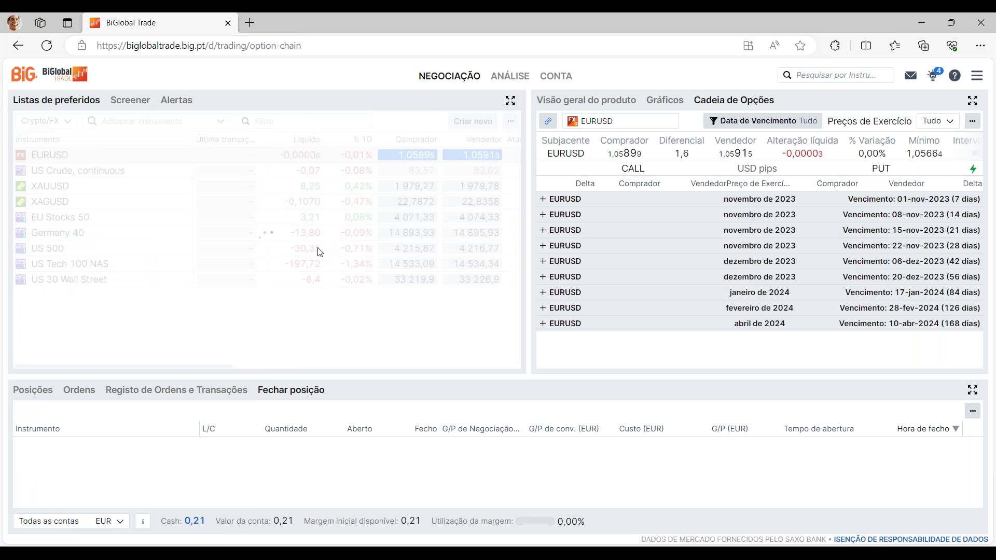
pyautogui.click(47, 121)
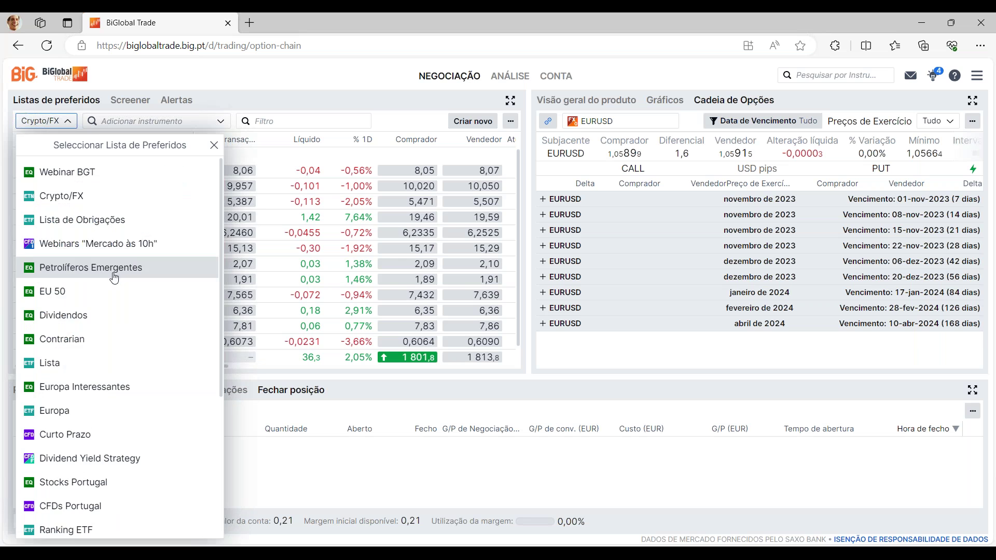
pyautogui.click(195, 245)
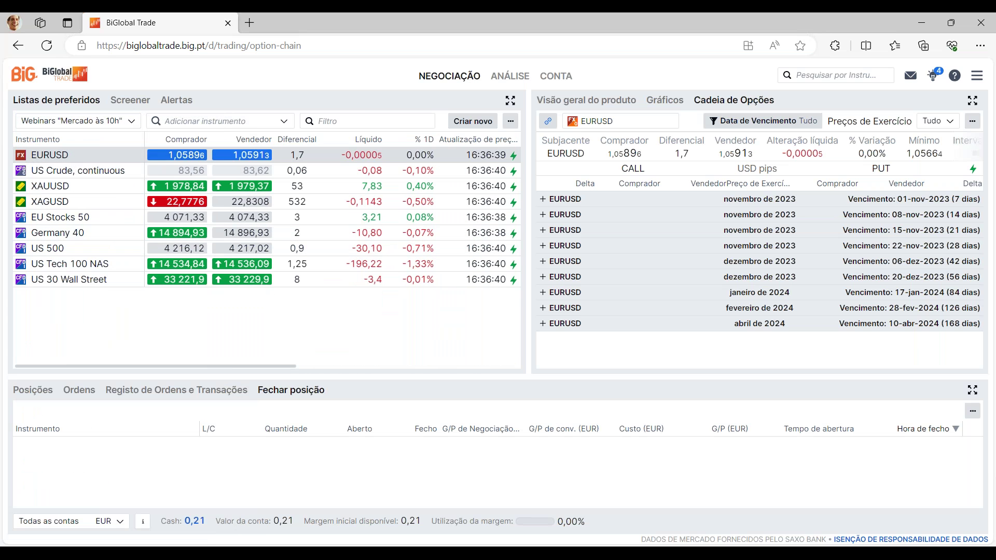
# Return to the Gráficos view and switch the watchlist to Lista de Obrigações
pyautogui.click(676, 102)
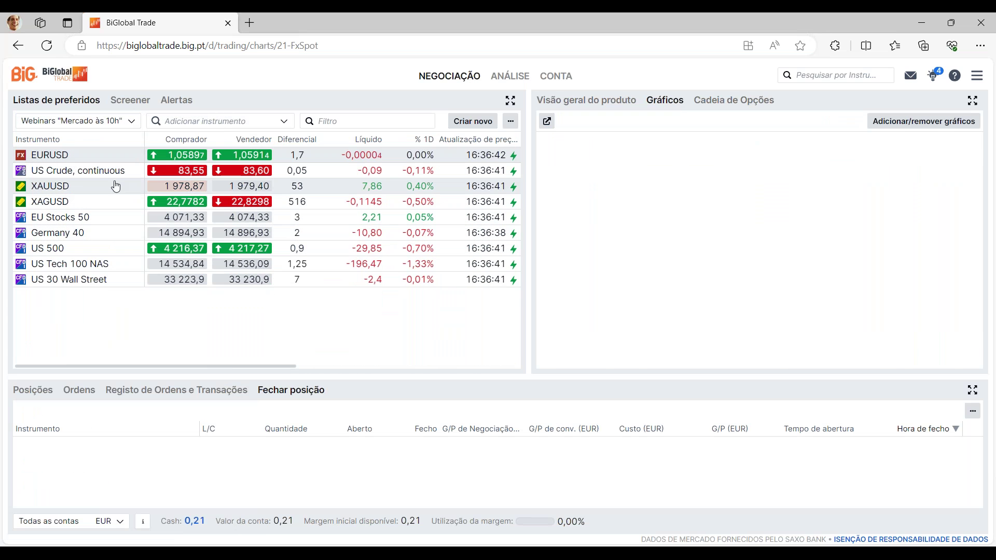
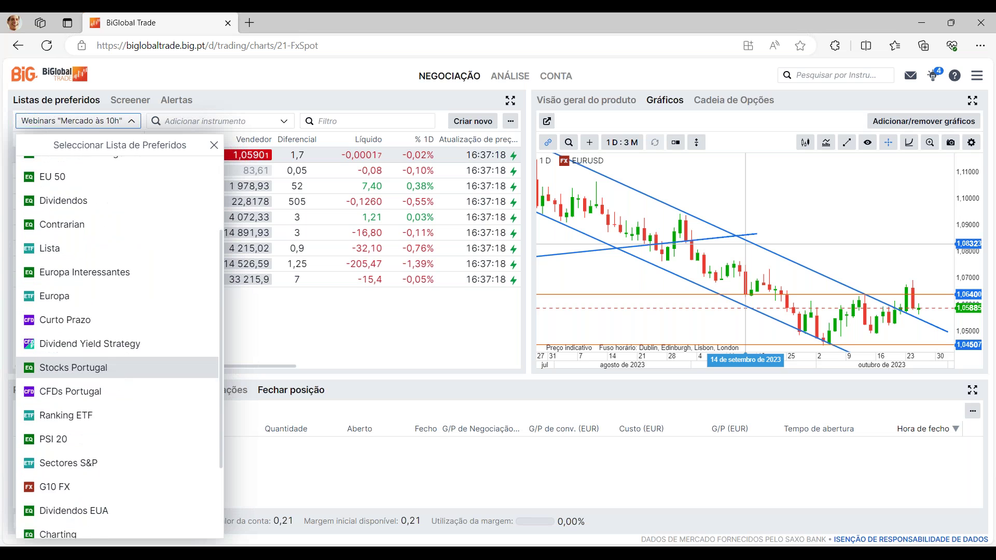
pyautogui.scroll(5, 111, 474)
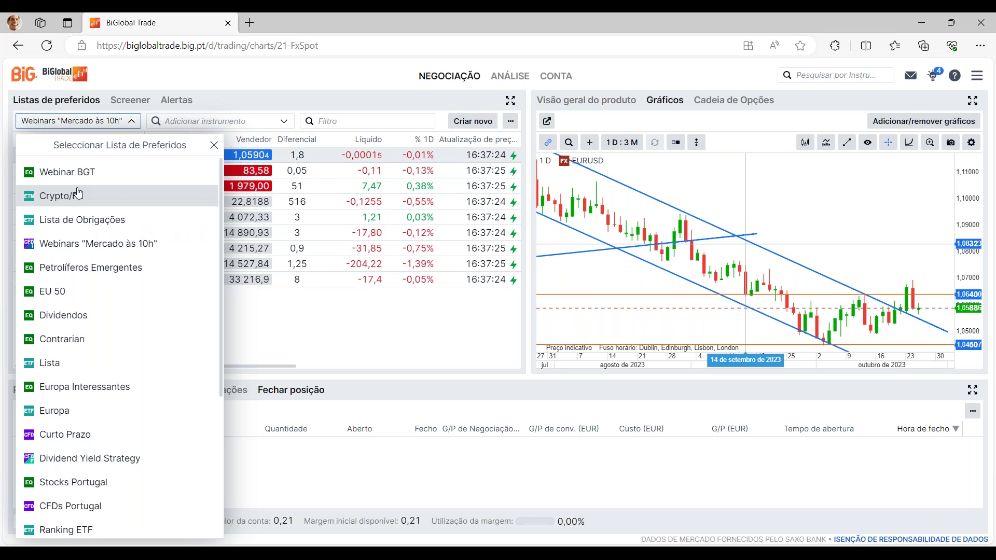
pyautogui.click(126, 221)
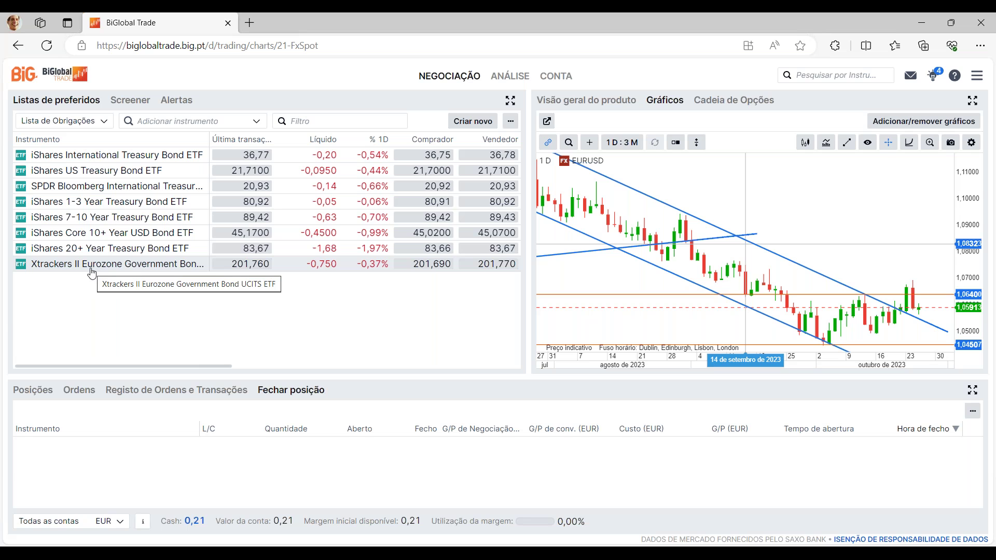
# Switch the watchlist to Stocks Portugal and look through its instruments
pyautogui.click(104, 121)
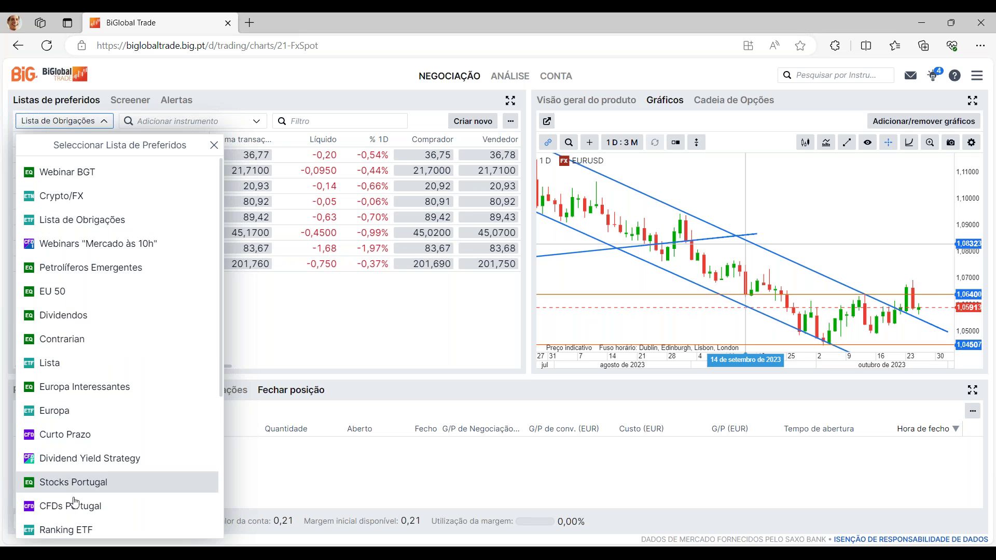
pyautogui.click(63, 485)
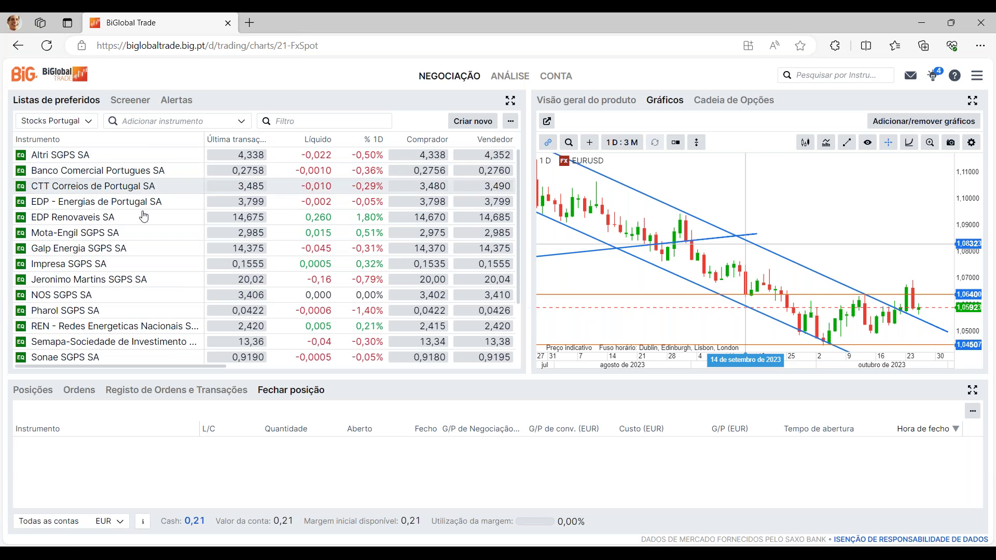
pyautogui.scroll(-2, 144, 216)
pyautogui.scroll(3, 111, 162)
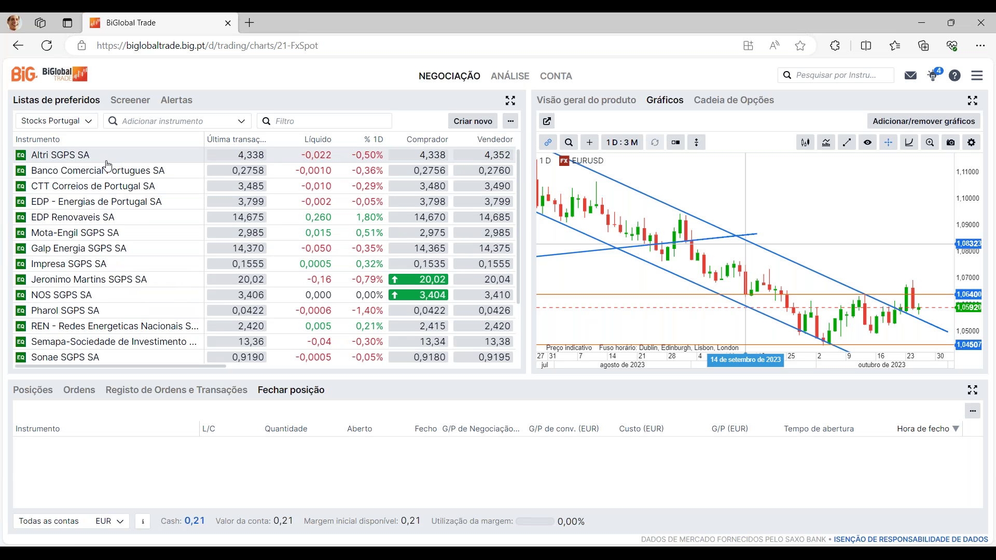
pyautogui.scroll(-4, 106, 180)
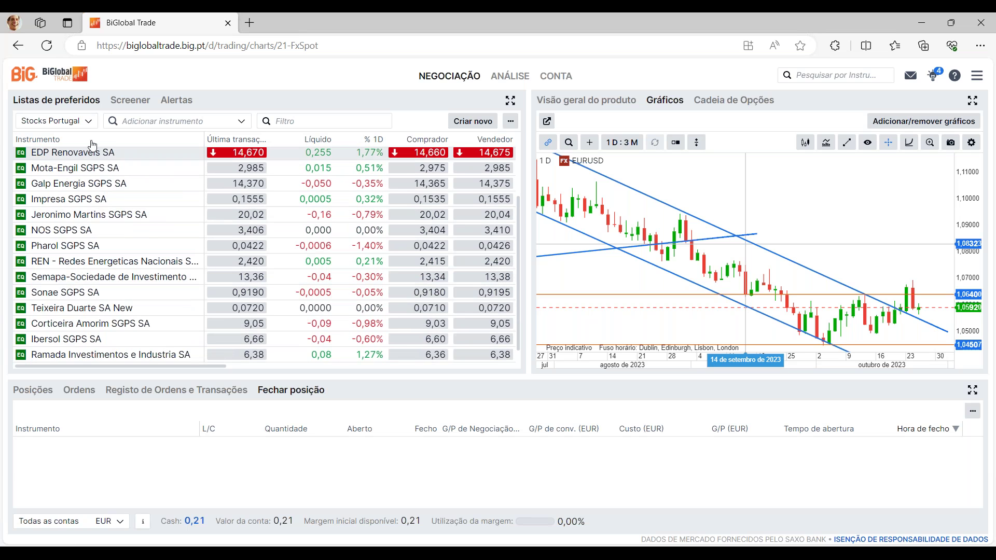
# Switch the watchlist to Crypto/FX and look through its crypto ETNs, ETPs and currency pairs
pyautogui.click(54, 120)
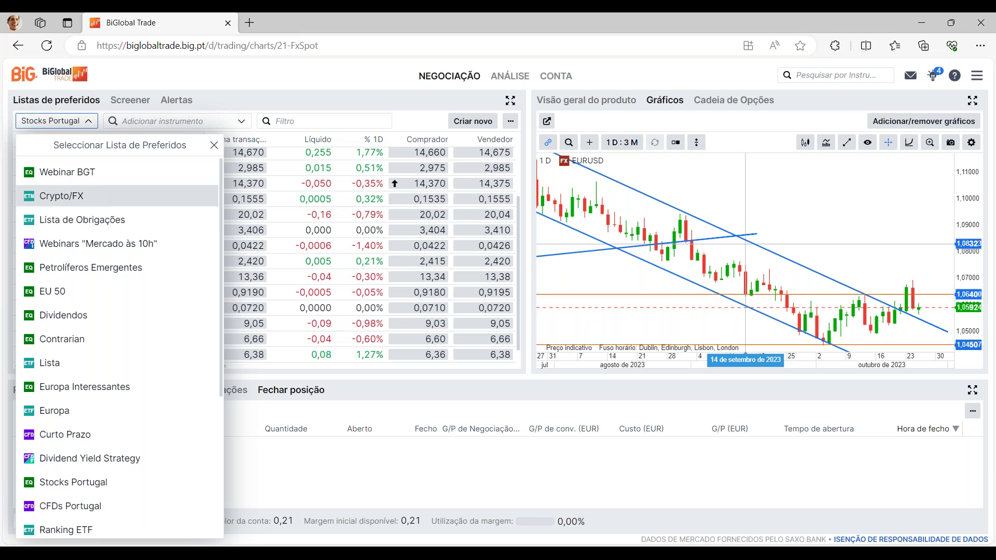
pyautogui.scroll(-5, 101, 340)
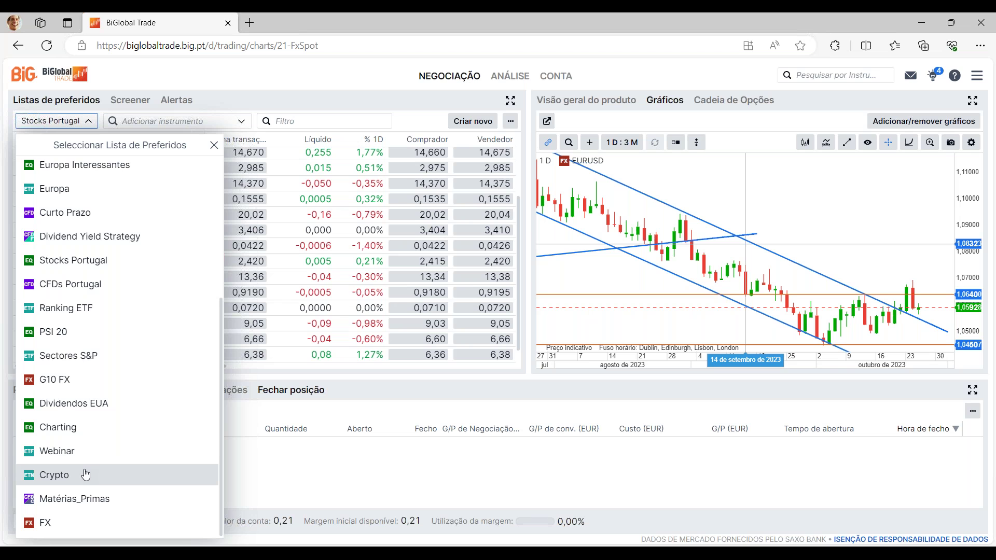
pyautogui.scroll(5, 86, 473)
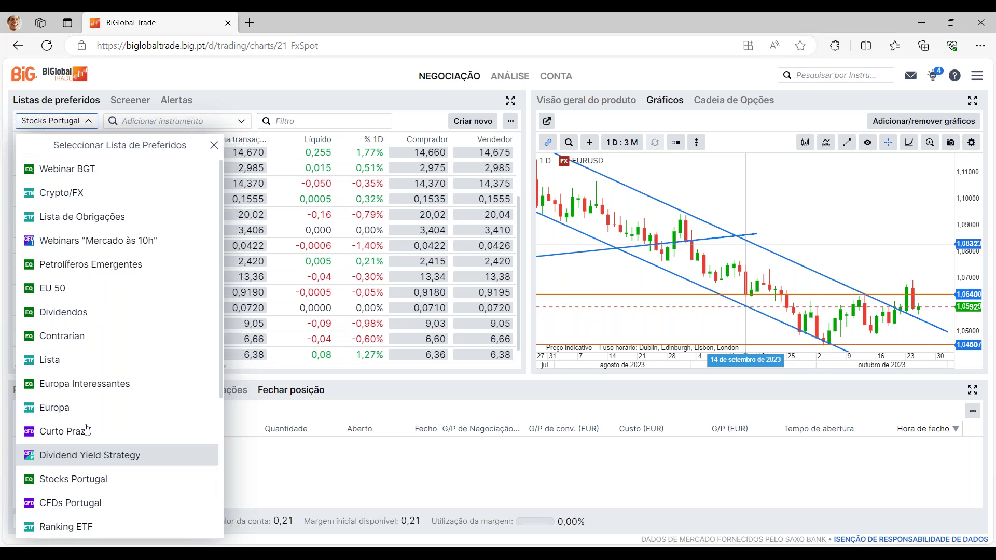
pyautogui.click(102, 199)
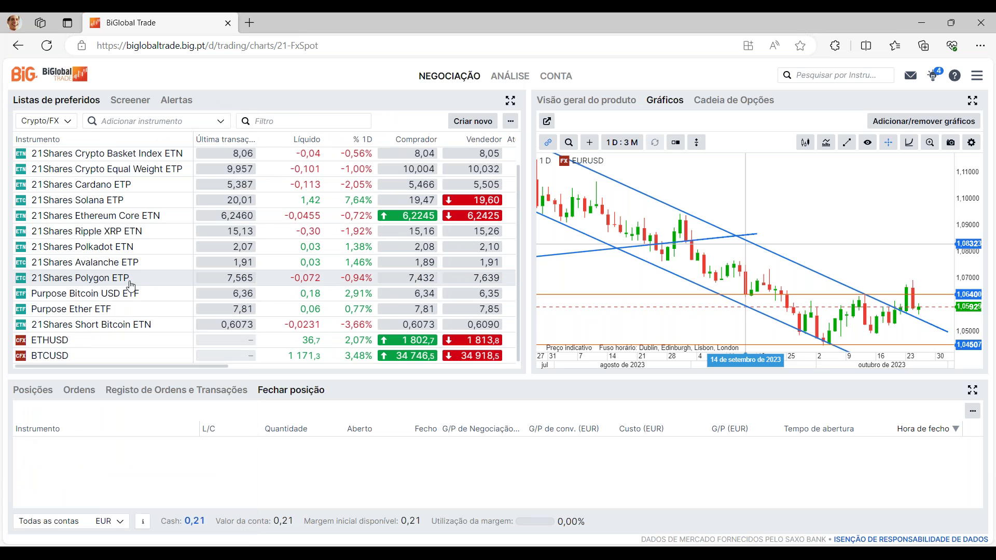
pyautogui.scroll(1, 131, 286)
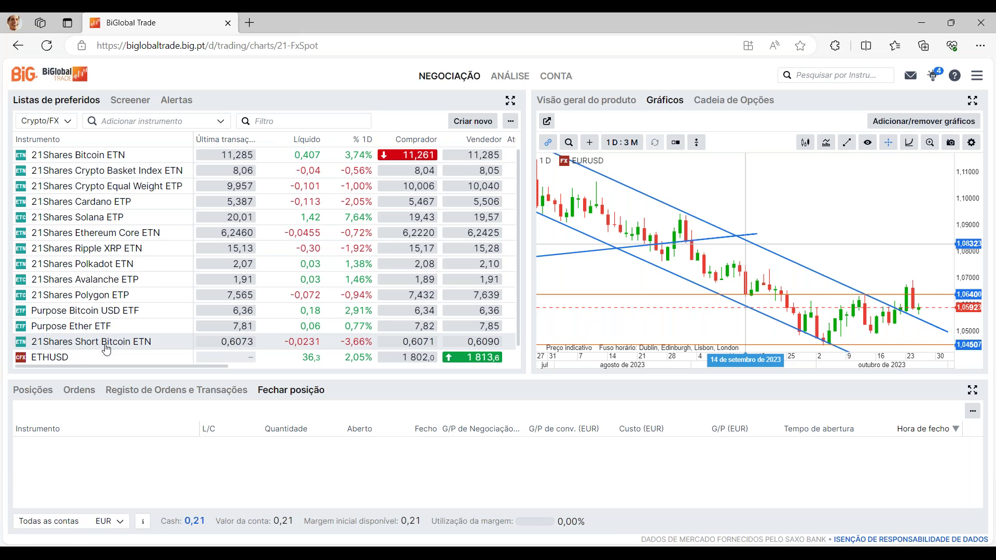
pyautogui.scroll(-1, 104, 337)
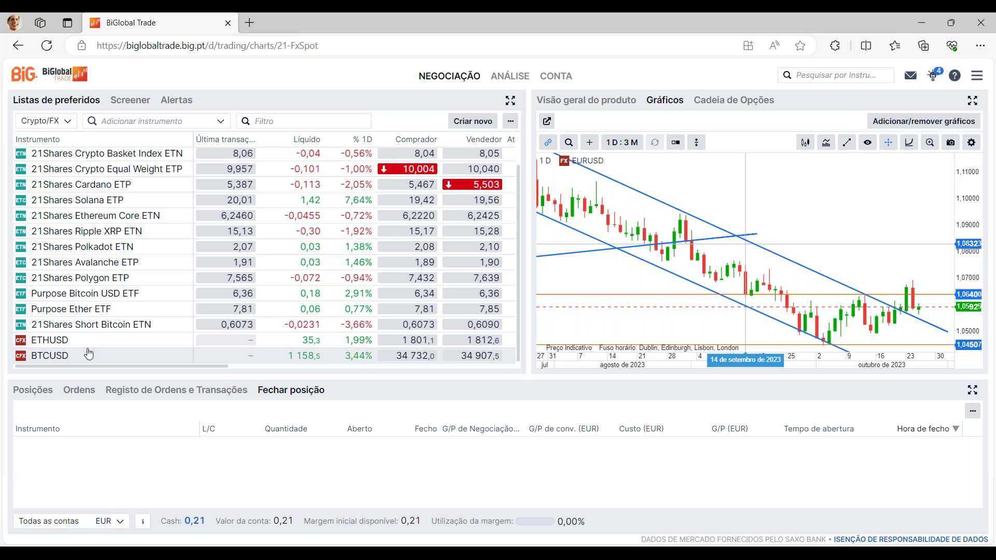
pyautogui.scroll(1, 104, 309)
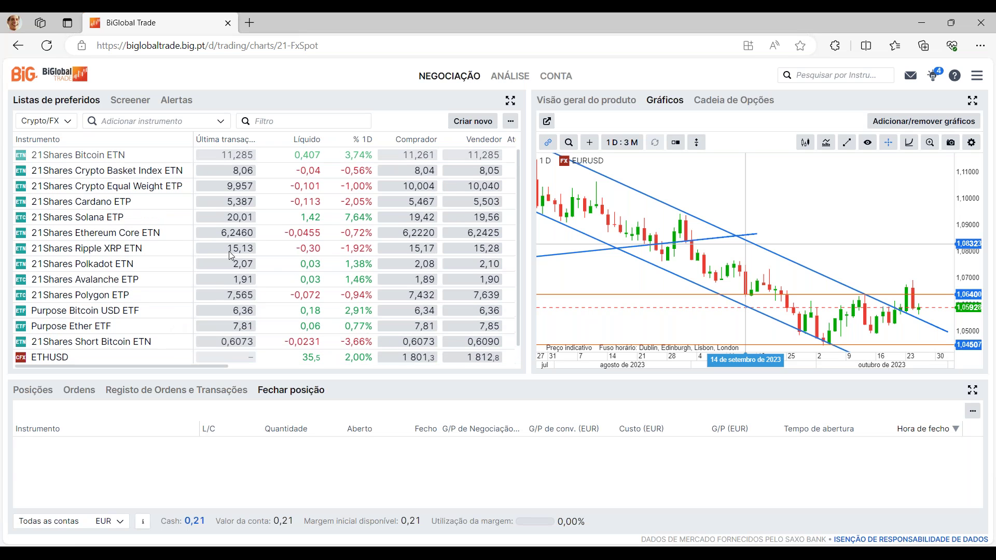
# Switch the watchlist to Matérias_Primas
pyautogui.click(68, 124)
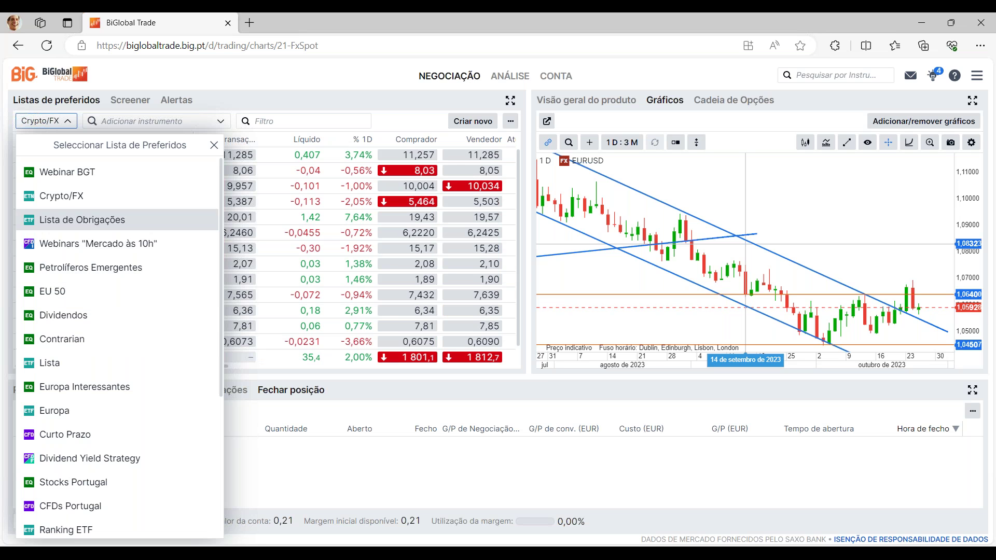
pyautogui.scroll(-4, 104, 456)
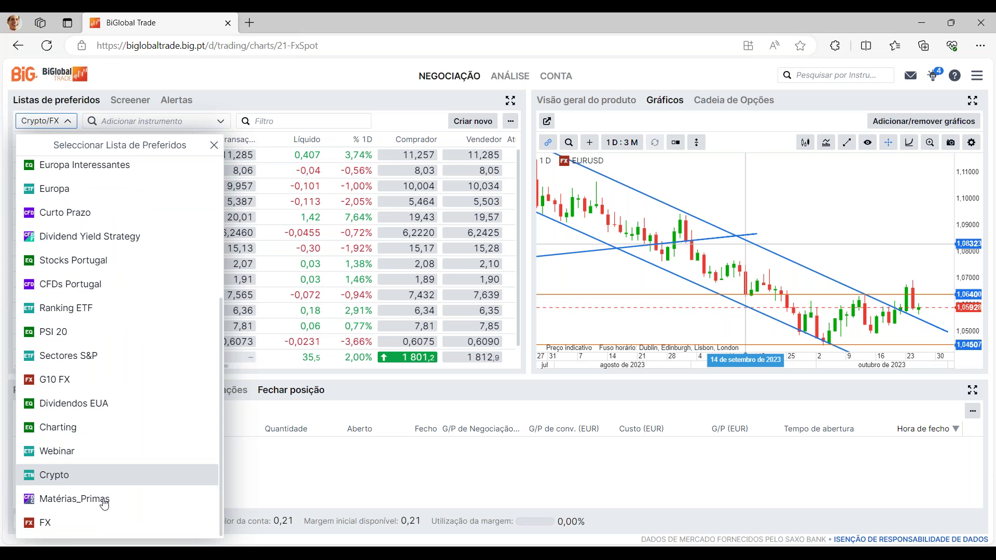
pyautogui.click(99, 499)
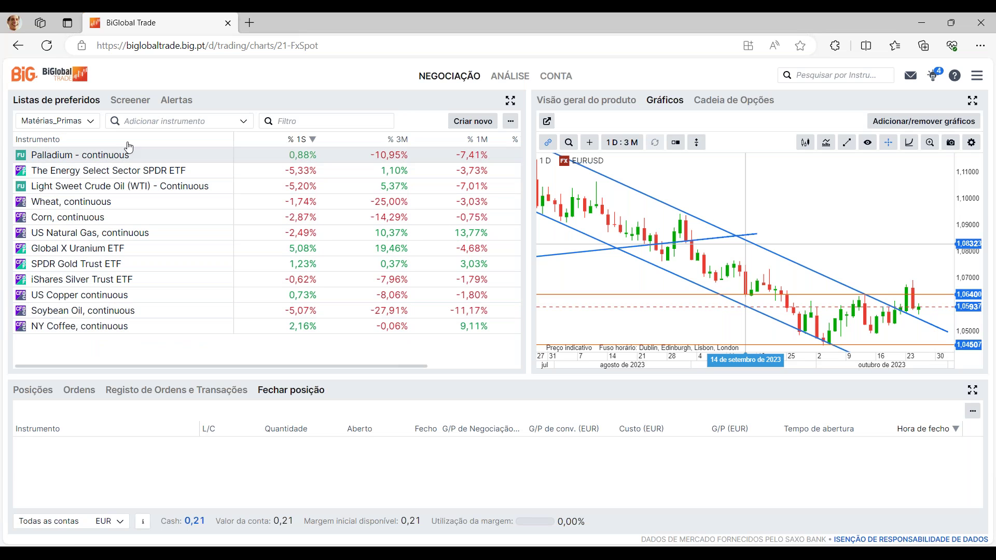
# Browse the CFD Matérias Primas contracts available for adding to the watchlist, and close the selection without adding any
pyautogui.click(243, 121)
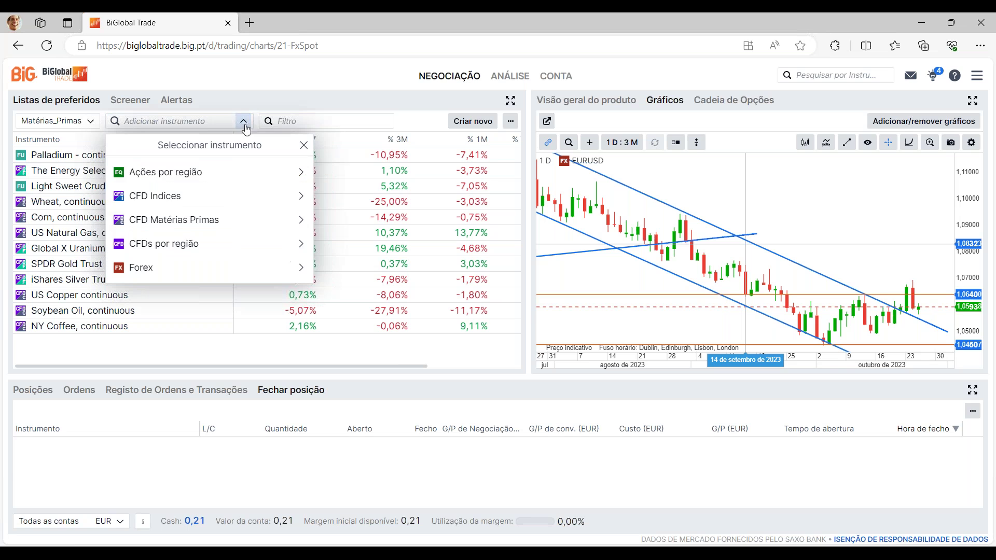
pyautogui.click(299, 227)
pyautogui.scroll(-7, 240, 312)
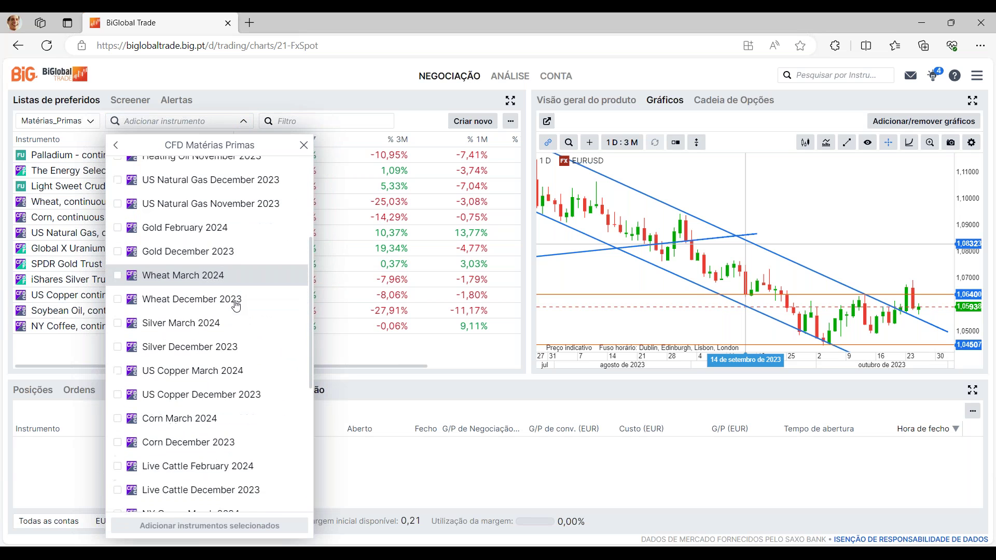
pyautogui.scroll(-2, 243, 477)
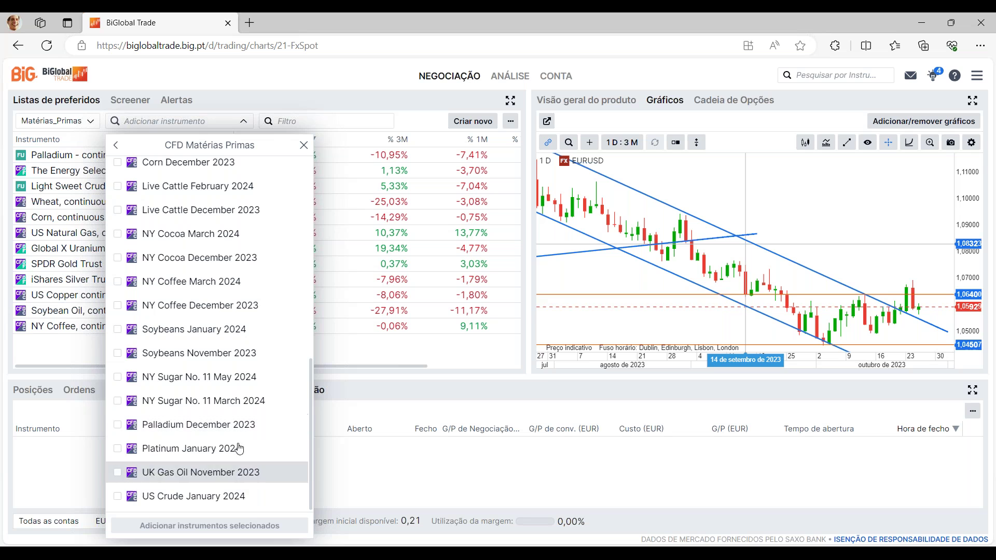
pyautogui.scroll(2, 239, 383)
pyautogui.scroll(8, 239, 383)
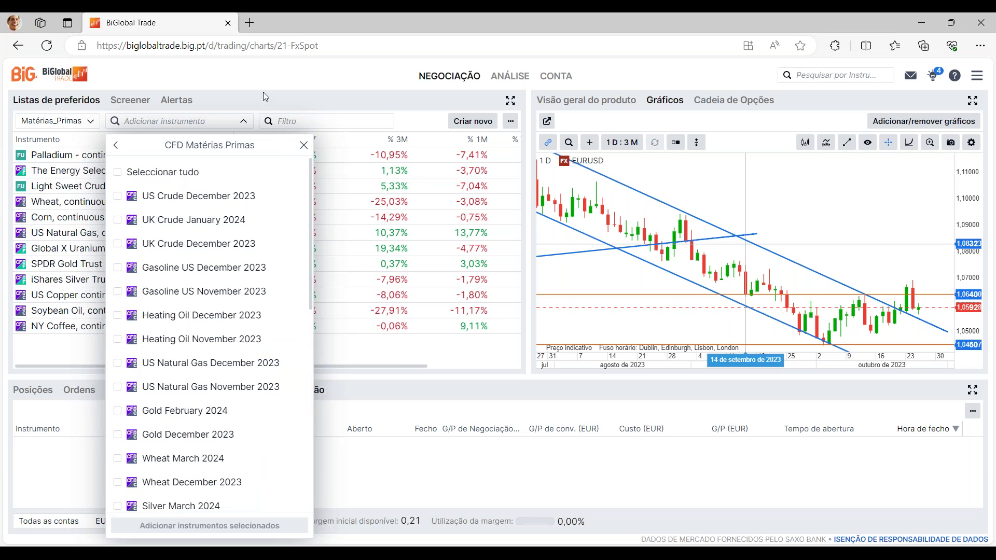
pyautogui.click(309, 83)
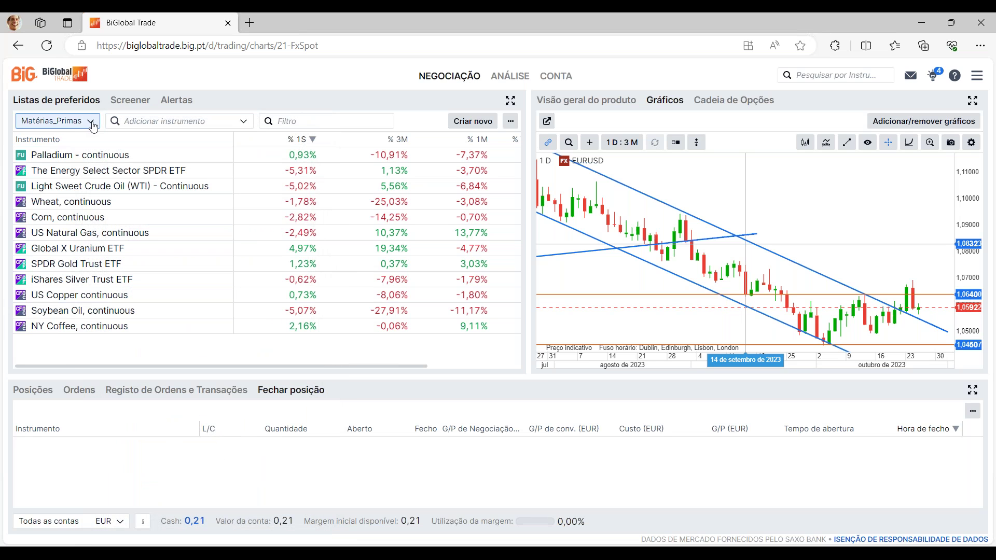
# Switch the watchlist to Sectores S&P and look through its sector ETFs
pyautogui.click(92, 122)
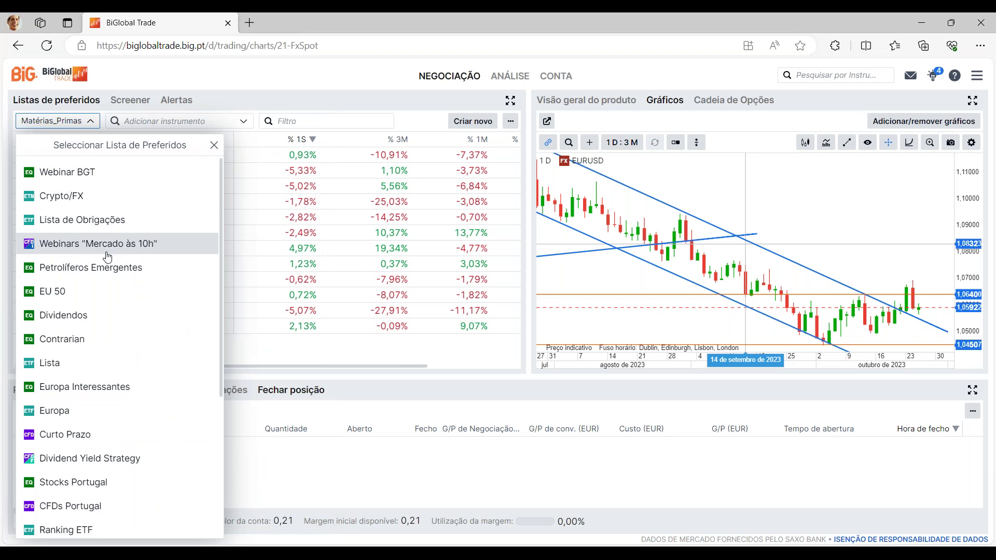
pyautogui.scroll(-3, 104, 254)
pyautogui.click(116, 407)
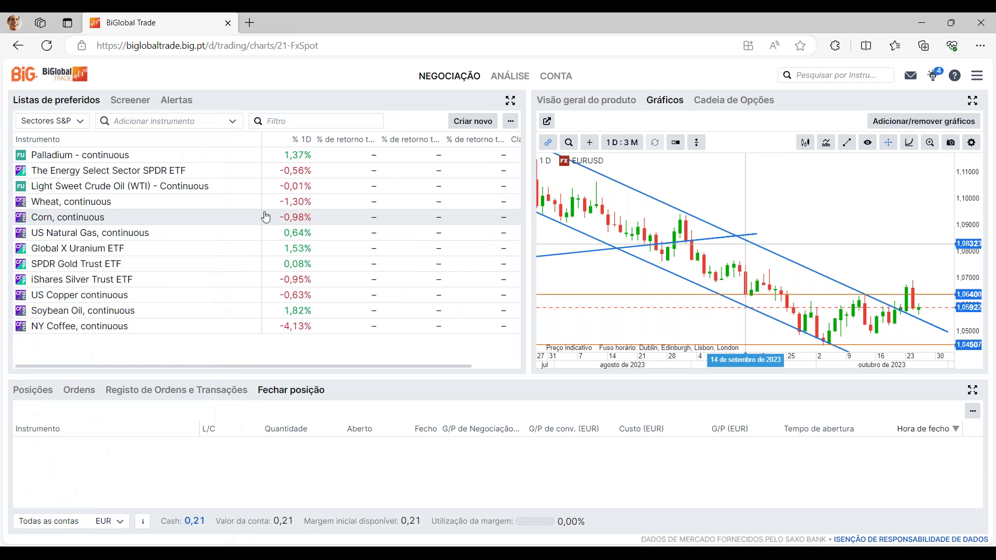
pyautogui.scroll(-5, 166, 183)
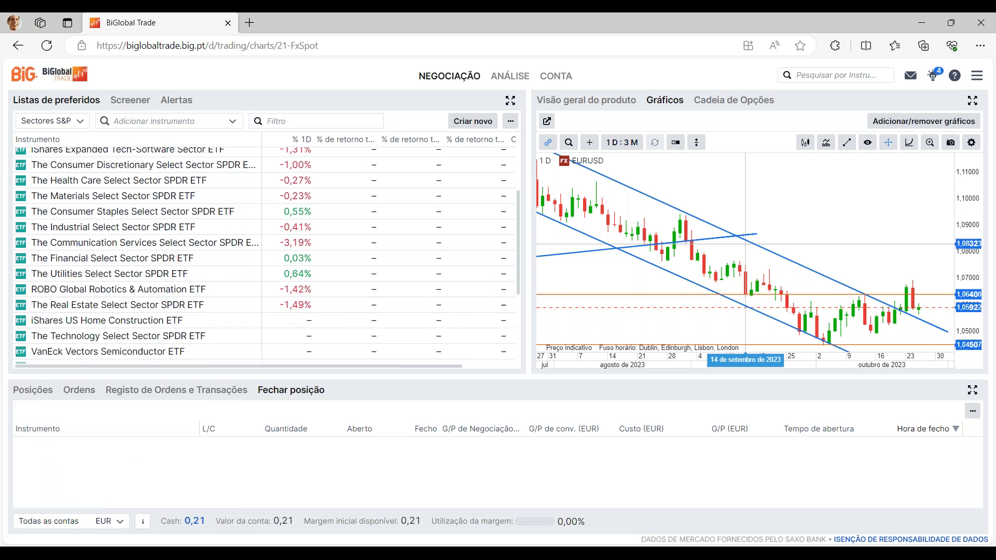
pyautogui.scroll(5, 160, 218)
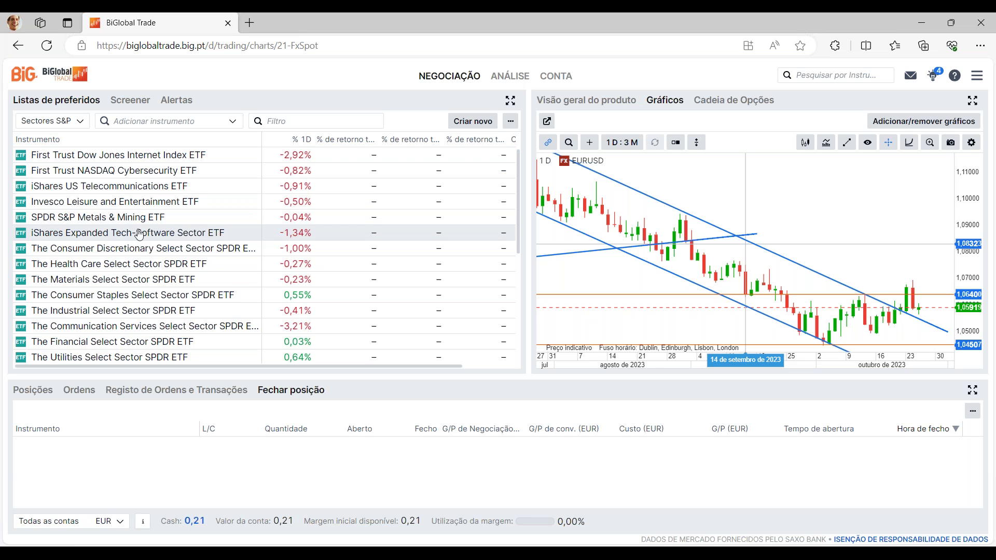
pyautogui.scroll(-4, 159, 232)
pyautogui.scroll(-3, 141, 272)
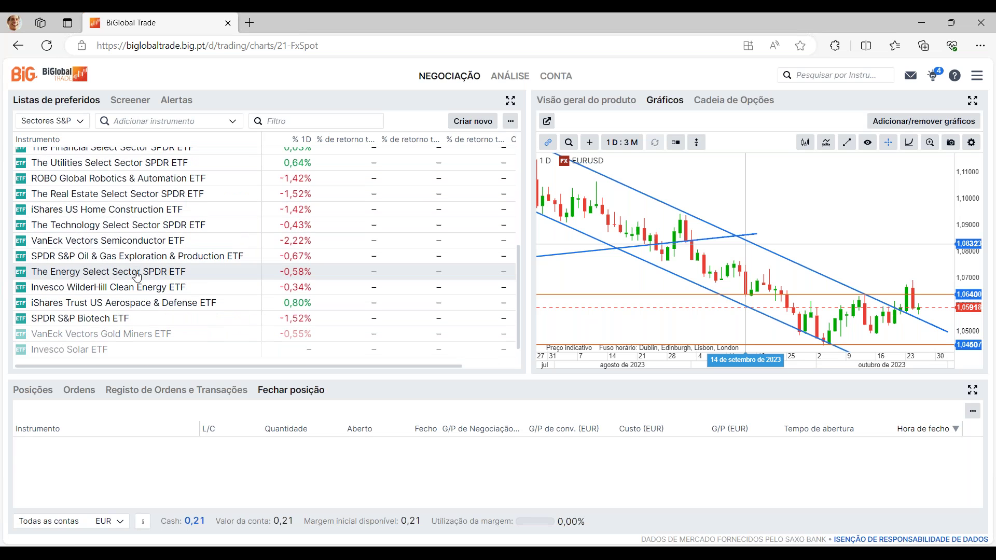
pyautogui.scroll(7, 138, 332)
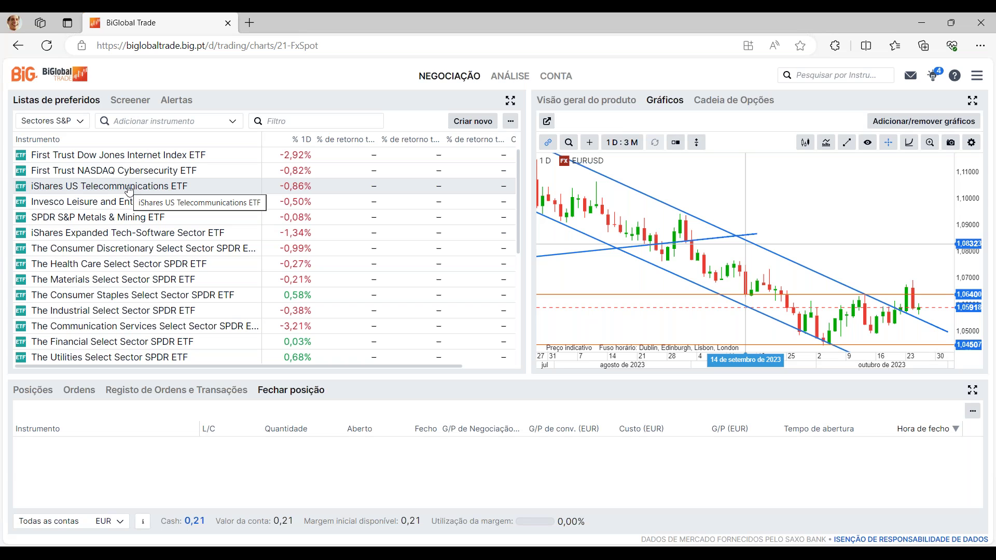
# Open the Screener and review its Descritivo filters, expanding and collapsing the Países options
pyautogui.click(134, 100)
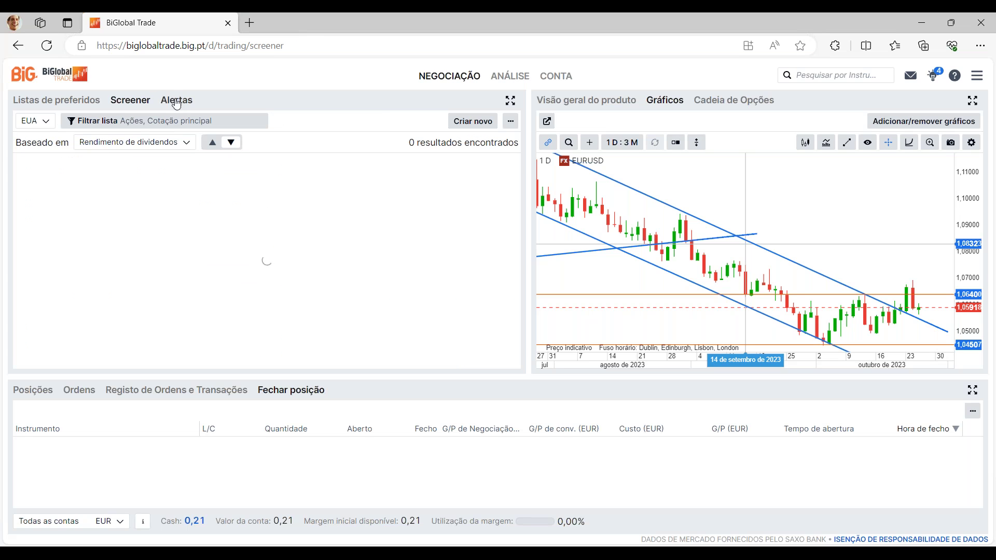
pyautogui.click(114, 122)
pyautogui.click(148, 170)
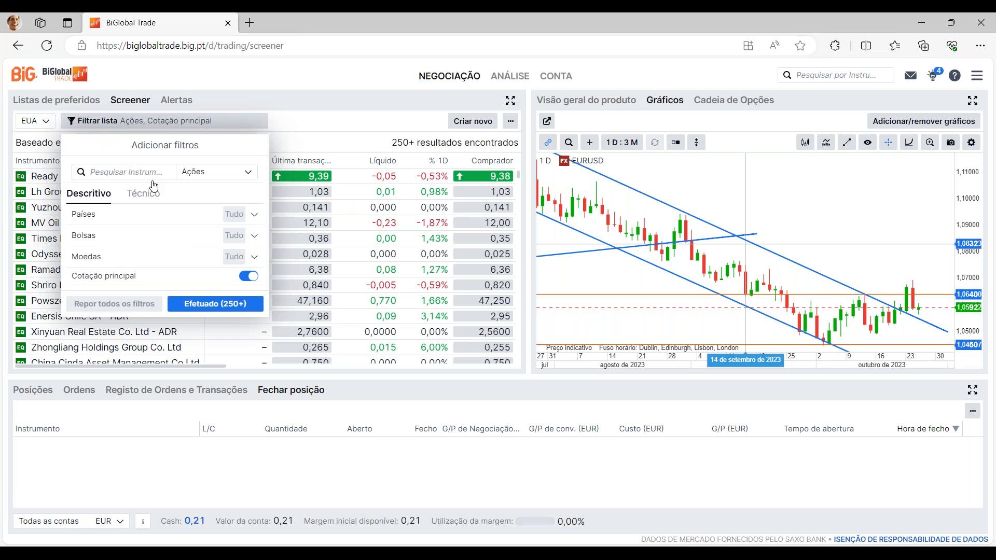
pyautogui.click(151, 216)
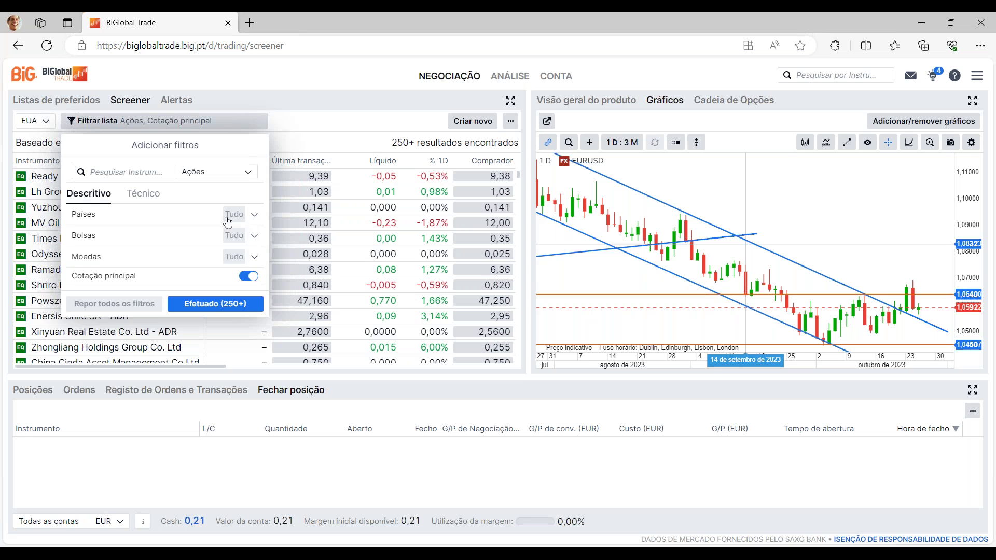
pyautogui.click(244, 221)
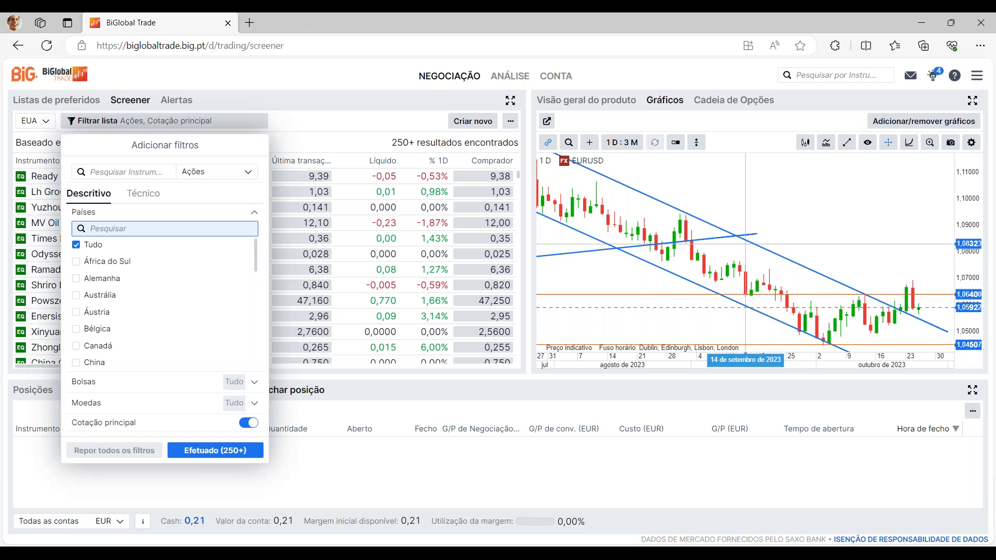
pyautogui.click(253, 215)
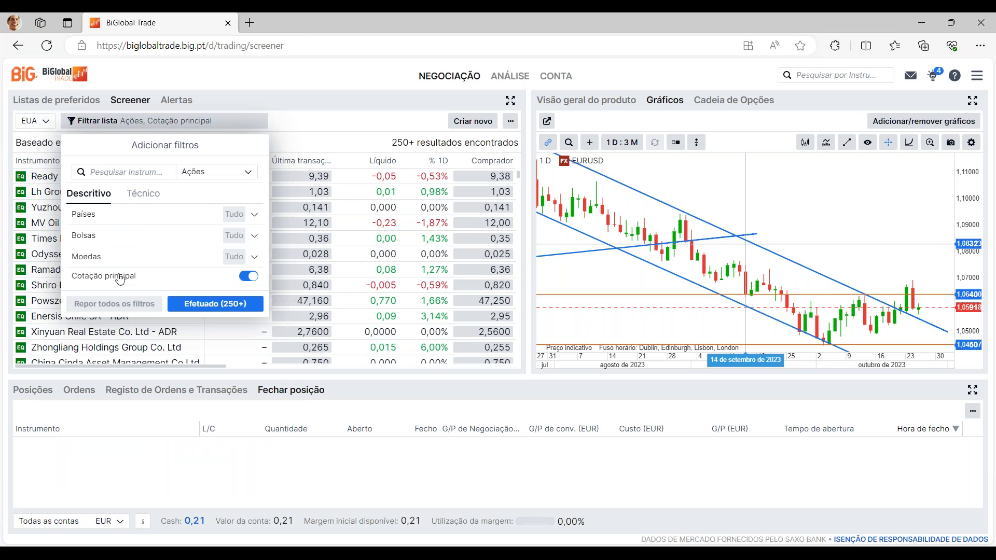
# Review the screener's Técnico filters and the available product types, and close the filters without changing them
pyautogui.click(137, 196)
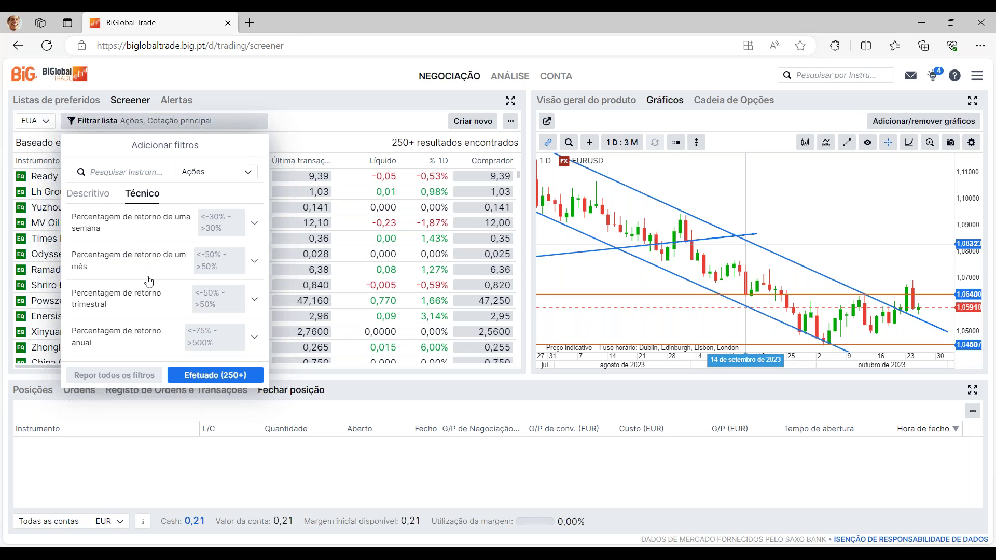
pyautogui.click(247, 172)
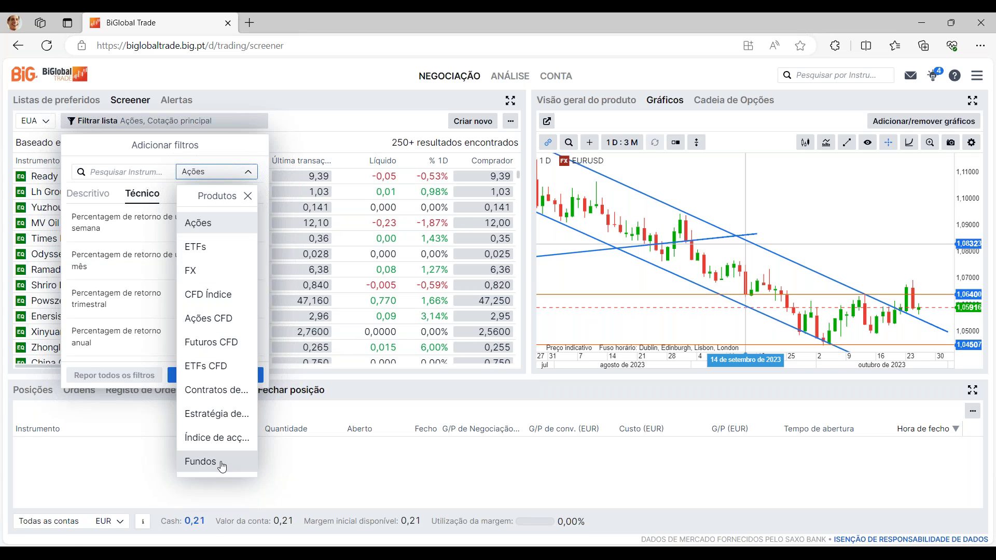
pyautogui.click(247, 195)
pyautogui.click(315, 117)
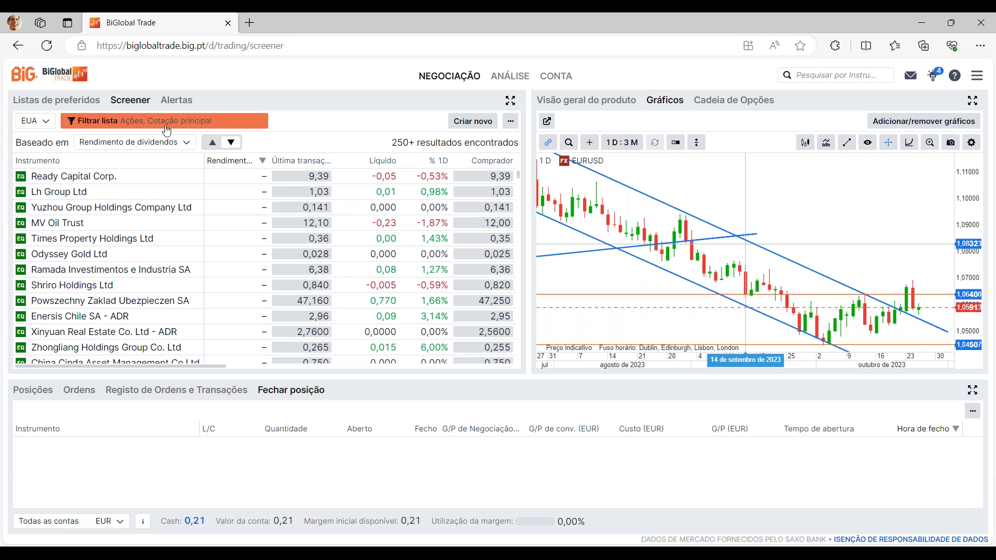
# View the list of saved screeners and the form for creating a new one, closing both without making a choice
pyautogui.click(34, 121)
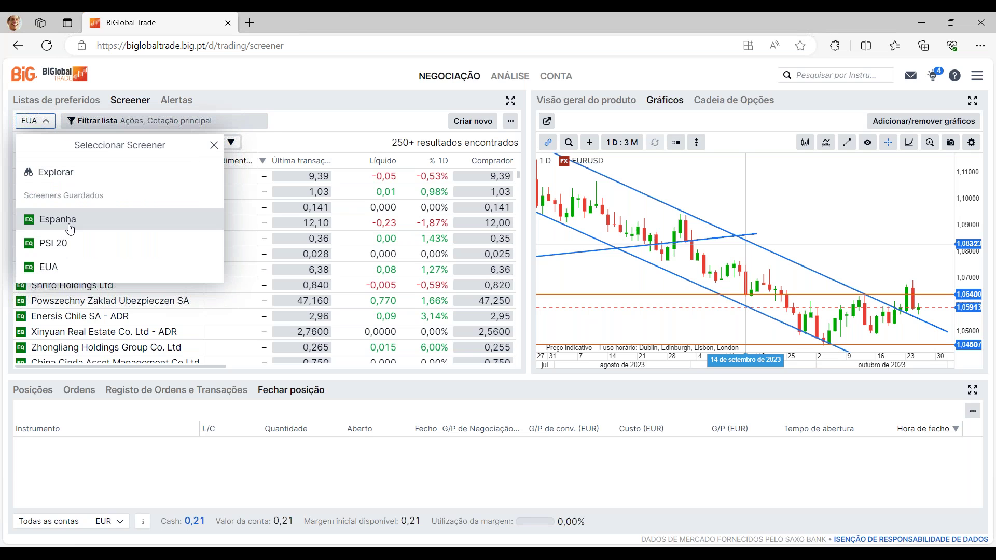
pyautogui.click(319, 130)
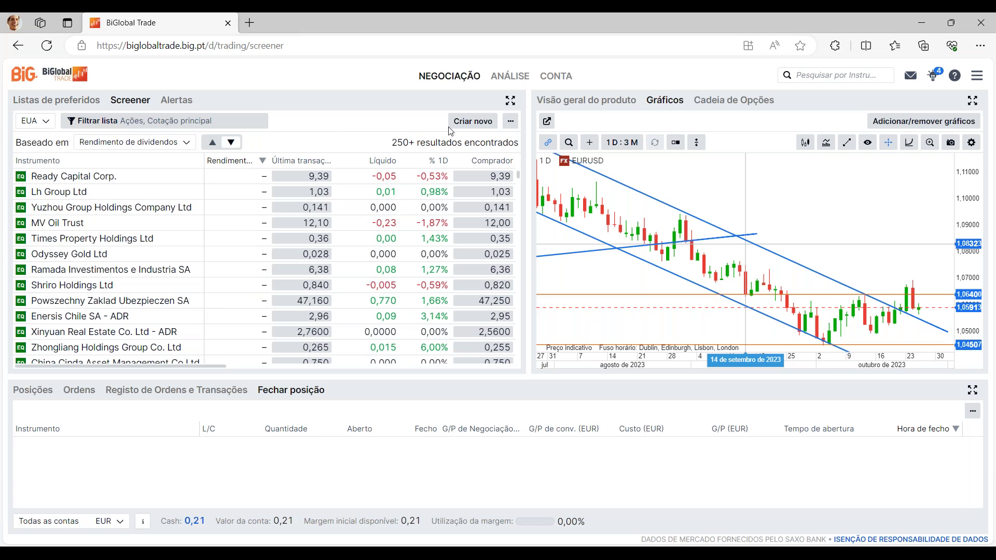
pyautogui.click(469, 121)
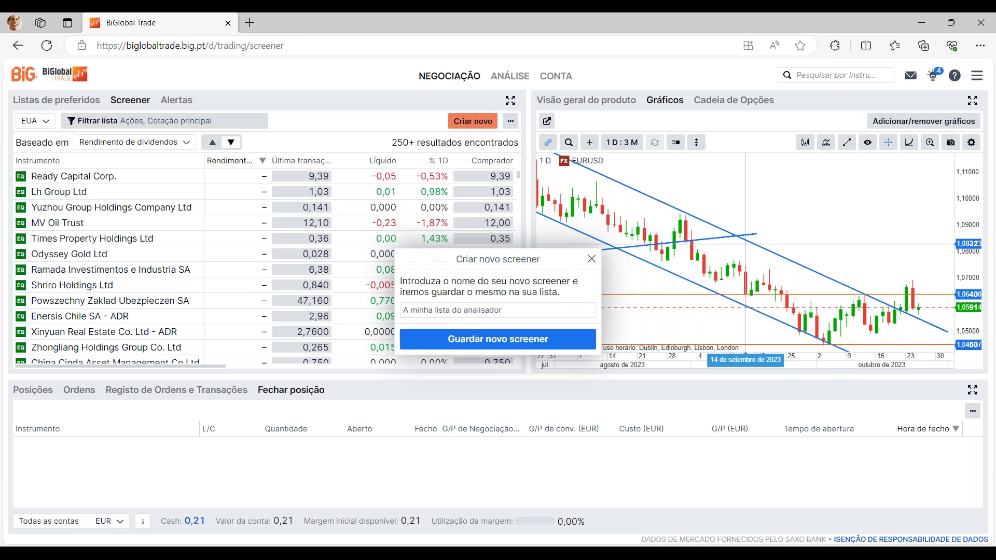
pyautogui.click(591, 259)
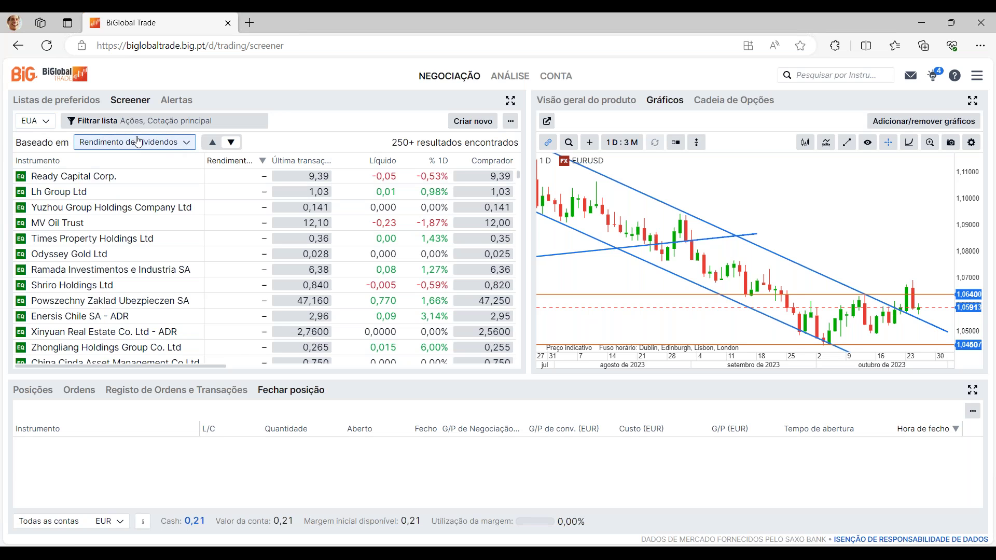
# Examine the criteria the screener can be based on, including the options under % de variação de preço
pyautogui.click(183, 145)
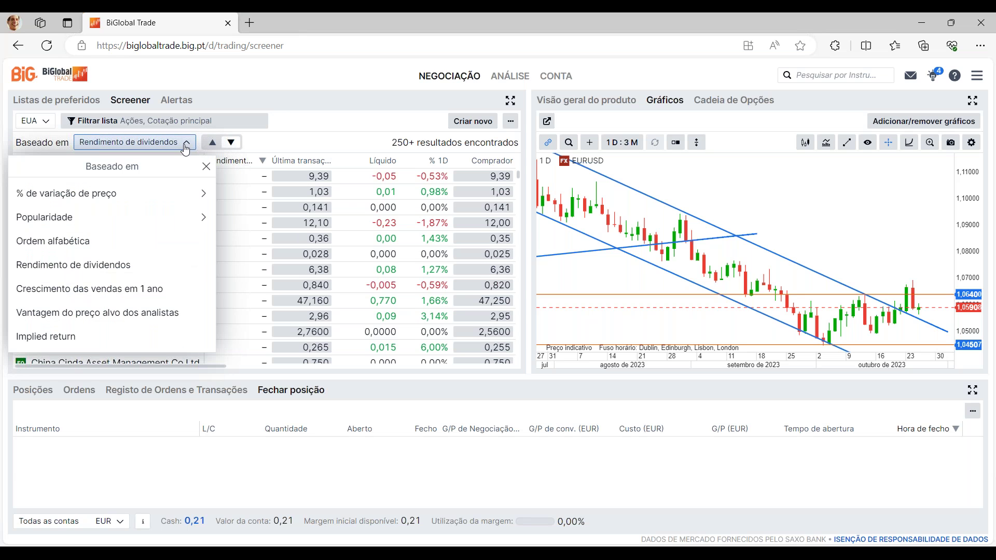
pyautogui.click(205, 199)
pyautogui.click(19, 168)
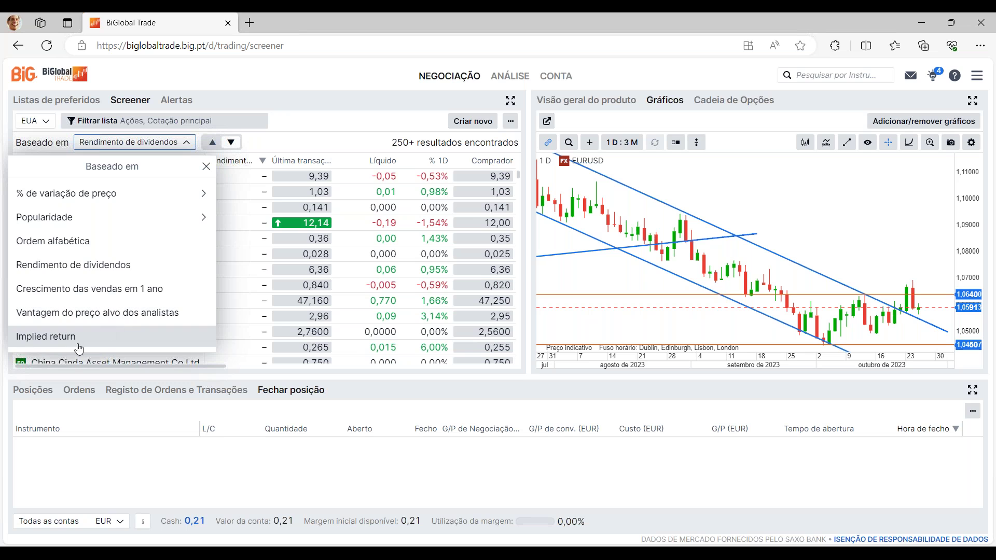
# Close the ranking criteria list and view the additional options for the current screener
pyautogui.click(207, 166)
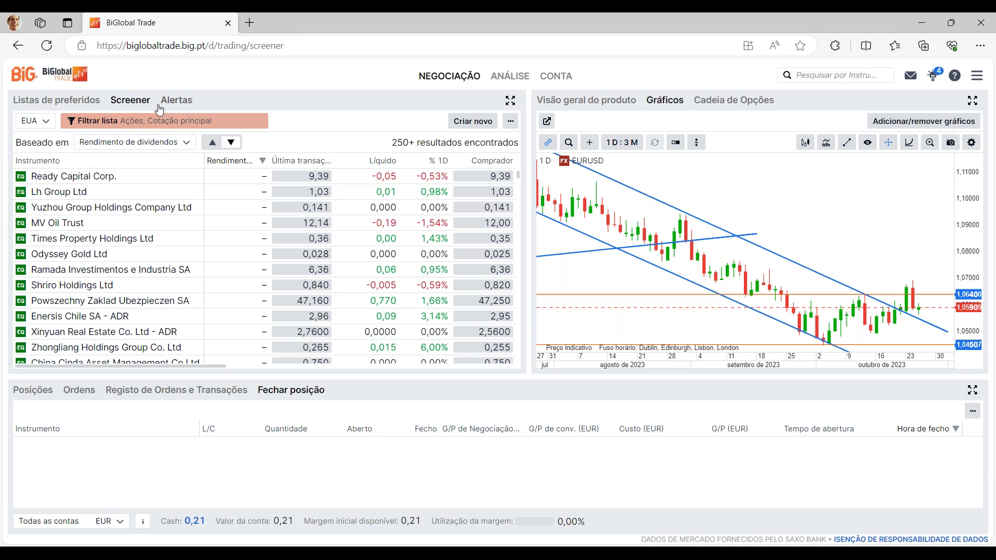
pyautogui.click(509, 122)
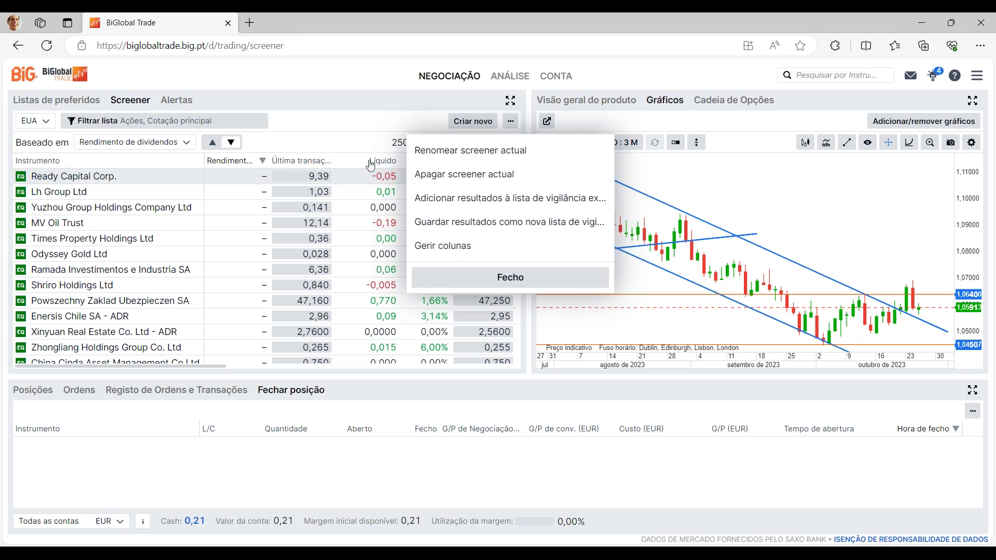
# Go to Alertas and start a new price alert for the Apple Inc. stock (AAPL:xnas)
pyautogui.click(177, 100)
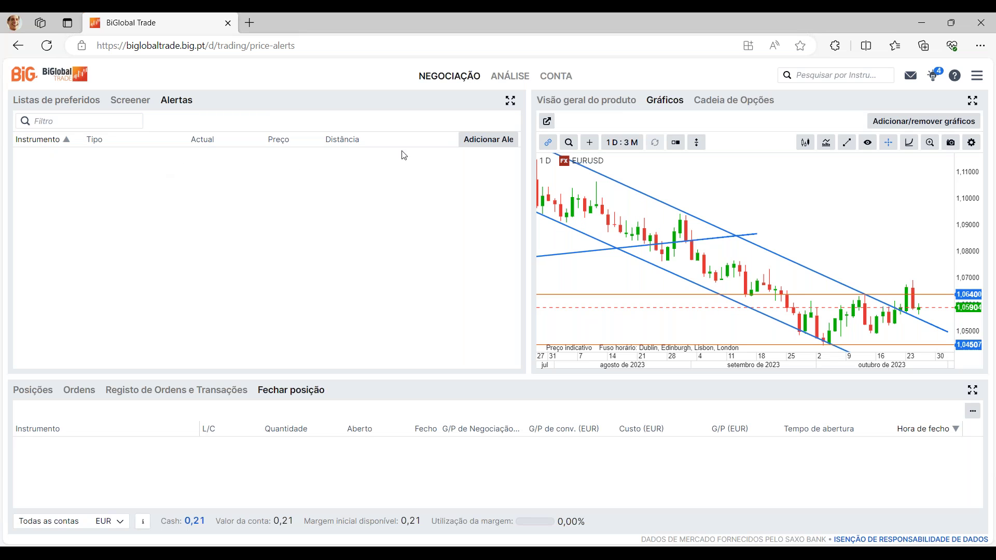
pyautogui.click(484, 144)
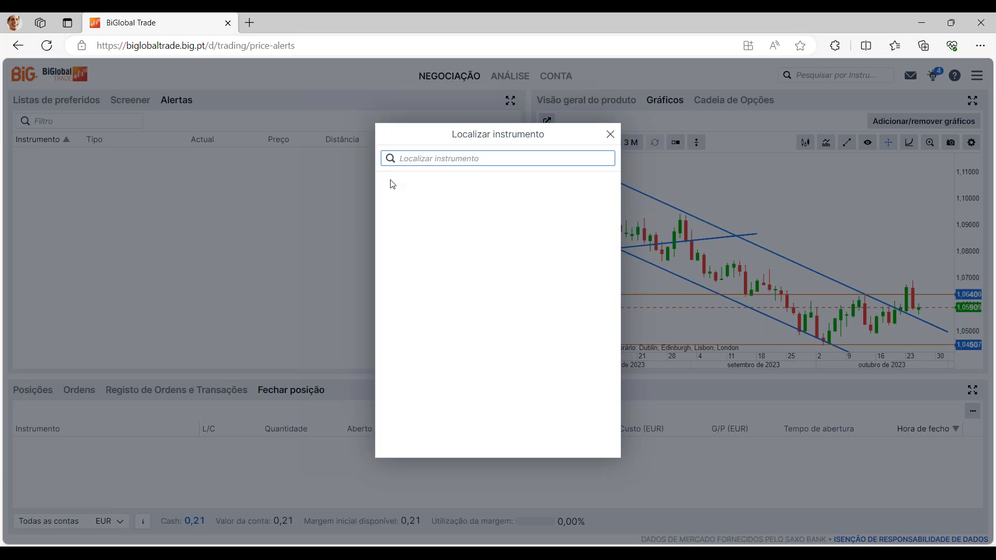
pyautogui.write('APPLKE')
pyautogui.press('BackSpace')
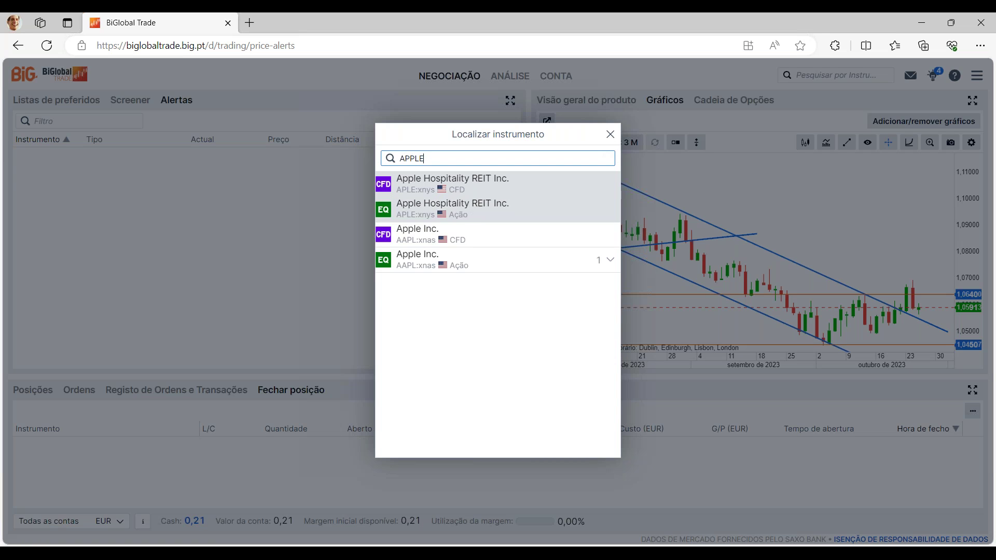
pyautogui.click(457, 262)
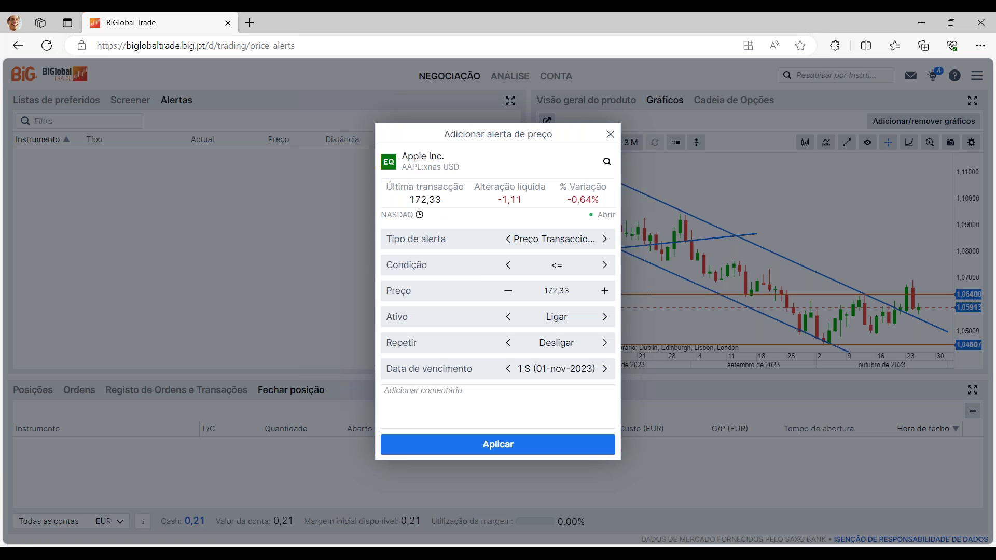
# Set the alert type to % Variação and view the available Condição options without changing the condition
pyautogui.click(532, 243)
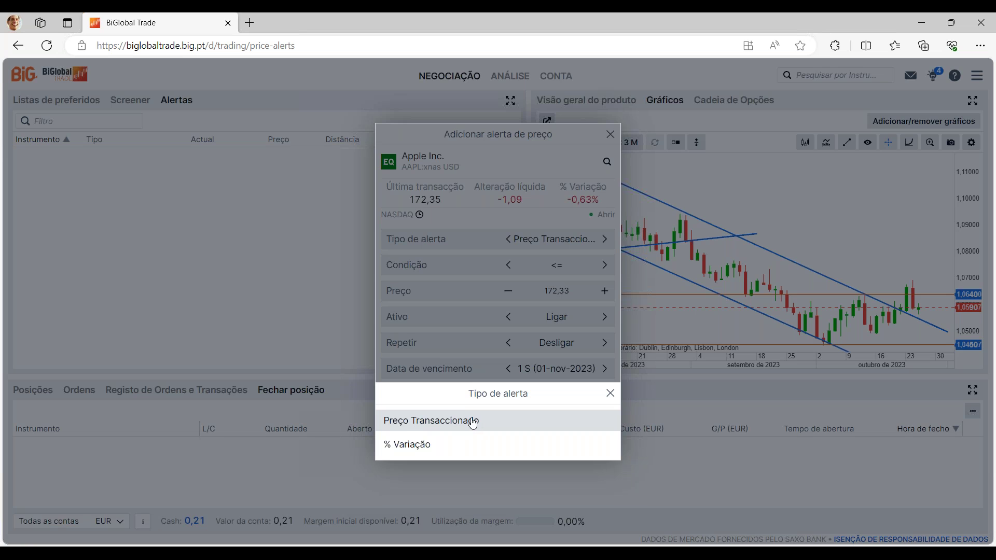
pyautogui.click(471, 446)
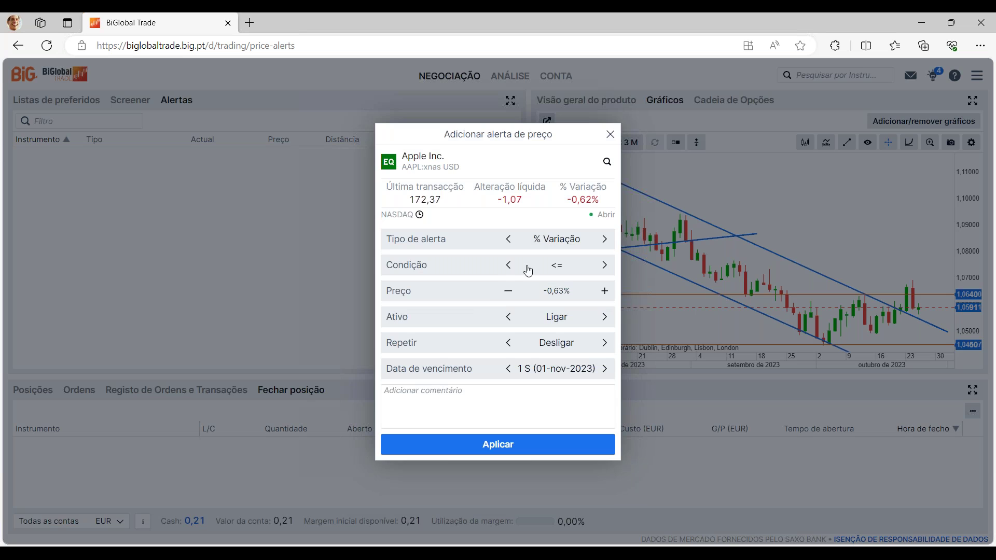
pyautogui.click(557, 271)
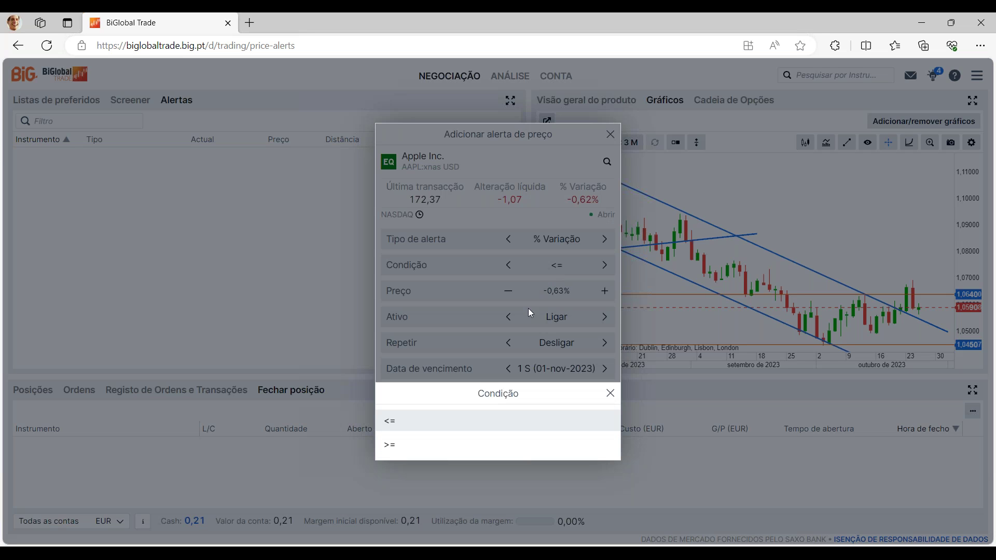
pyautogui.click(608, 395)
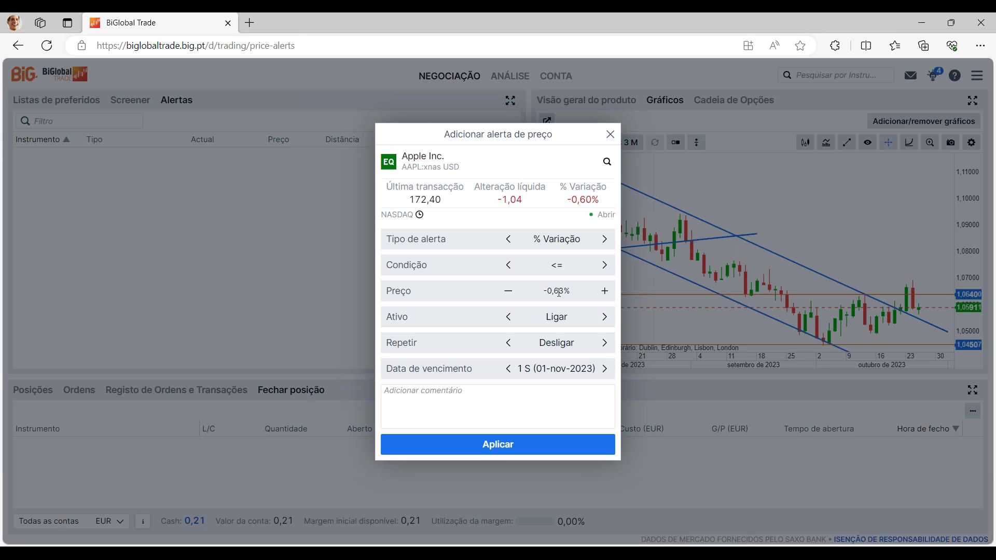
# Raise the alert's Preço threshold to -0,50%
pyautogui.click(604, 291)
pyautogui.click(605, 291)
pyautogui.click(604, 291)
pyautogui.click(605, 291)
pyautogui.click(605, 291)
pyautogui.click(605, 292)
pyautogui.click(605, 291)
pyautogui.click(605, 292)
pyautogui.click(605, 292)
pyautogui.click(605, 292)
# Set Repetir to Ligar and view the alert's Data de vencimento options without choosing another date
pyautogui.click(605, 344)
pyautogui.click(567, 374)
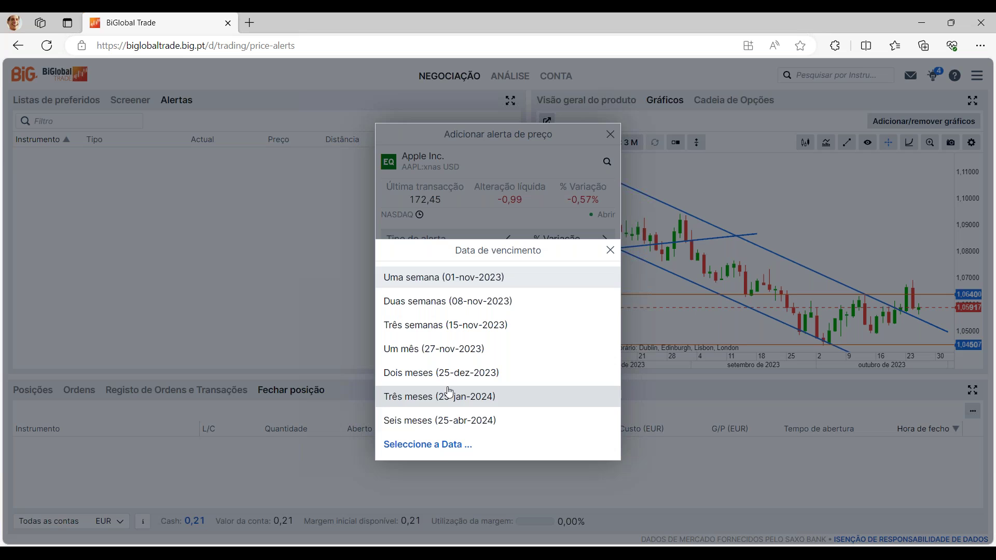
pyautogui.click(610, 251)
# Enter the sample comment GDASGKDA in the alert, clear it, and close the alert form without applying it
pyautogui.click(427, 408)
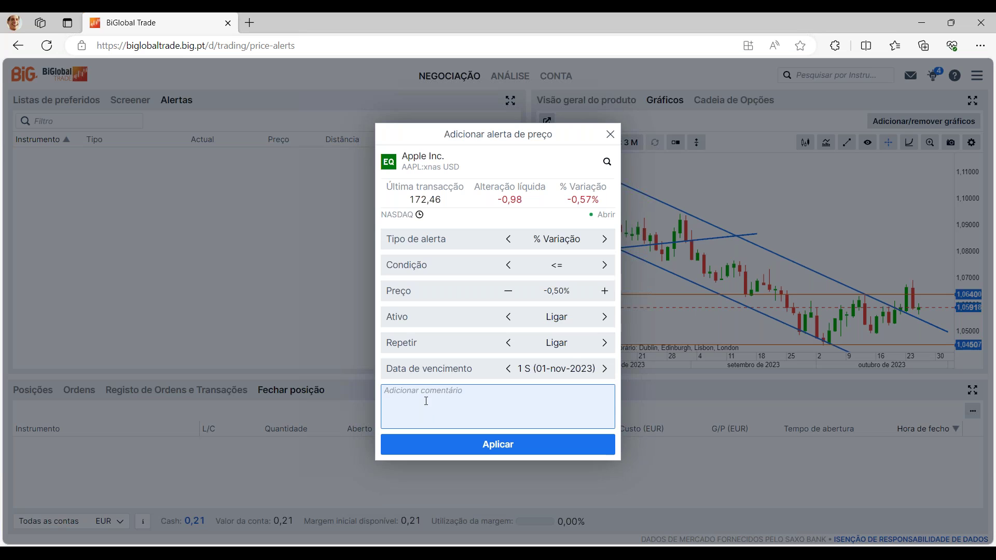
pyautogui.write('GDASGKDA')
pyautogui.moveTo(441, 400); pyautogui.dragTo(377, 410)
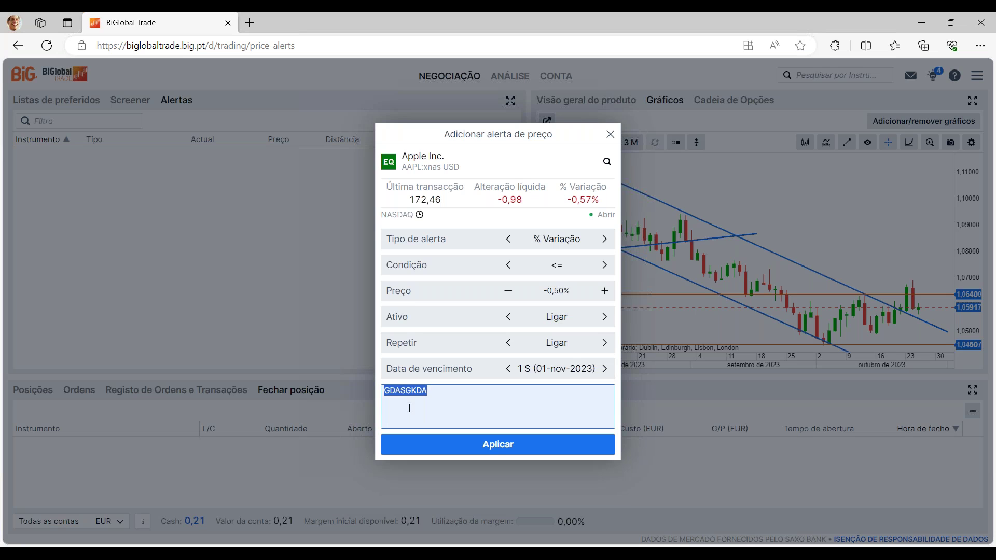
pyautogui.press('BackSpace')
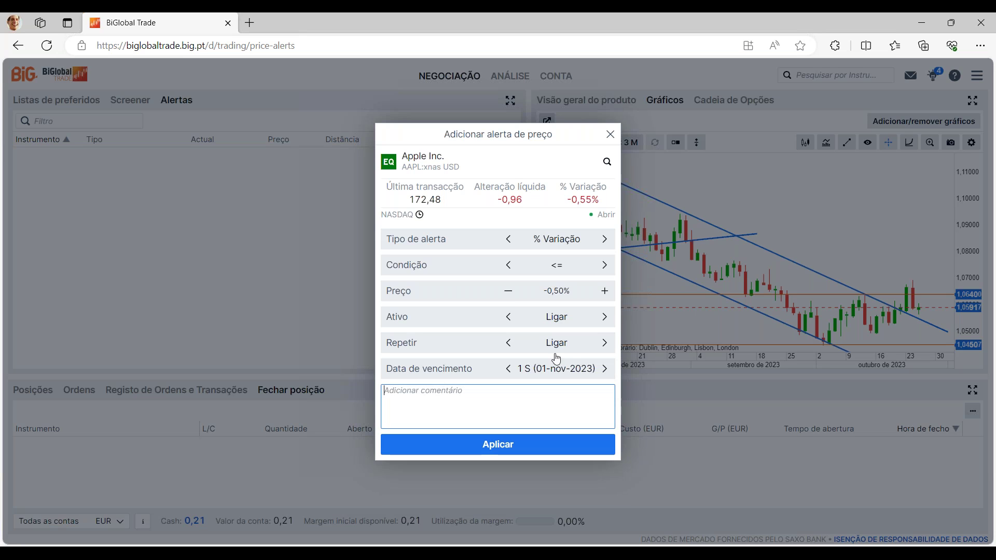
pyautogui.click(610, 134)
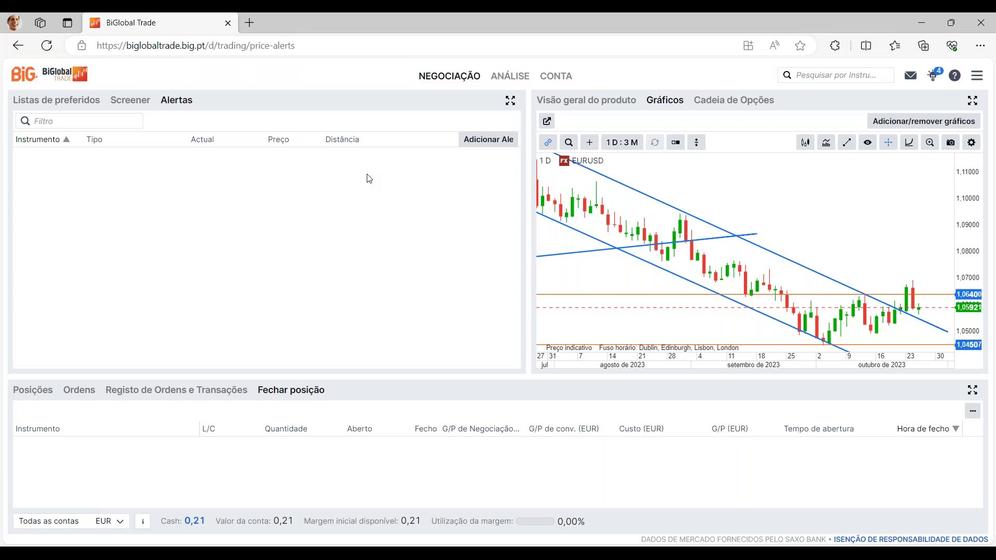
# Open Sinais de negociação under Análise and restrict the asset classes to Ações by excluding Forex, Ações CFD and CFD Índices
pyautogui.click(496, 77)
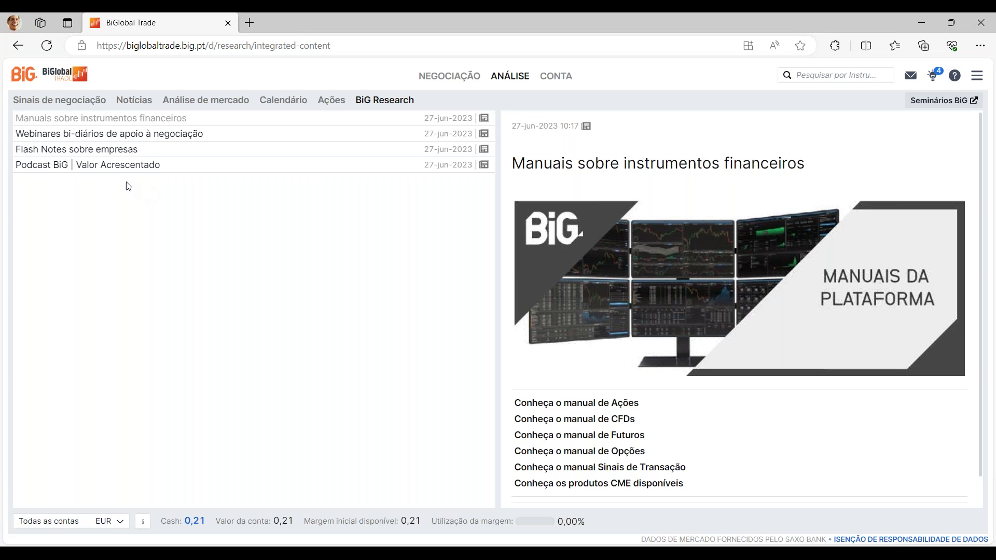
pyautogui.click(75, 103)
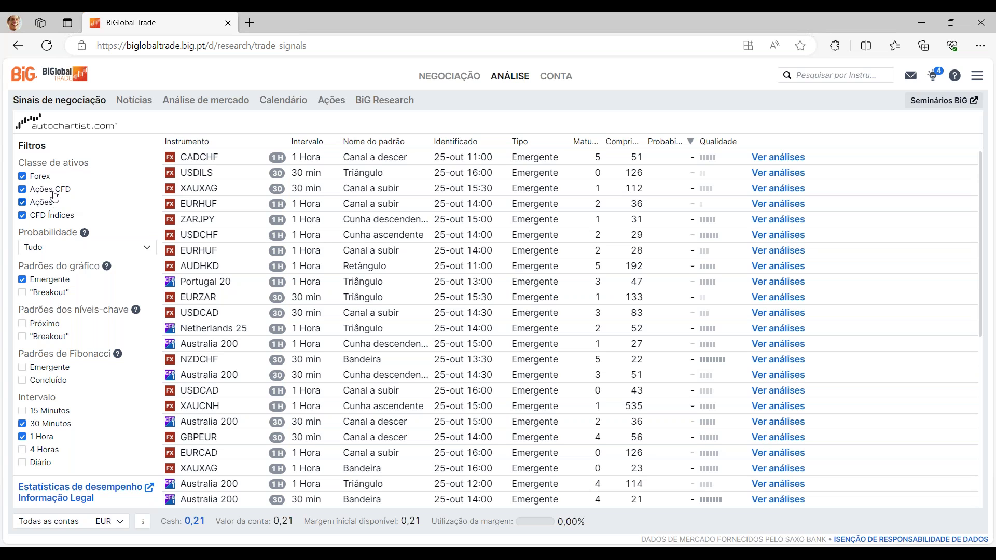
pyautogui.click(38, 179)
pyautogui.click(43, 190)
pyautogui.click(50, 215)
# View the Probabilidade options and include Ações CFD again, leaving only Ações CFD and Ações as asset classes
pyautogui.click(150, 249)
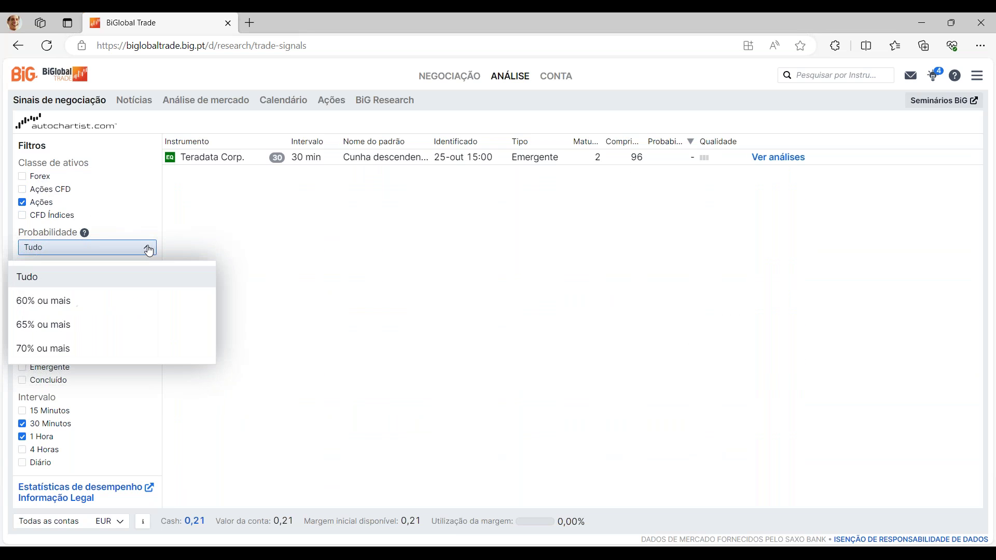
pyautogui.click(109, 192)
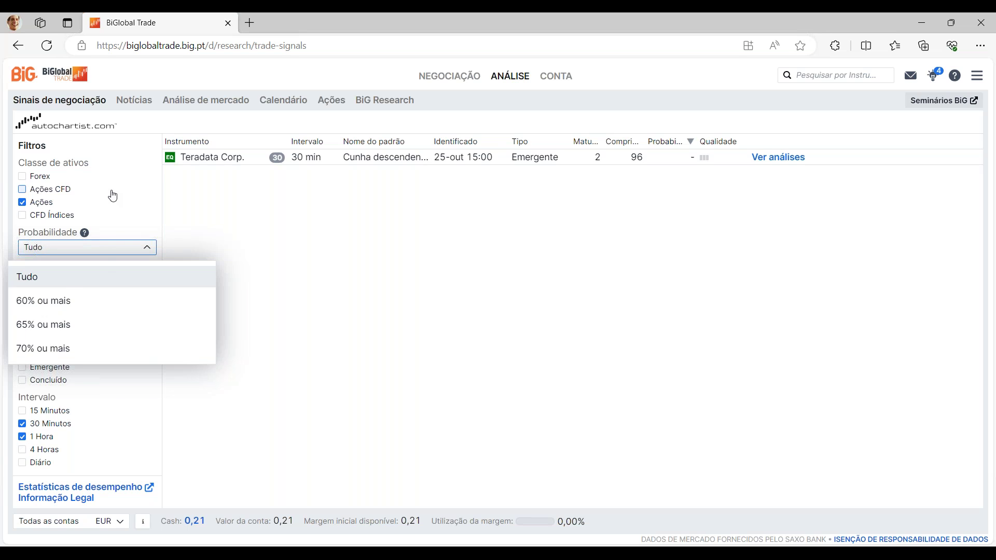
pyautogui.click(122, 255)
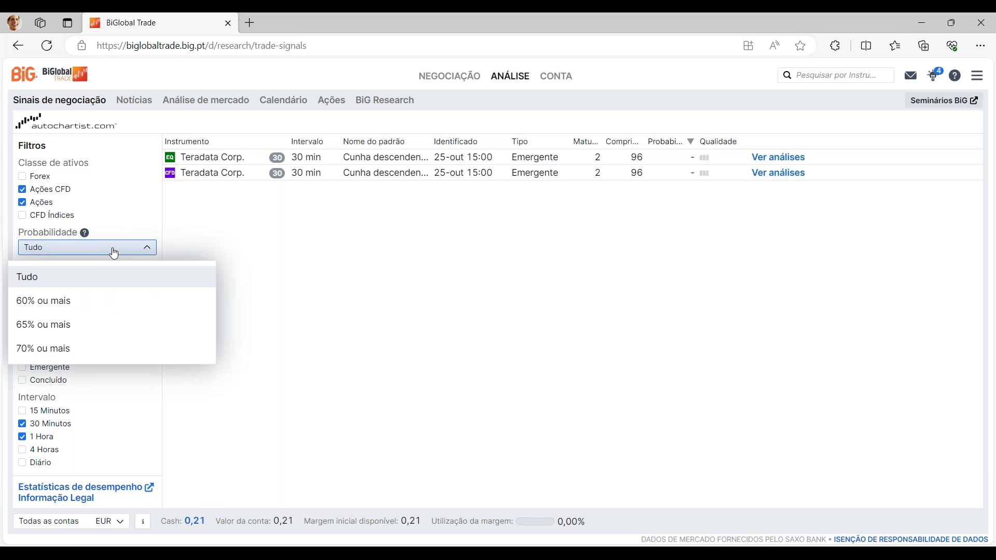
pyautogui.click(107, 248)
pyautogui.click(48, 216)
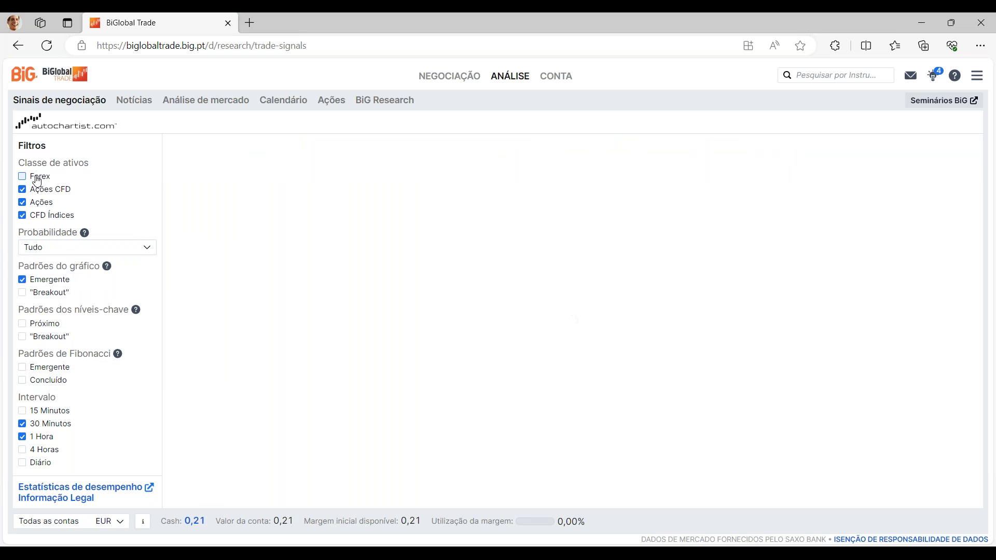
pyautogui.click(144, 253)
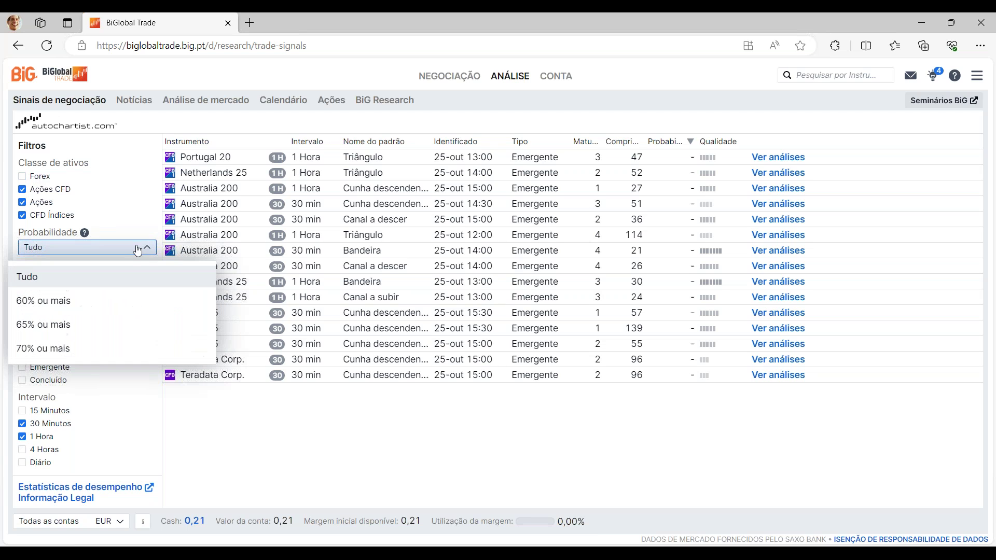
pyautogui.click(112, 216)
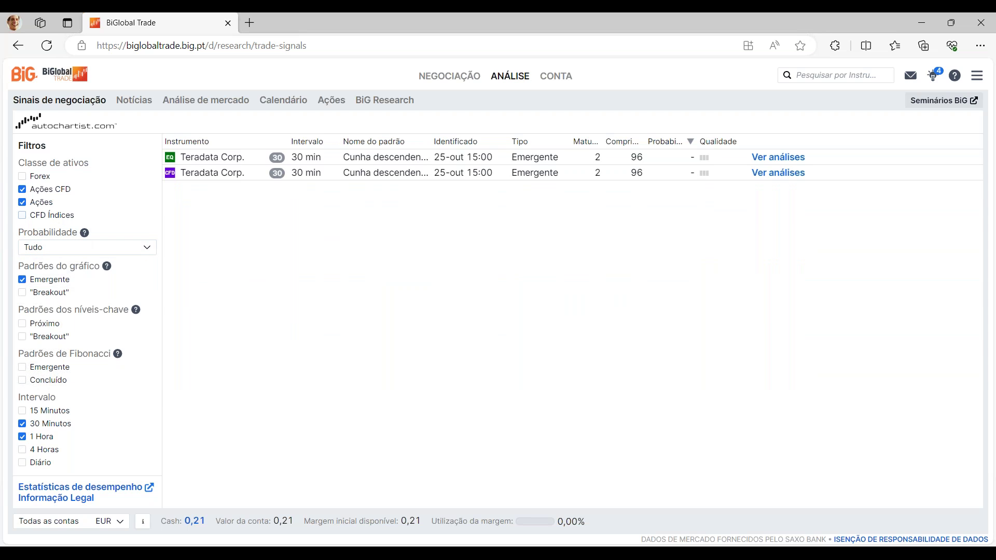
# Examine the Teradata Corp. stock signal with its descending wedge chart over a longer period, and close its details
pyautogui.moveTo(107, 269)
pyautogui.moveTo(85, 234)
pyautogui.click(237, 164)
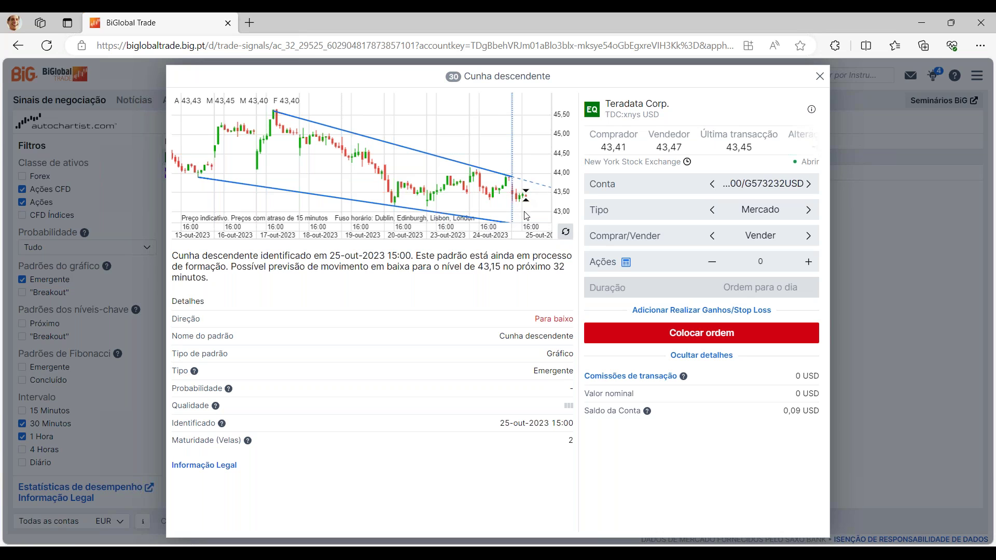
pyautogui.scroll(-3, 530, 207)
pyautogui.scroll(-5, 534, 212)
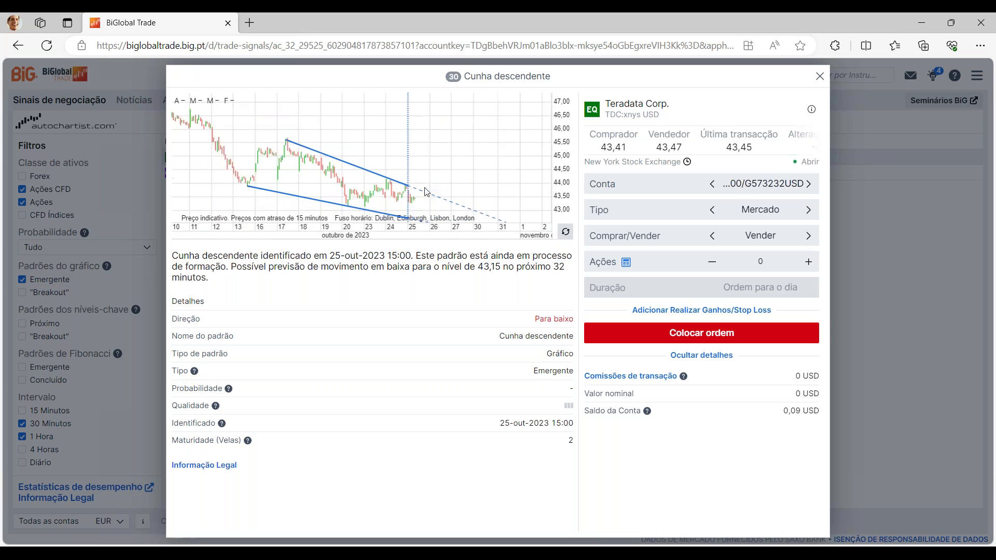
pyautogui.scroll(-3, 486, 134)
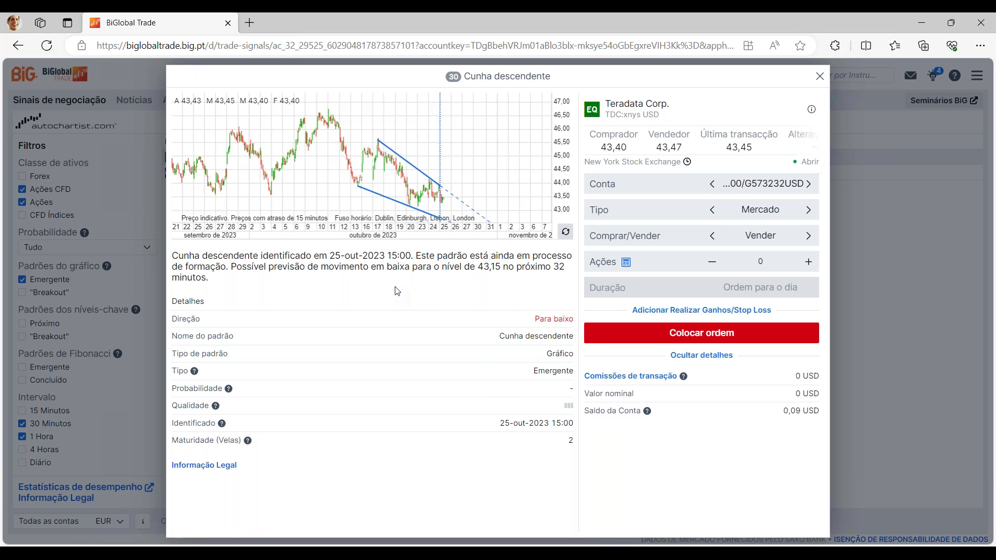
pyautogui.click(820, 76)
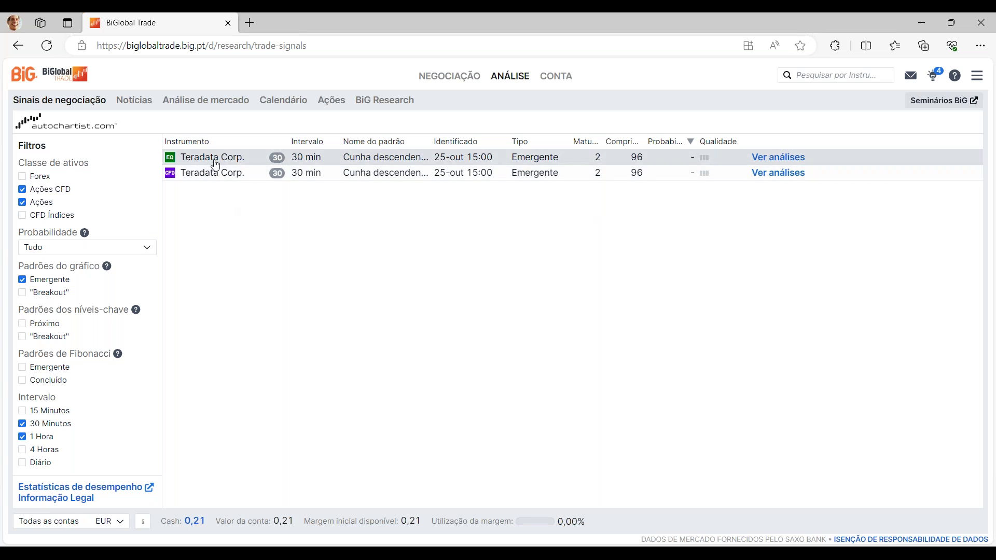
# Open Notícias and review the news filters for provider and date range, closing them without changes
pyautogui.click(135, 100)
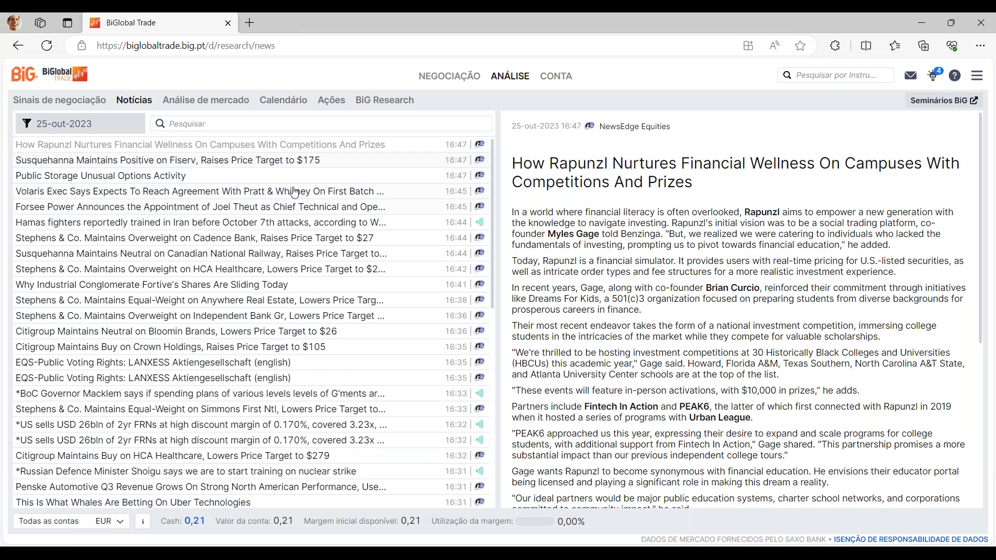
pyautogui.click(115, 131)
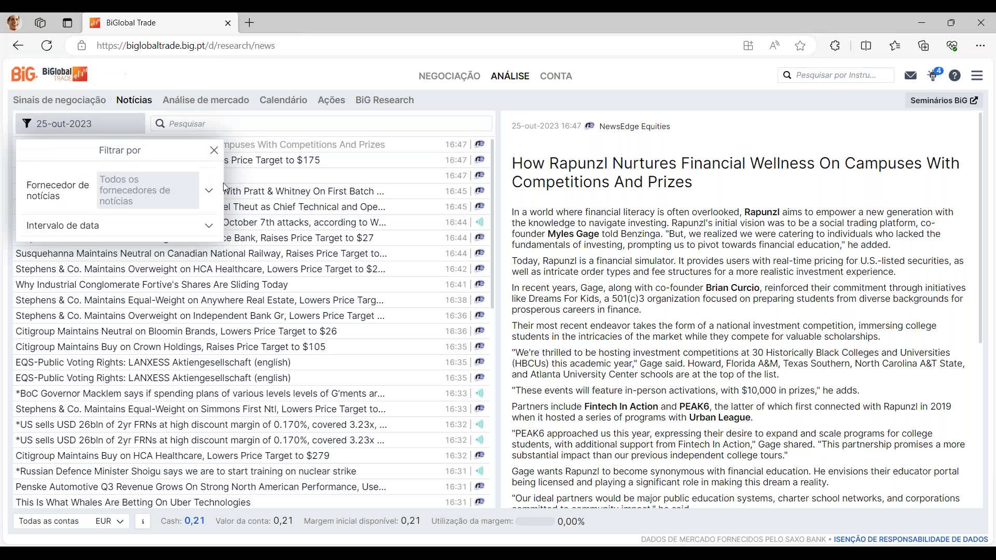
pyautogui.click(215, 151)
# Open Análise de mercado and view the Technical Update article on Alphabet and Microsoft
pyautogui.click(200, 101)
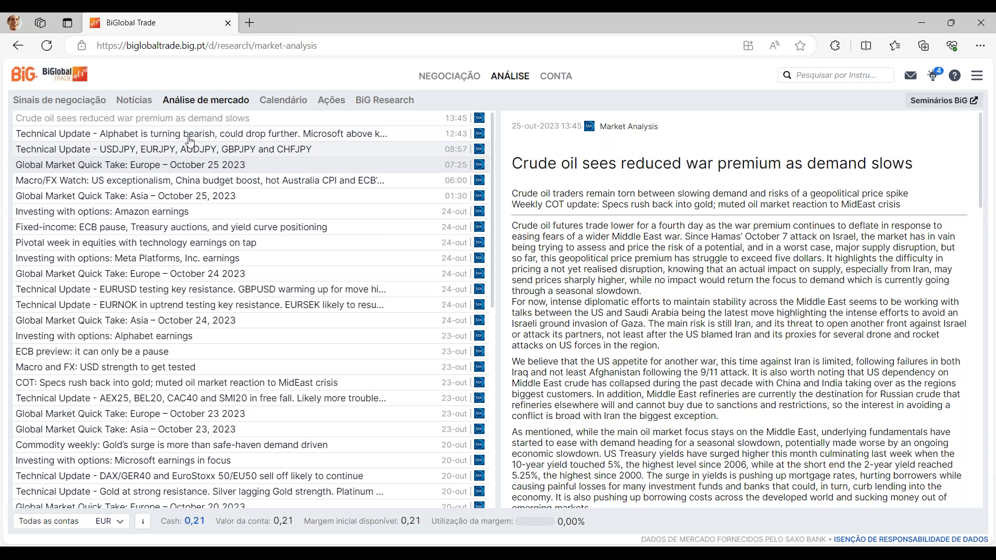
pyautogui.click(164, 136)
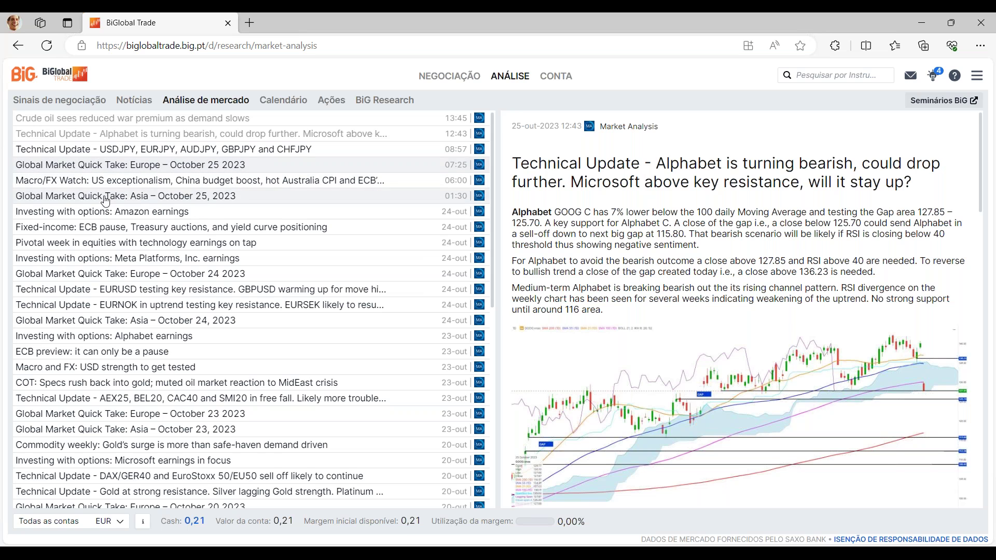
# Open the Calendário and examine its event filters, including the list of countries under Países
pyautogui.click(272, 102)
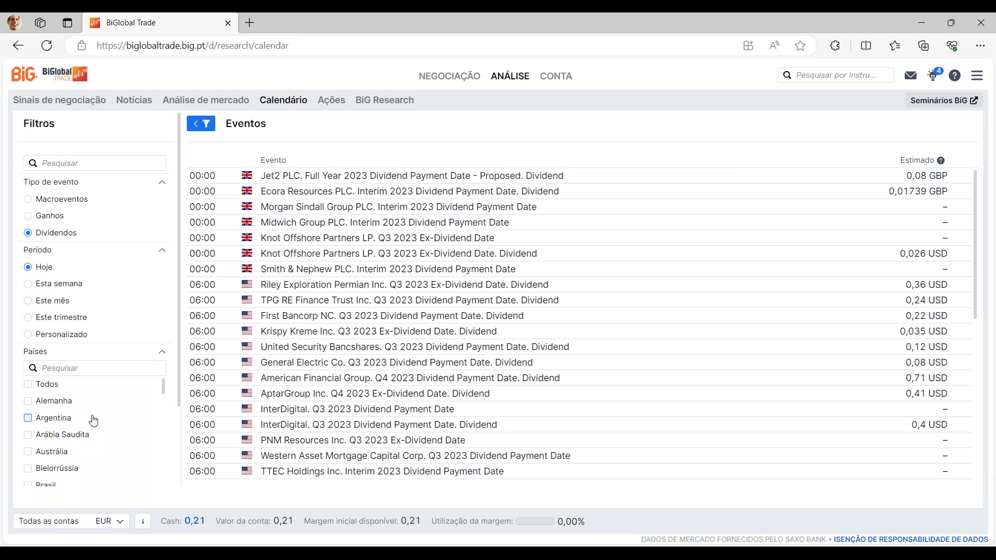
pyautogui.scroll(-1, 88, 406)
pyautogui.scroll(-2, 87, 406)
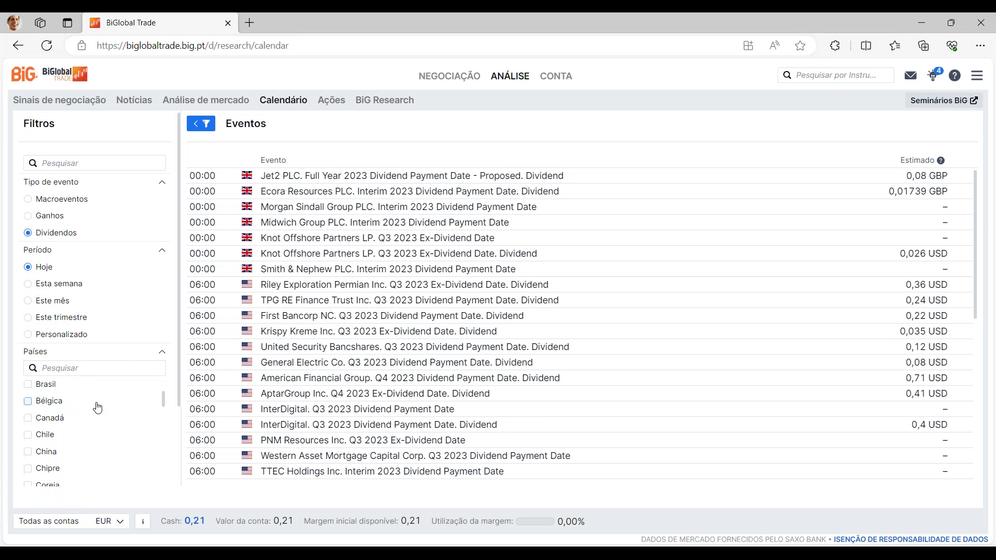
pyautogui.scroll(-2, 91, 390)
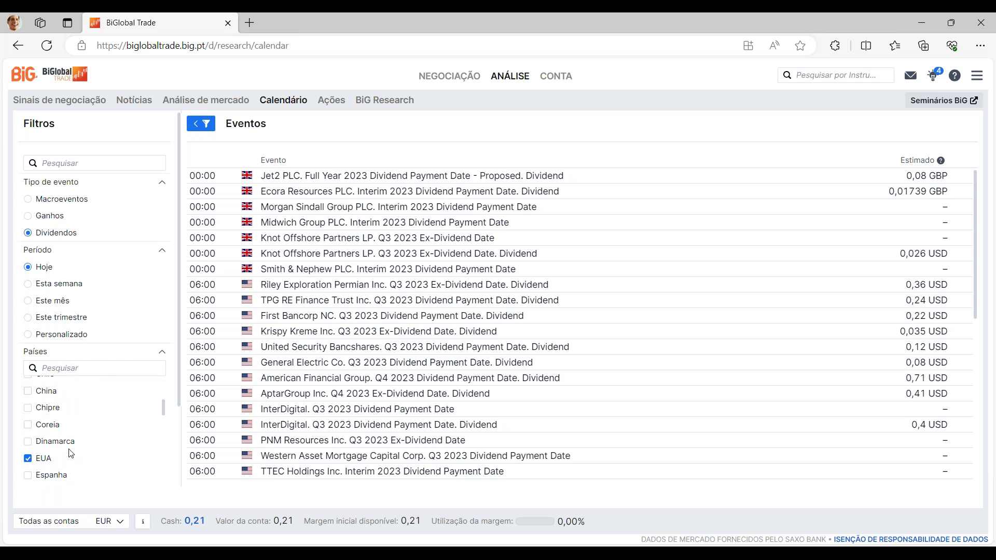
pyautogui.scroll(1, 73, 431)
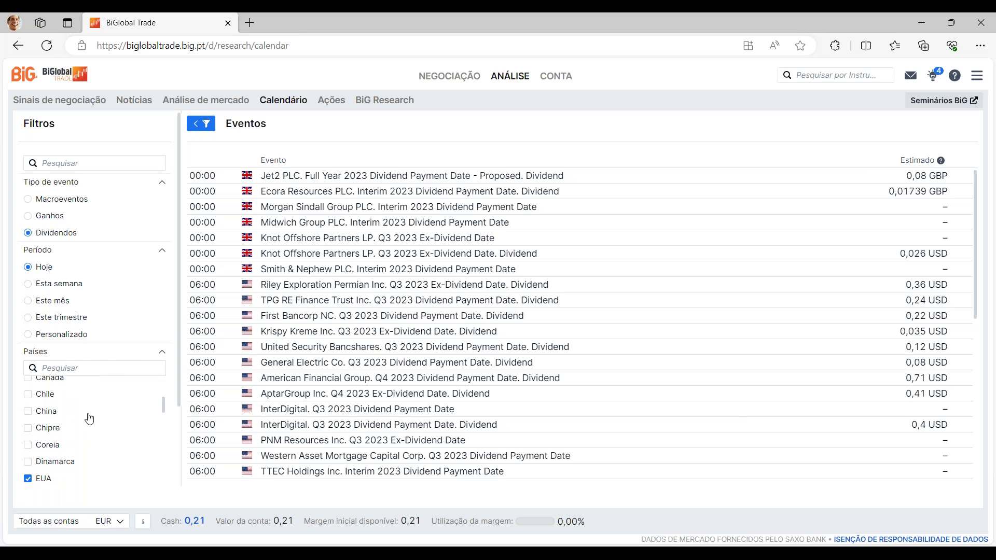
# Examine the remaining countries in the calendar's Países filter, down to União Europeia and the end of the list
pyautogui.scroll(-12, 104, 417)
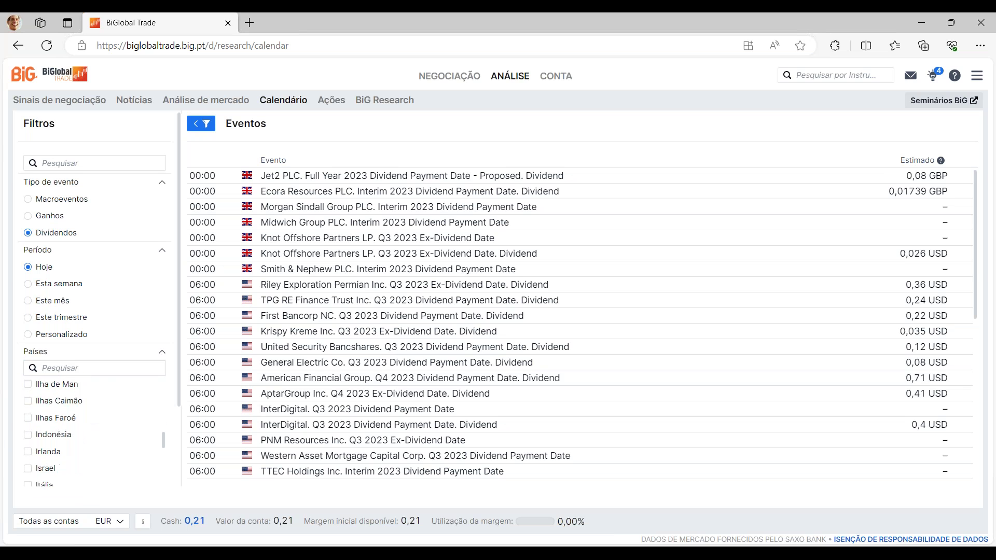
pyautogui.scroll(-8, 94, 421)
pyautogui.click(73, 438)
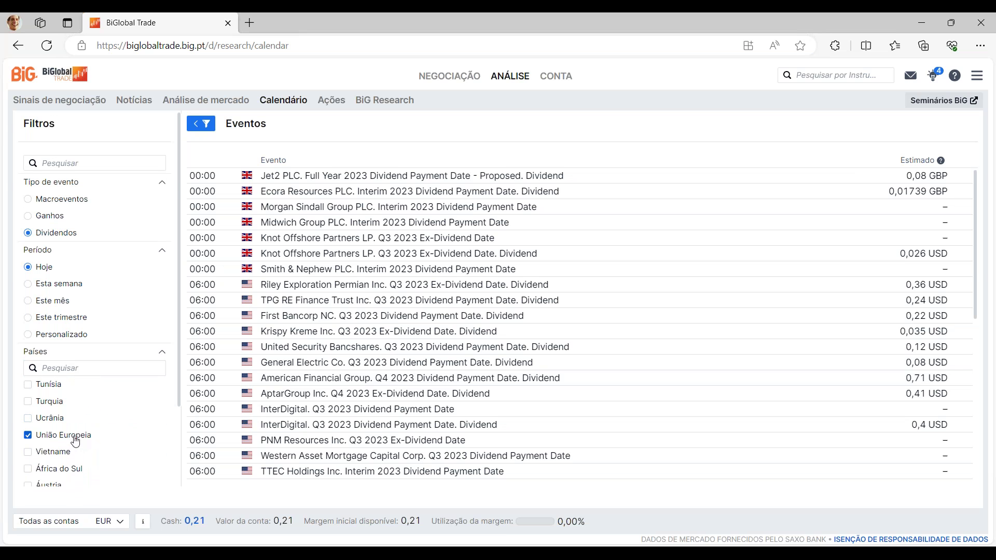
pyautogui.scroll(-3, 94, 435)
pyautogui.scroll(20, 93, 343)
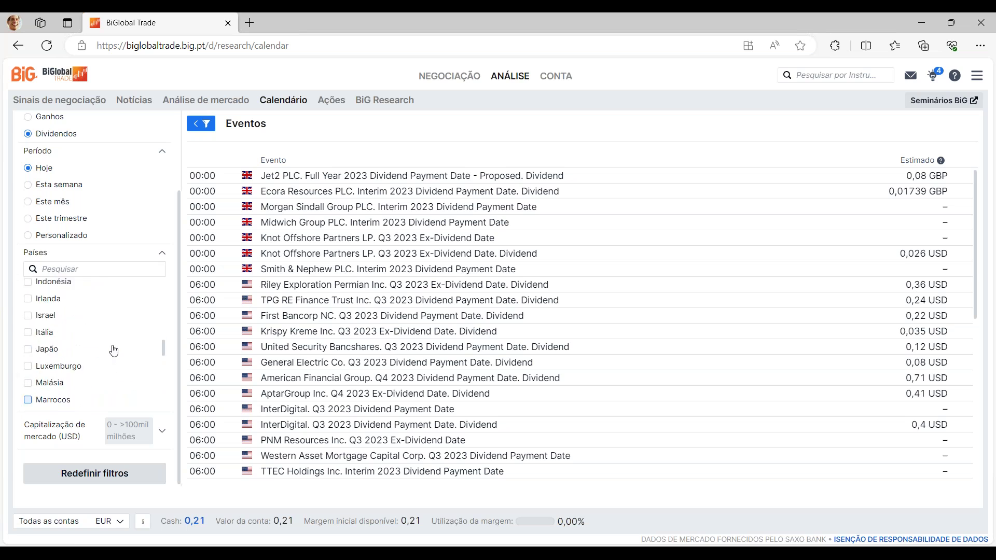
pyautogui.scroll(5, 111, 340)
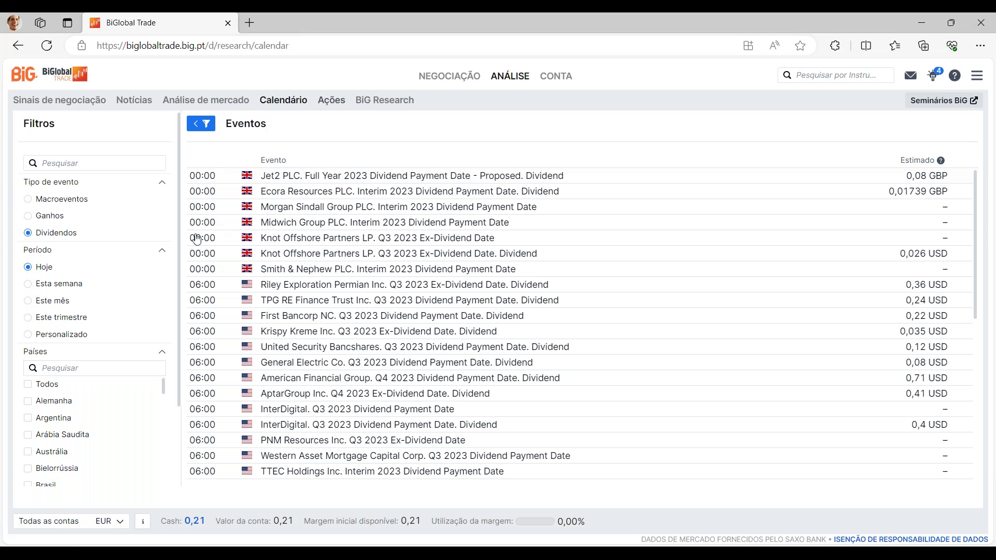
# Open the Ações market overview and view the trade ticket for CM.com from the Subidas list, closing it without ordering
pyautogui.click(328, 103)
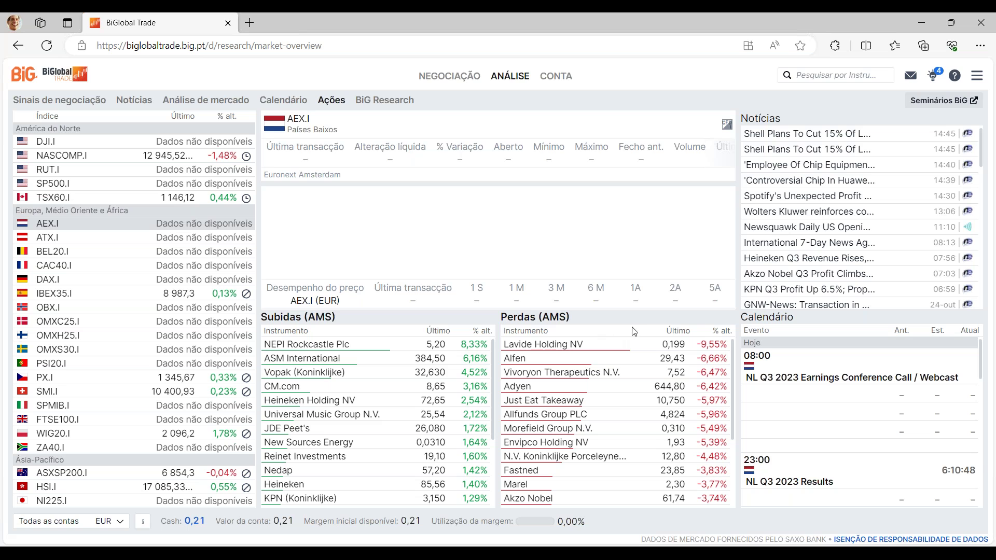
pyautogui.click(330, 388)
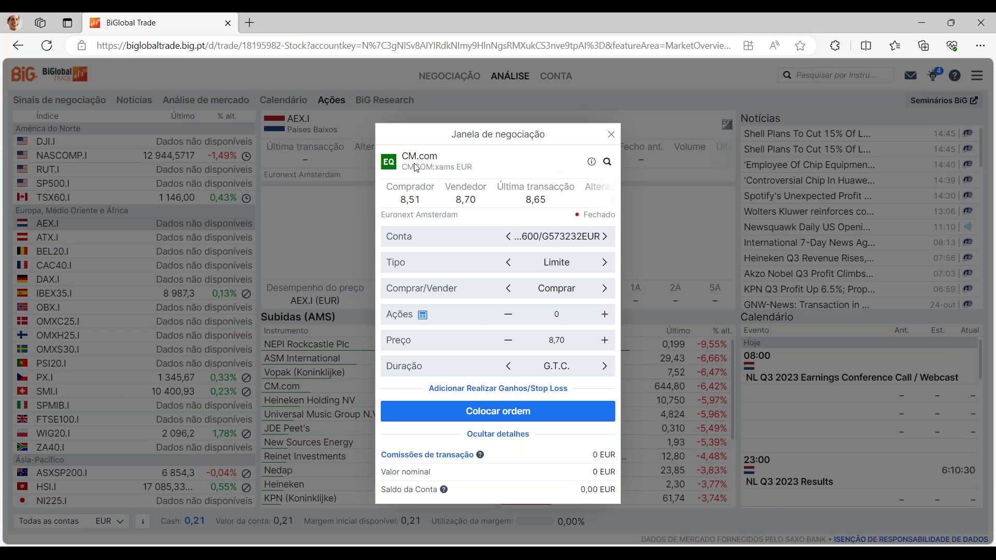
pyautogui.click(611, 136)
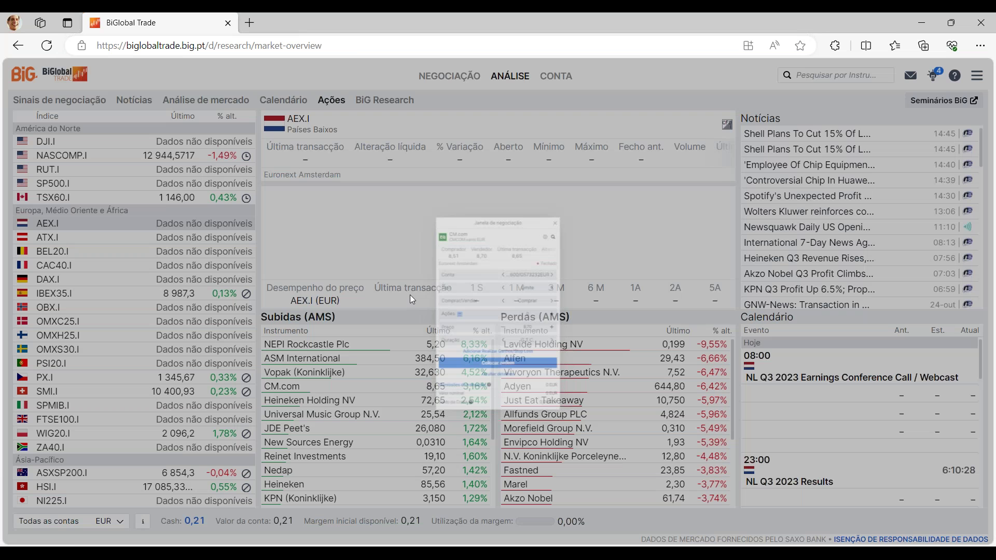
# Return to Negociação and show the Webinars "Mercado às 10h" watchlist under Listas de preferidos
pyautogui.click(450, 76)
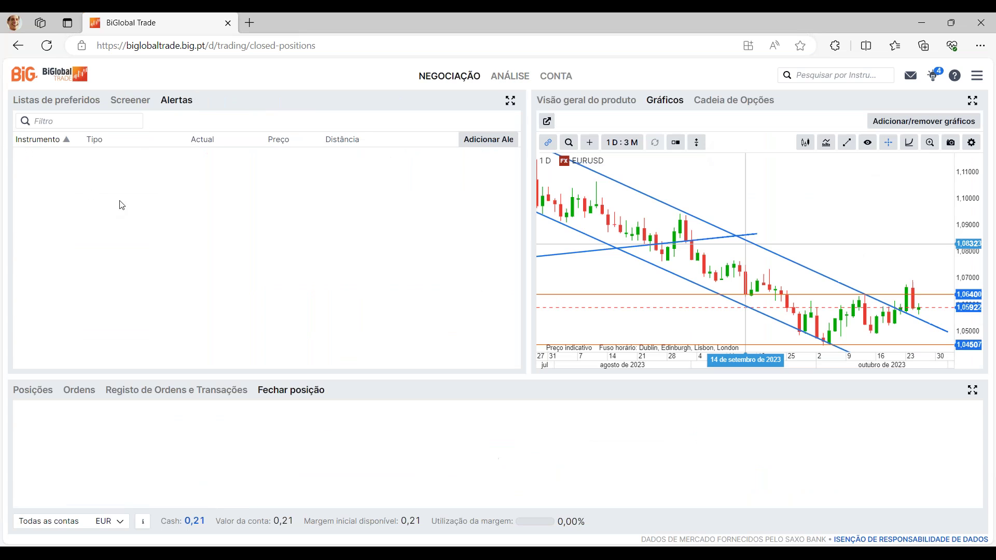
pyautogui.click(77, 121)
pyautogui.click(56, 100)
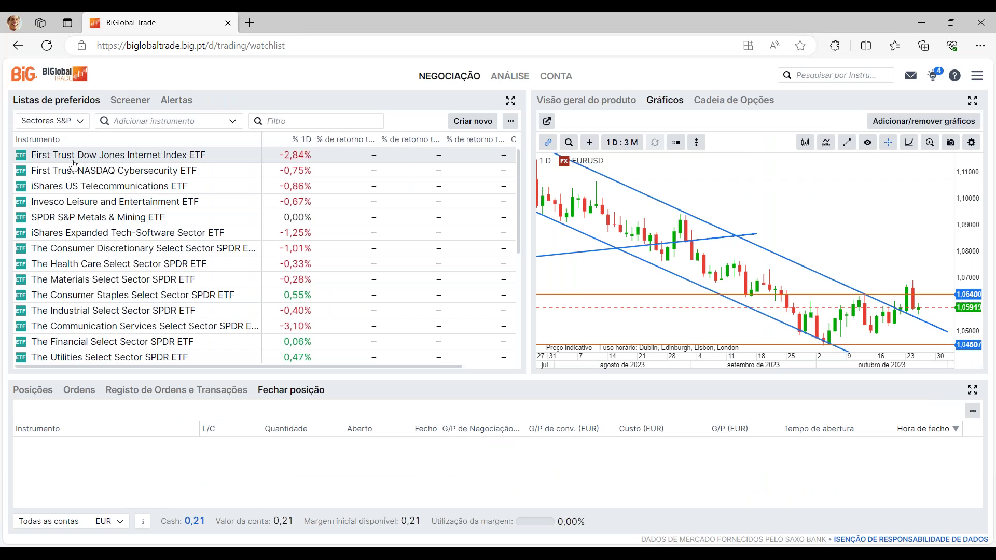
pyautogui.click(52, 120)
pyautogui.click(116, 243)
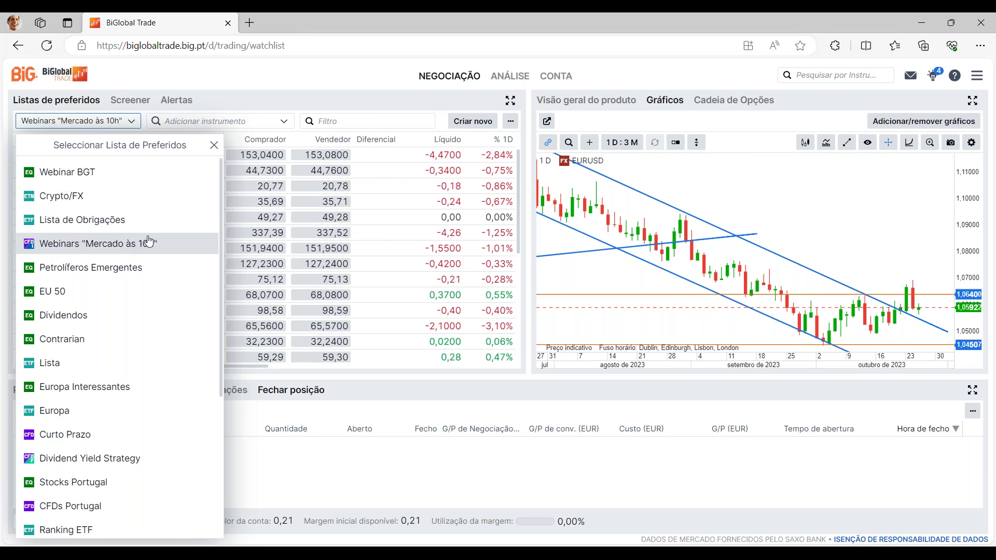
# View the US 500 trade ticket, dismissing its margin warning, and the XAUUSD trade ticket, closing both without ordering
pyautogui.click(242, 248)
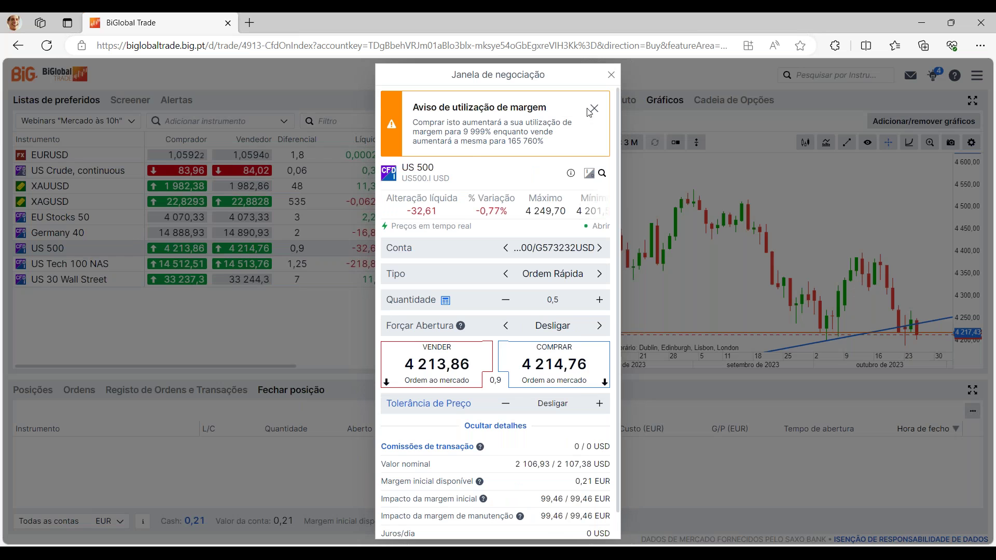
pyautogui.click(595, 110)
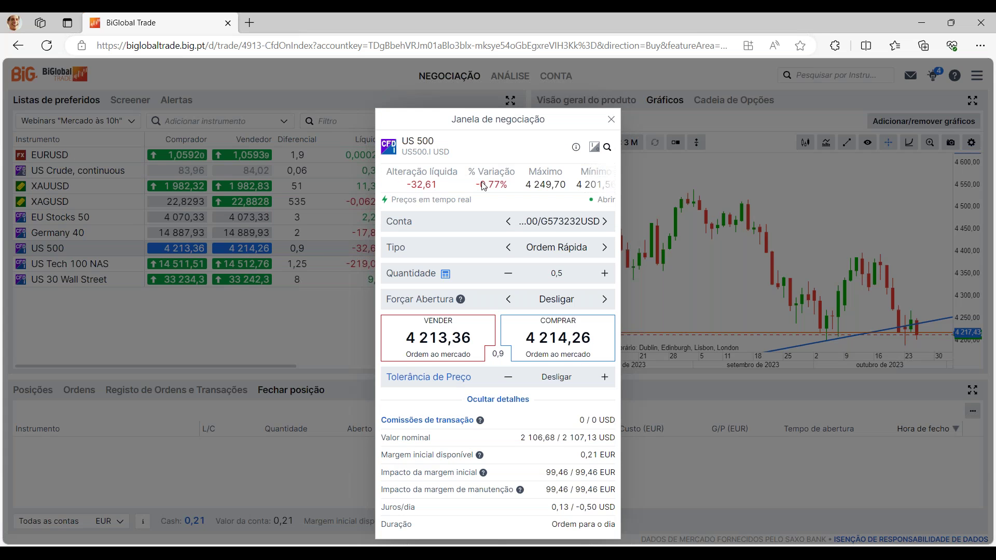
pyautogui.click(612, 124)
pyautogui.doubleClick(297, 185)
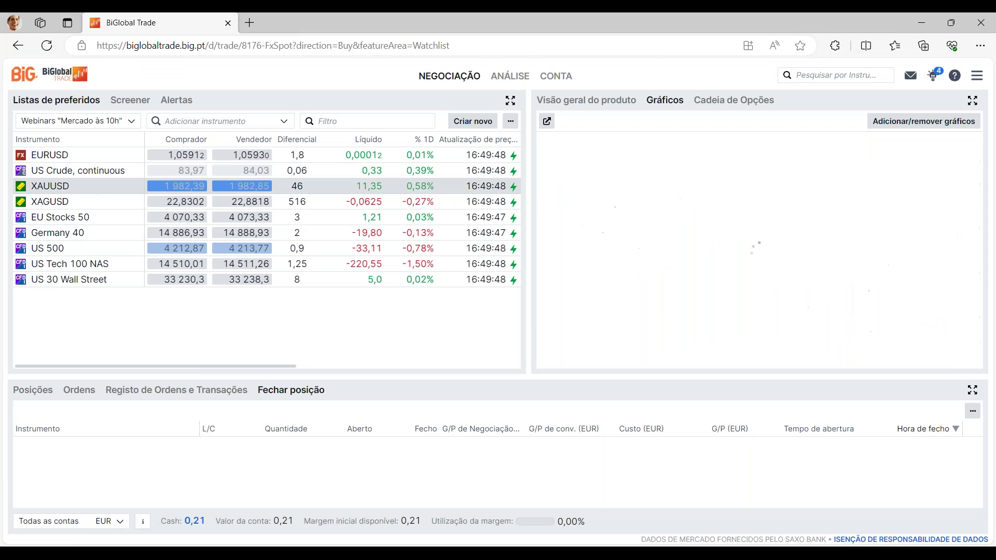
pyautogui.click(612, 76)
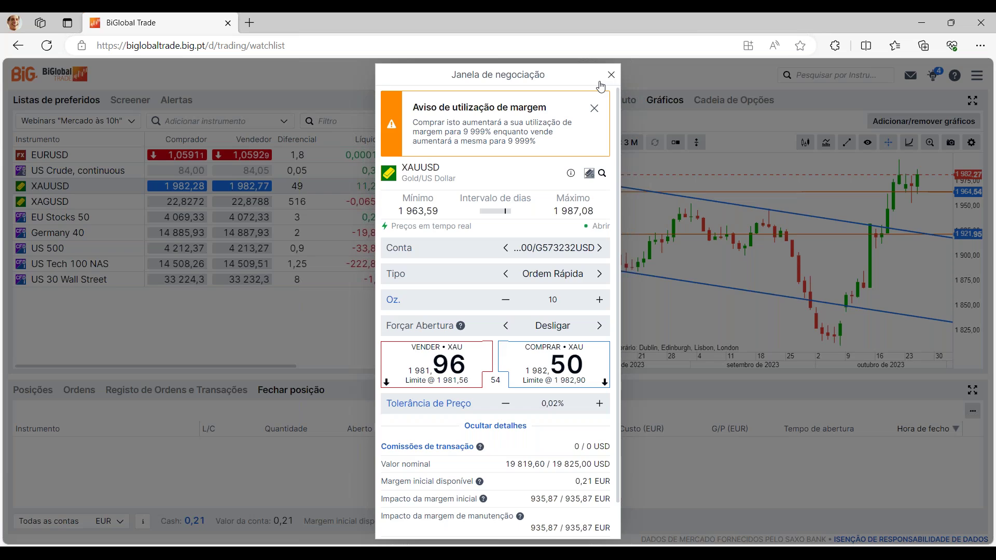
# Switch the watchlist to Europa and on to Stocks Portugal
pyautogui.click(104, 120)
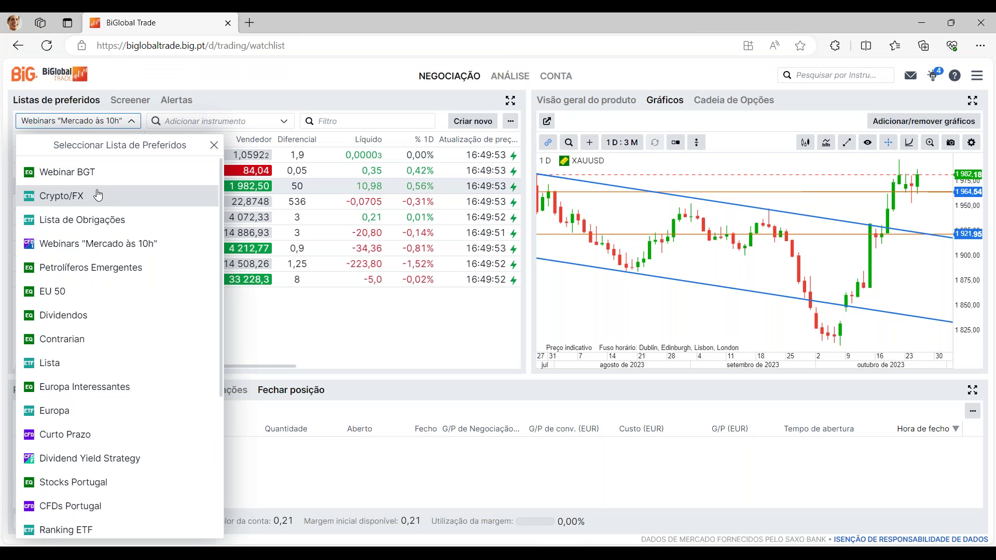
pyautogui.click(80, 412)
pyautogui.click(40, 121)
pyautogui.click(75, 311)
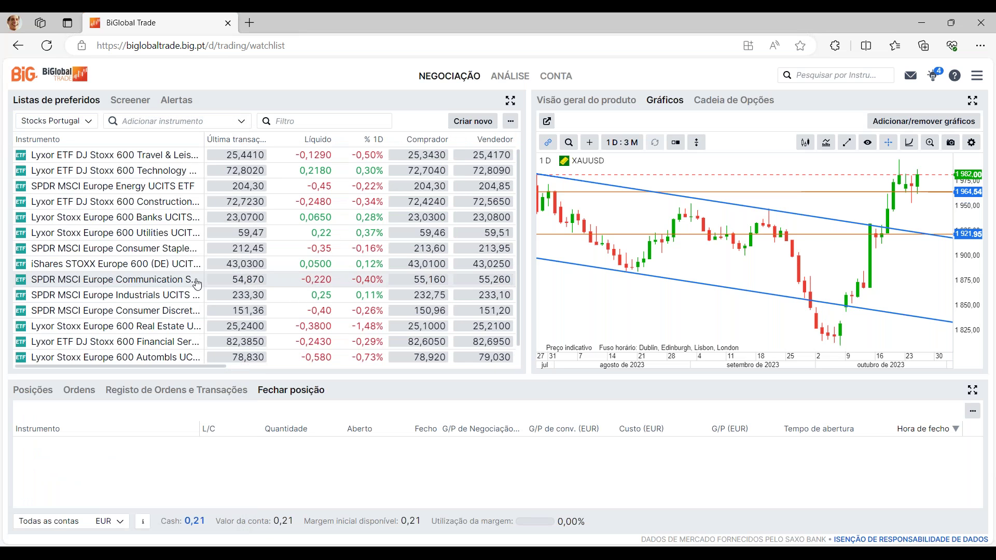
# Open the Banco Comercial Portugues SA trade ticket and review its trading fees and instrument conditions, closing the conditions window
pyautogui.click(418, 170)
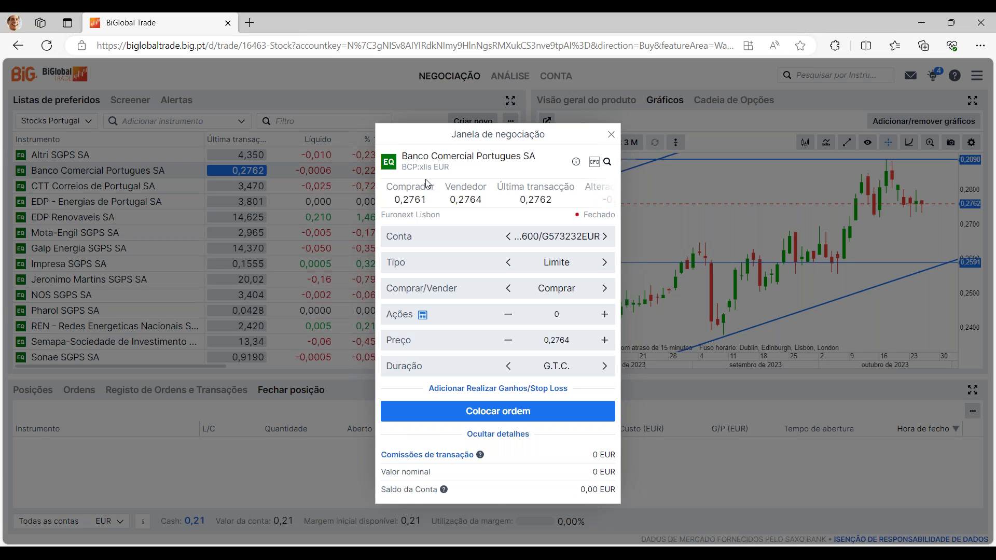
pyautogui.click(576, 162)
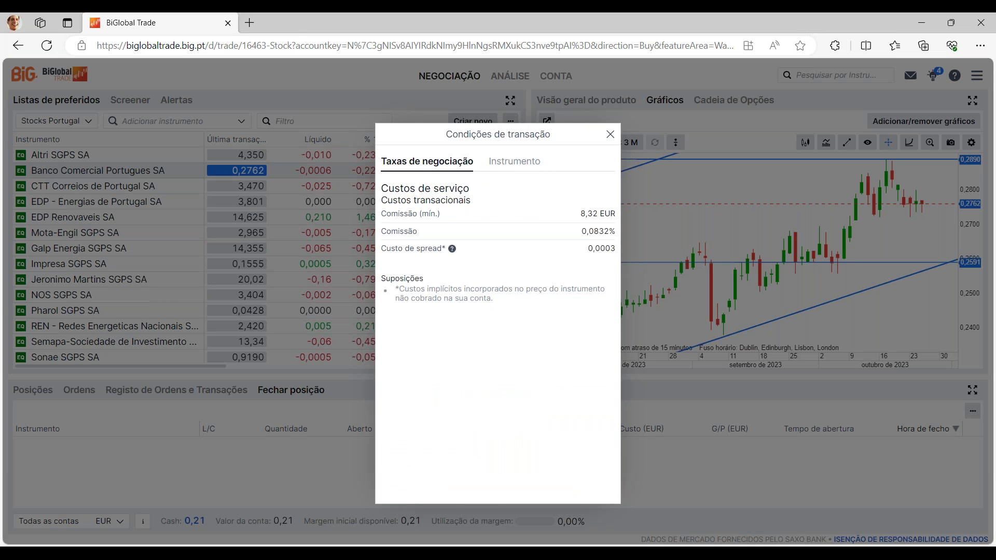
pyautogui.click(494, 166)
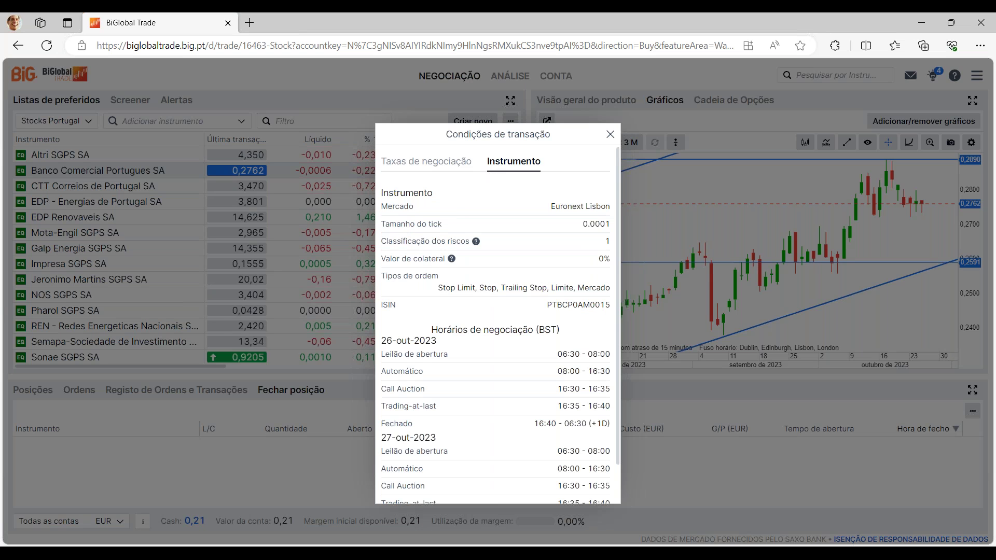
pyautogui.scroll(-1, 551, 281)
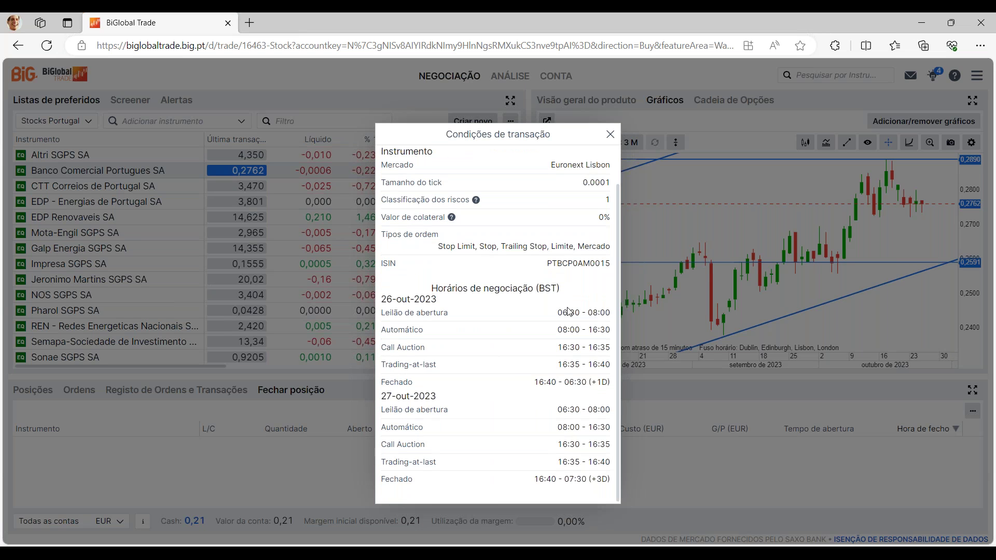
pyautogui.scroll(1, 551, 282)
pyautogui.click(610, 135)
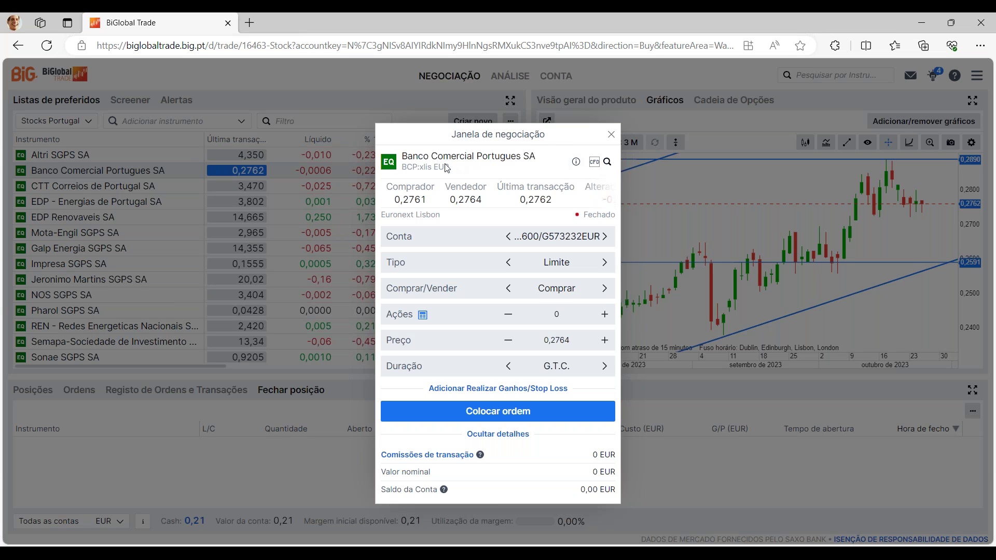
# View the CFD version of the Banco Comercial Portugues ticket, return to the stock version, and look up similar instruments
pyautogui.click(593, 164)
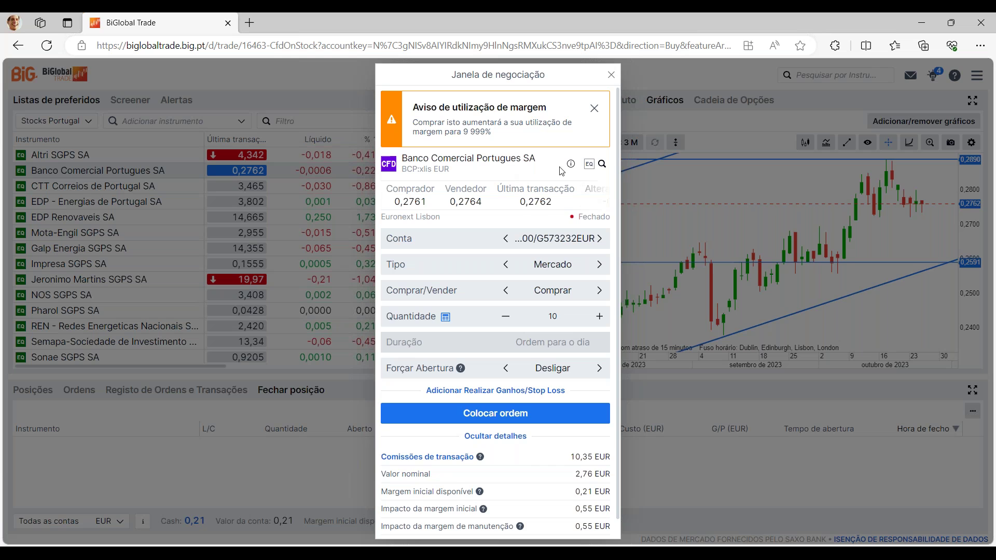
pyautogui.click(590, 165)
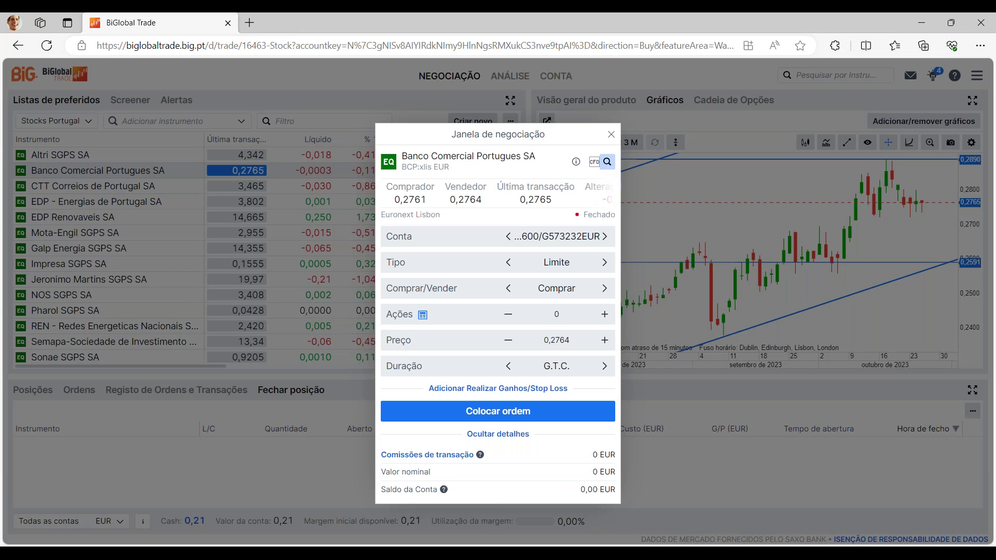
pyautogui.click(603, 162)
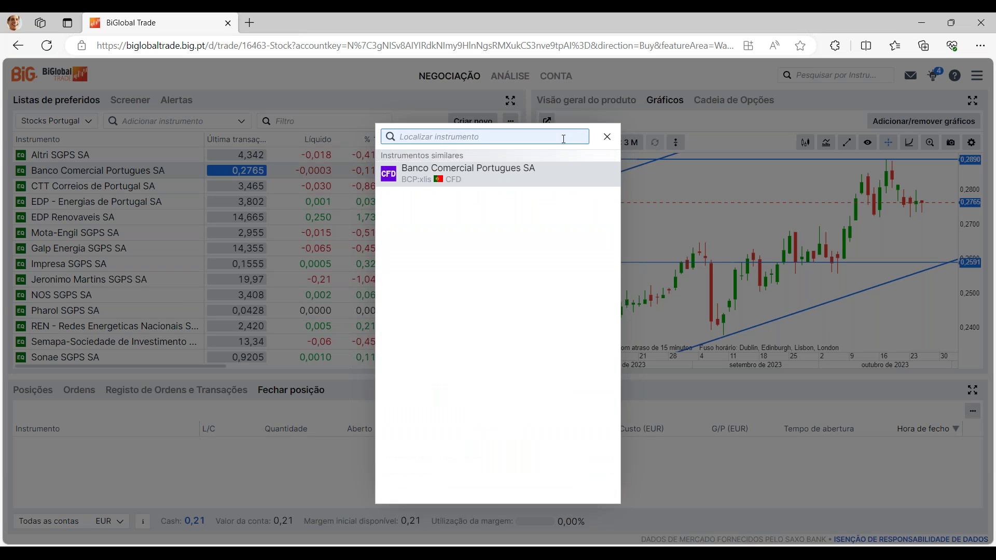
pyautogui.click(607, 136)
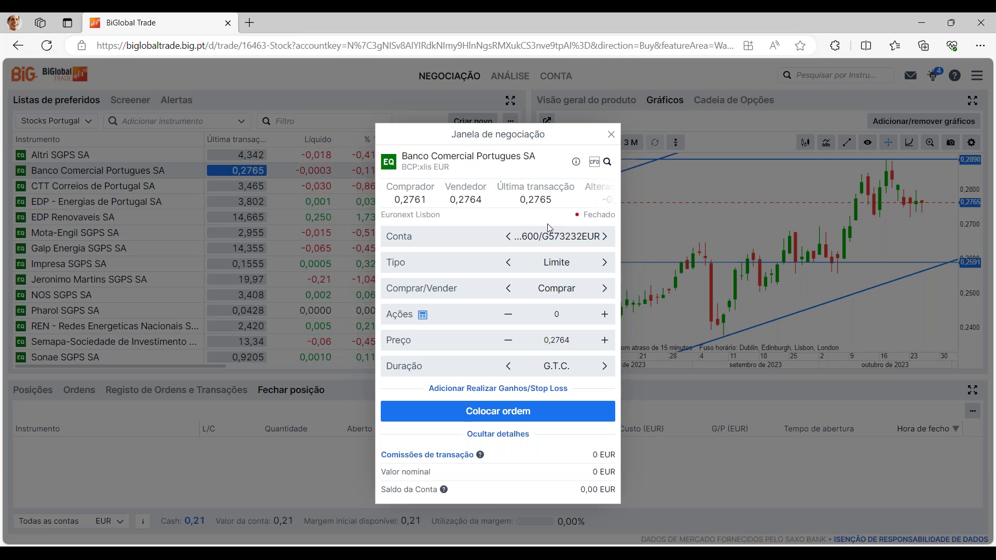
# Compare the ticket's simple and advanced order types and its Comprar/Vender options, keeping a Limite buy order
pyautogui.click(513, 270)
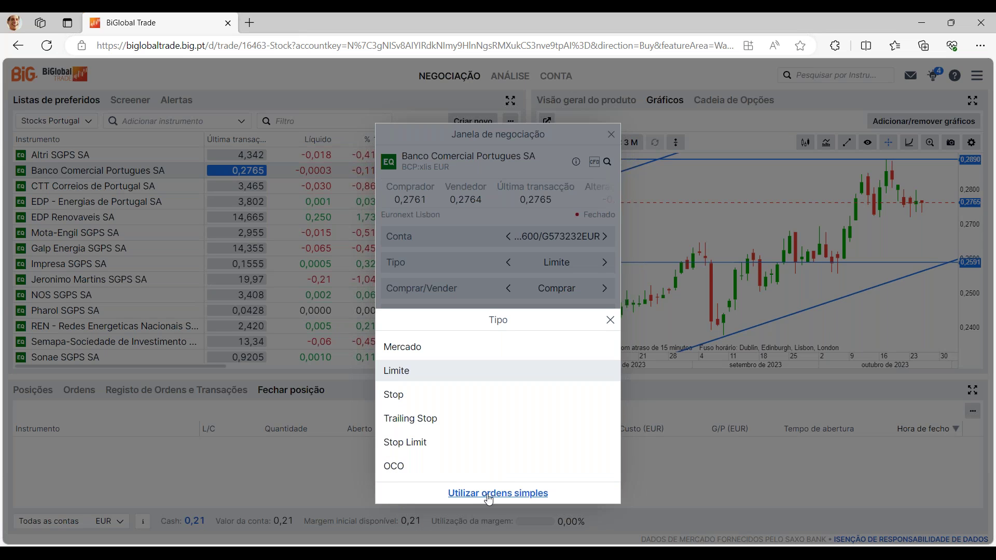
pyautogui.click(471, 493)
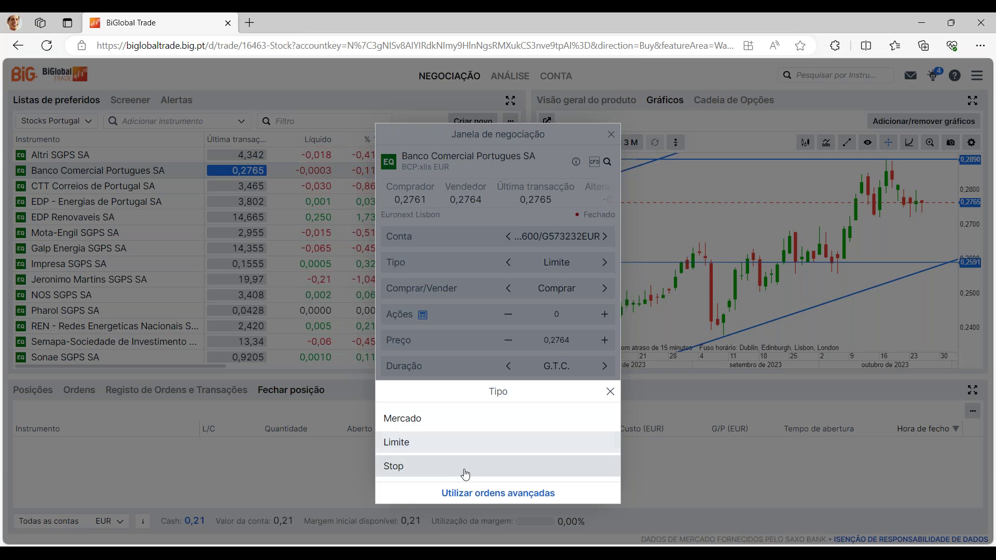
pyautogui.click(490, 494)
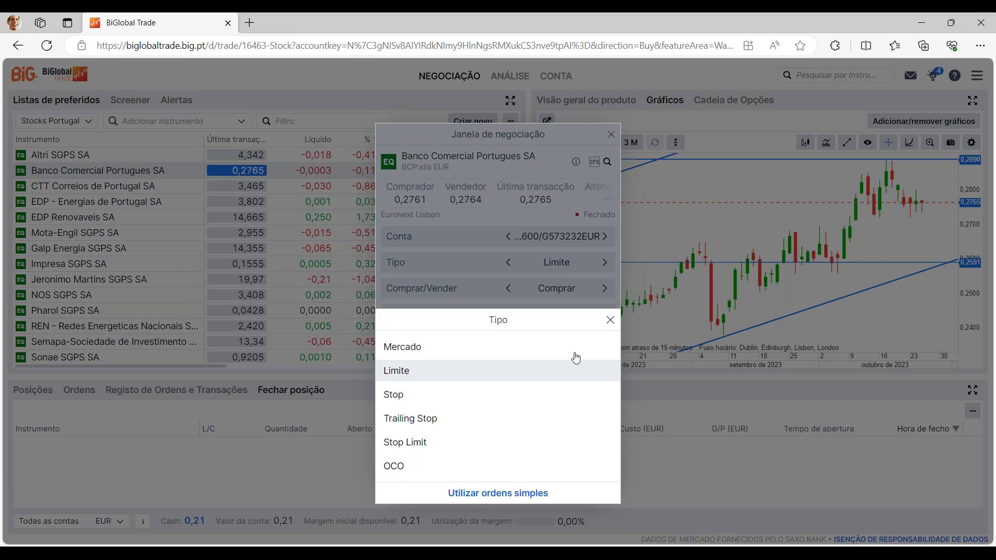
pyautogui.click(611, 320)
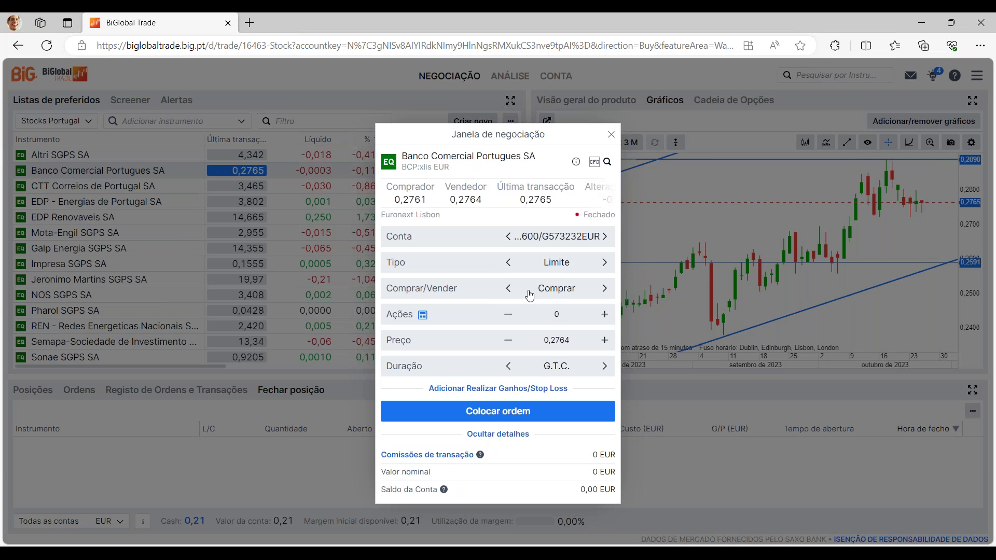
pyautogui.click(510, 290)
pyautogui.click(604, 289)
# Set the order's share quantity from an amount of 5000 EUR using the Ações calculator, and try the Mercado order type before restoring Limite
pyautogui.click(558, 316)
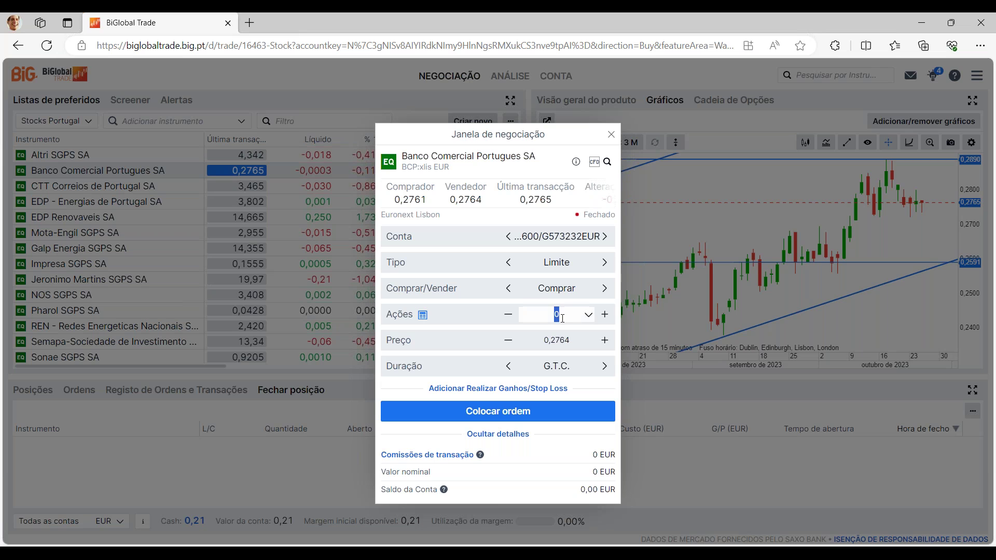
pyautogui.click(423, 316)
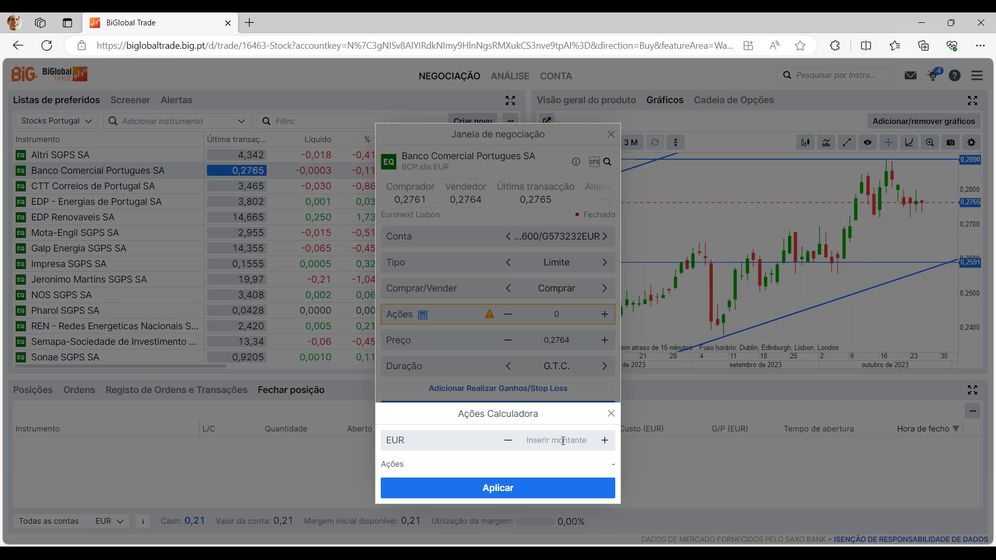
pyautogui.click(563, 441)
pyautogui.write('5000')
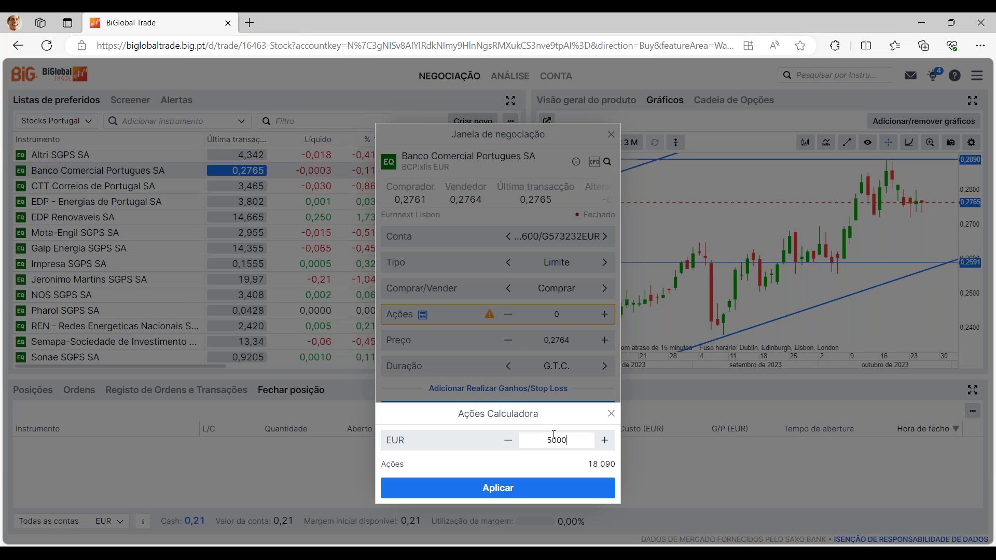
pyautogui.click(485, 493)
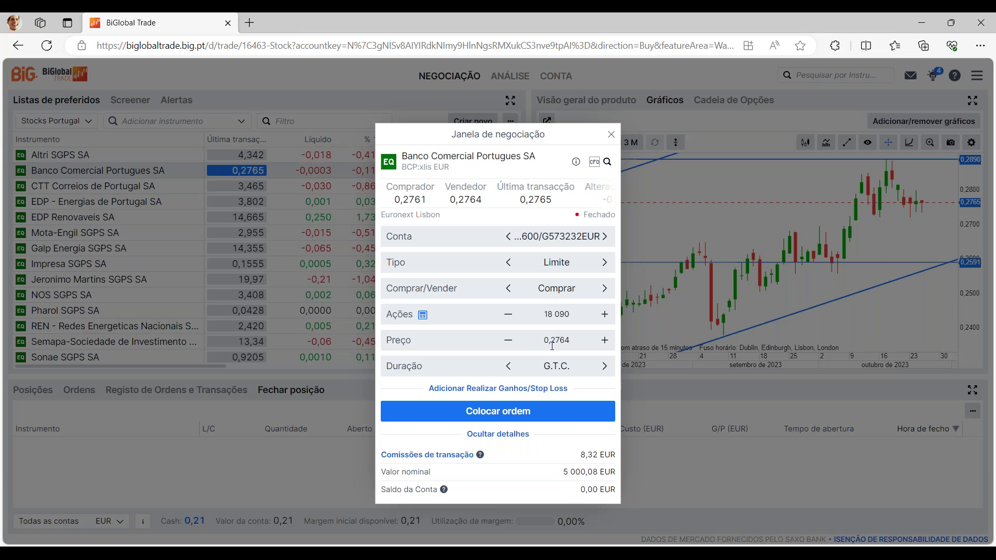
pyautogui.click(509, 262)
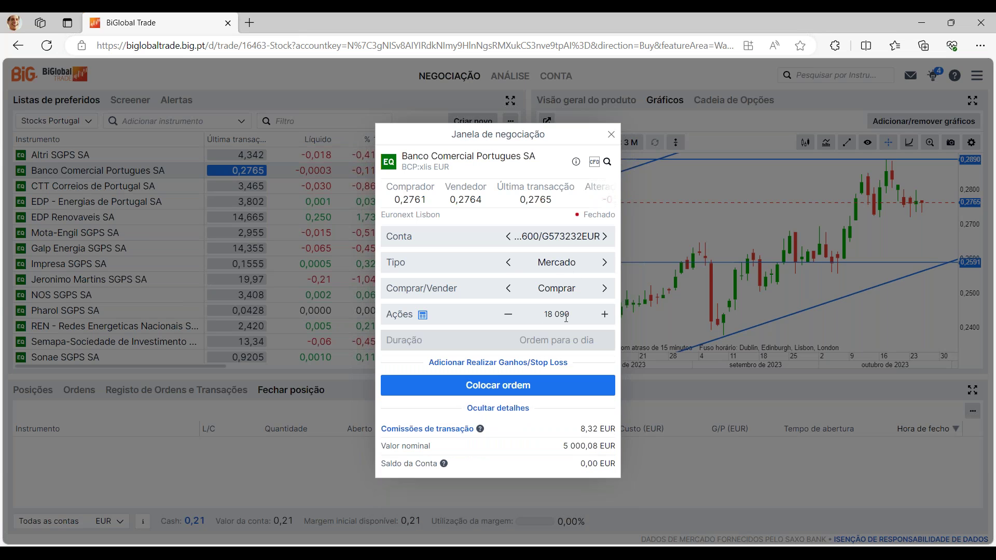
pyautogui.click(604, 264)
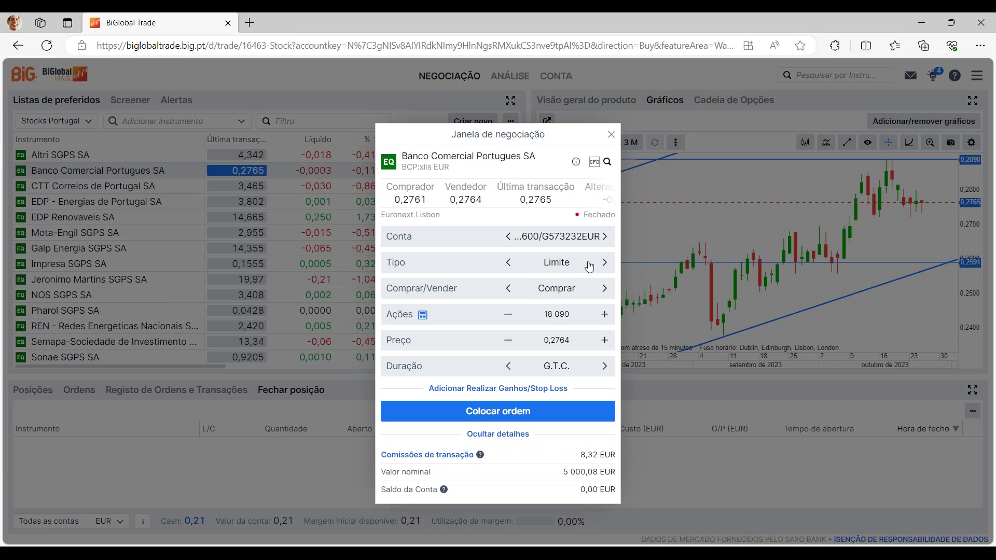
# Review the order's Duração options and its Realizar ganhos and Stop Loss fields, and close the ticket without placing the order
pyautogui.click(546, 367)
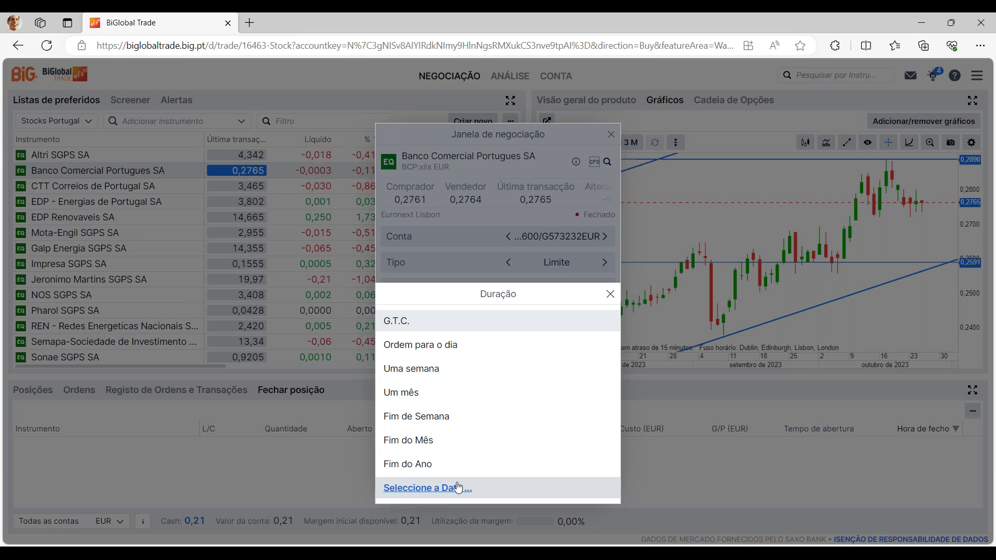
pyautogui.click(611, 293)
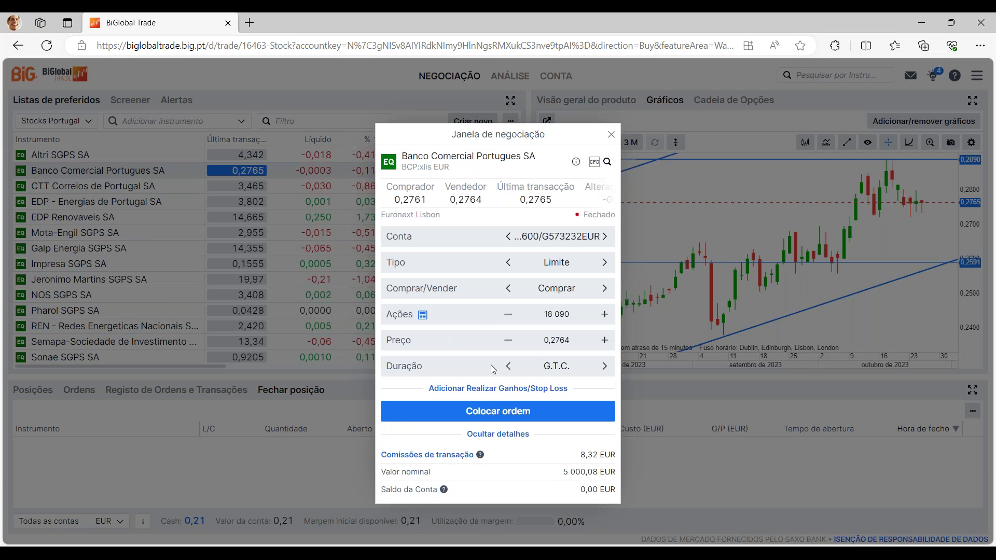
pyautogui.click(468, 393)
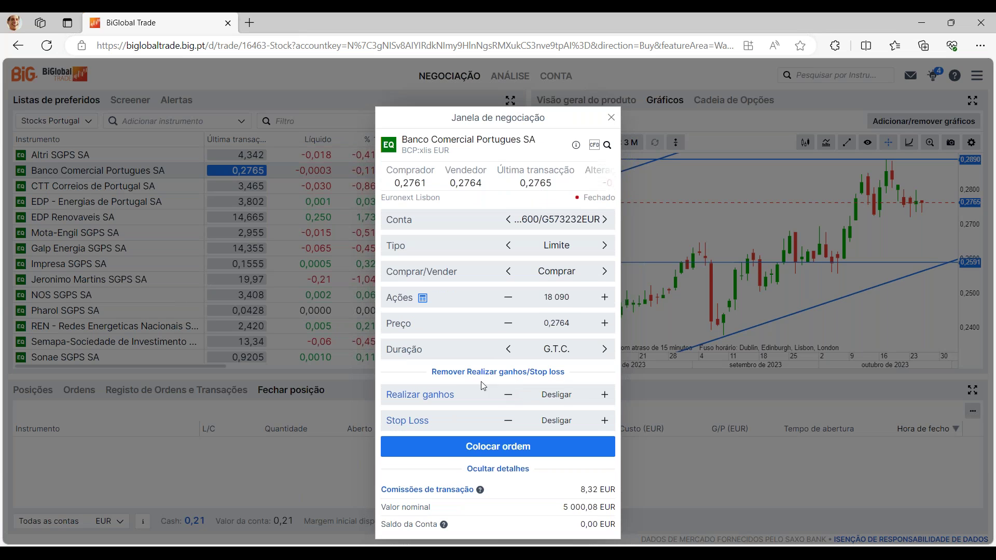
pyautogui.click(568, 397)
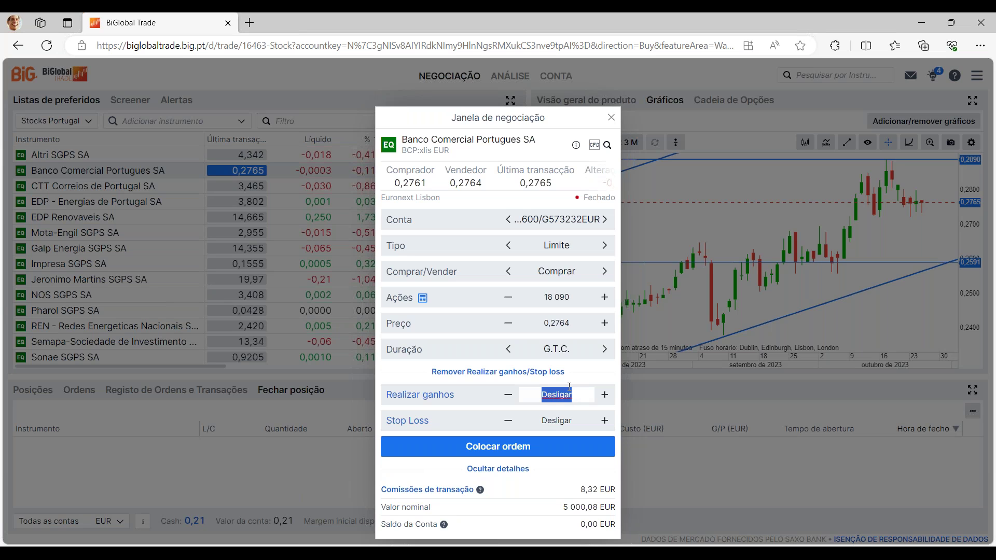
pyautogui.click(555, 421)
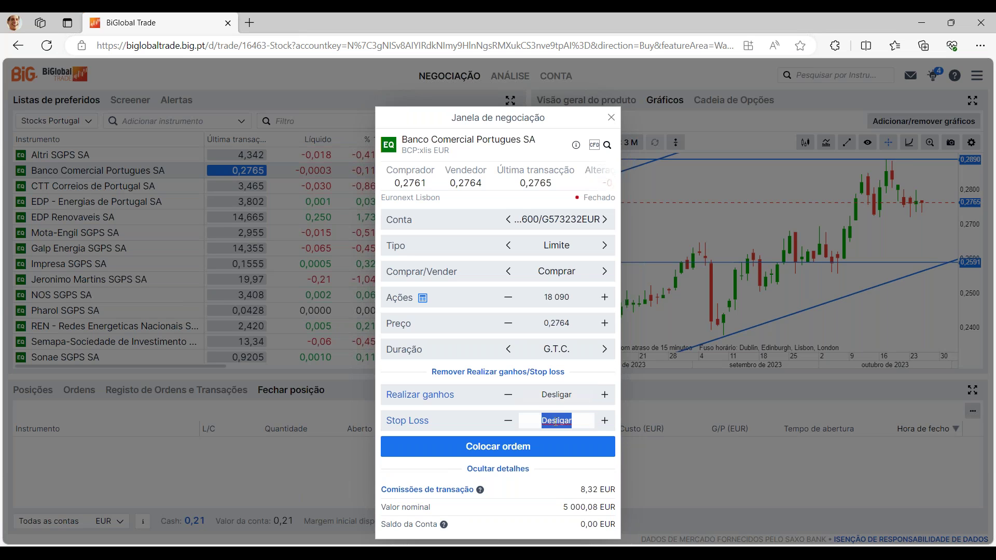
pyautogui.click(514, 372)
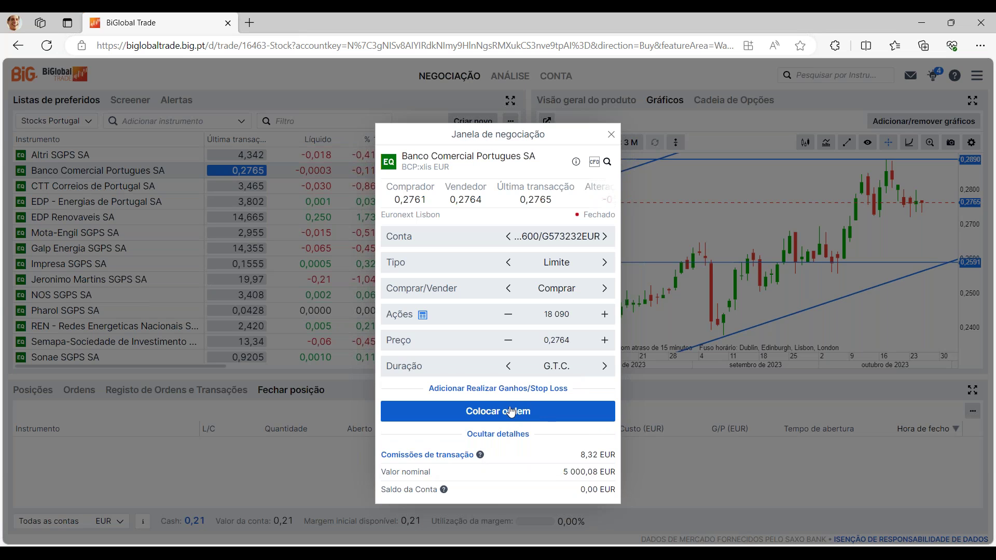
pyautogui.click(611, 134)
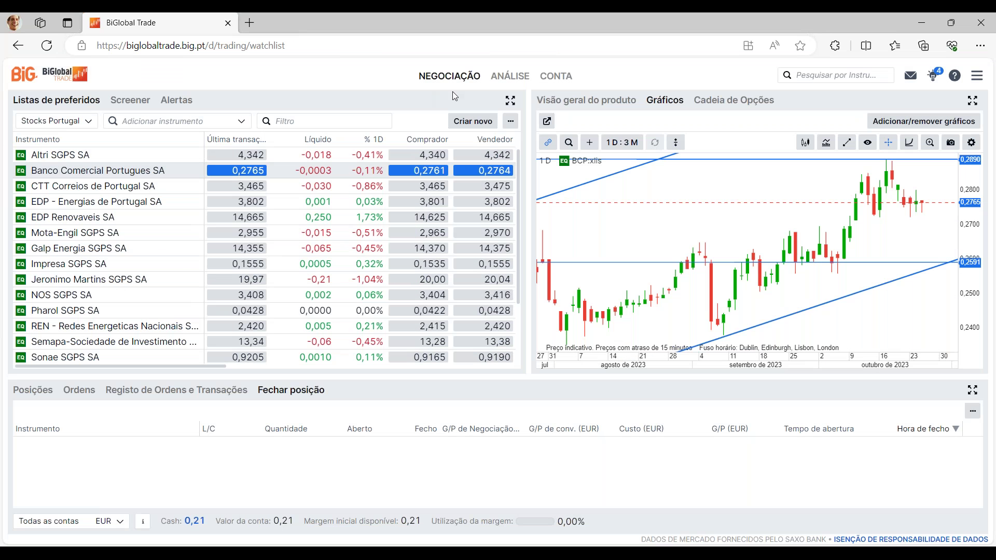
# View the BiG Research items in Análise: the instrument manuals, webinars, Flash Notes and the Valor Acrescentado podcast
pyautogui.click(510, 75)
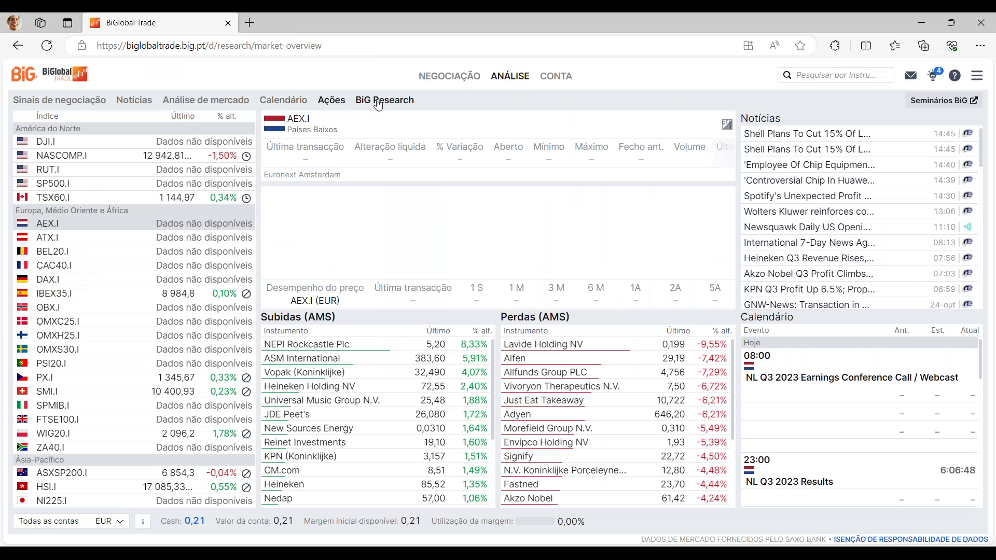
pyautogui.click(379, 101)
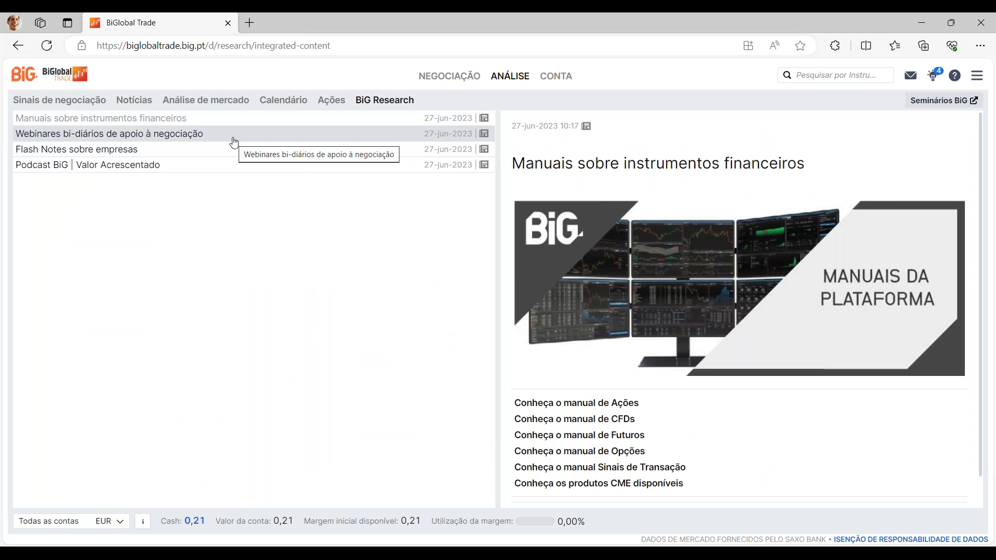
pyautogui.click(106, 137)
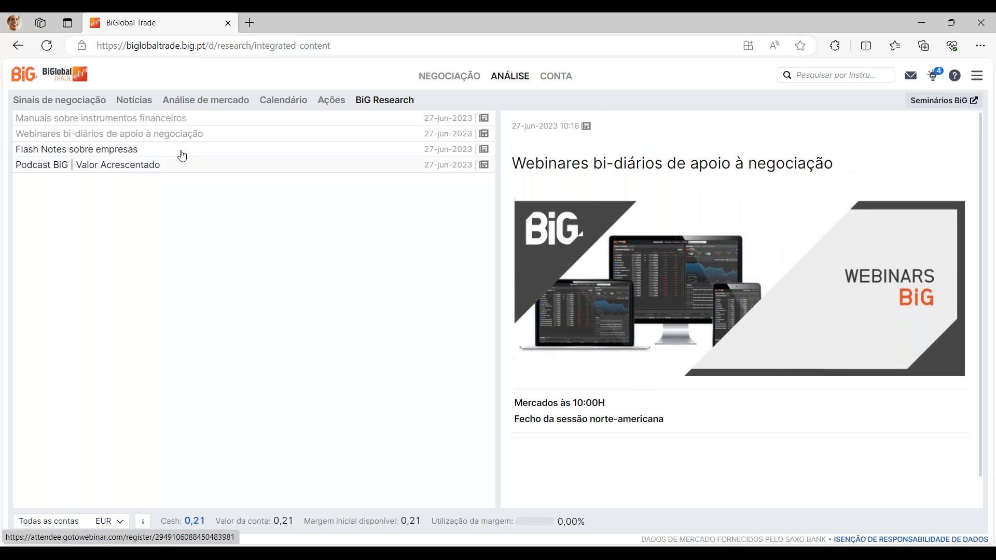
pyautogui.click(136, 154)
pyautogui.click(103, 168)
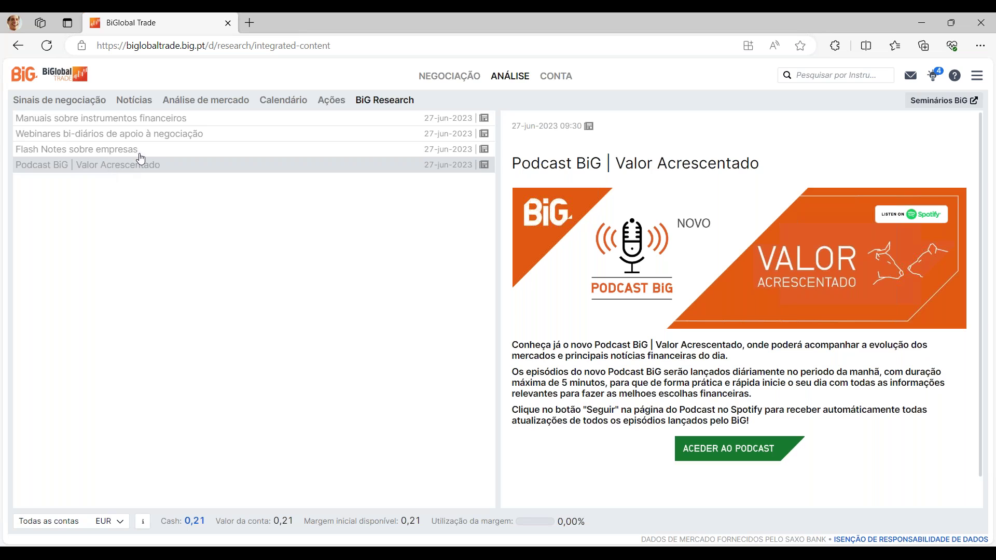
pyautogui.click(129, 119)
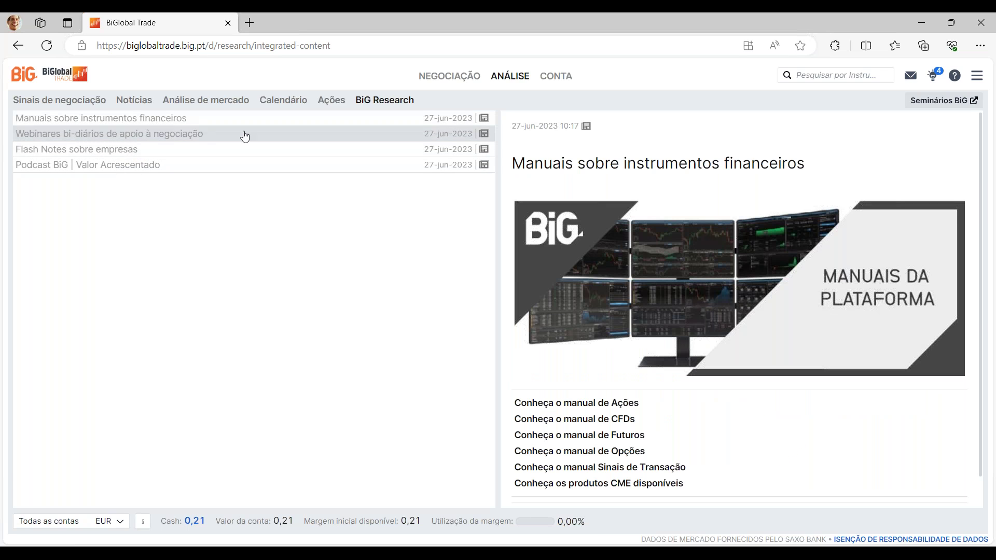
pyautogui.scroll(-1, 663, 404)
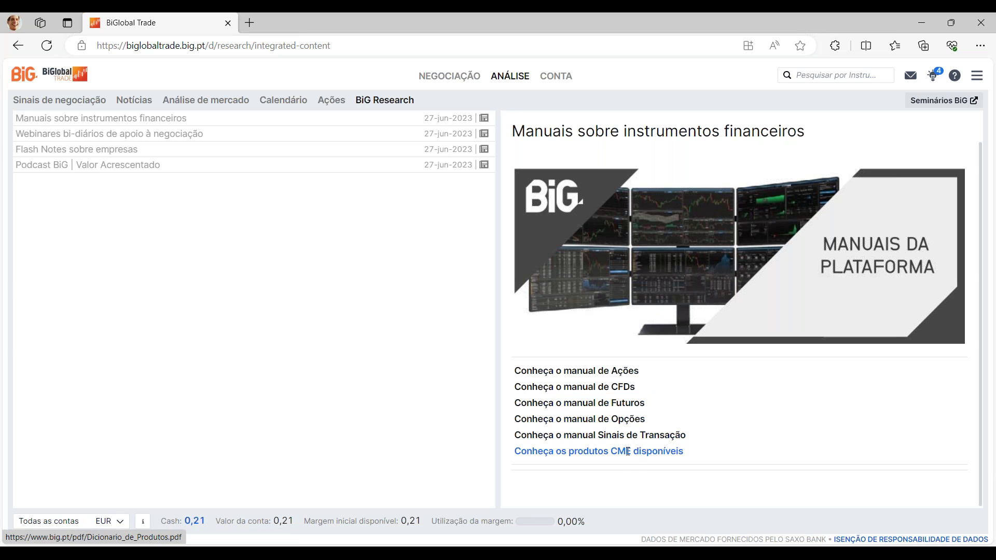
pyautogui.scroll(1, 550, 402)
# Open the account's Desempenho overview and view it for the GBP, USD and EUR accounts in turn
pyautogui.click(551, 78)
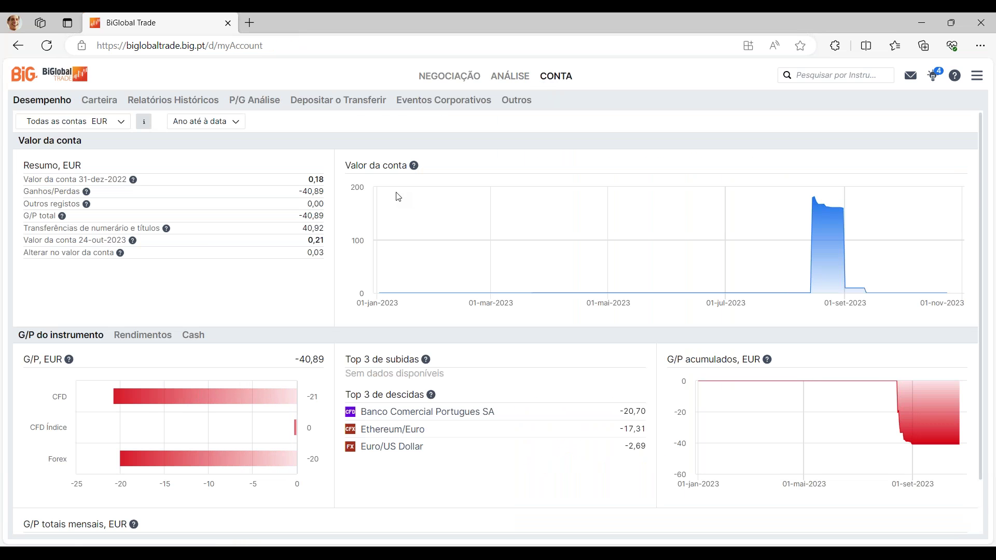
pyautogui.click(73, 121)
pyautogui.click(73, 211)
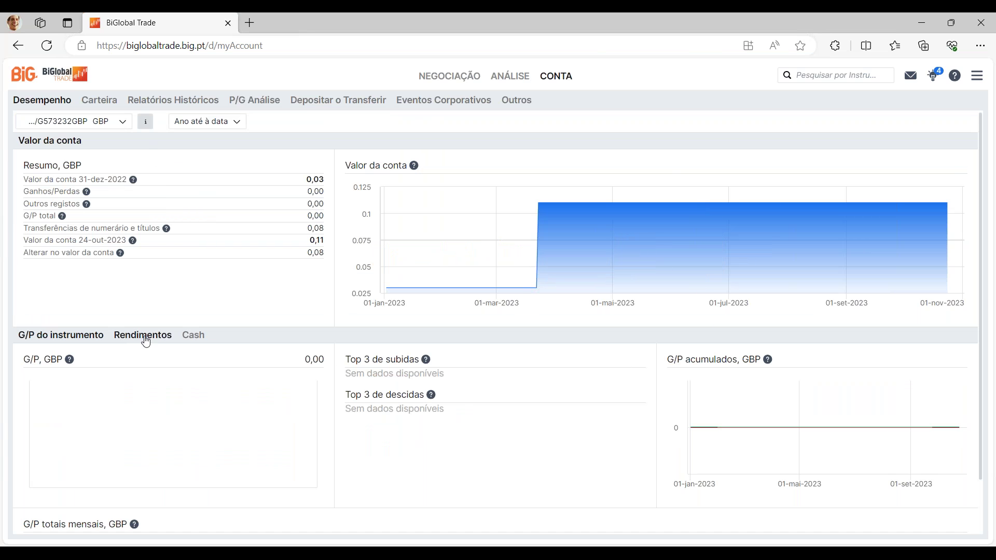
pyautogui.click(121, 127)
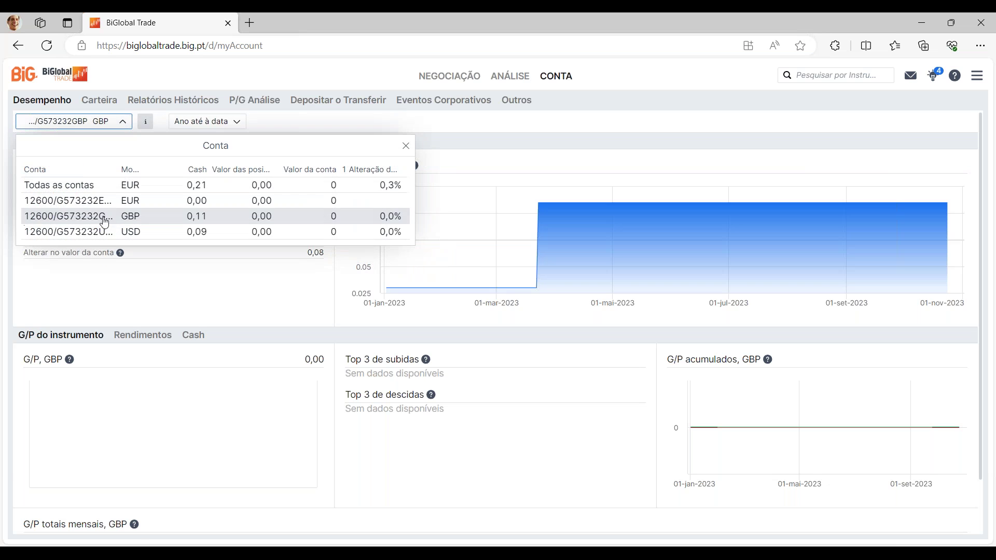
pyautogui.click(62, 232)
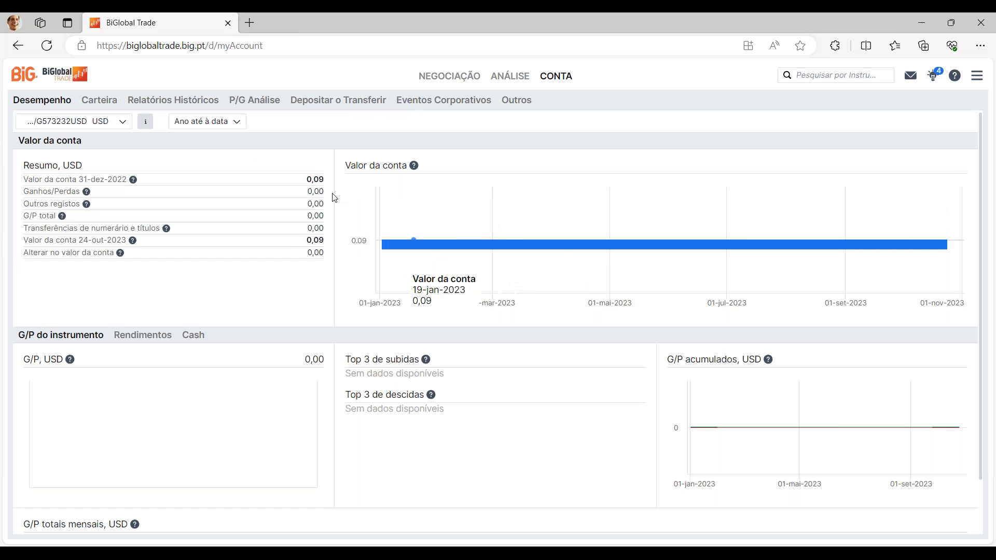
pyautogui.click(72, 122)
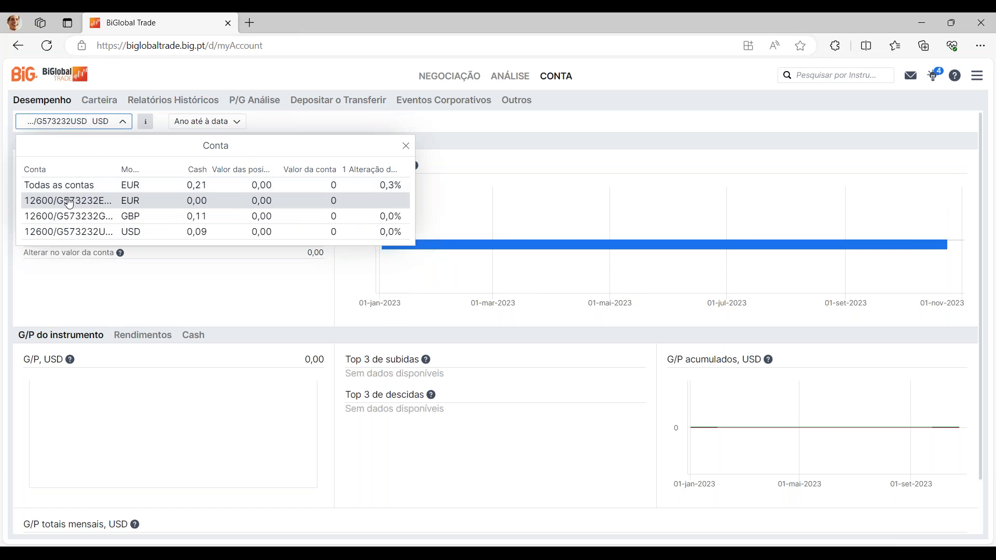
pyautogui.click(70, 200)
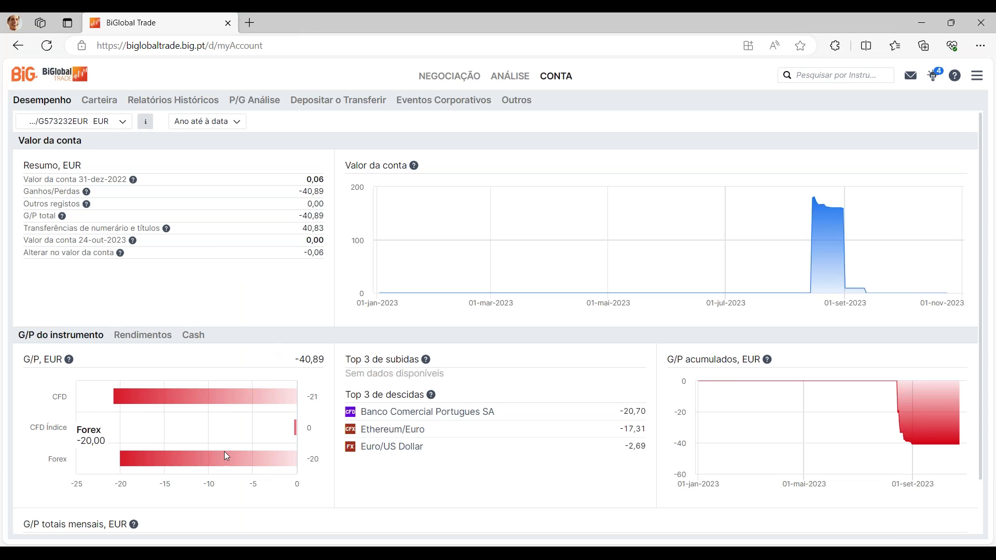
# Inspect the EUR account's profit and loss by asset type, and show its performance for the Último ano interval
pyautogui.moveTo(202, 409)
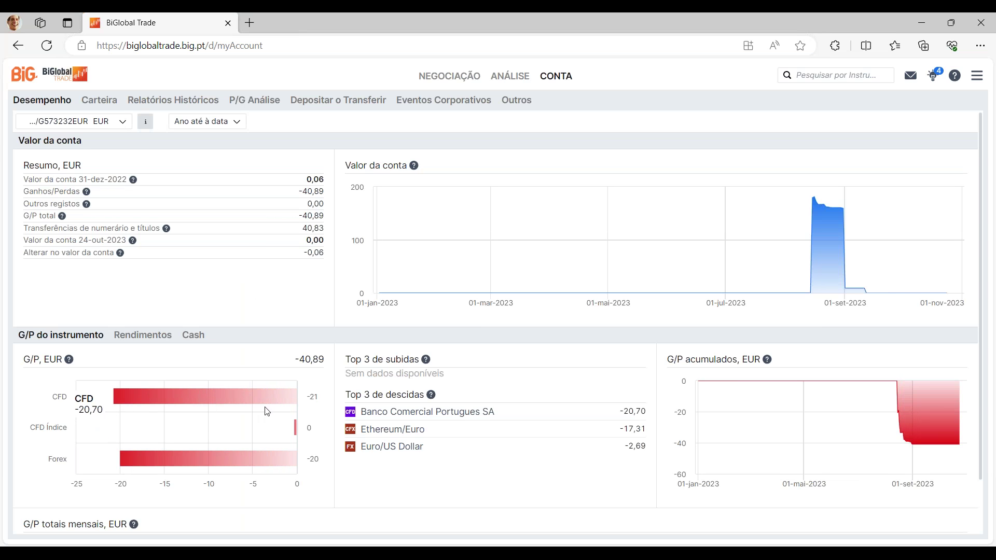
pyautogui.moveTo(186, 459)
pyautogui.click(238, 124)
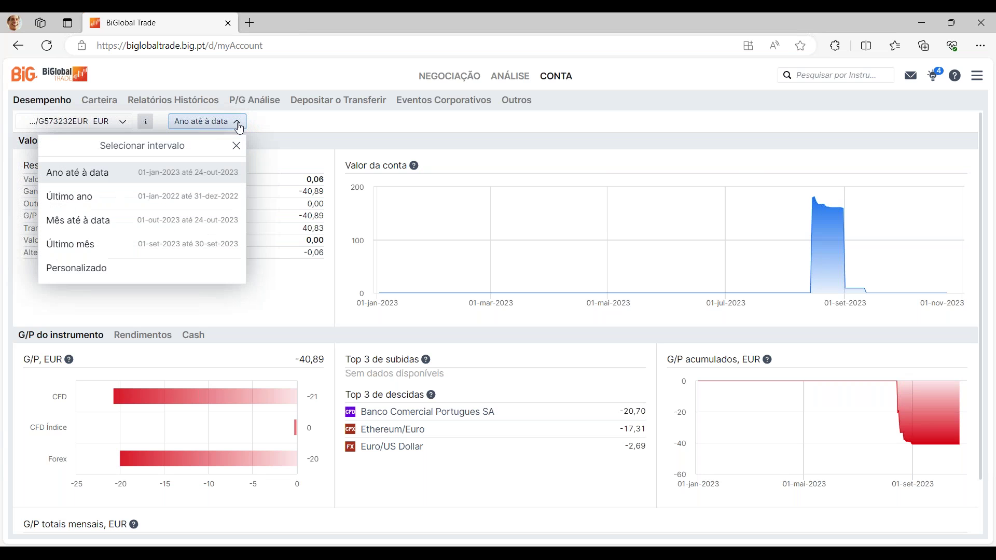
pyautogui.click(205, 206)
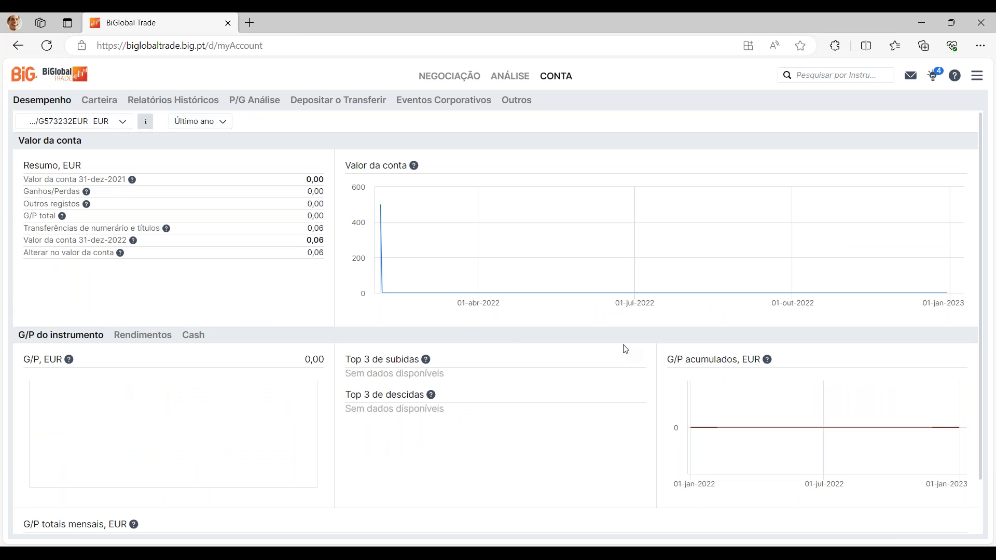
# View the Carteira page with its list of accounts, and check the account details for all accounts
pyautogui.click(99, 101)
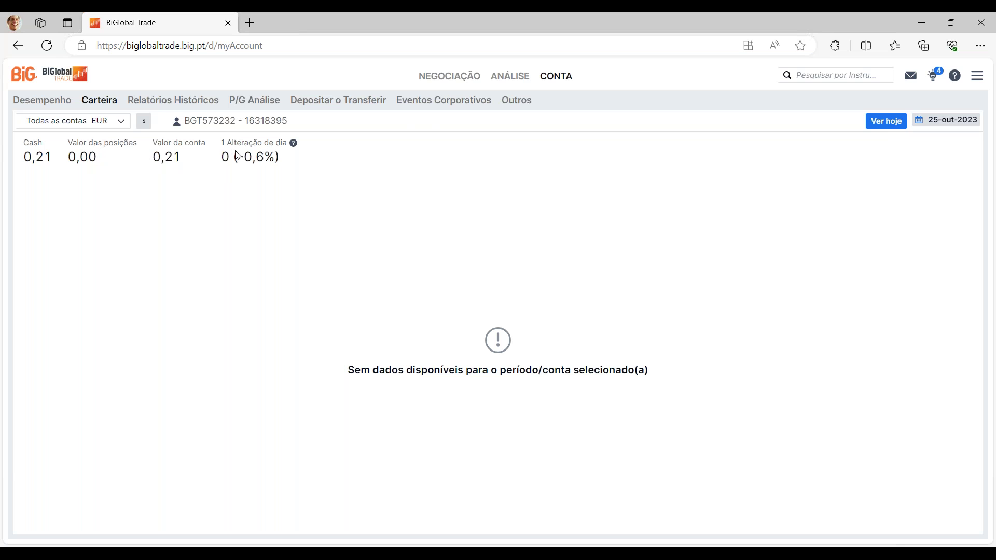
pyautogui.click(118, 122)
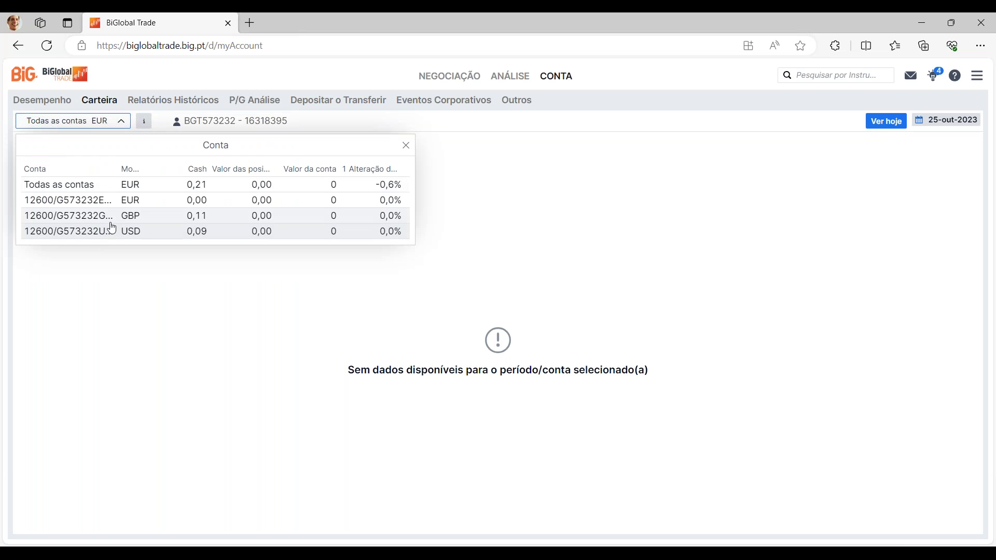
pyautogui.click(518, 247)
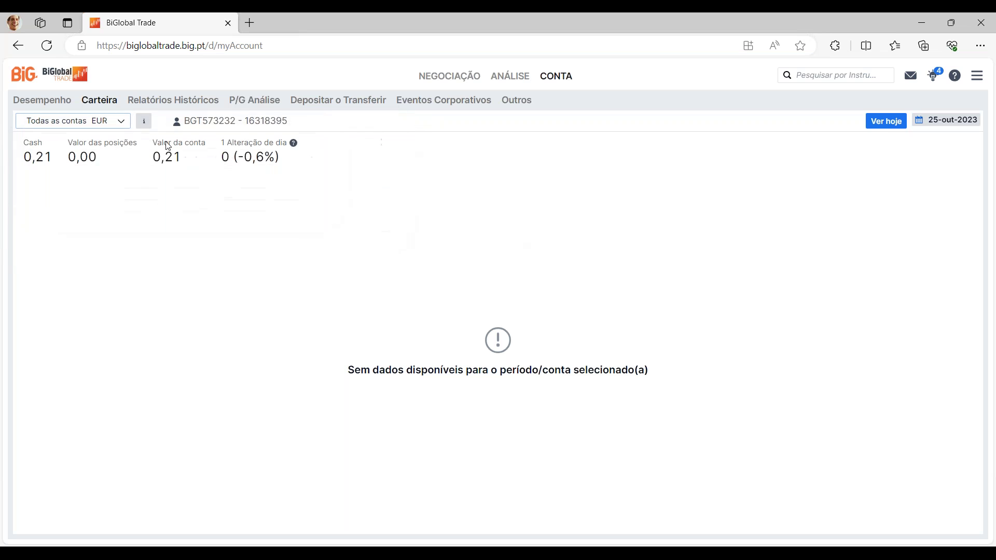
pyautogui.click(144, 122)
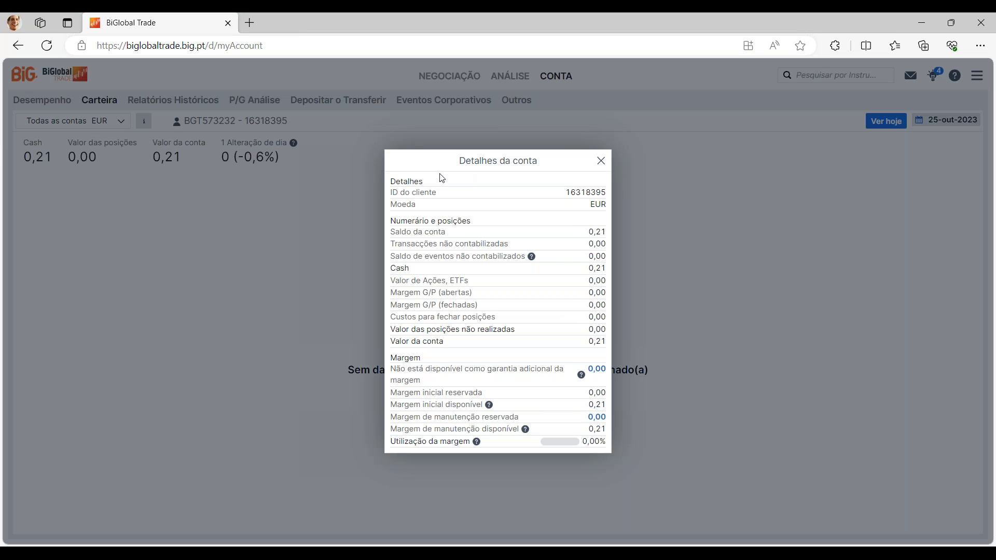
pyautogui.click(601, 161)
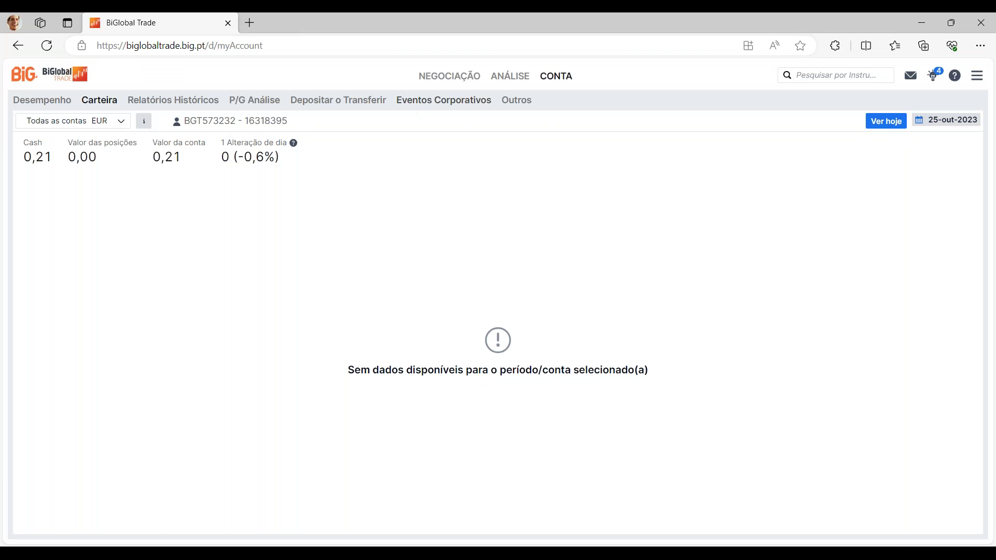
# Look over the Relatórios Históricos reports and the P/G Análise views for P/G, Movimentos de Numerário and Posições fechadas
pyautogui.click(165, 108)
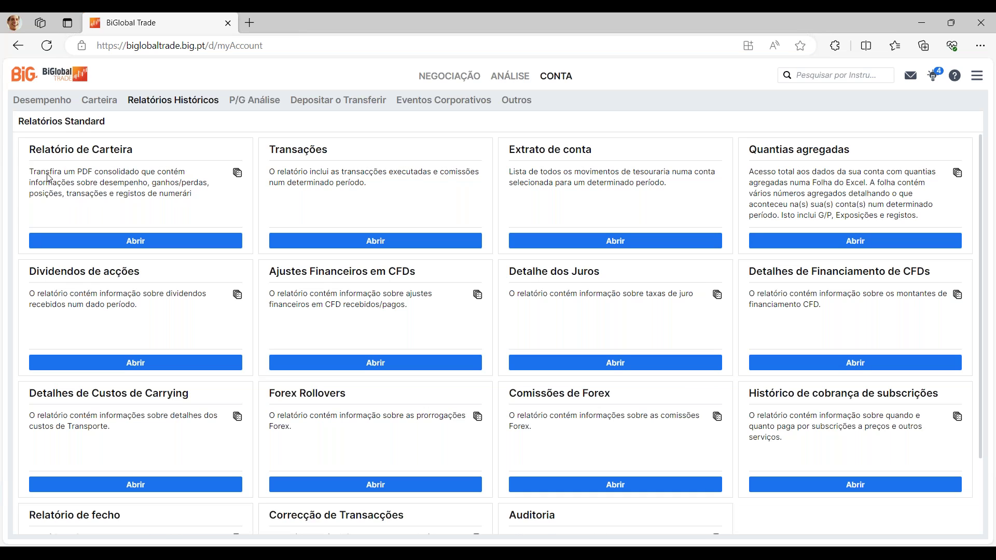
pyautogui.click(254, 101)
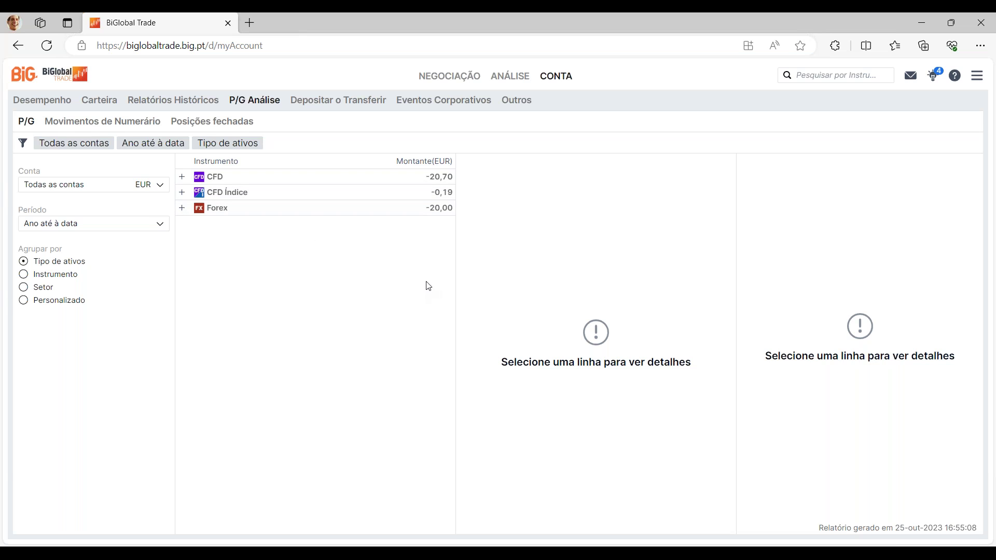
pyautogui.click(84, 127)
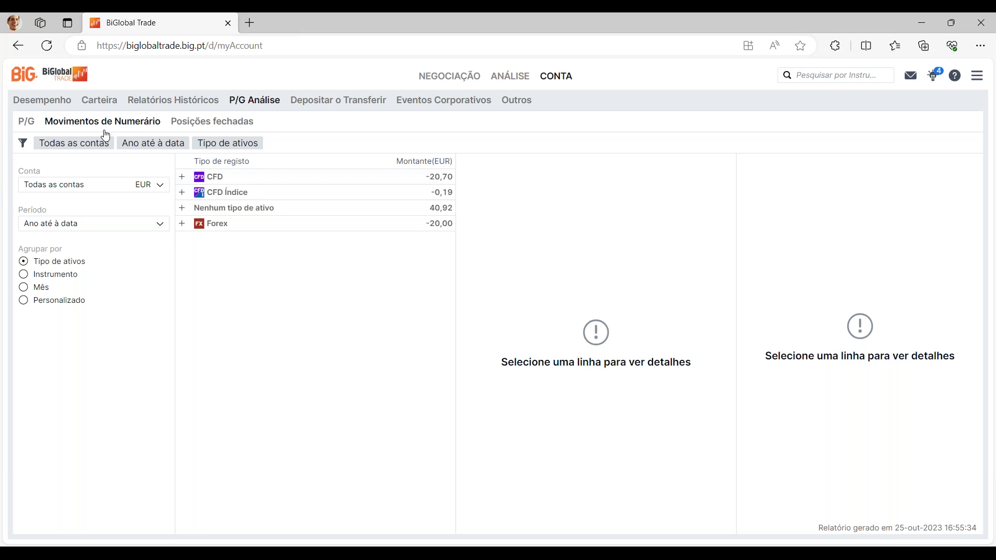
pyautogui.click(179, 123)
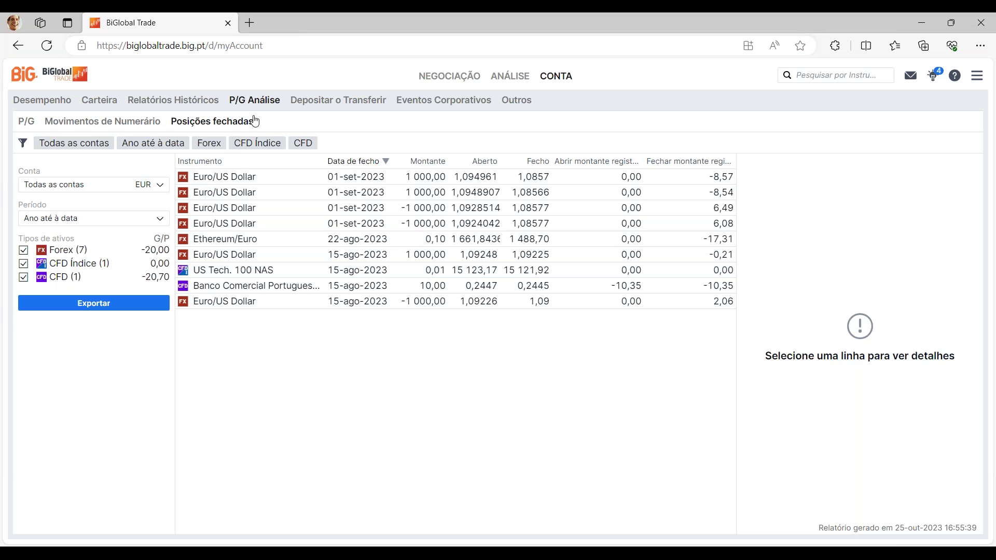
# View the Depositar o Transferir options and the Próximo, Ativo and Passado lists of Eventos Corporativos
pyautogui.click(320, 104)
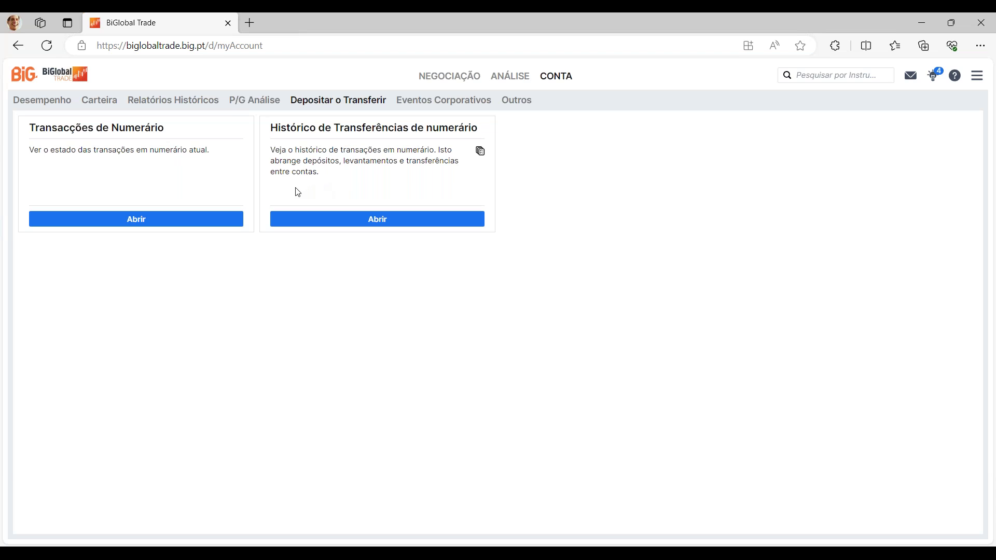
pyautogui.click(437, 104)
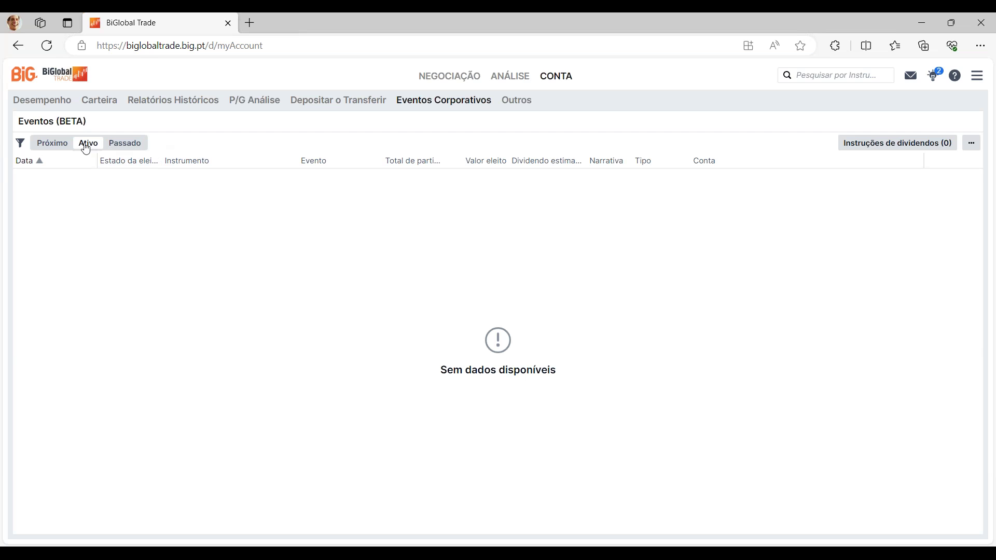
pyautogui.click(52, 143)
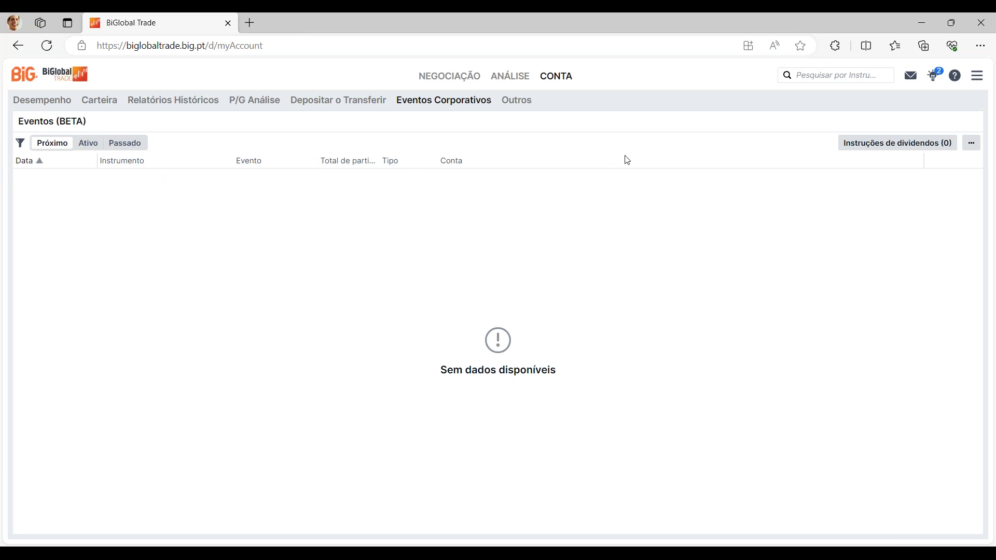
pyautogui.click(82, 144)
pyautogui.click(123, 148)
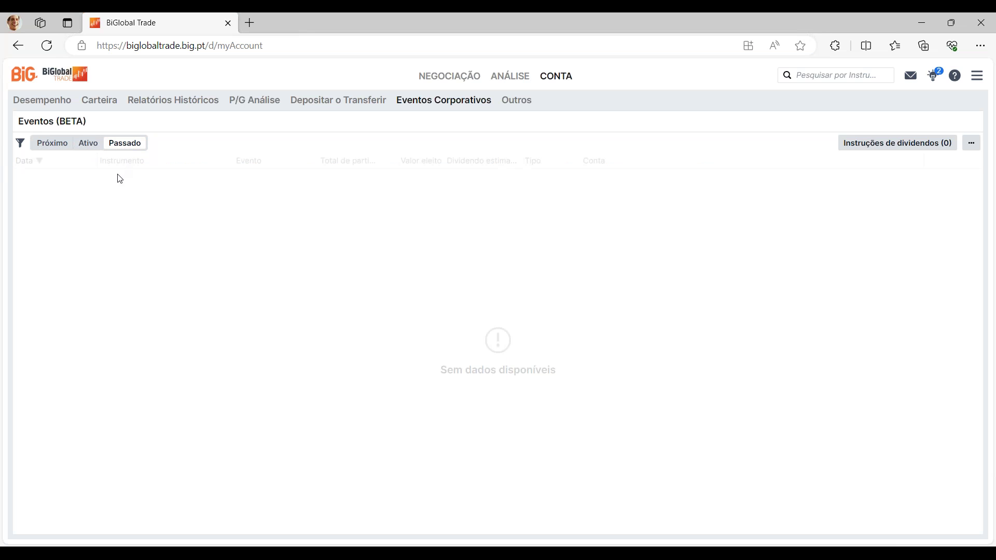
# View the Outros options of the Conta section, and check the Notificações and Conversação message views
pyautogui.click(526, 104)
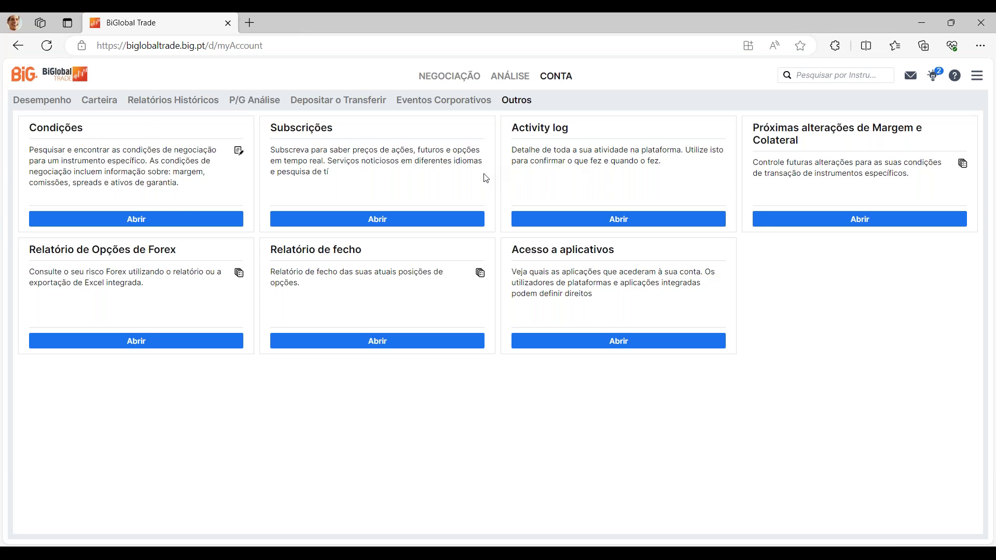
pyautogui.click(912, 78)
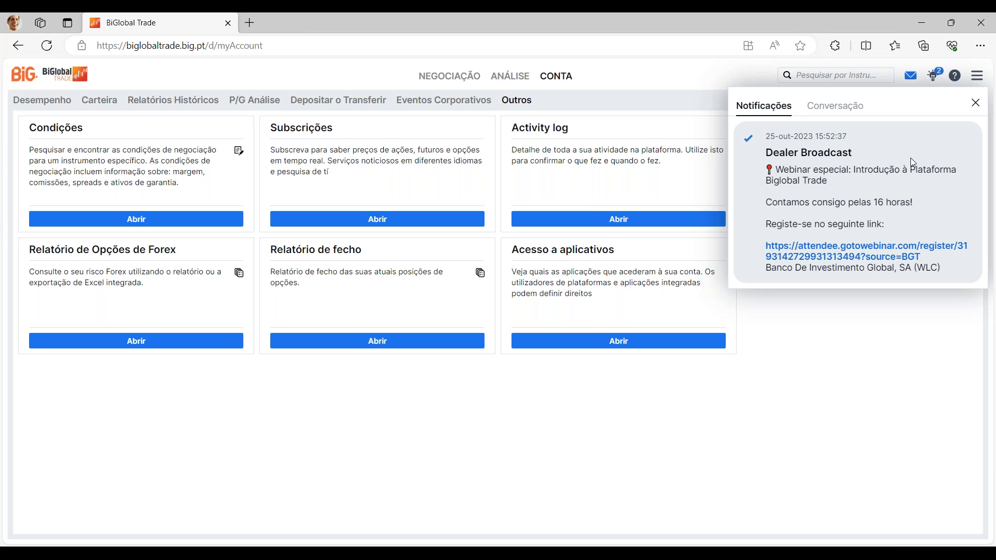
pyautogui.click(822, 108)
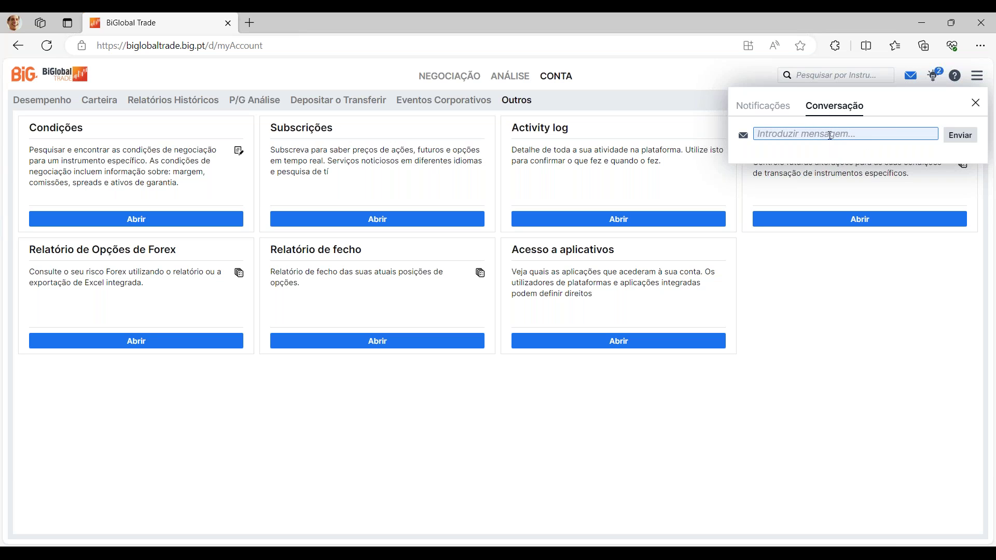
pyautogui.click(976, 103)
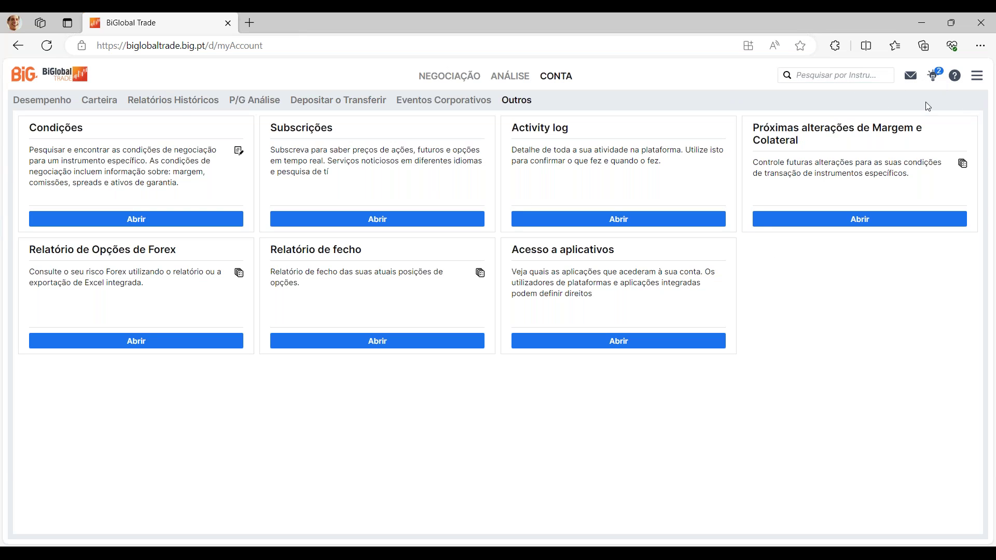
# Read through the Perspectivas list of news briefs and watchlist insights, and close it
pyautogui.click(936, 76)
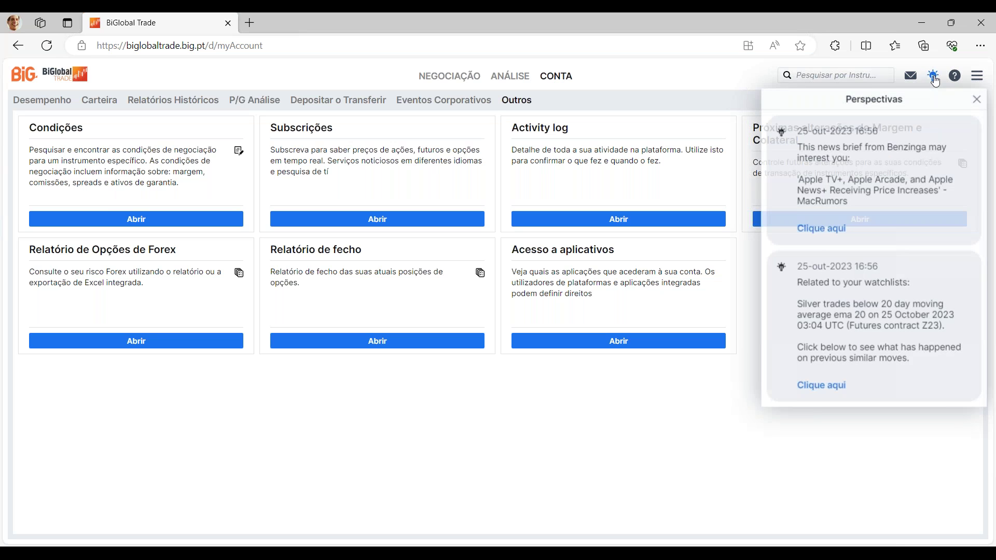
pyautogui.scroll(-2, 873, 161)
pyautogui.scroll(2, 862, 197)
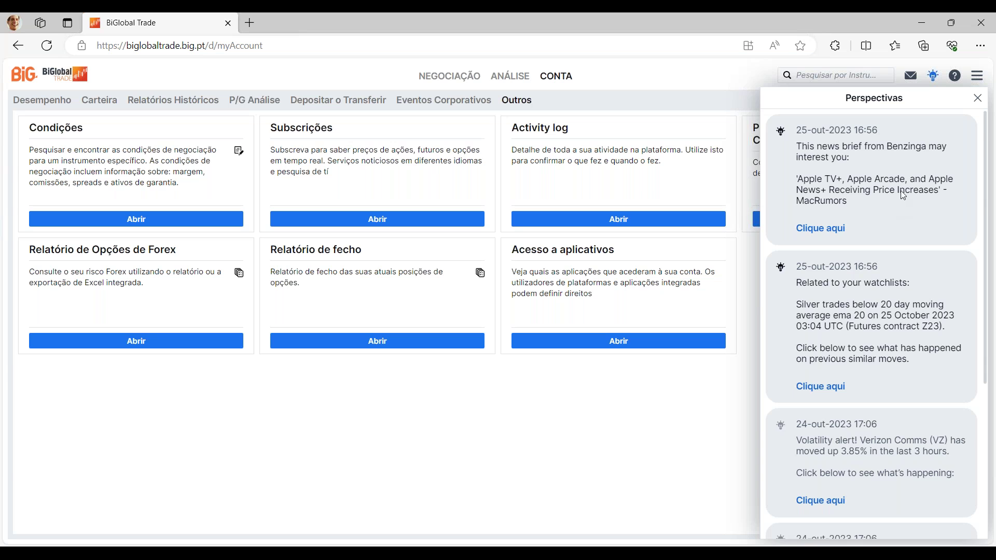
pyautogui.scroll(-3, 891, 276)
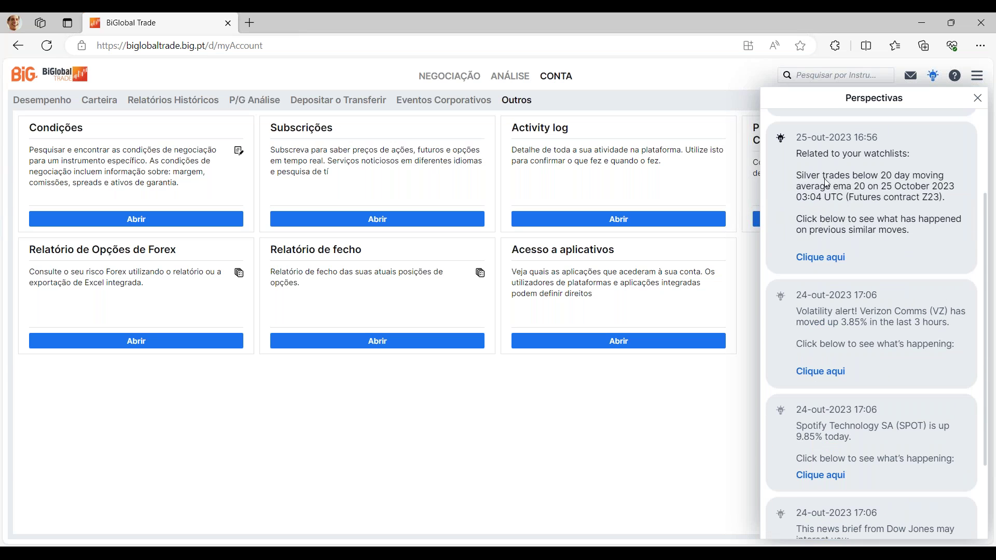
pyautogui.scroll(-3, 841, 208)
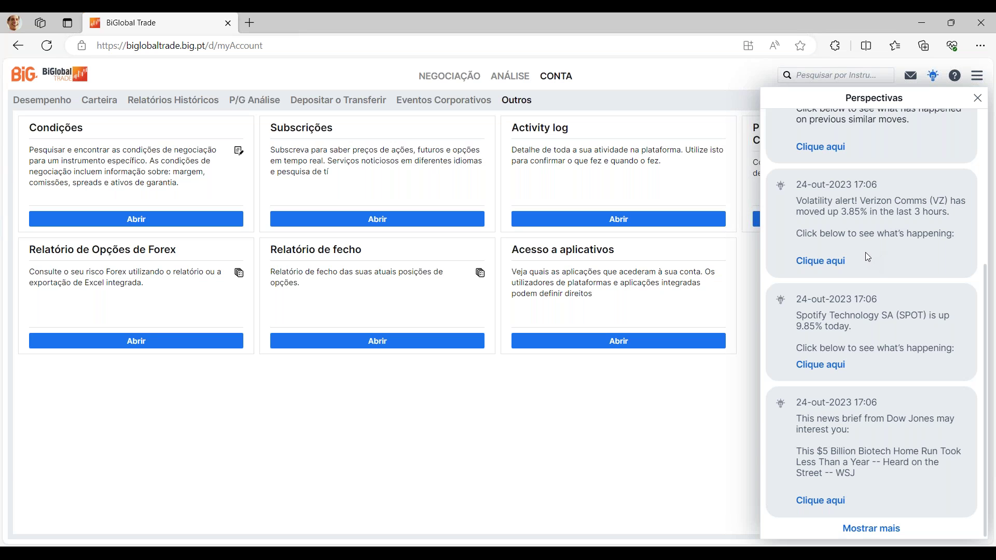
pyautogui.scroll(5, 876, 272)
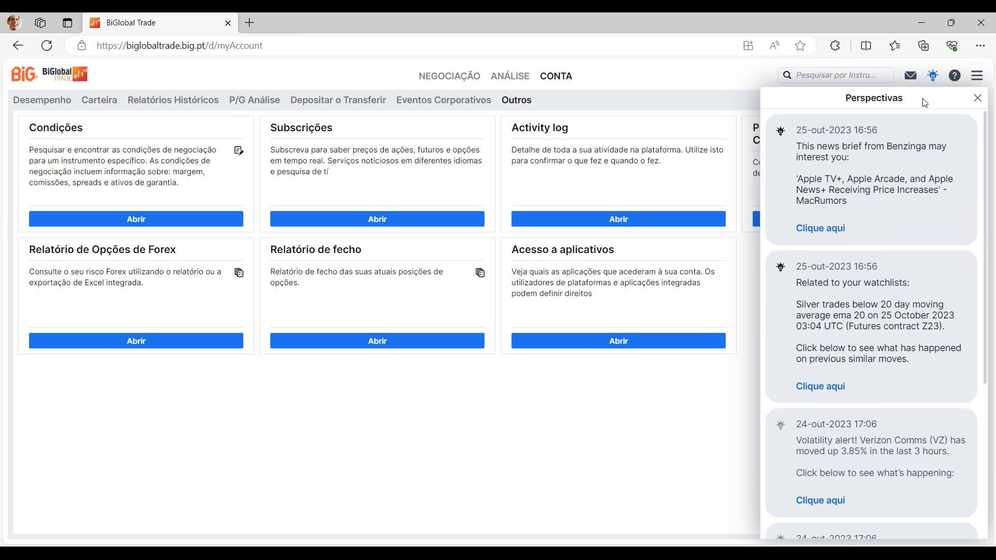
pyautogui.click(978, 98)
# Check the help options and revisit the Conversação message view, leaving it without sending a message
pyautogui.click(955, 77)
pyautogui.click(968, 161)
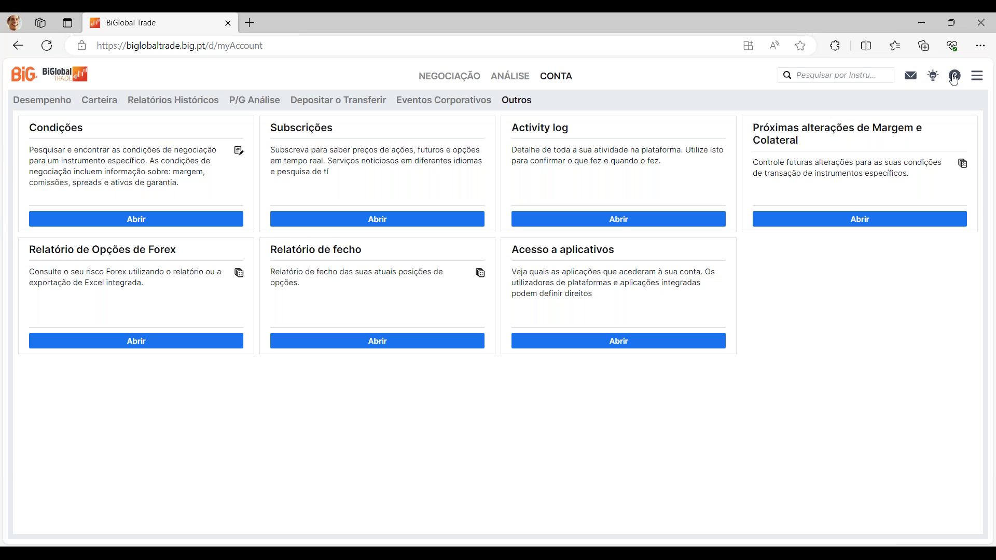
pyautogui.click(915, 79)
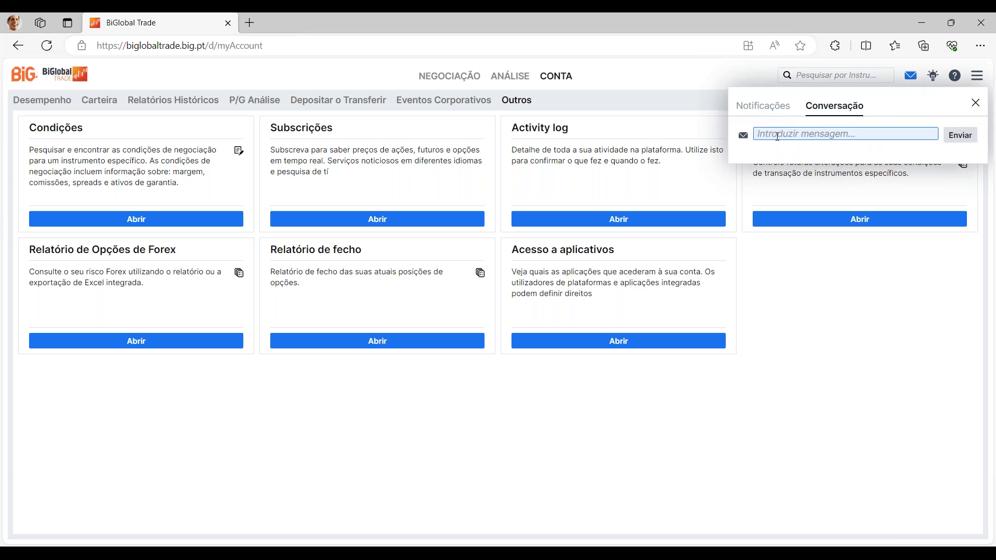
pyautogui.click(975, 103)
# Open Definições and review the Platform & Trading options, from trading security to the default order settings
pyautogui.click(977, 78)
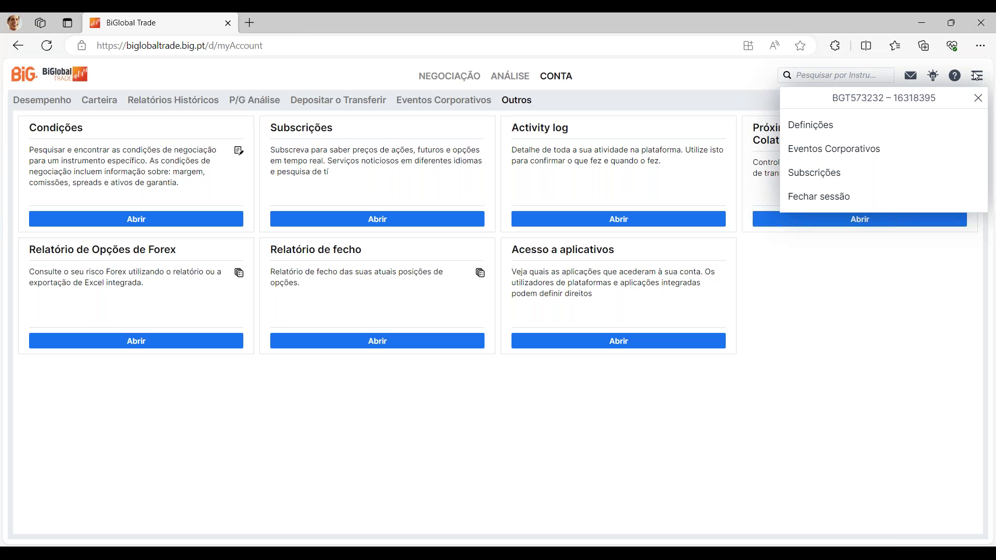
pyautogui.click(833, 129)
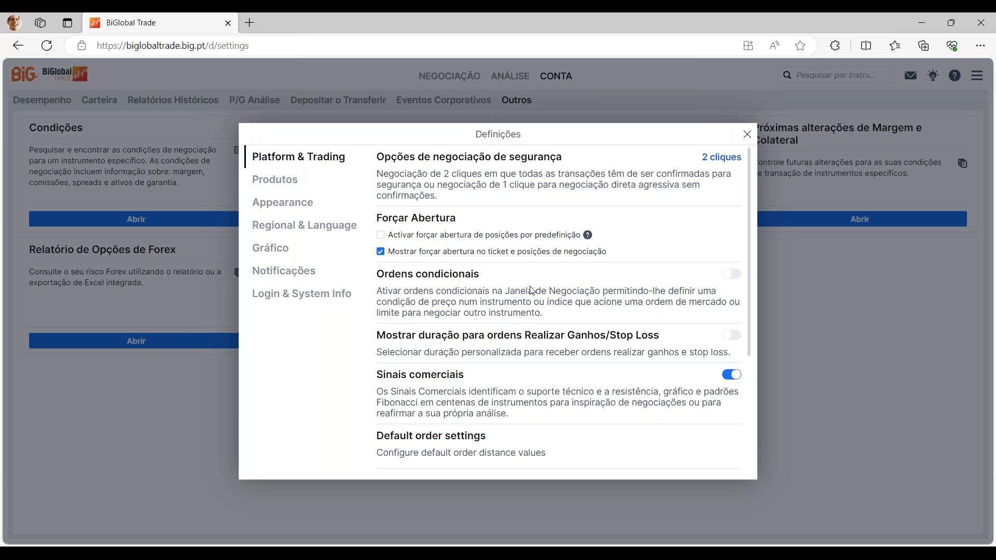
pyautogui.scroll(-3, 532, 291)
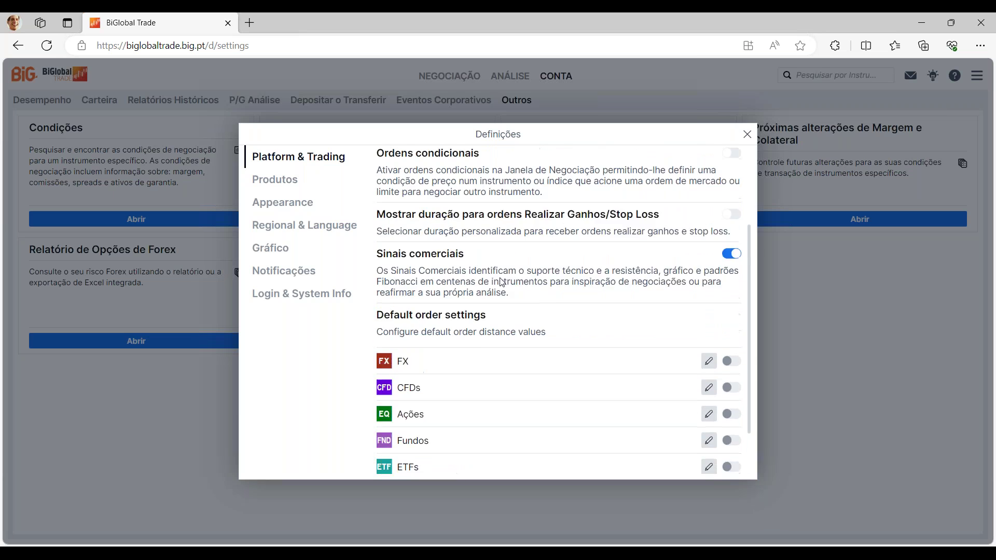
pyautogui.scroll(3, 502, 282)
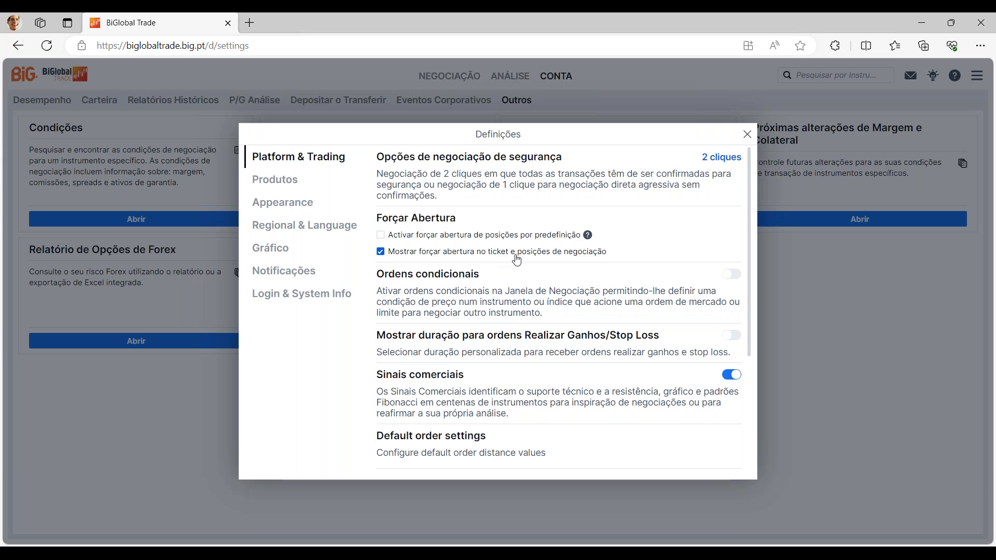
pyautogui.scroll(-3, 516, 260)
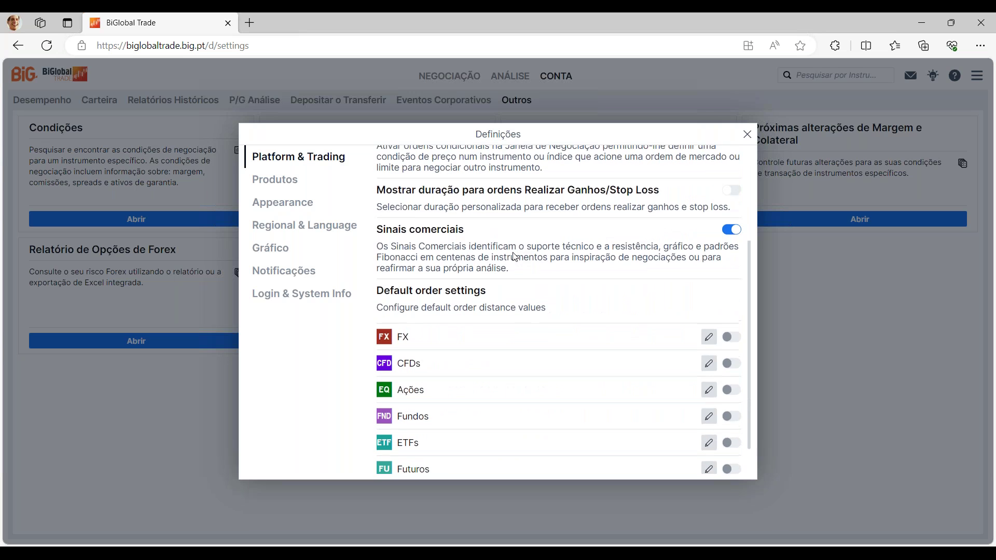
pyautogui.scroll(3, 515, 257)
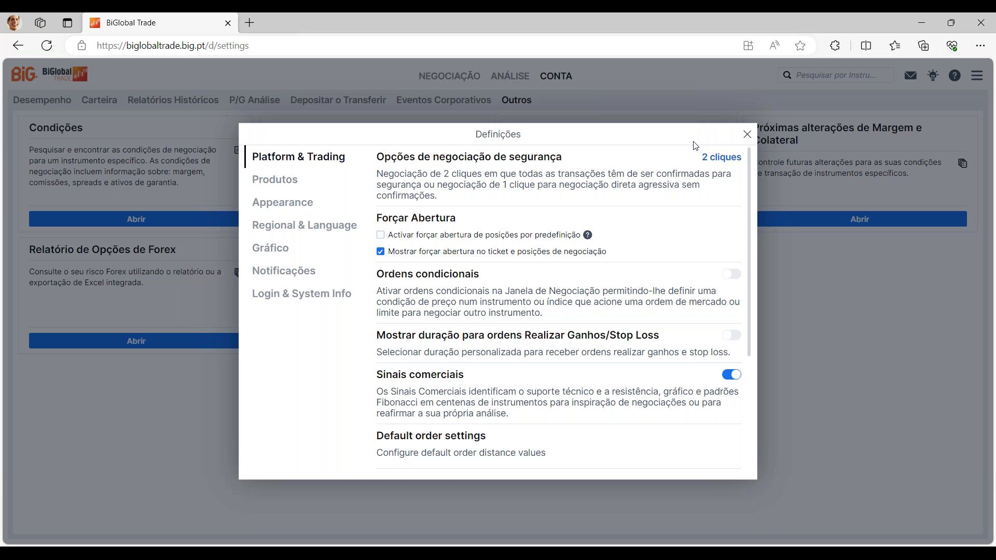
# Inspect the 1-click and 2-click trading configuration and the FX default order settings without changing them
pyautogui.click(727, 158)
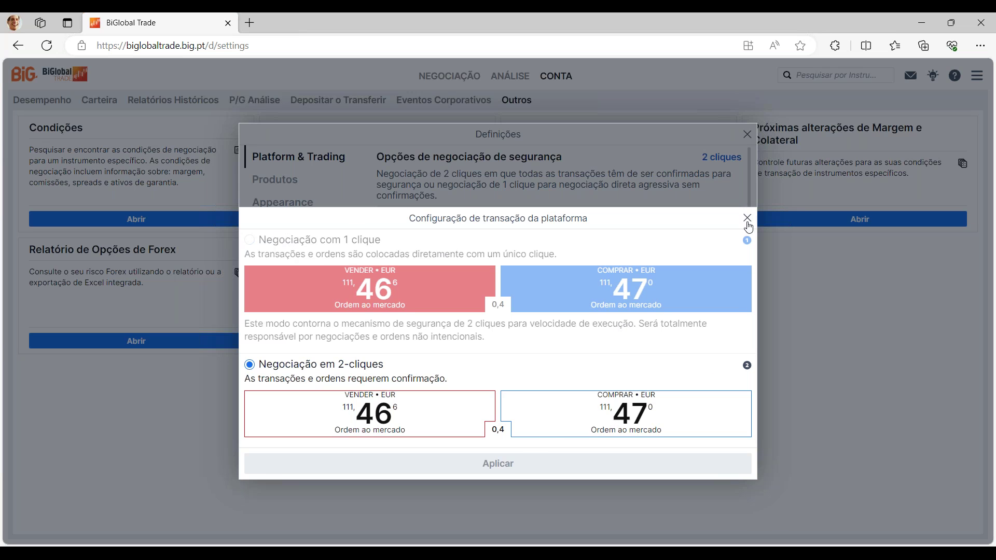
pyautogui.click(749, 133)
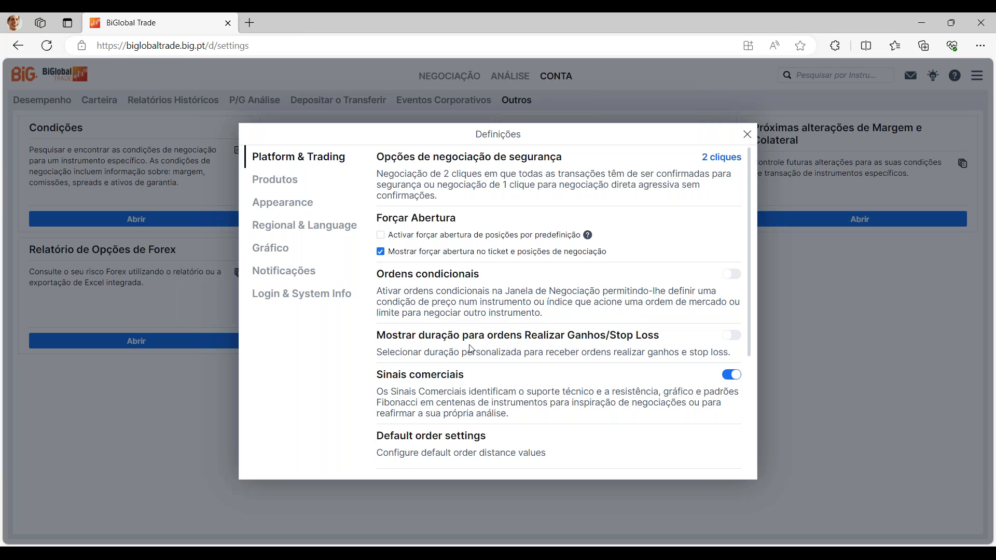
pyautogui.scroll(-1, 499, 344)
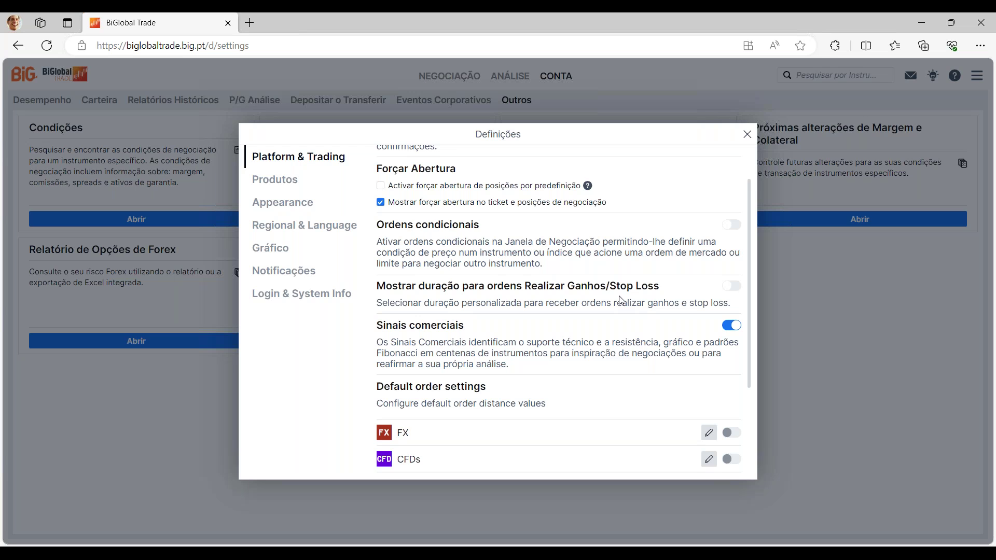
pyautogui.scroll(-2, 464, 356)
pyautogui.scroll(-1, 480, 254)
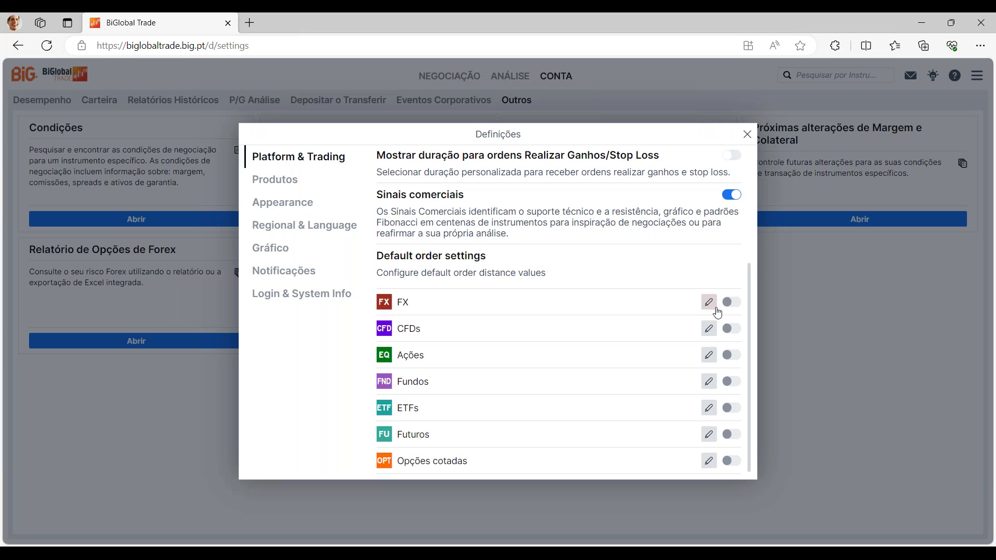
pyautogui.click(709, 302)
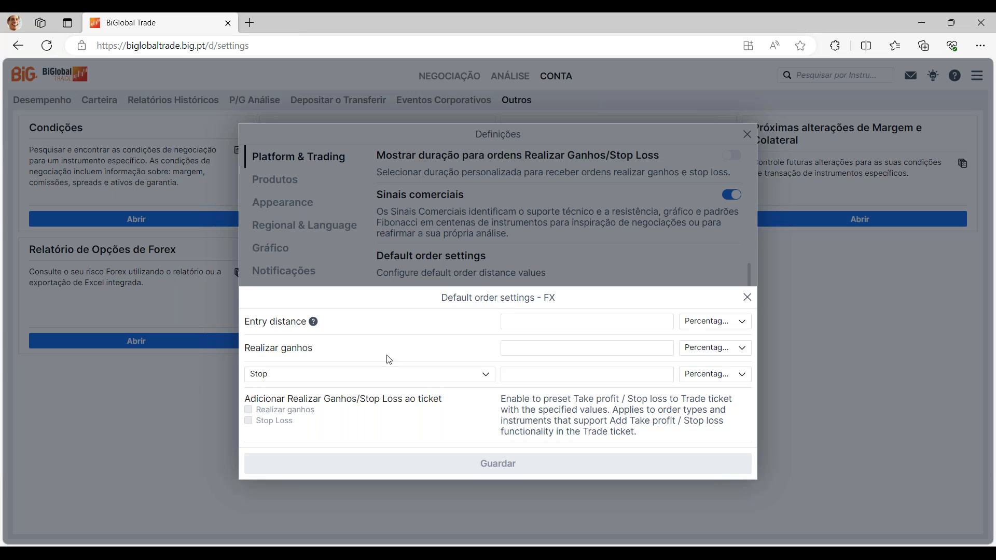
pyautogui.click(747, 297)
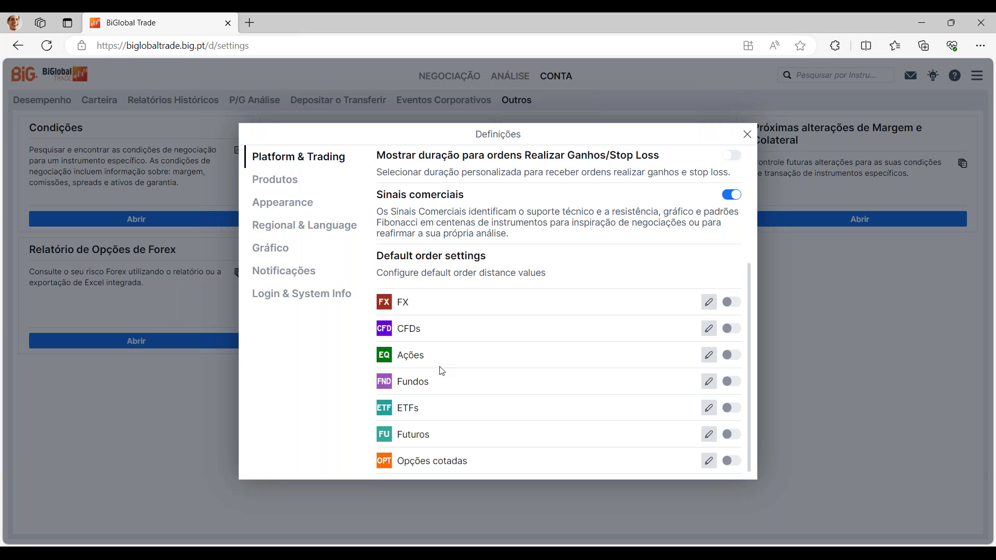
pyautogui.scroll(5, 445, 443)
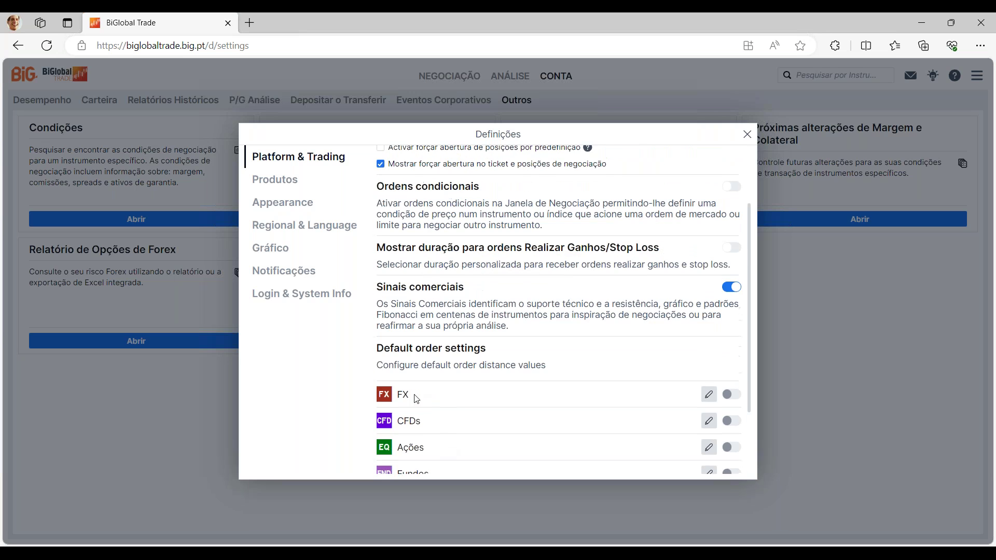
# Deselect and reselect FX and Ações among the trading products in the Produtos settings
pyautogui.click(293, 182)
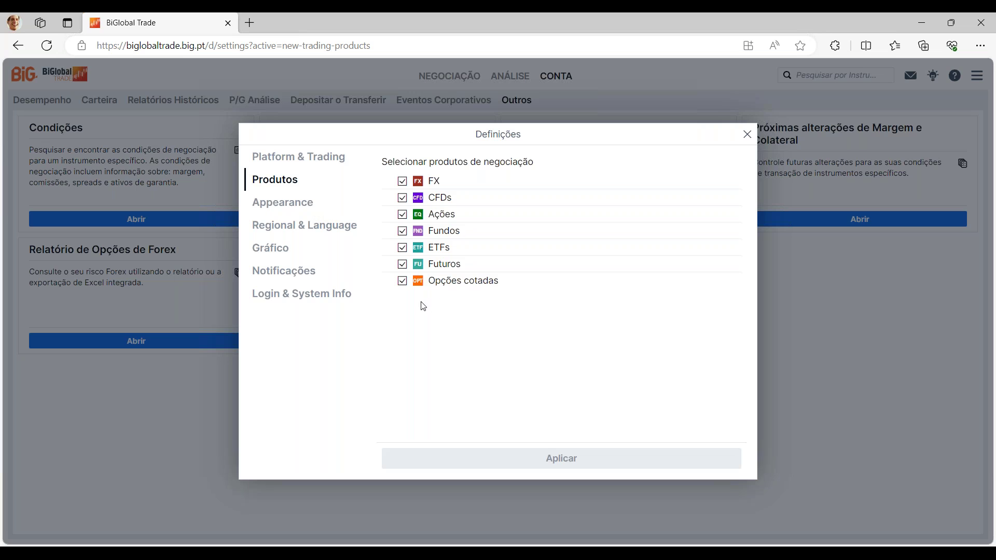
pyautogui.click(402, 182)
pyautogui.click(402, 182)
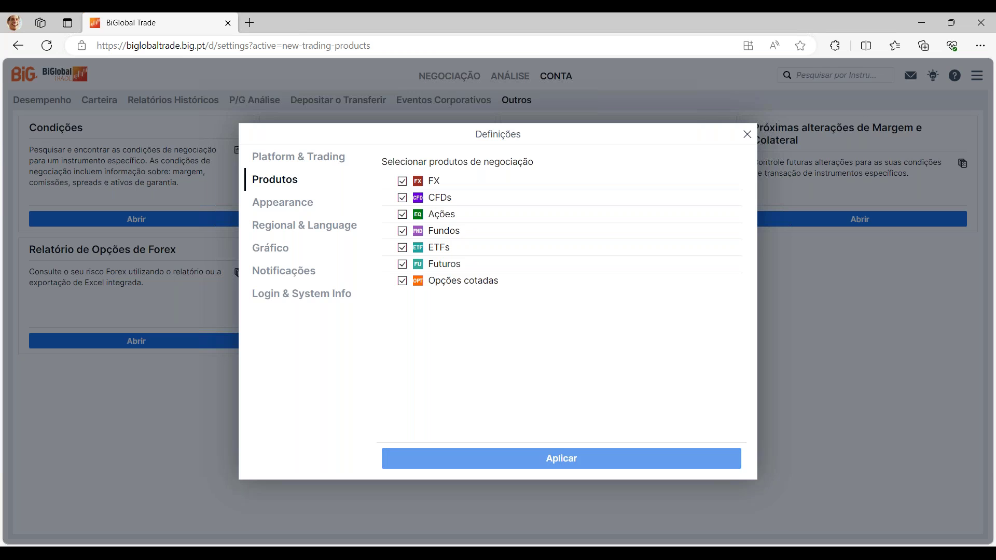
pyautogui.click(402, 215)
pyautogui.click(403, 215)
pyautogui.click(404, 217)
pyautogui.click(404, 216)
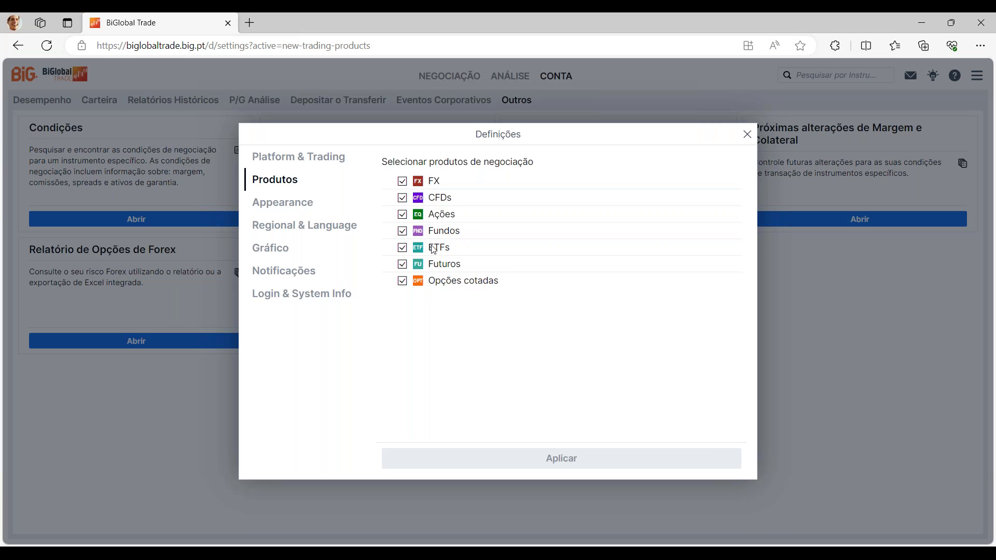
# Look over the Appearance, Regional & Language and Gráfico categories of the settings
pyautogui.click(312, 203)
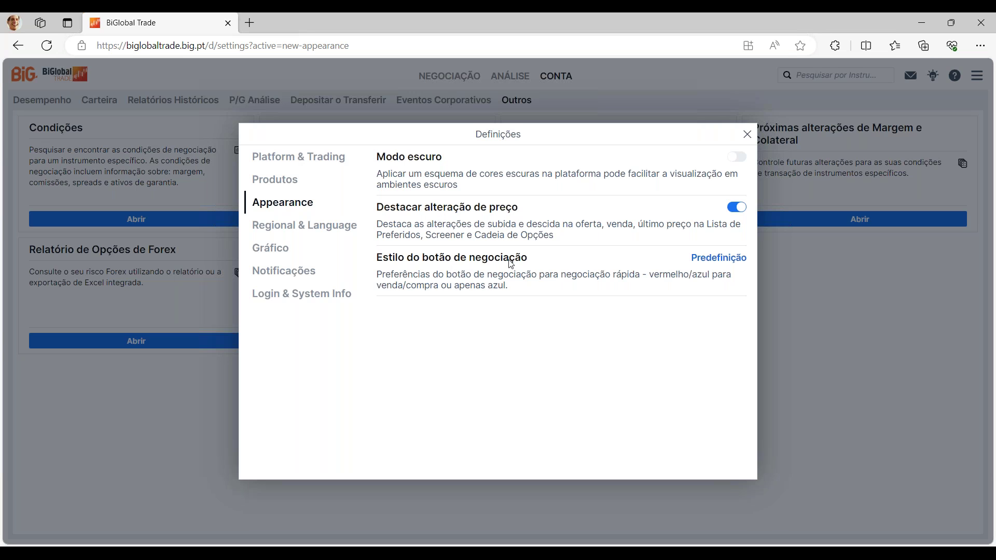
pyautogui.click(328, 227)
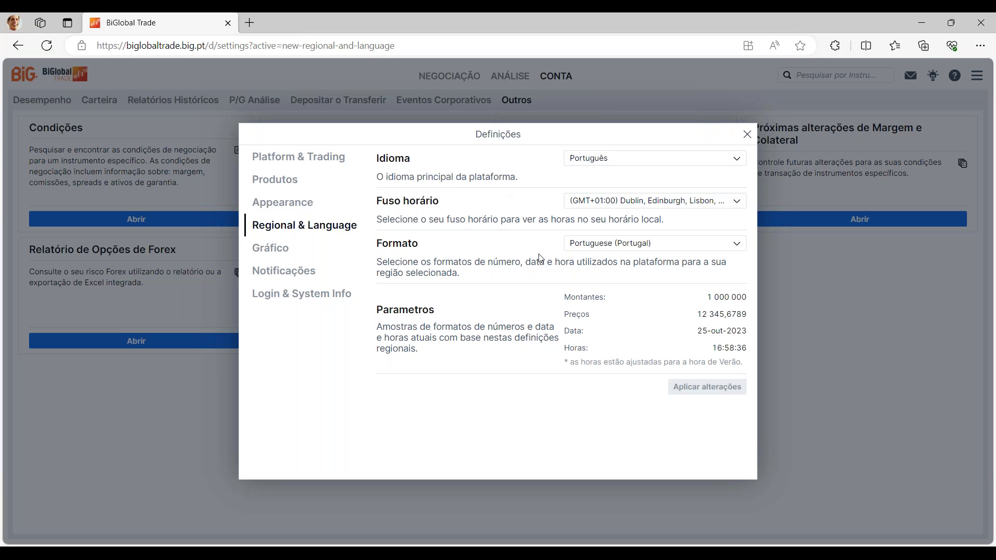
pyautogui.click(278, 250)
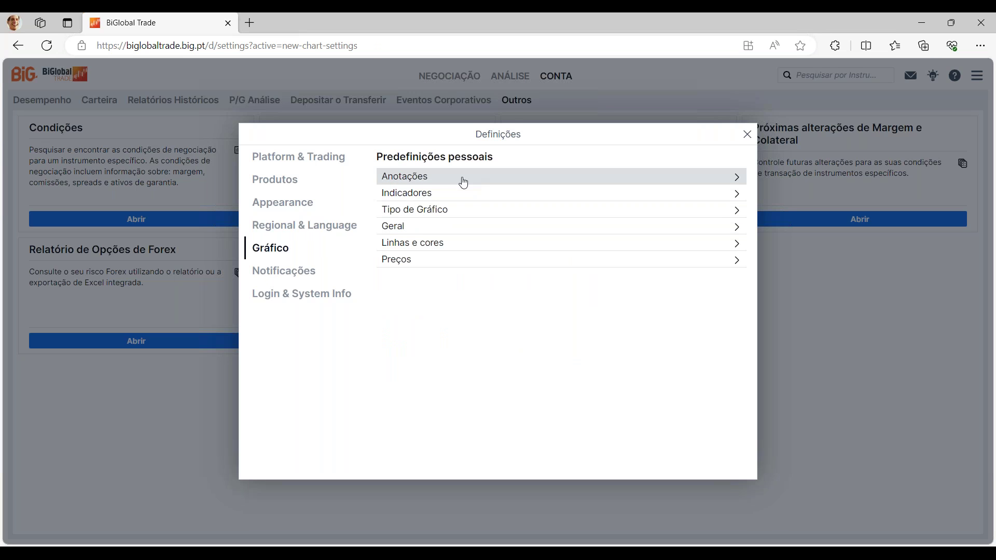
# Inspect the chart annotation defaults for Segmento da linha de tendência and Linha horizontal, and return to the Anotações list
pyautogui.click(737, 183)
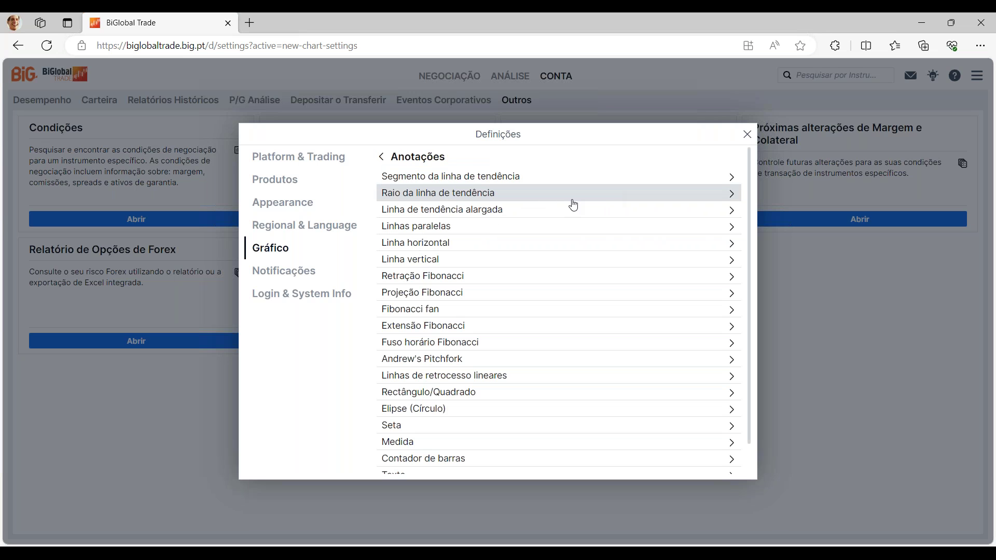
pyautogui.click(730, 179)
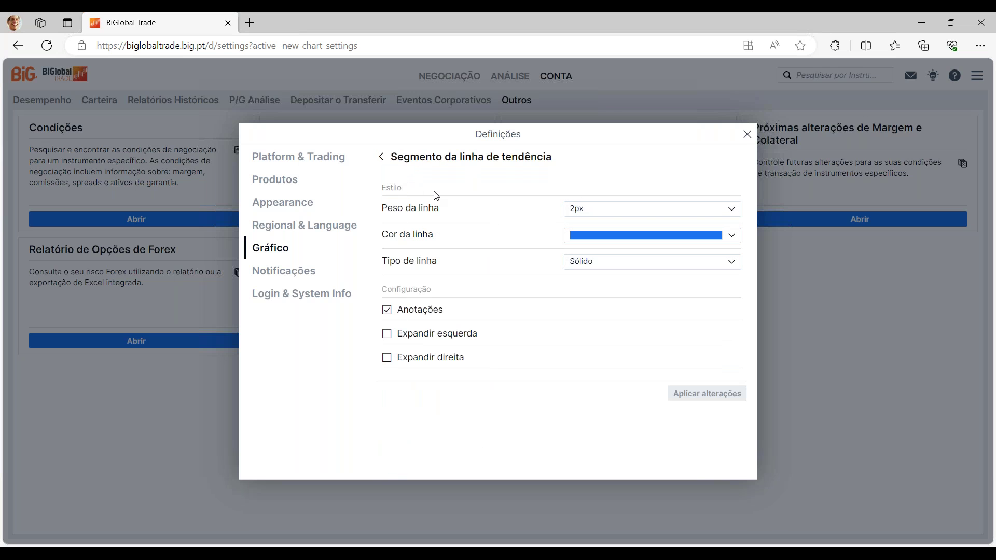
pyautogui.click(380, 158)
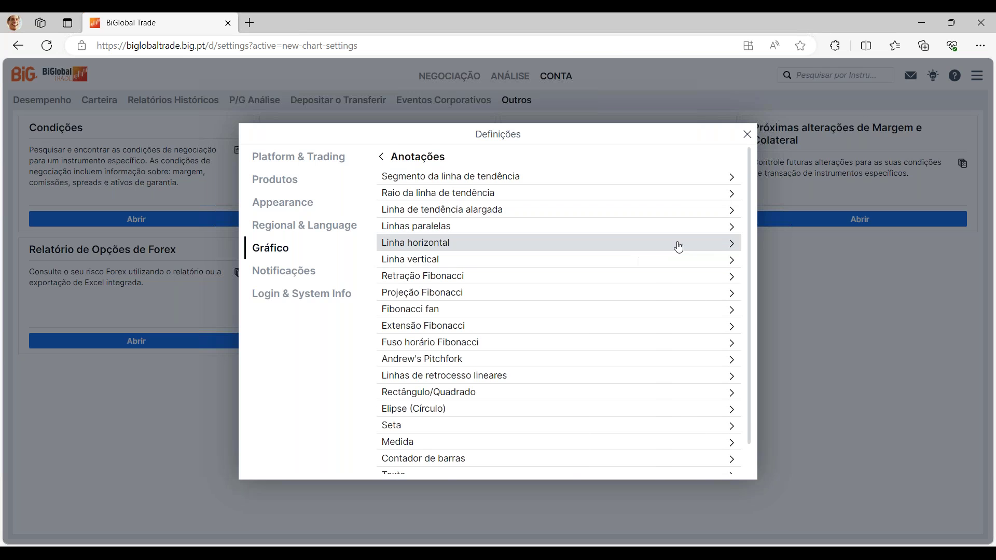
pyautogui.click(729, 244)
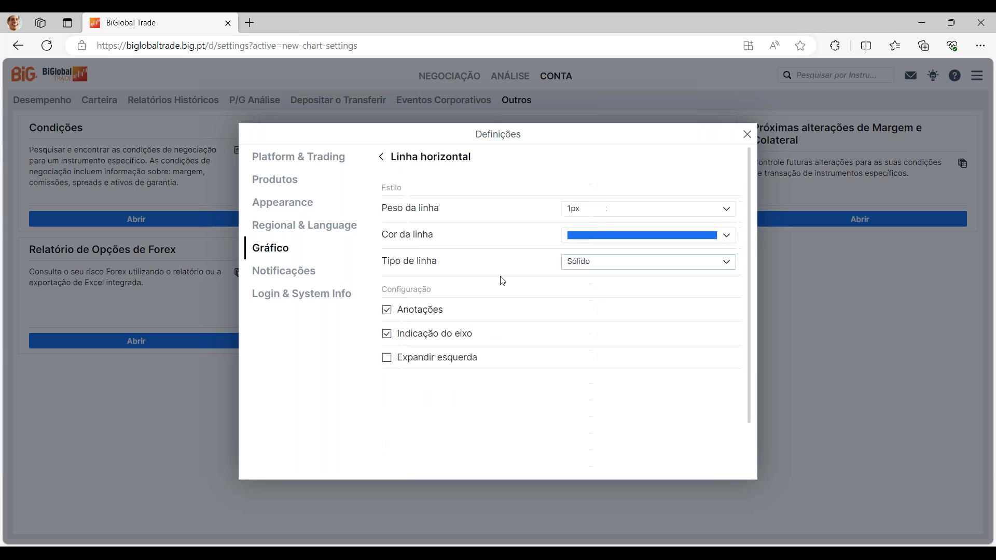
pyautogui.click(382, 158)
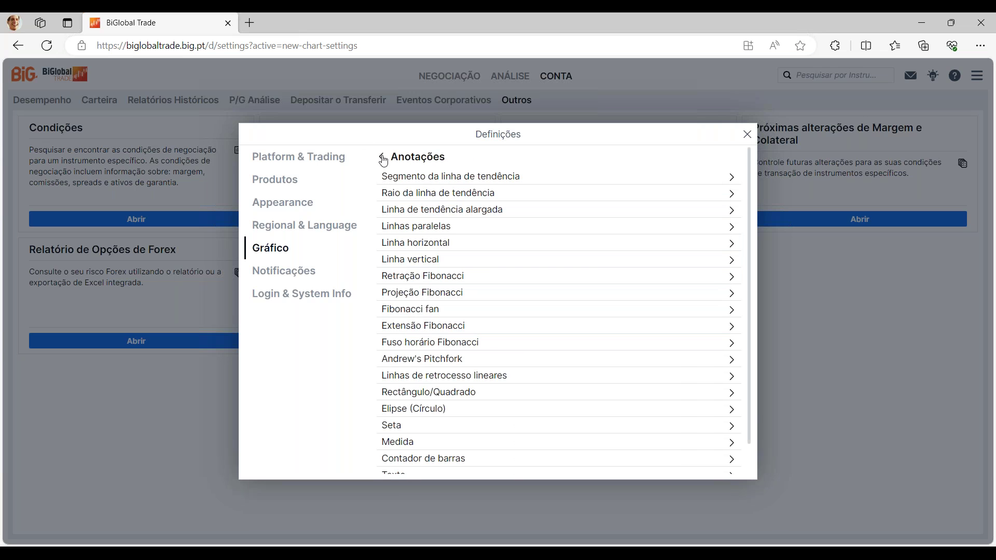
# Look over the annotation types, the Notificações options and the Login & System Info details, and close the settings
pyautogui.scroll(-1, 439, 228)
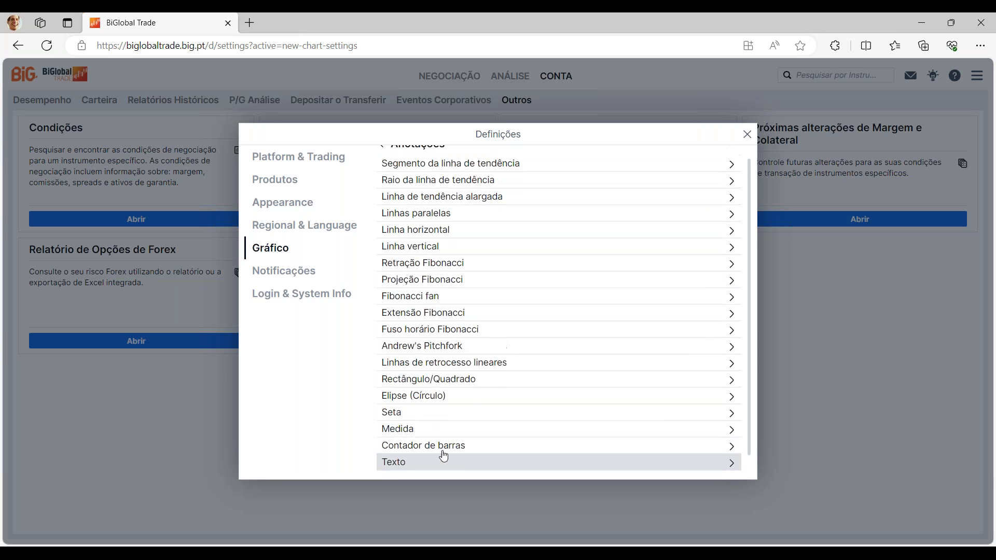
pyautogui.scroll(1, 445, 446)
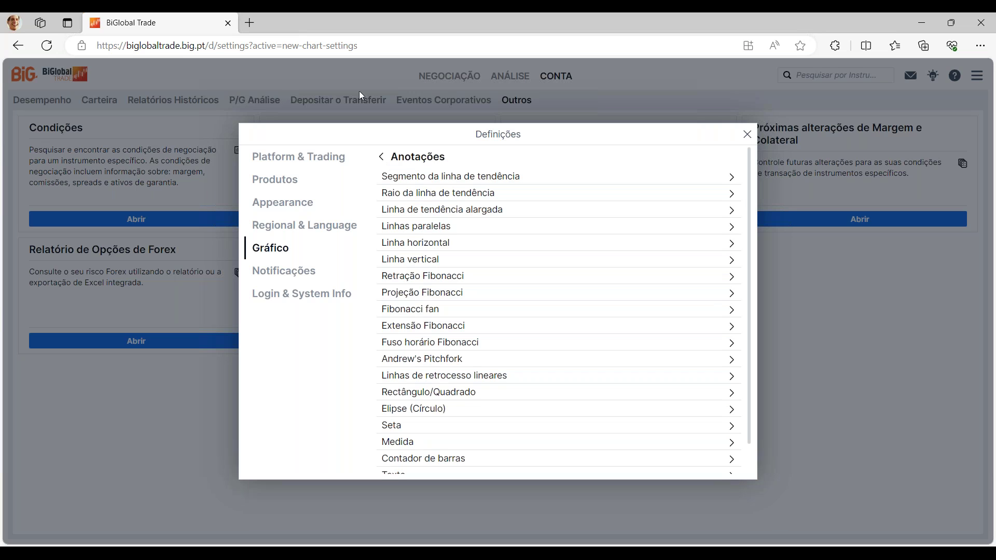
pyautogui.click(380, 158)
pyautogui.click(284, 272)
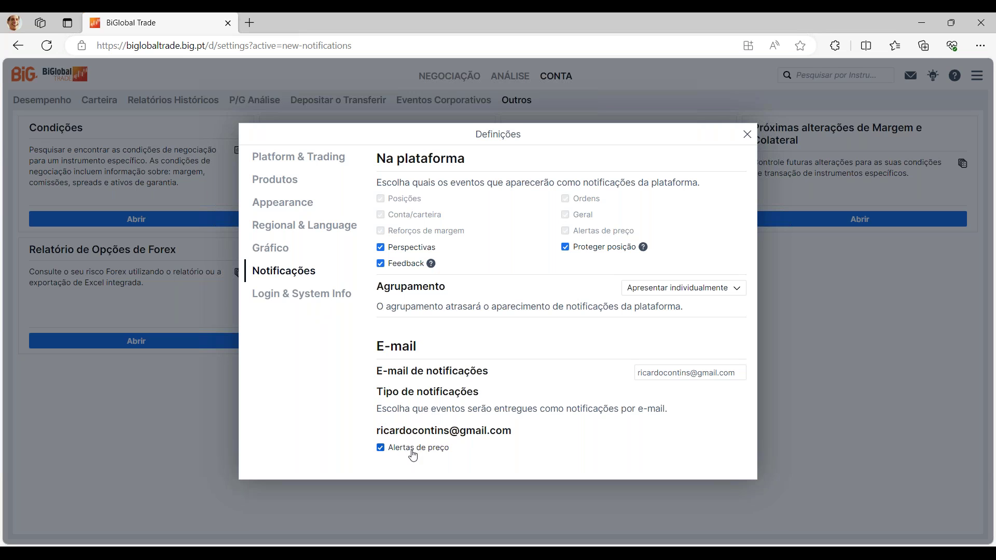
pyautogui.click(285, 299)
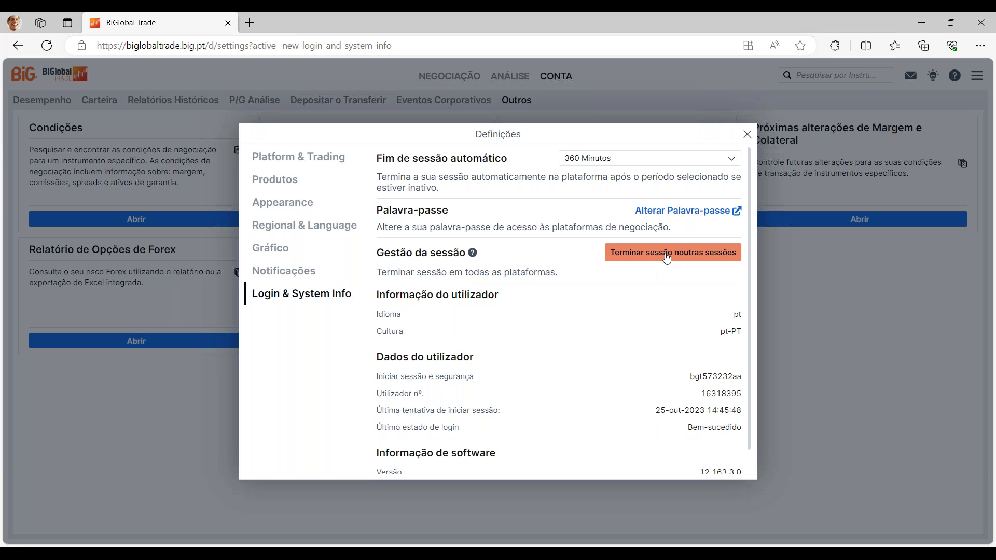
pyautogui.scroll(-1, 517, 320)
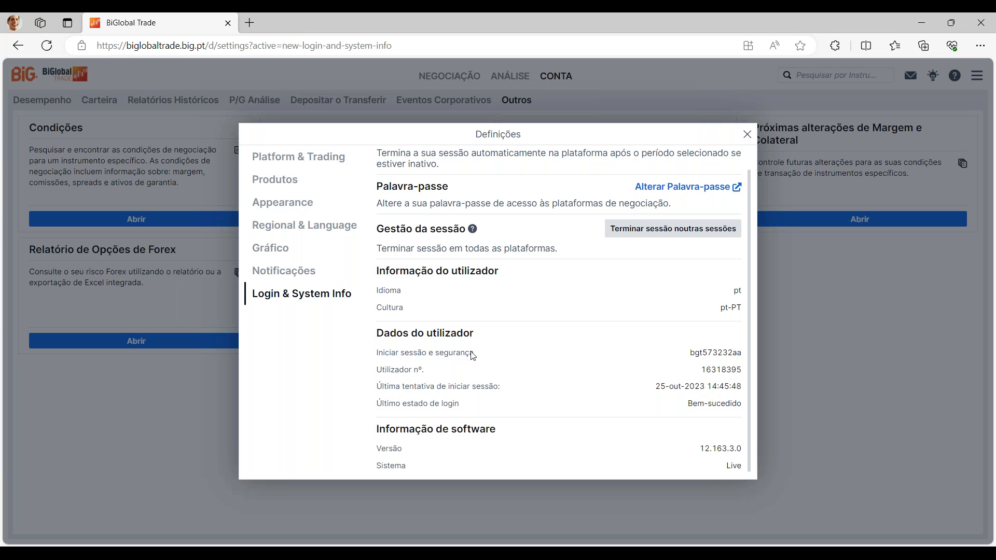
pyautogui.click(747, 135)
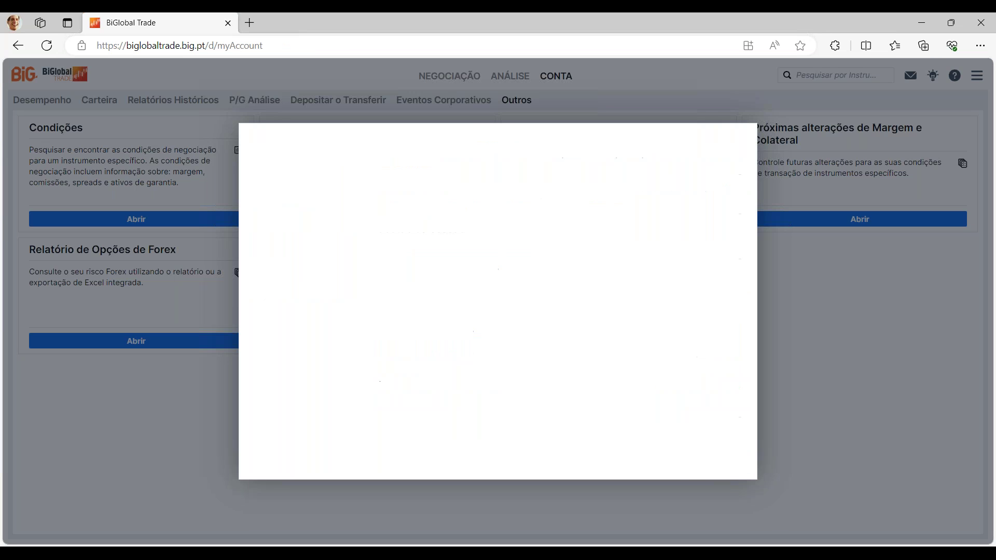
# View the account's Desempenho page and return to the Negociação workspace
pyautogui.click(48, 102)
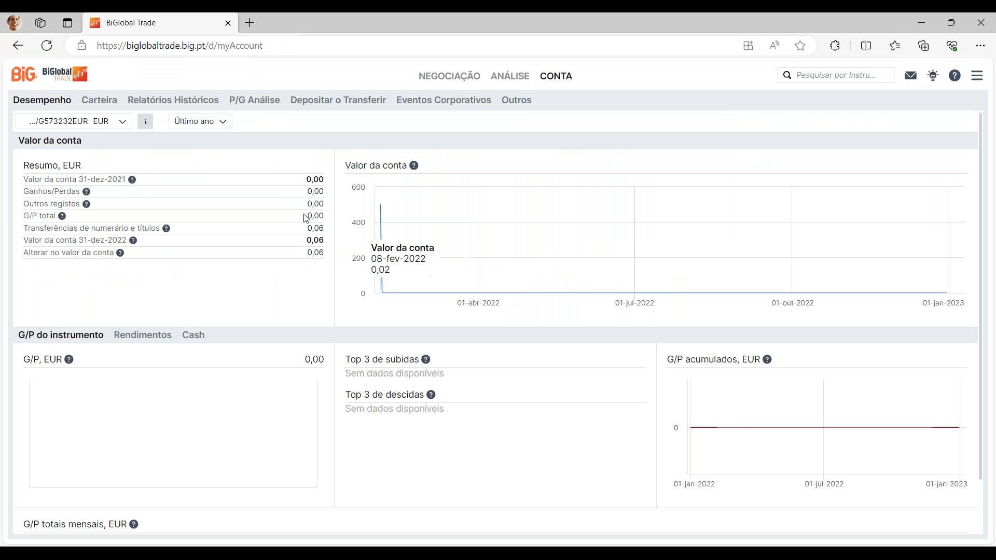
pyautogui.click(437, 79)
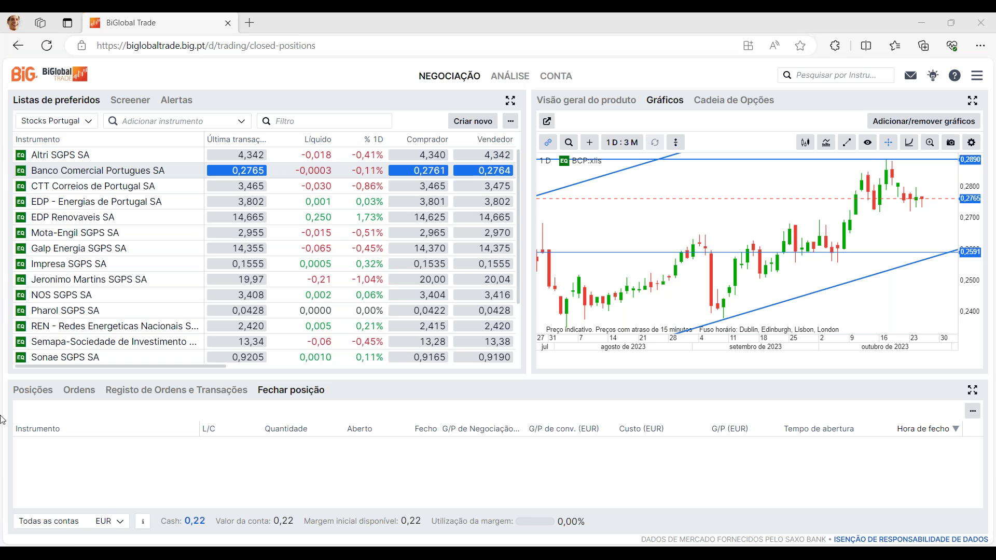
# Search for "SPOT BTC" among the instruments that can be added to the Stocks Portugal watchlist, and clear the search
pyautogui.click(166, 122)
pyautogui.write('SPOT BTC')
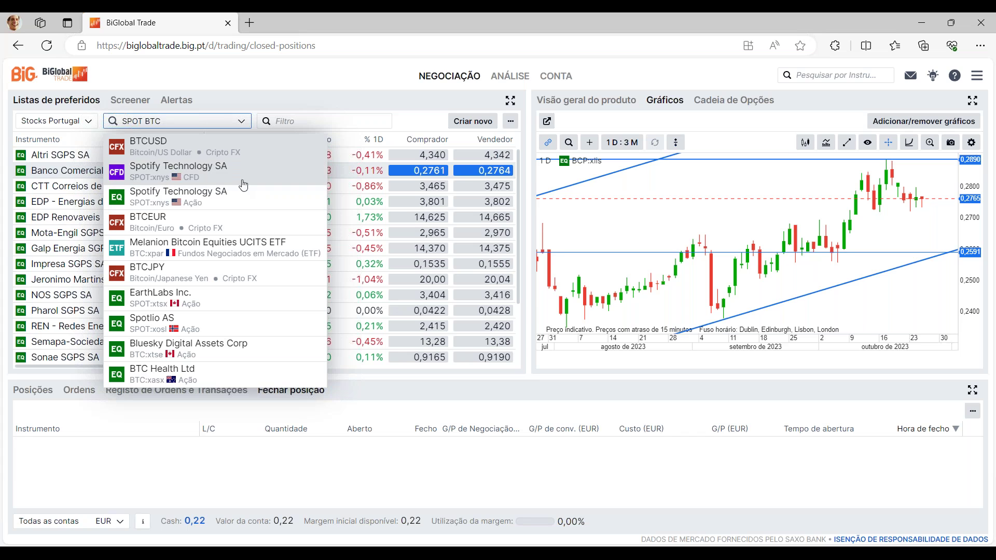
pyautogui.press('BackSpace')
pyautogui.press('BackSpace')
pyautogui.press('BackSpace')
pyautogui.press('BackSpace')
pyautogui.press('BackSpace')
pyautogui.press('BackSpace')
pyautogui.press('BackSpace')
pyautogui.press('BackSpace')
pyautogui.click(225, 101)
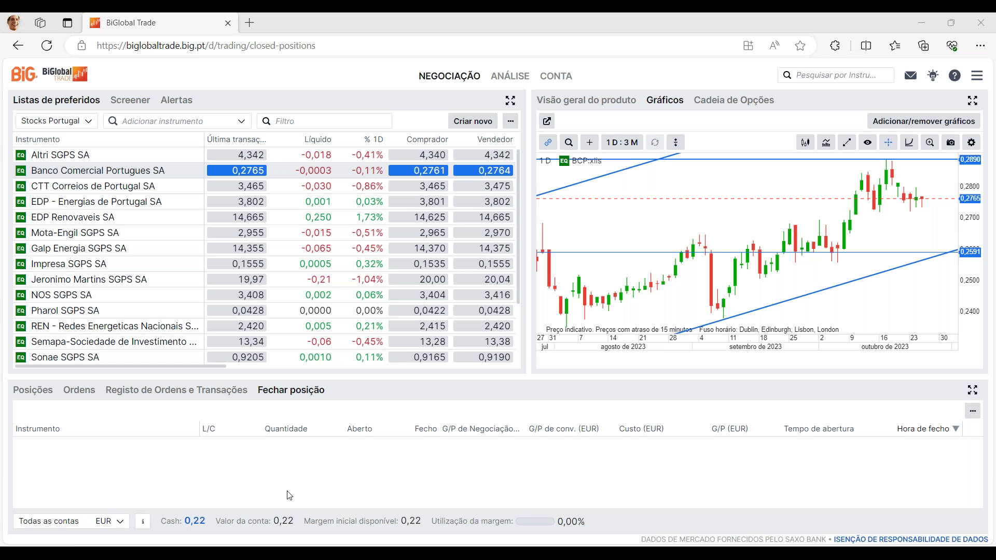
# View the Altri SGPS SA chart in a maximized external window and bring it back into the workspace
pyautogui.click(89, 158)
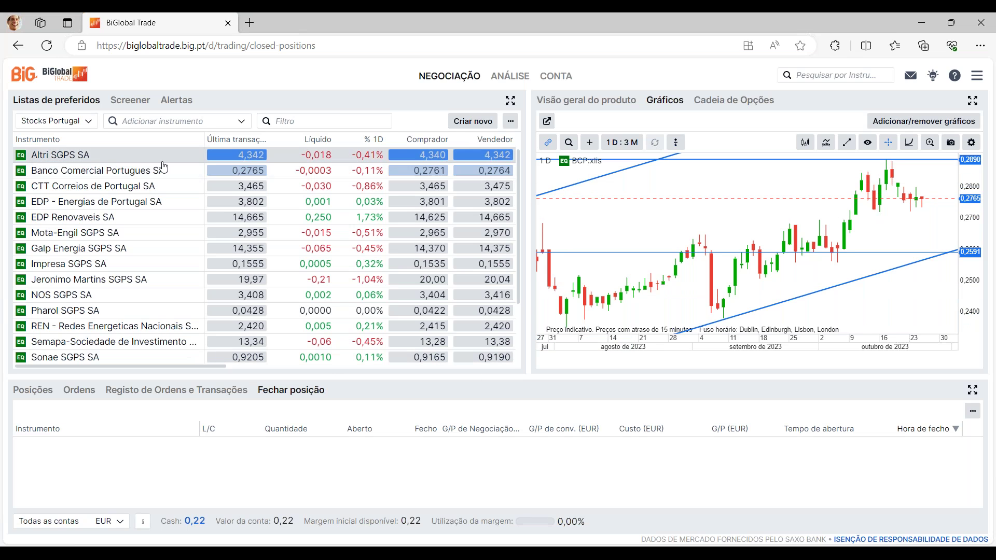
pyautogui.click(548, 122)
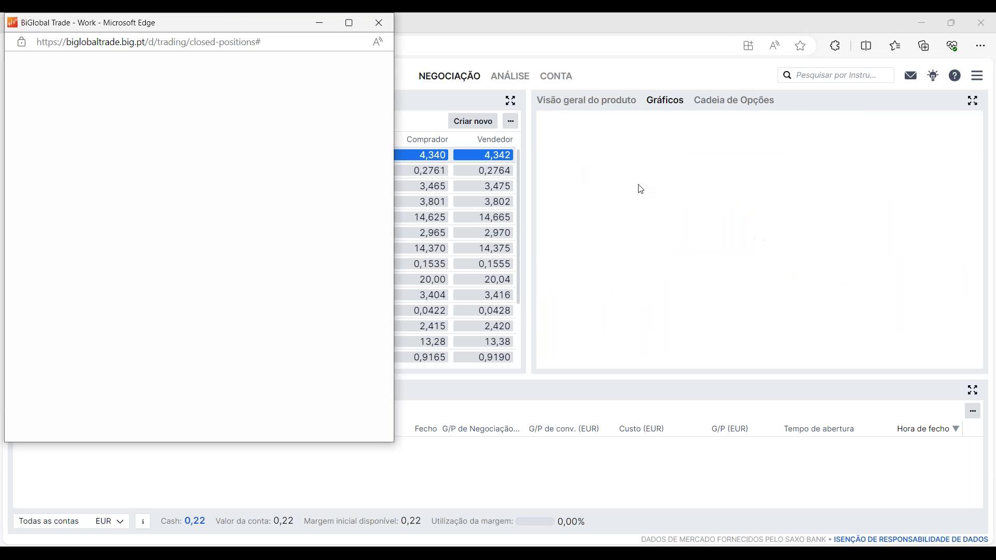
pyautogui.click(350, 22)
pyautogui.click(978, 22)
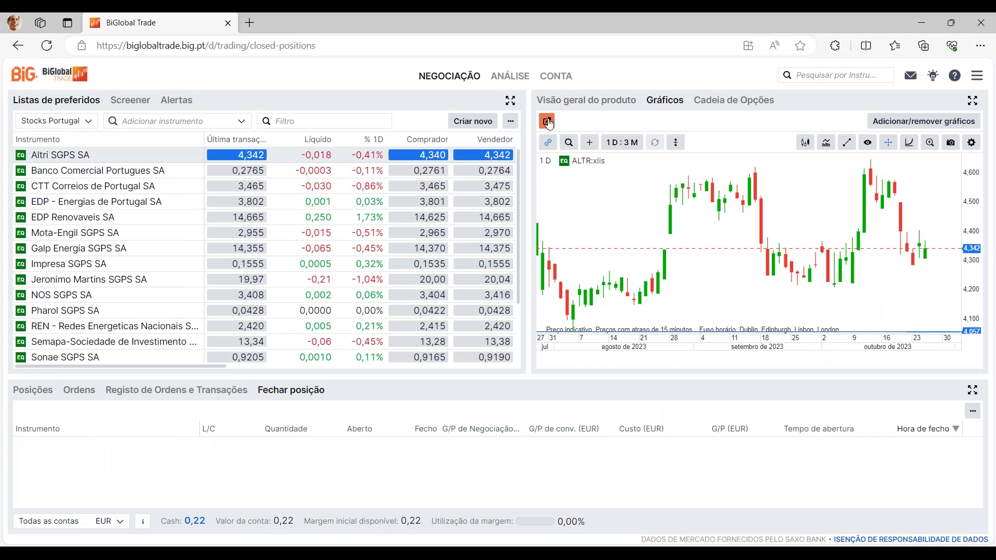
pyautogui.click(548, 121)
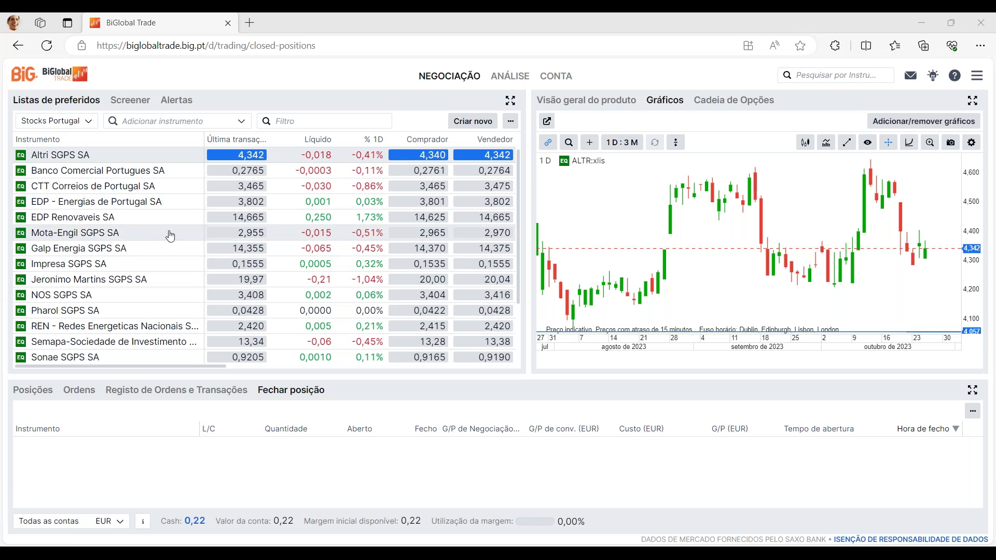
# Open the EDP Renovaveis SA chart in an external window and add the VOL (Volume) indicator with its default settings
pyautogui.click(91, 222)
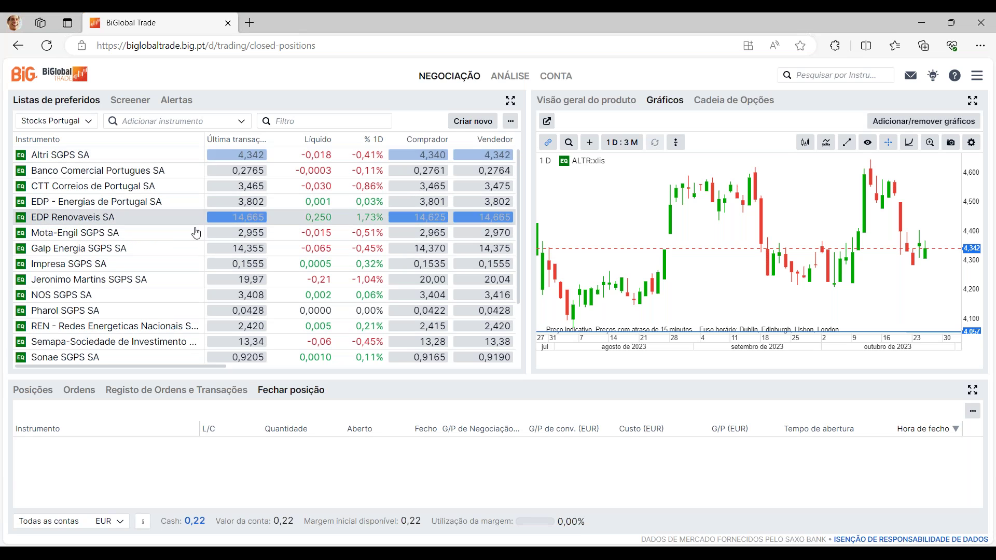
pyautogui.click(548, 121)
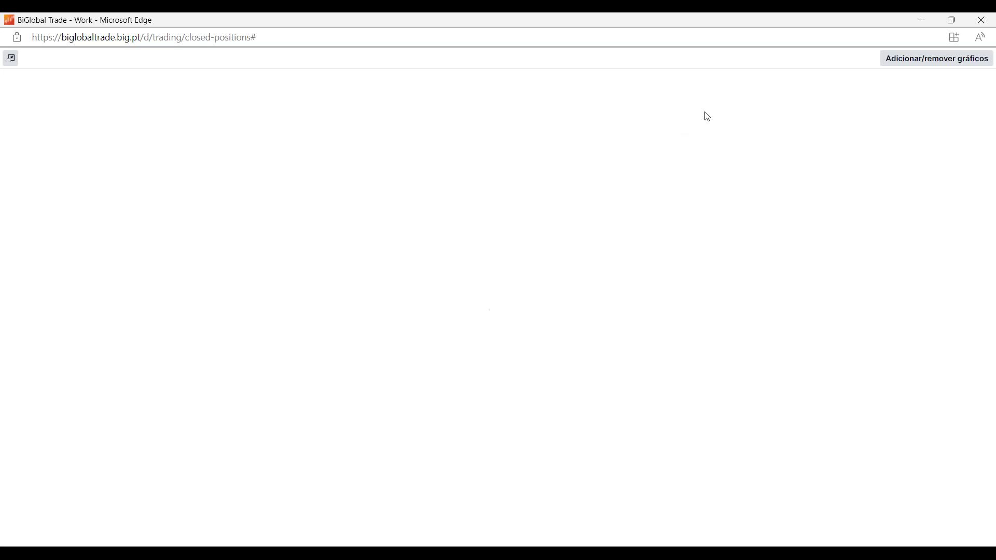
pyautogui.click(839, 83)
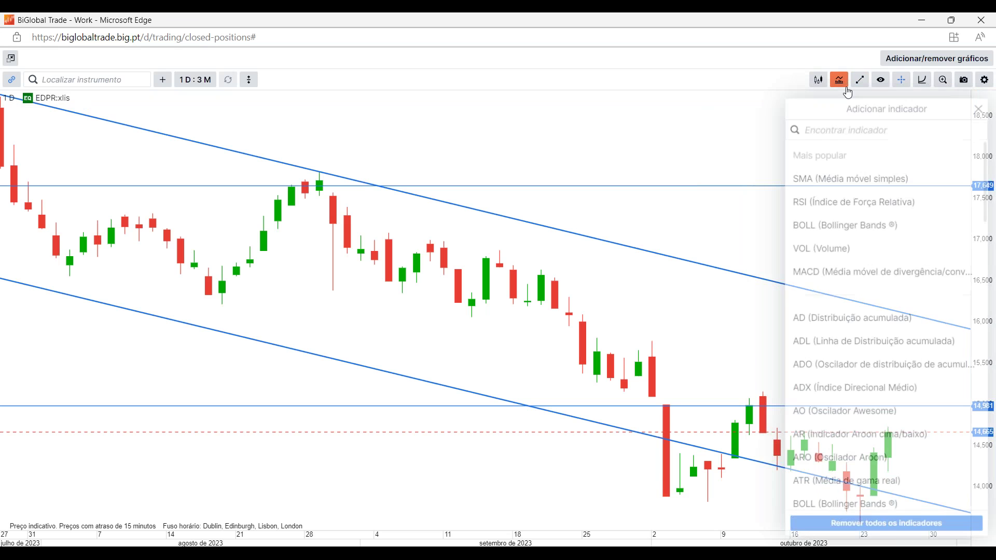
pyautogui.scroll(-3, 831, 218)
pyautogui.scroll(3, 835, 244)
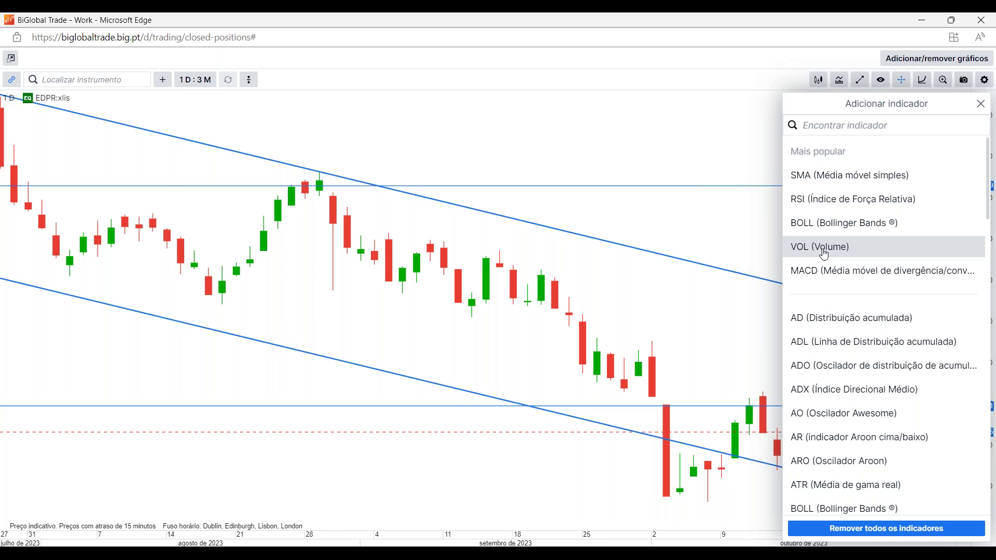
pyautogui.click(825, 249)
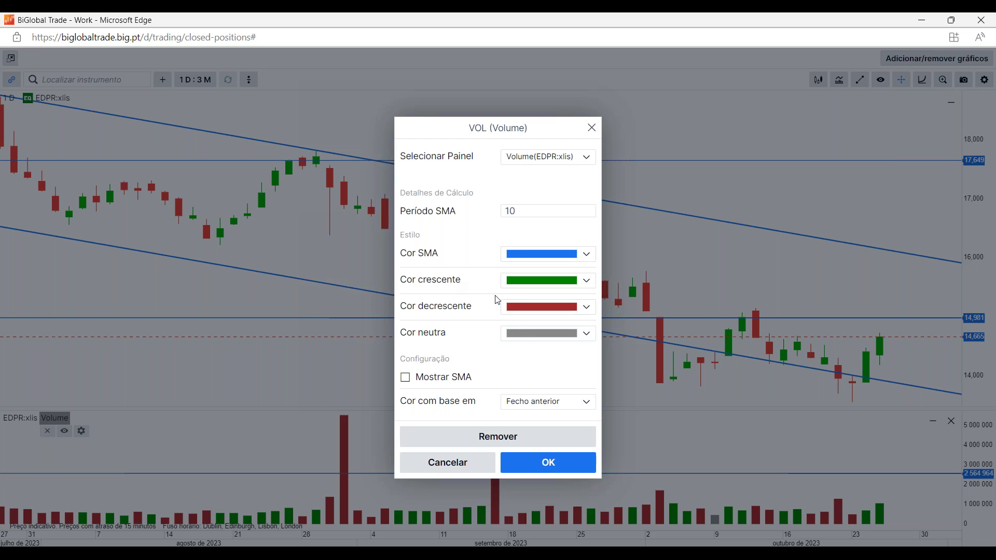
pyautogui.click(517, 461)
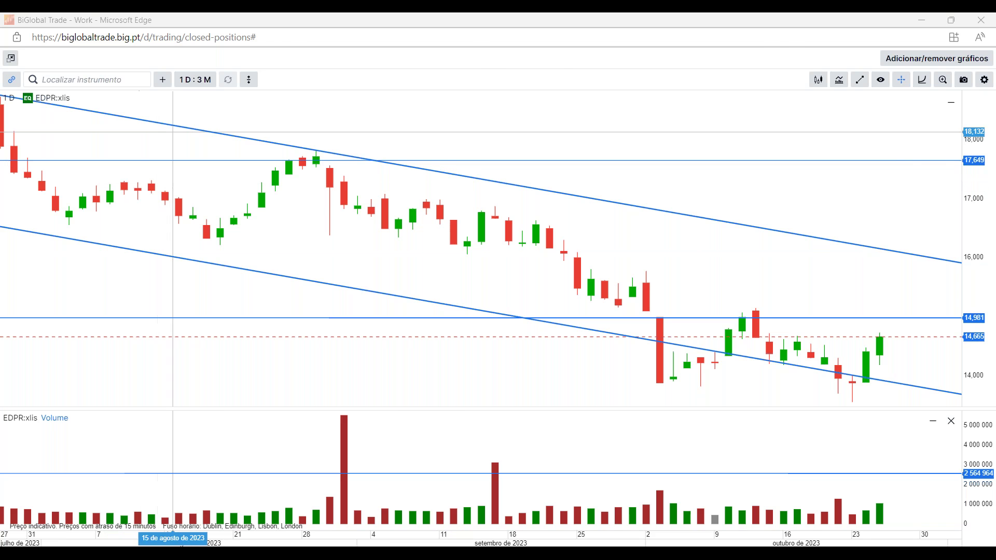
# Close the external chart window and view the docked charts of NOS SGPS SA, Pharol SGPS SA and Banco Comercial Portugues SA
pyautogui.moveTo(272, 24); pyautogui.dragTo(318, 75)
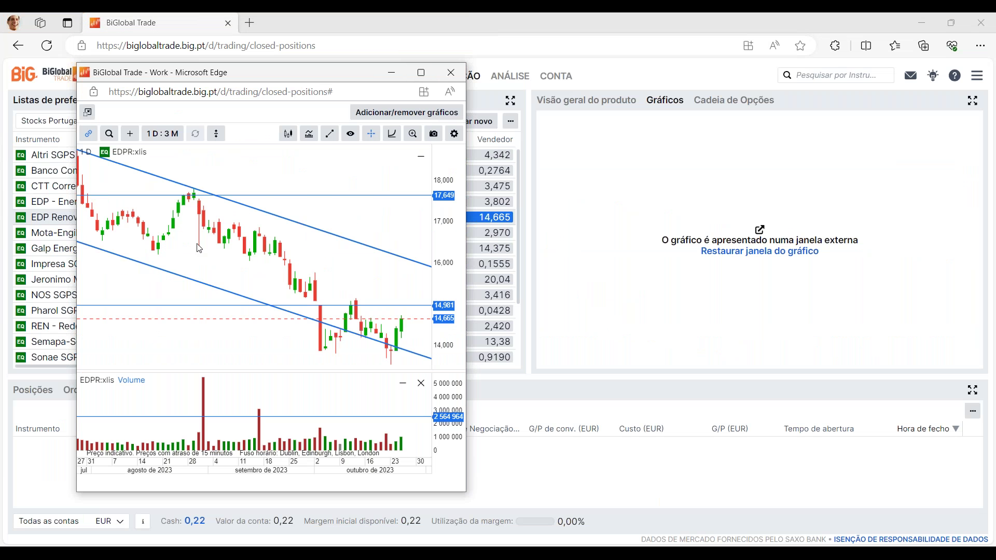
pyautogui.click(451, 72)
pyautogui.click(96, 300)
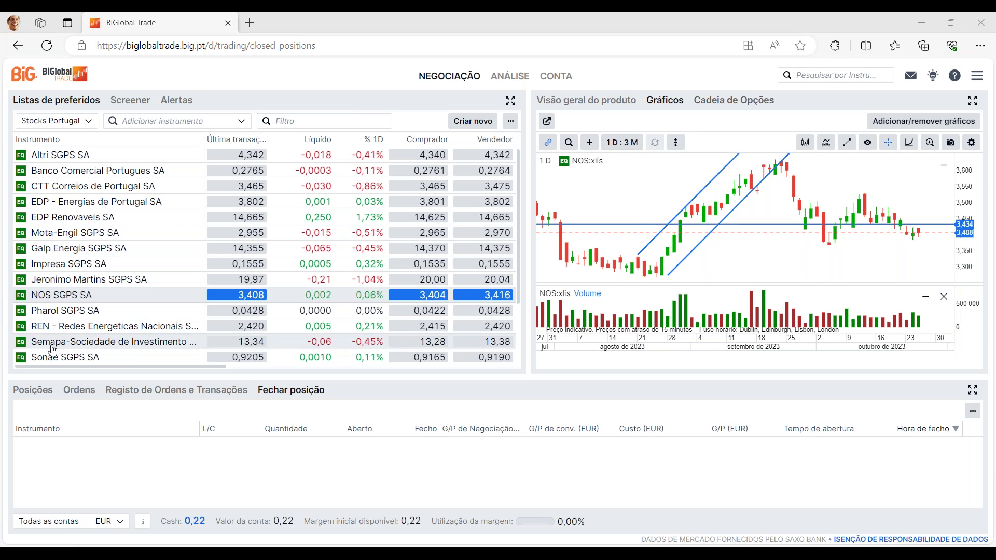
pyautogui.click(118, 310)
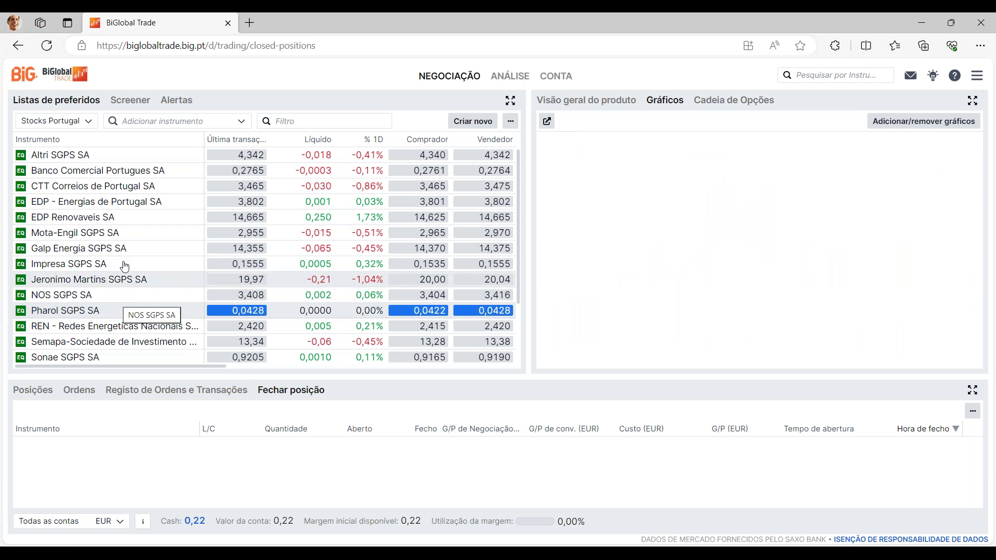
pyautogui.click(93, 171)
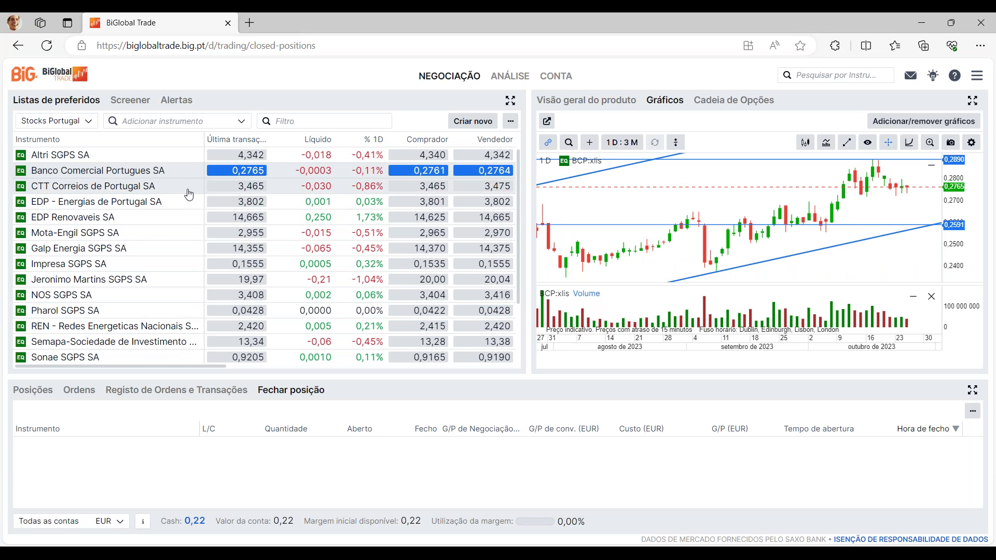
# Show the Cadeia de Opções for the selected stock and switch the watchlist to Webinars "Mercado às 10h"
pyautogui.click(728, 101)
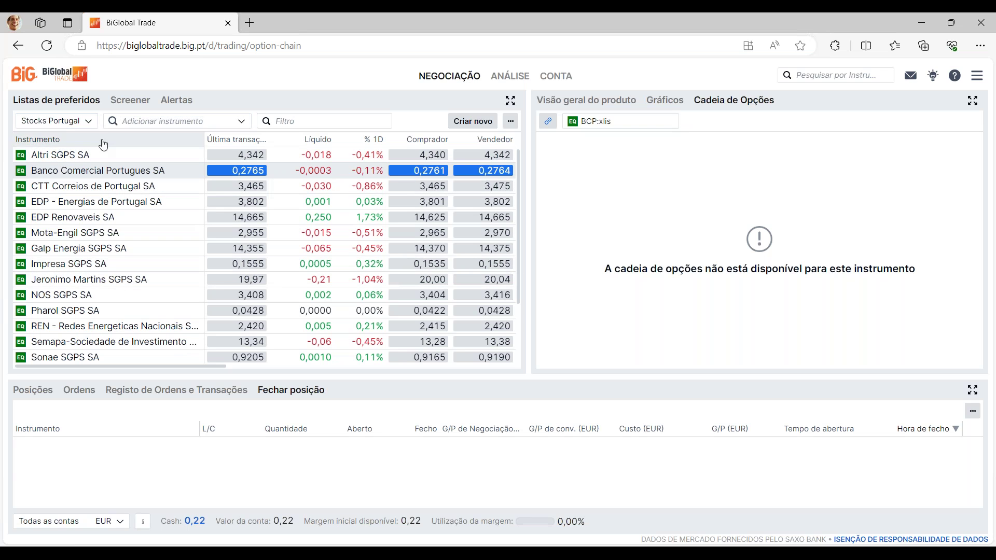
pyautogui.click(151, 123)
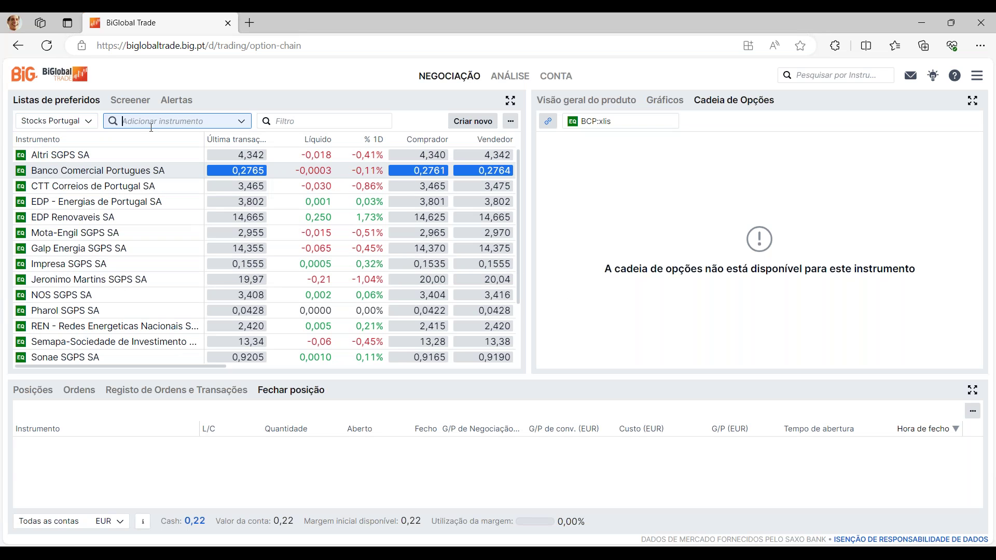
pyautogui.click(87, 123)
pyautogui.click(109, 245)
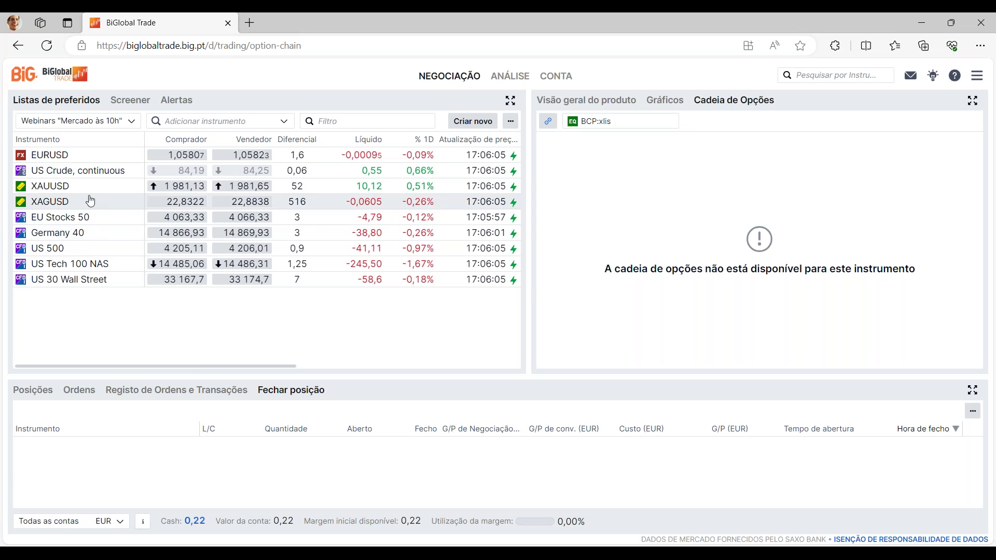
# Examine the option chains of XAGUSD and XAUUSD, expanding the XAUUSD expiry of 01-nov-2023
pyautogui.click(90, 202)
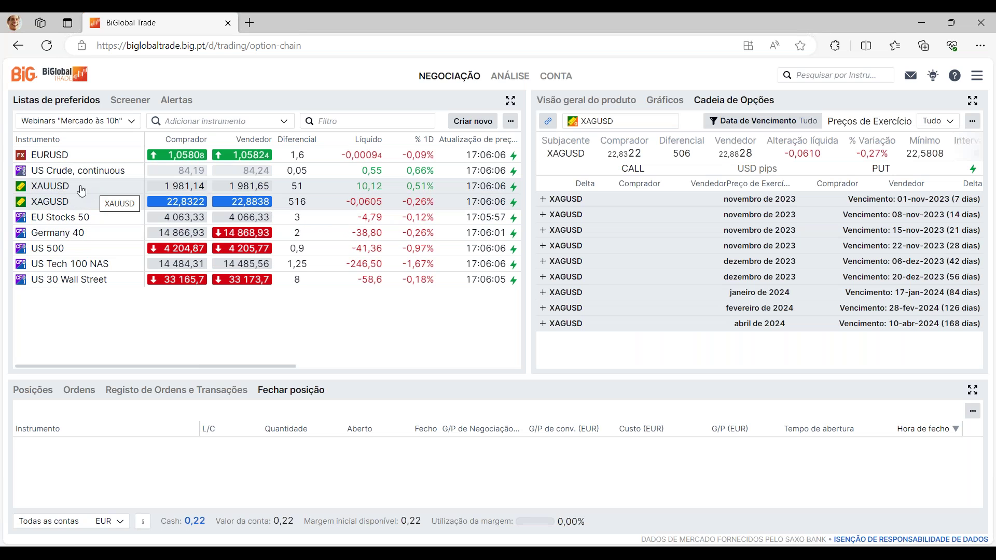
pyautogui.click(87, 187)
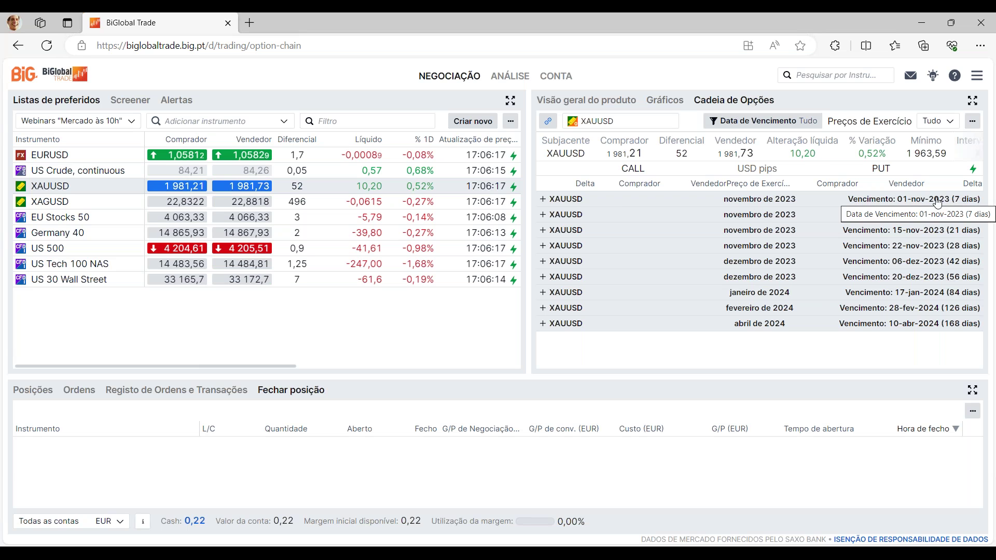
pyautogui.click(543, 199)
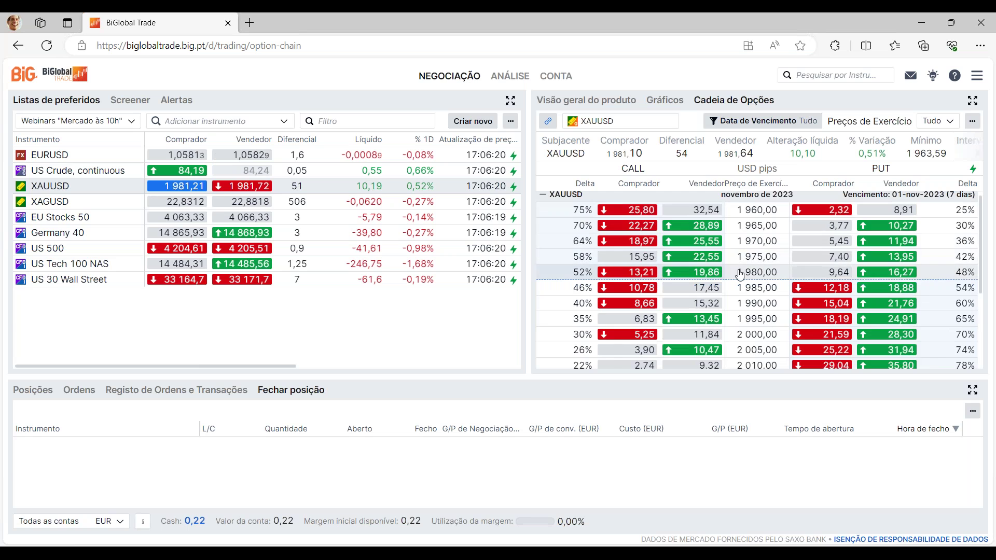